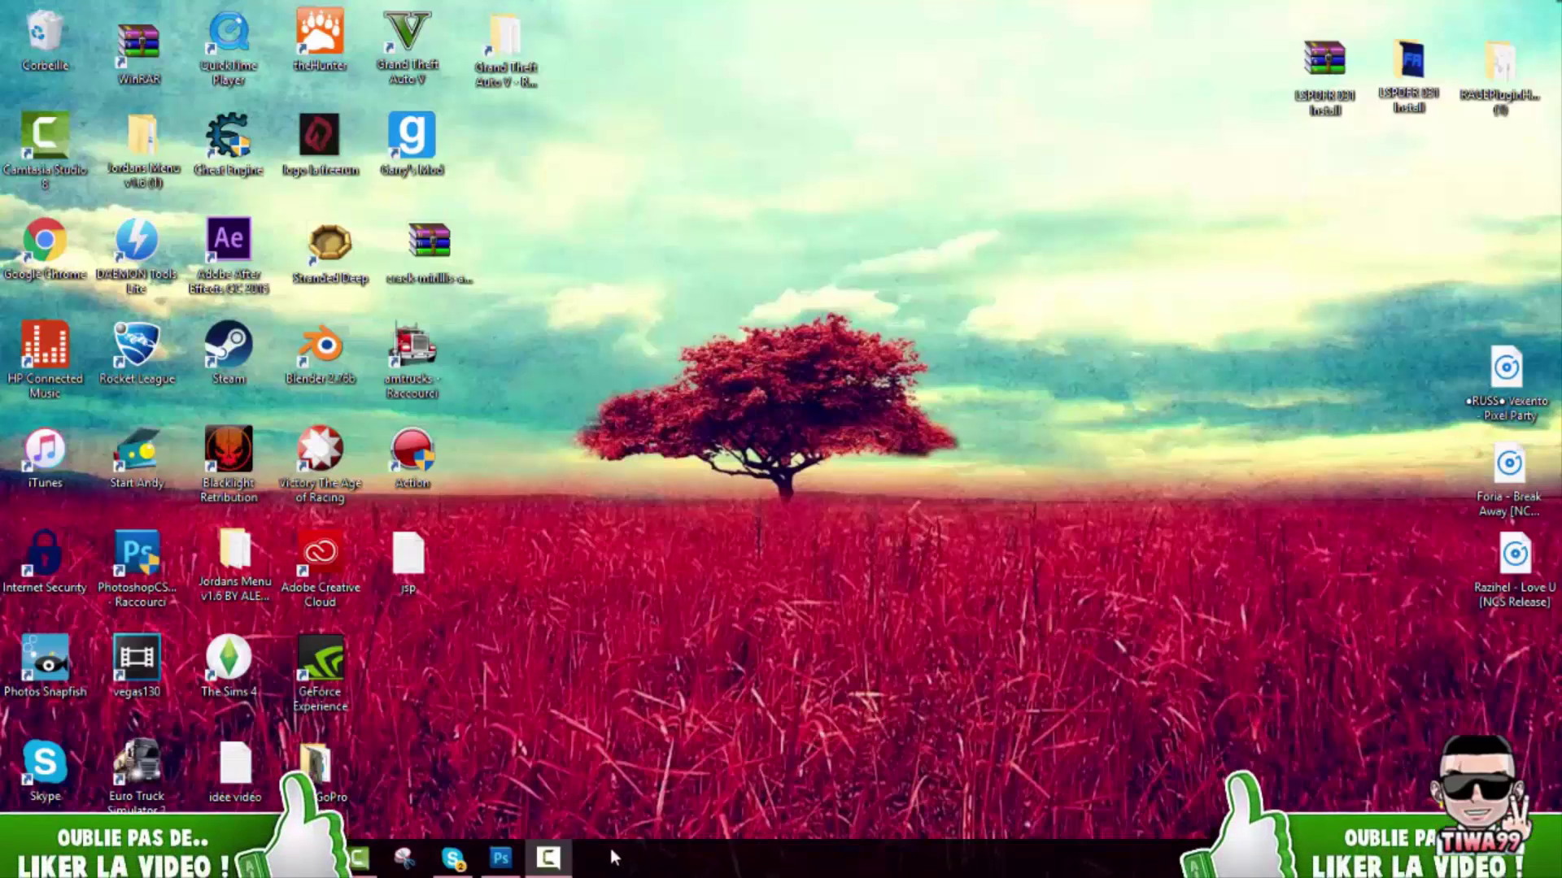
# Switch to Chrome and start a male avatar in Face Your Manga
pyautogui.moveTo(215, 861)
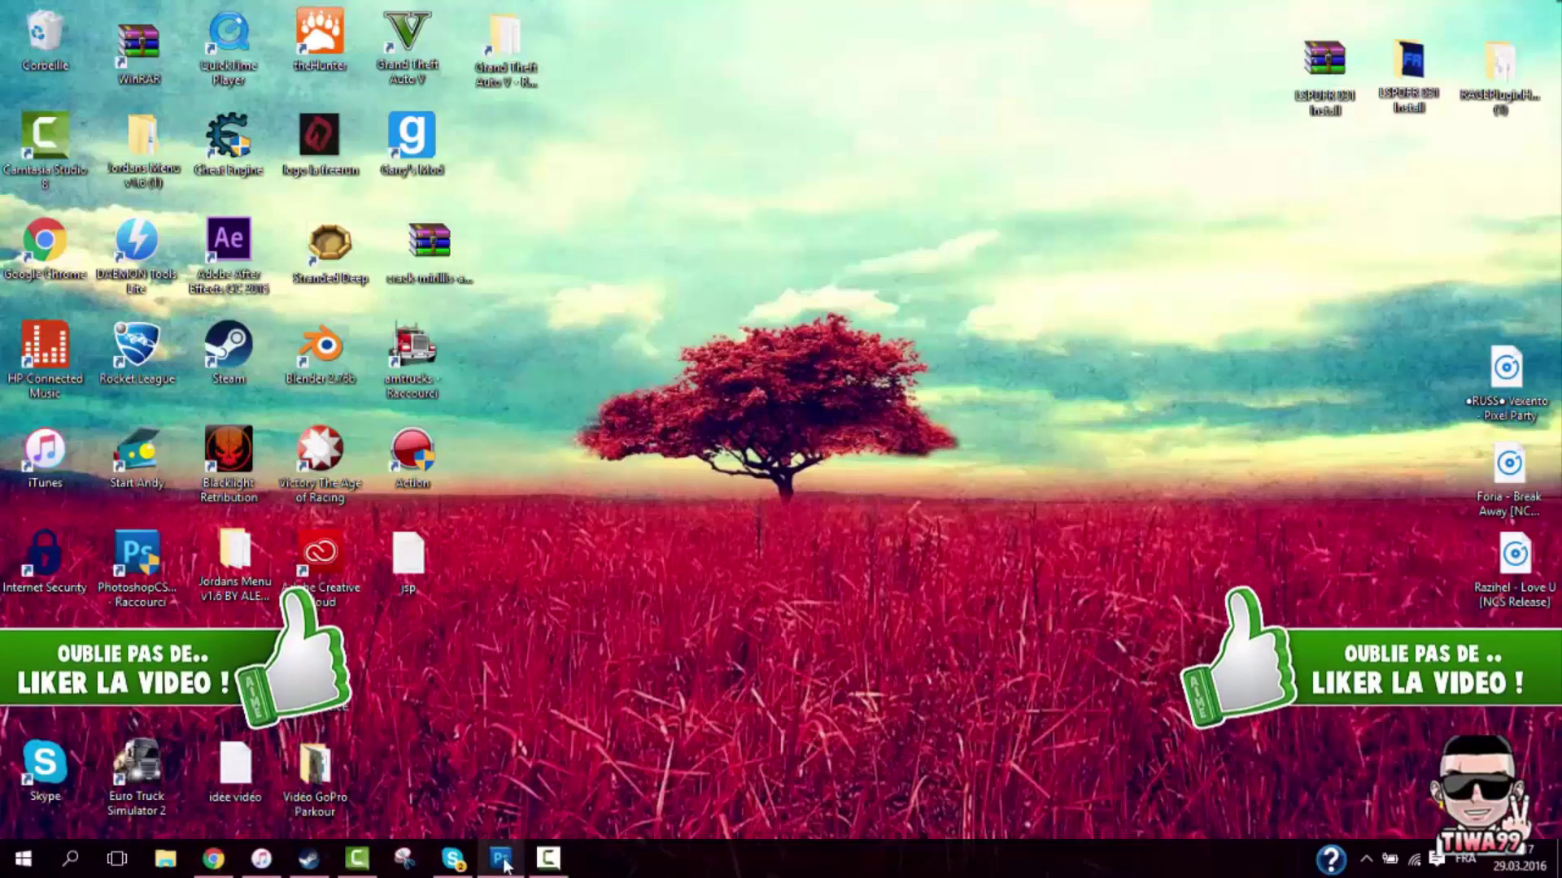
pyautogui.moveTo(503, 861)
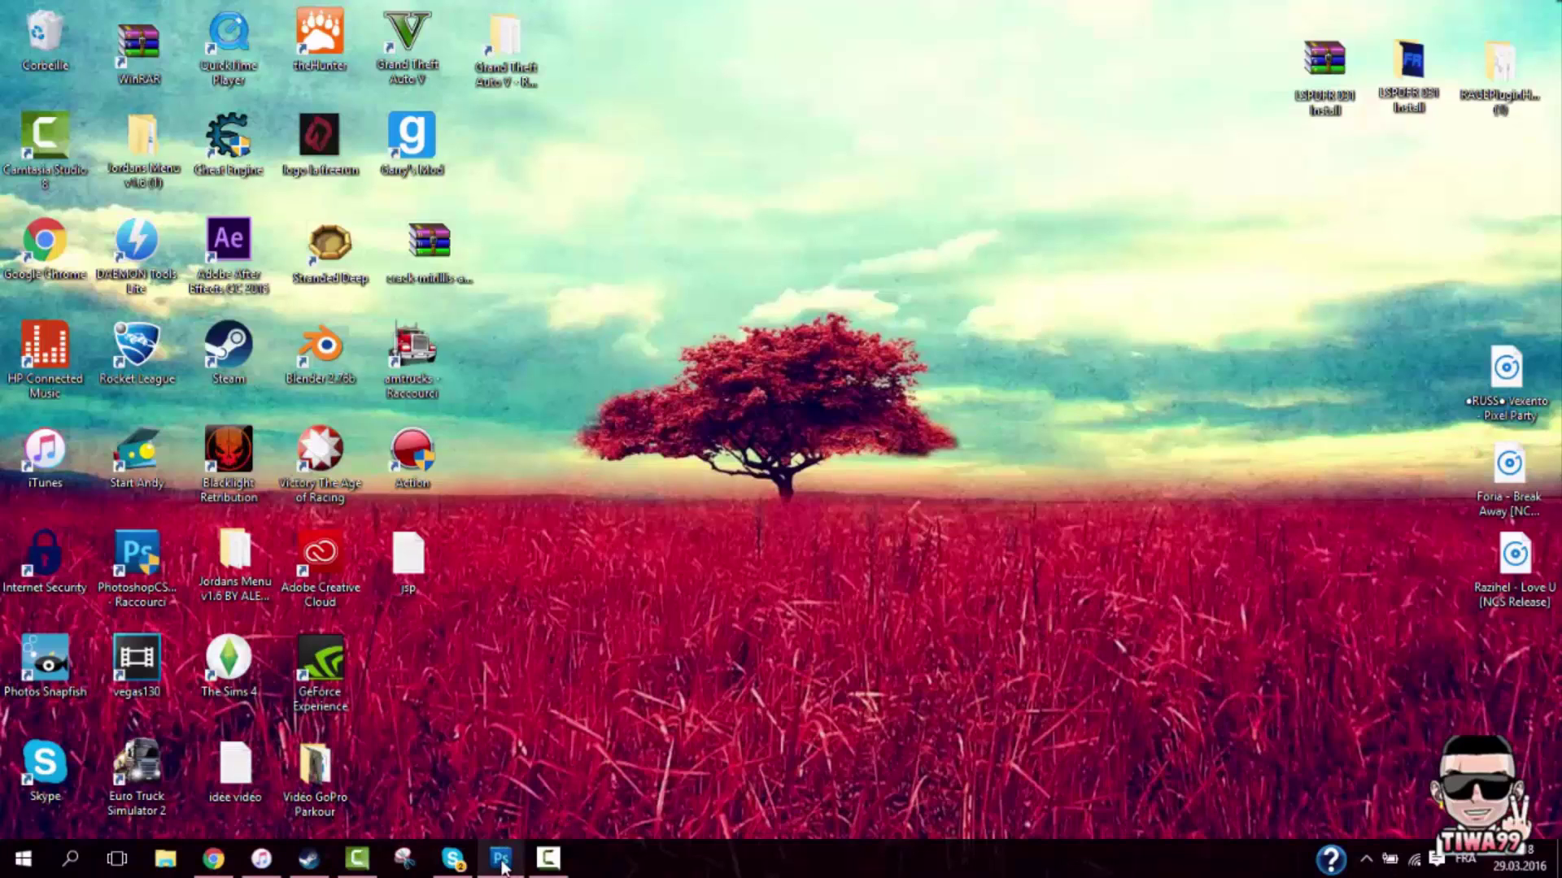
pyautogui.click(213, 859)
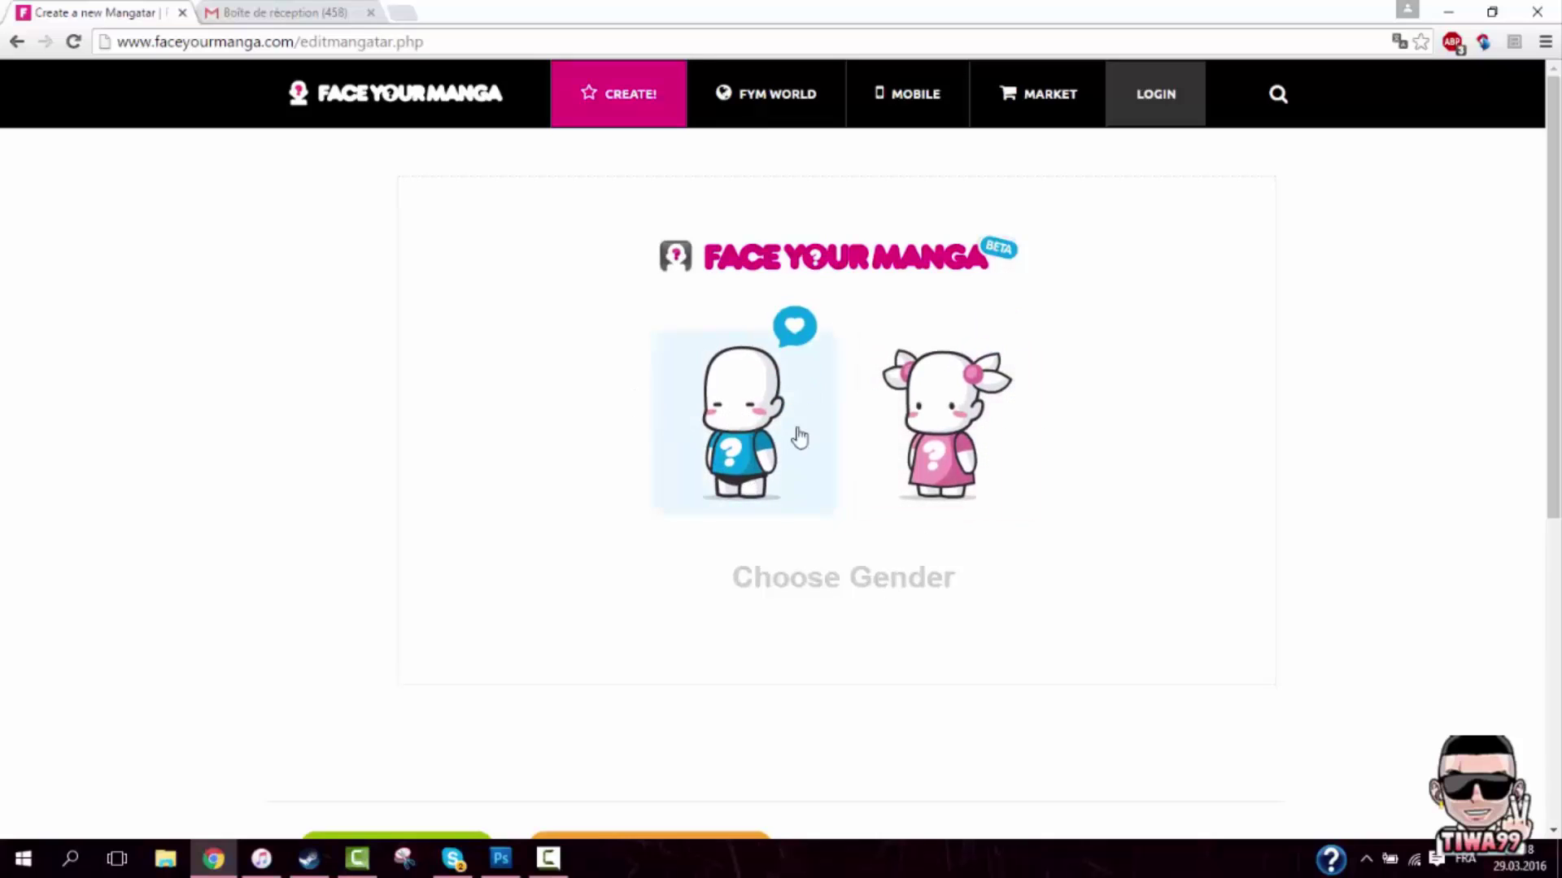
pyautogui.click(744, 418)
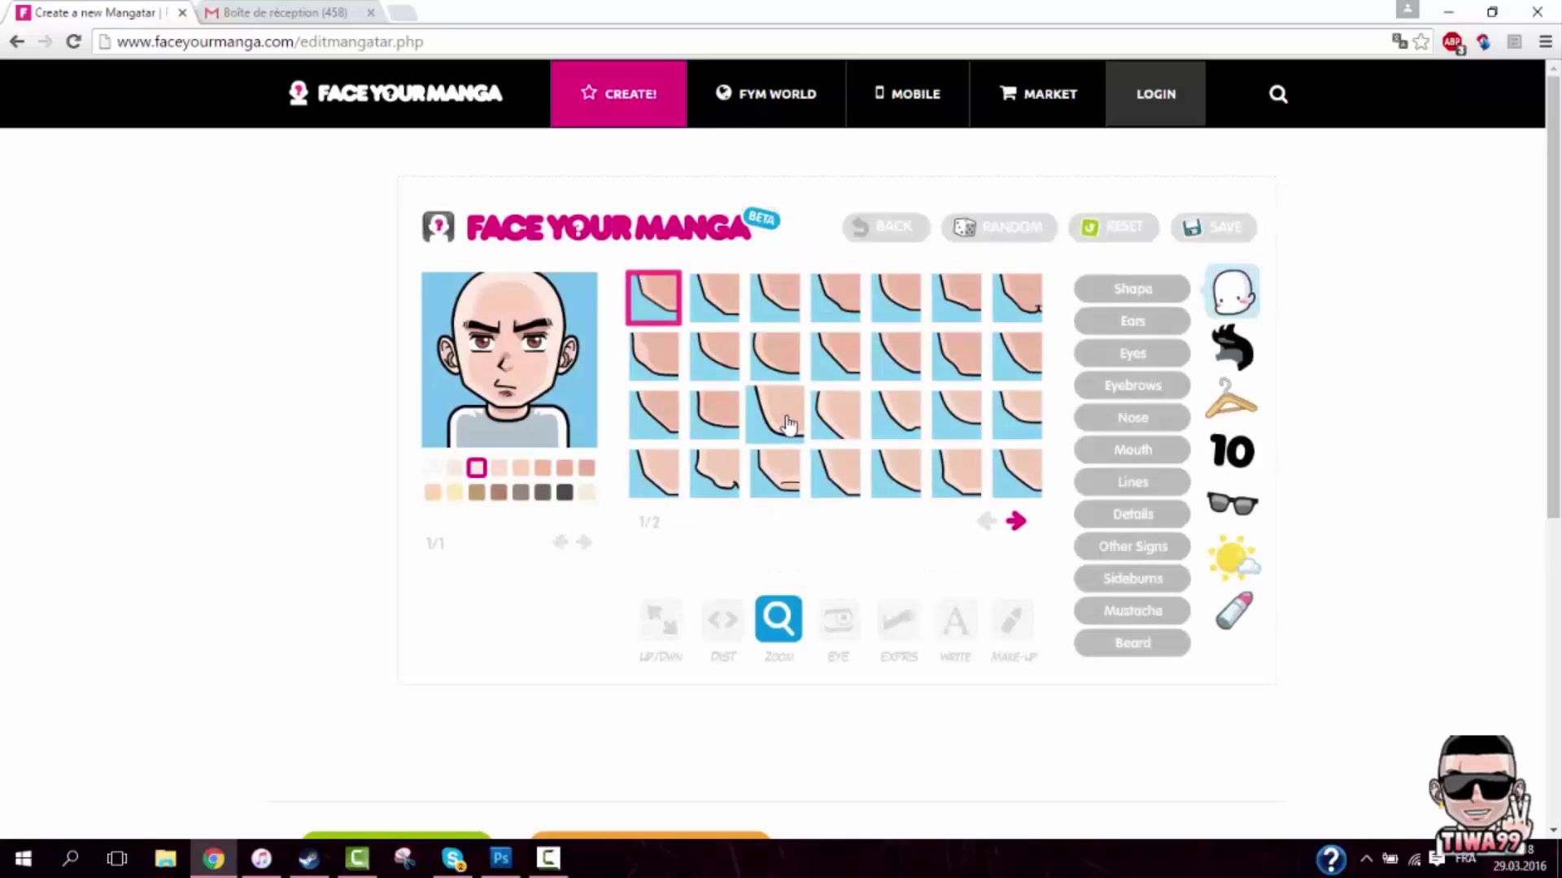
# Set the avatar's face shape to the fifth option in the first row
pyautogui.click(1127, 291)
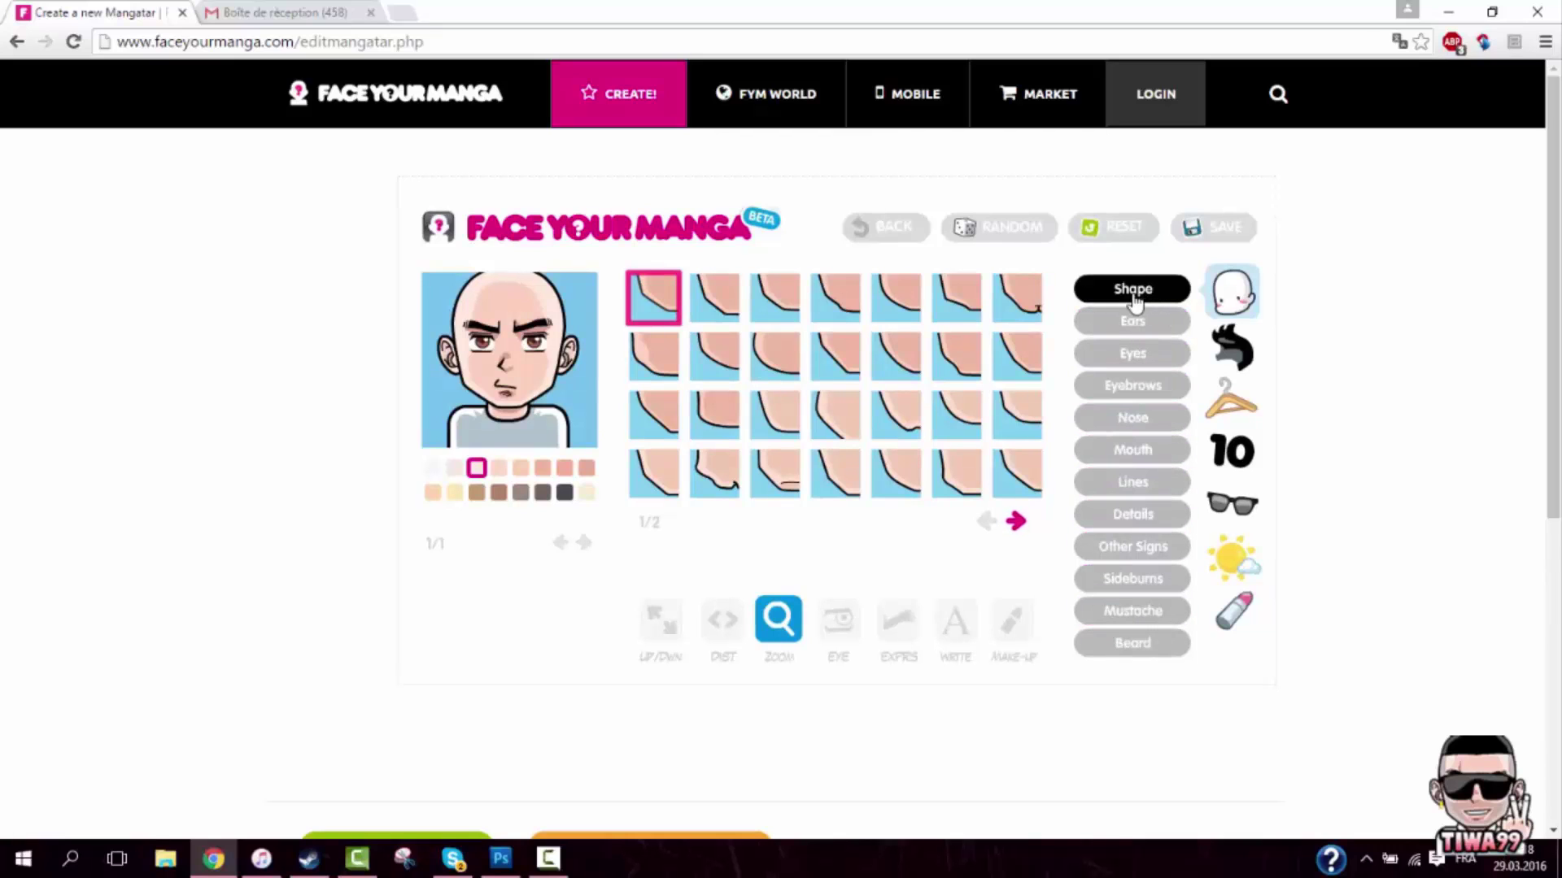
pyautogui.click(773, 303)
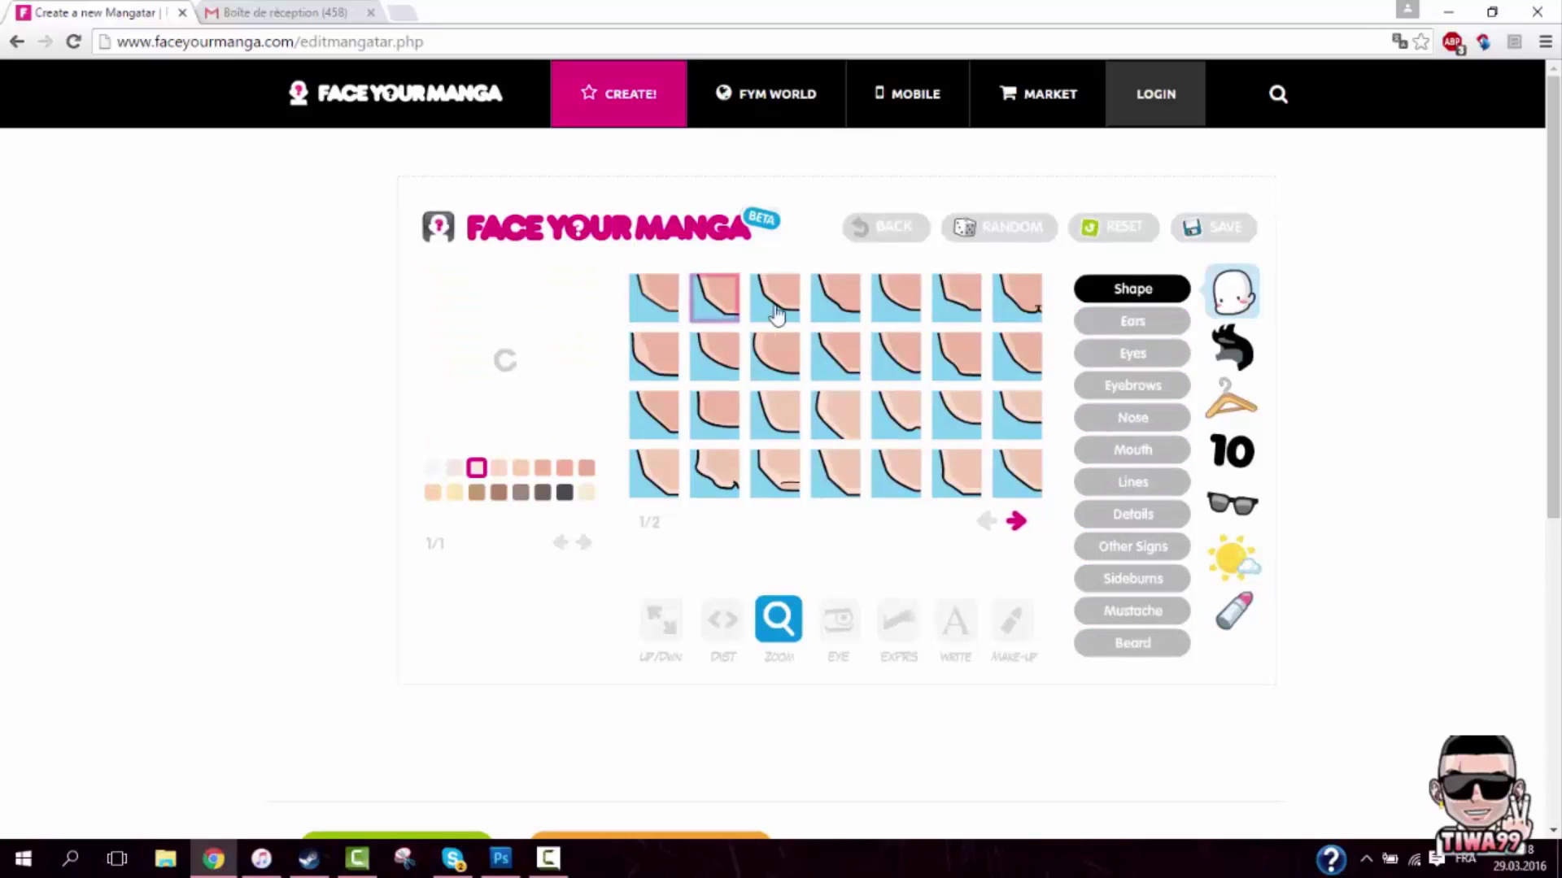
pyautogui.click(917, 299)
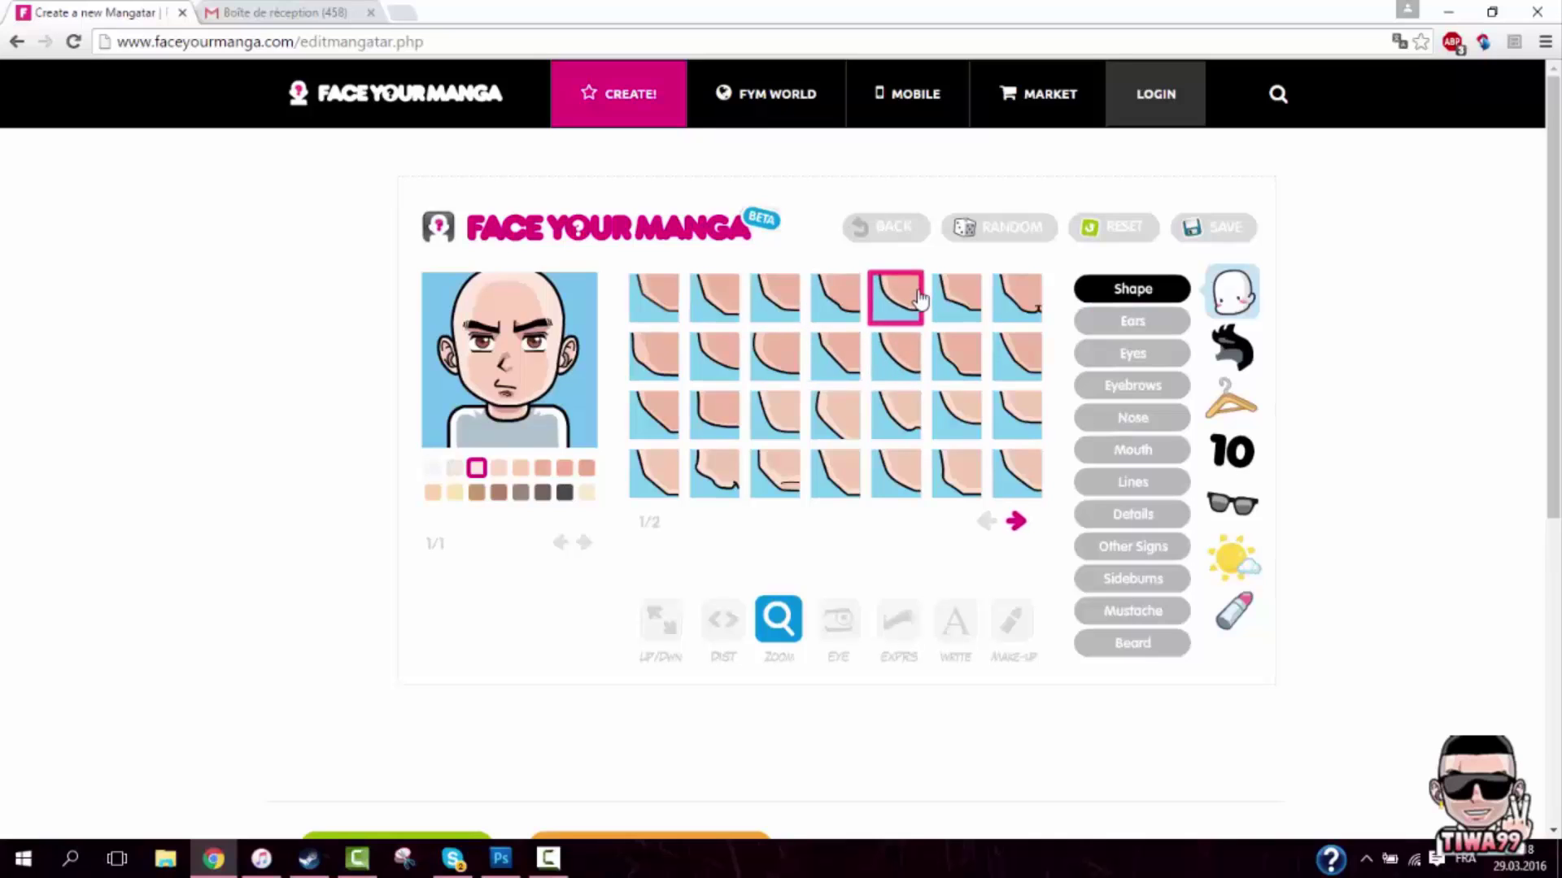
# Keep the default ears and colour the avatar's eyes light blue
pyautogui.click(1134, 318)
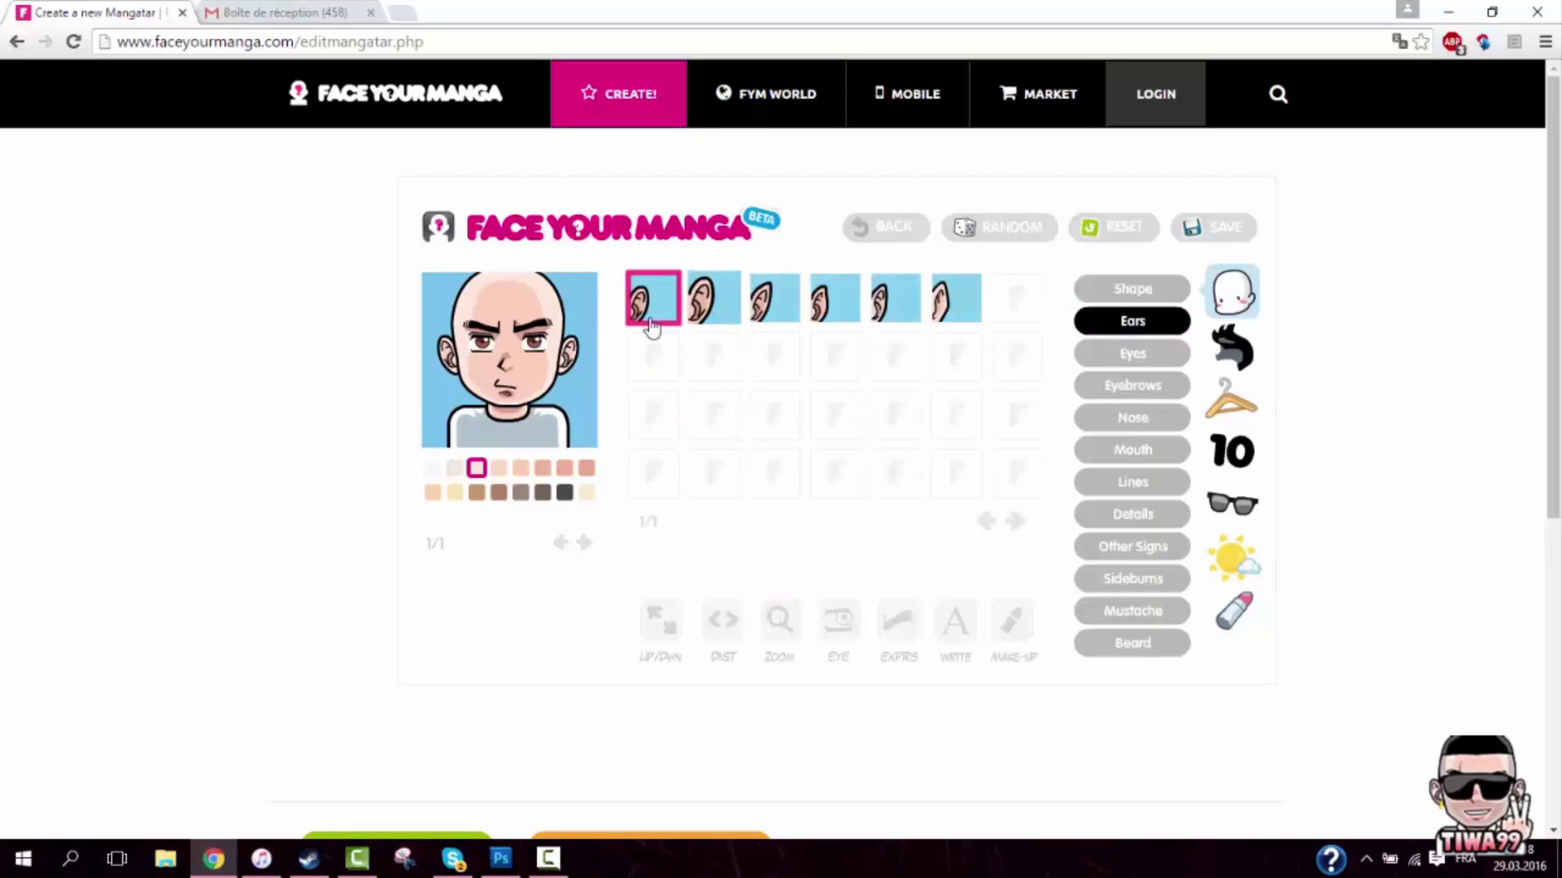
pyautogui.click(1137, 366)
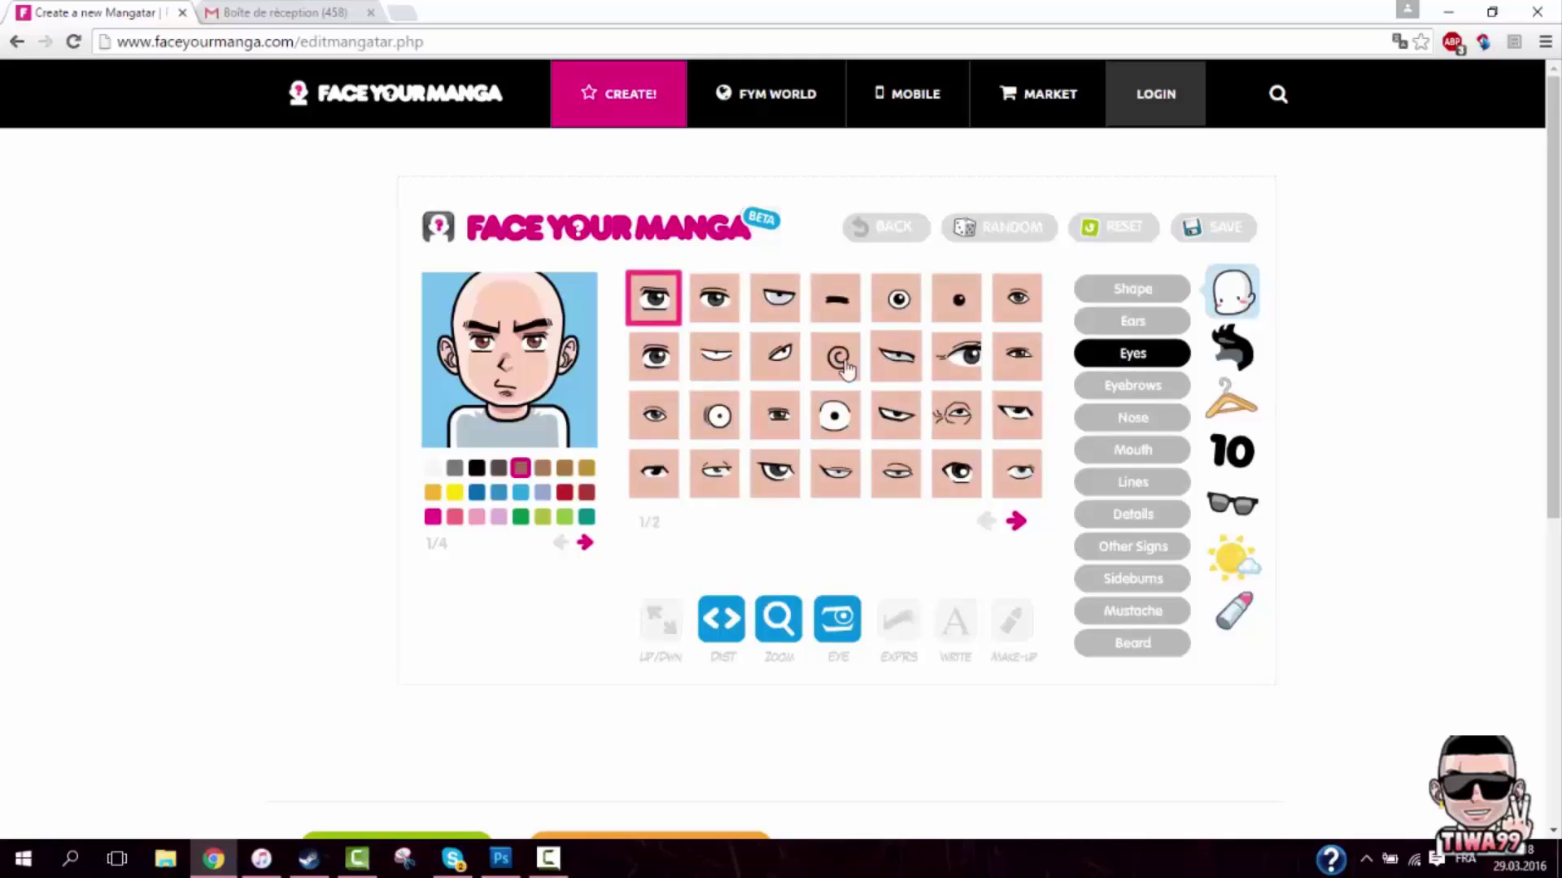
pyautogui.click(521, 492)
# Give the avatar the thin, slightly arched eyebrows, third on the second page of eyebrow styles
pyautogui.click(1090, 385)
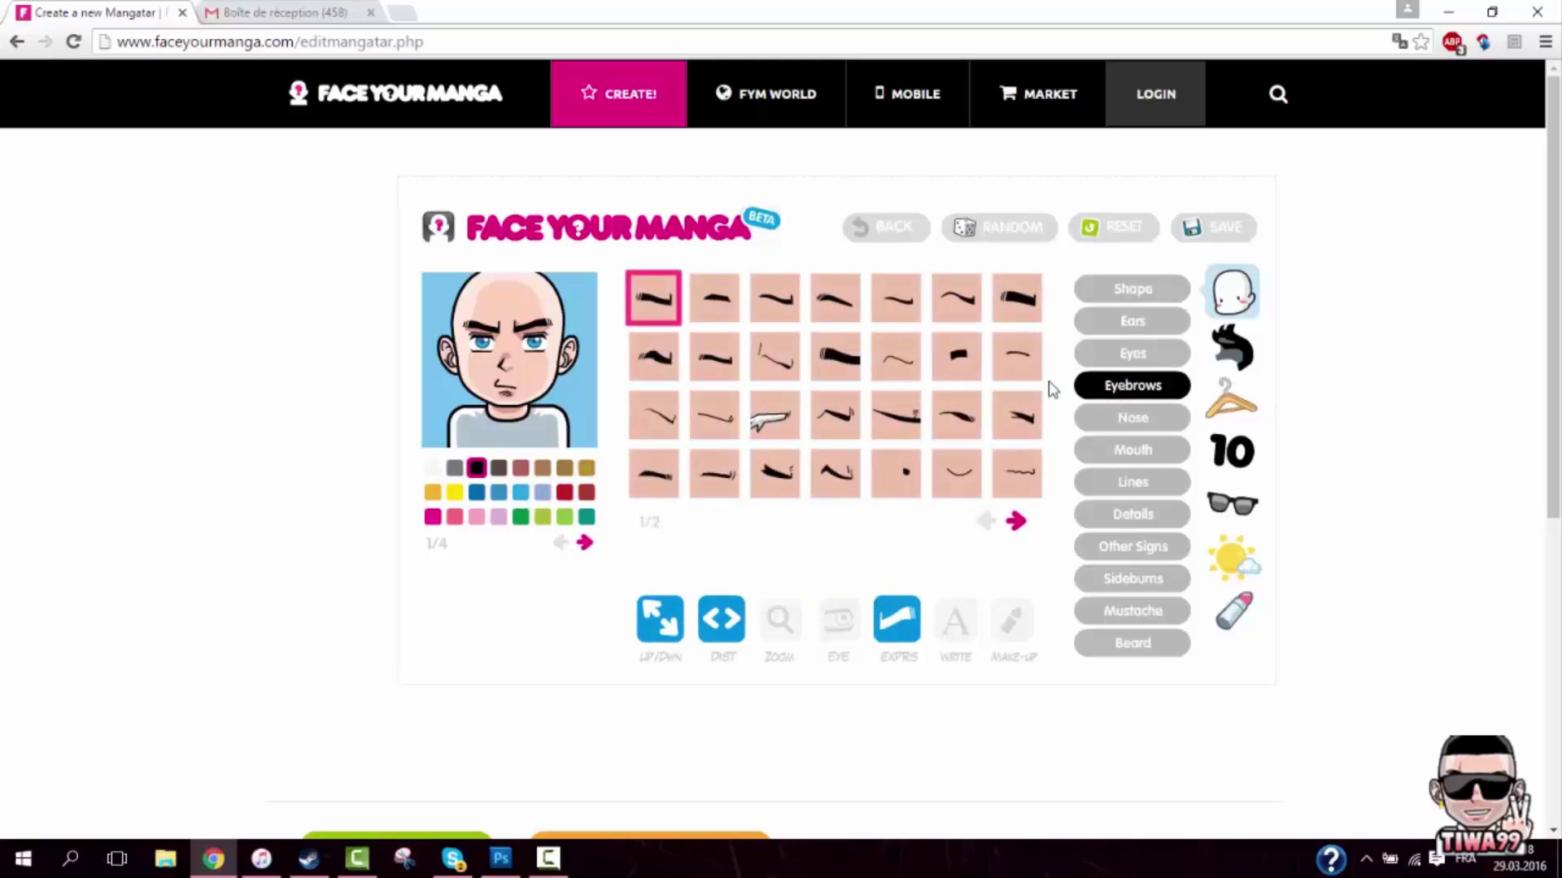
pyautogui.click(1017, 522)
pyautogui.click(777, 301)
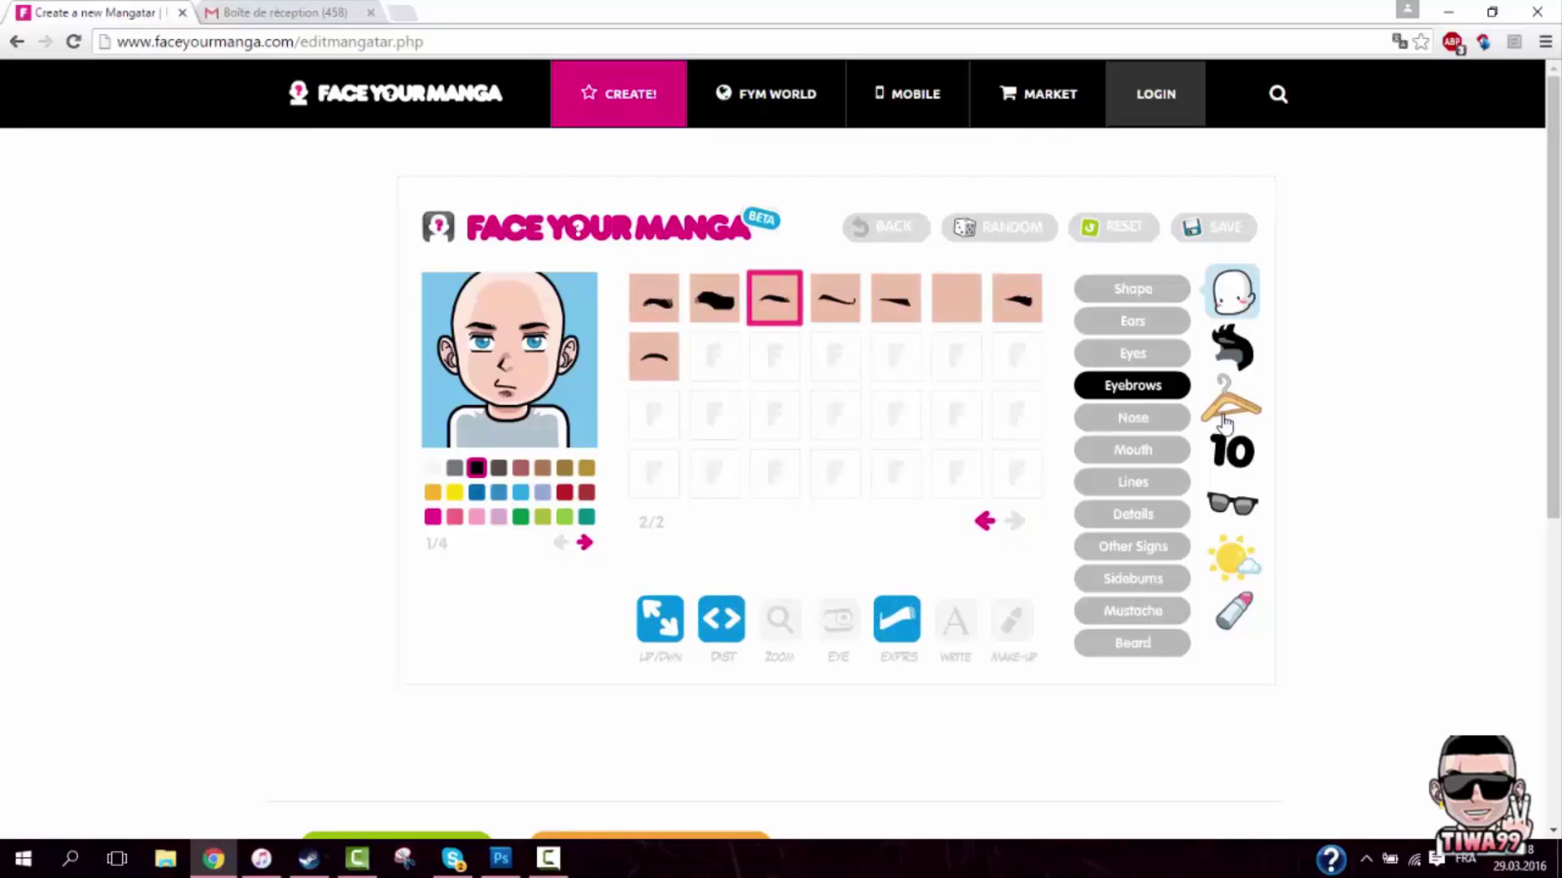
# Choose the long straight nose at the end of the first row and the slightly open smiling mouth in the second row
pyautogui.click(1145, 423)
pyautogui.click(1016, 298)
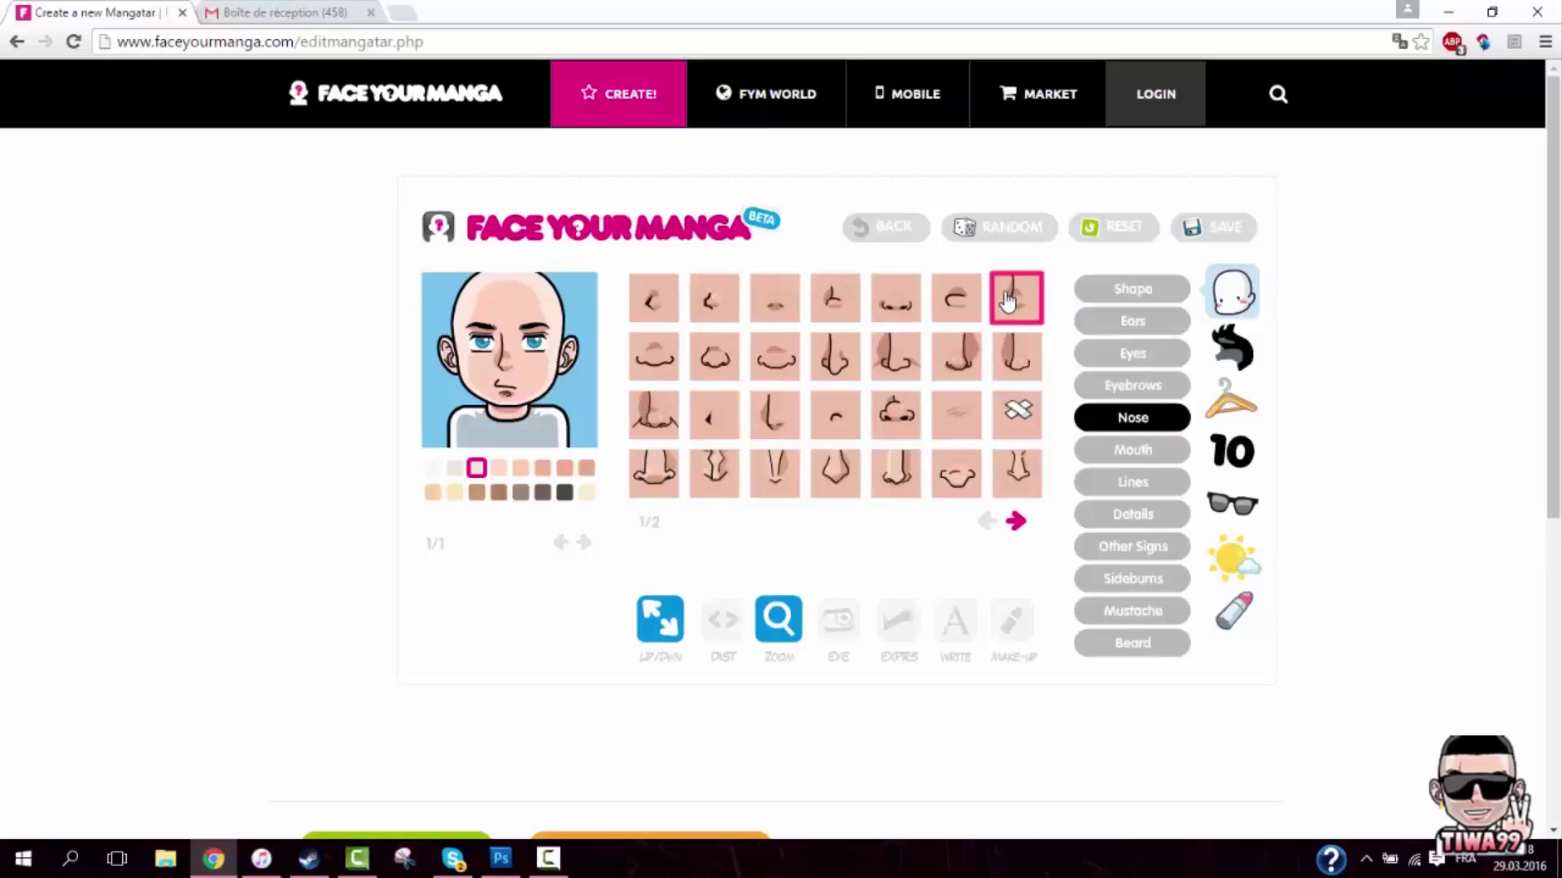
pyautogui.click(1110, 456)
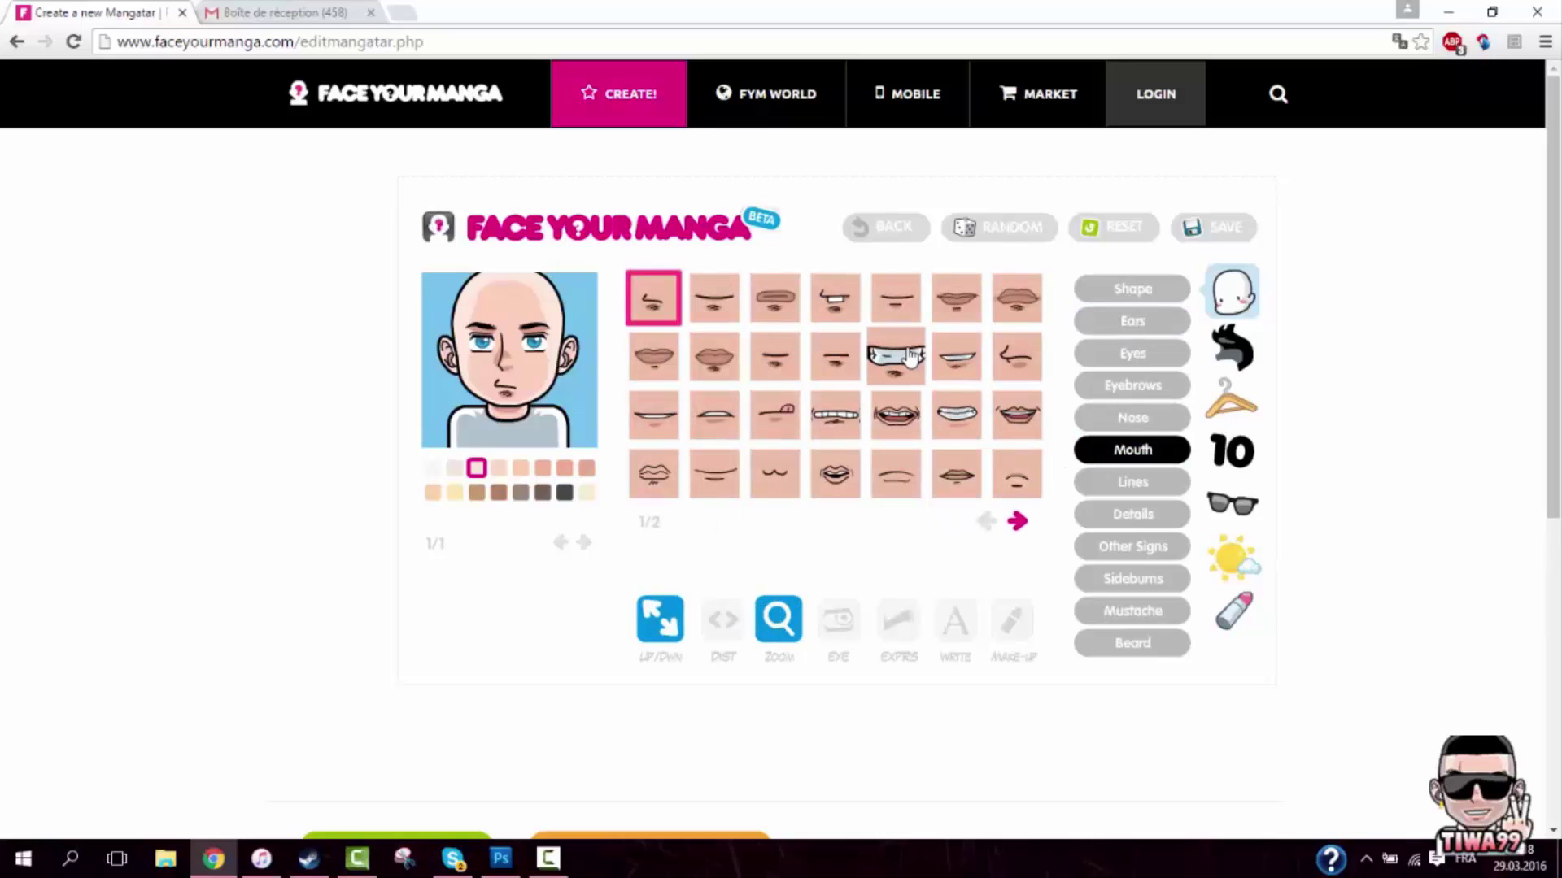
pyautogui.click(906, 356)
pyautogui.click(962, 362)
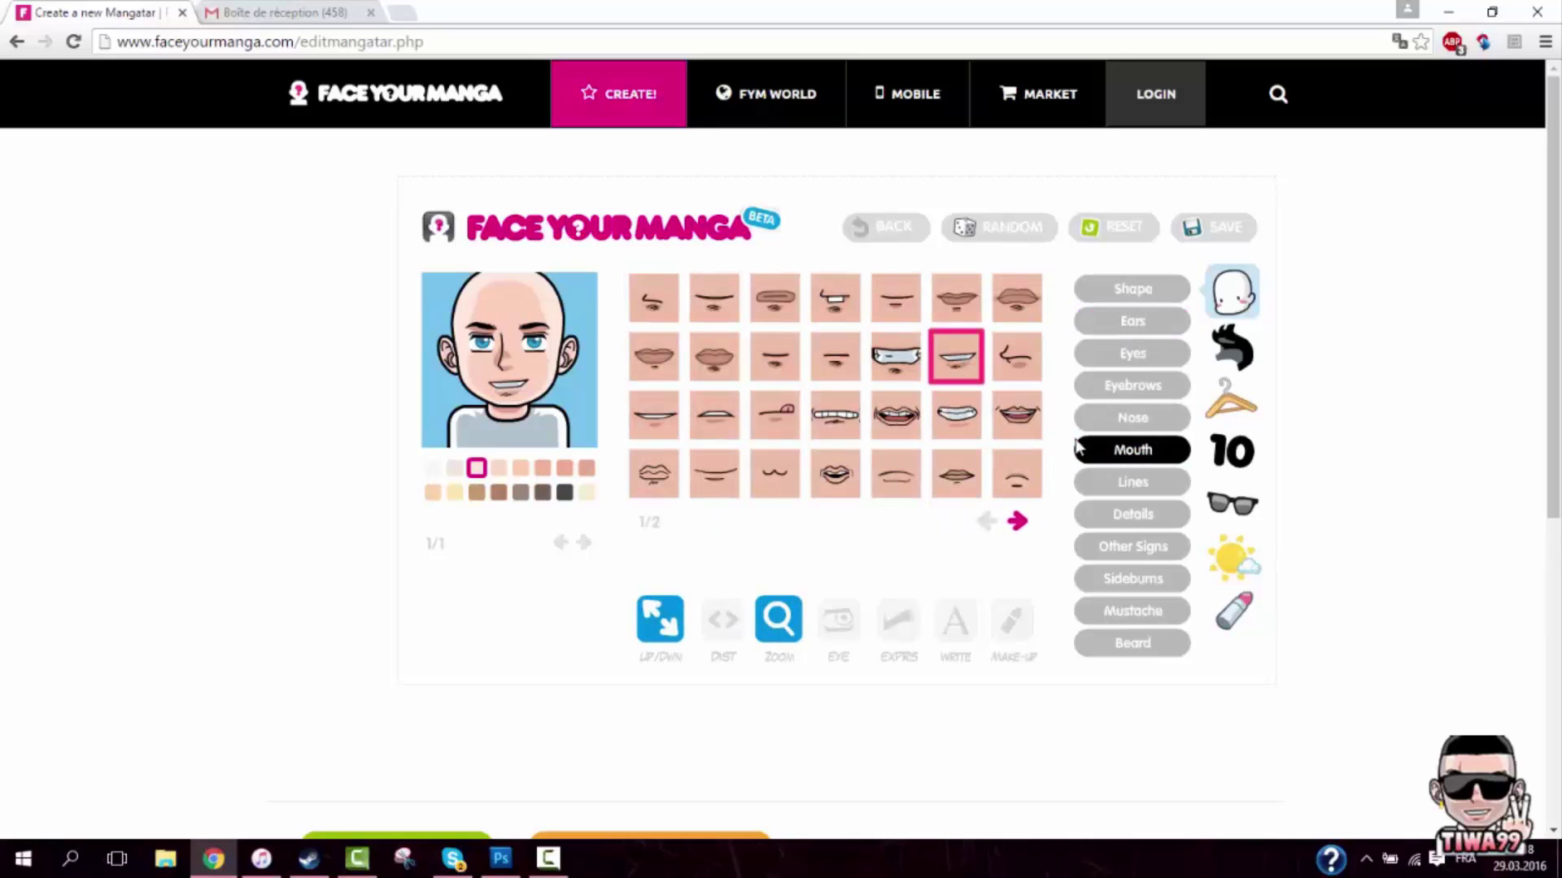
# Add the three short slanted lines from the third row to the avatar's cheeks
pyautogui.click(1132, 484)
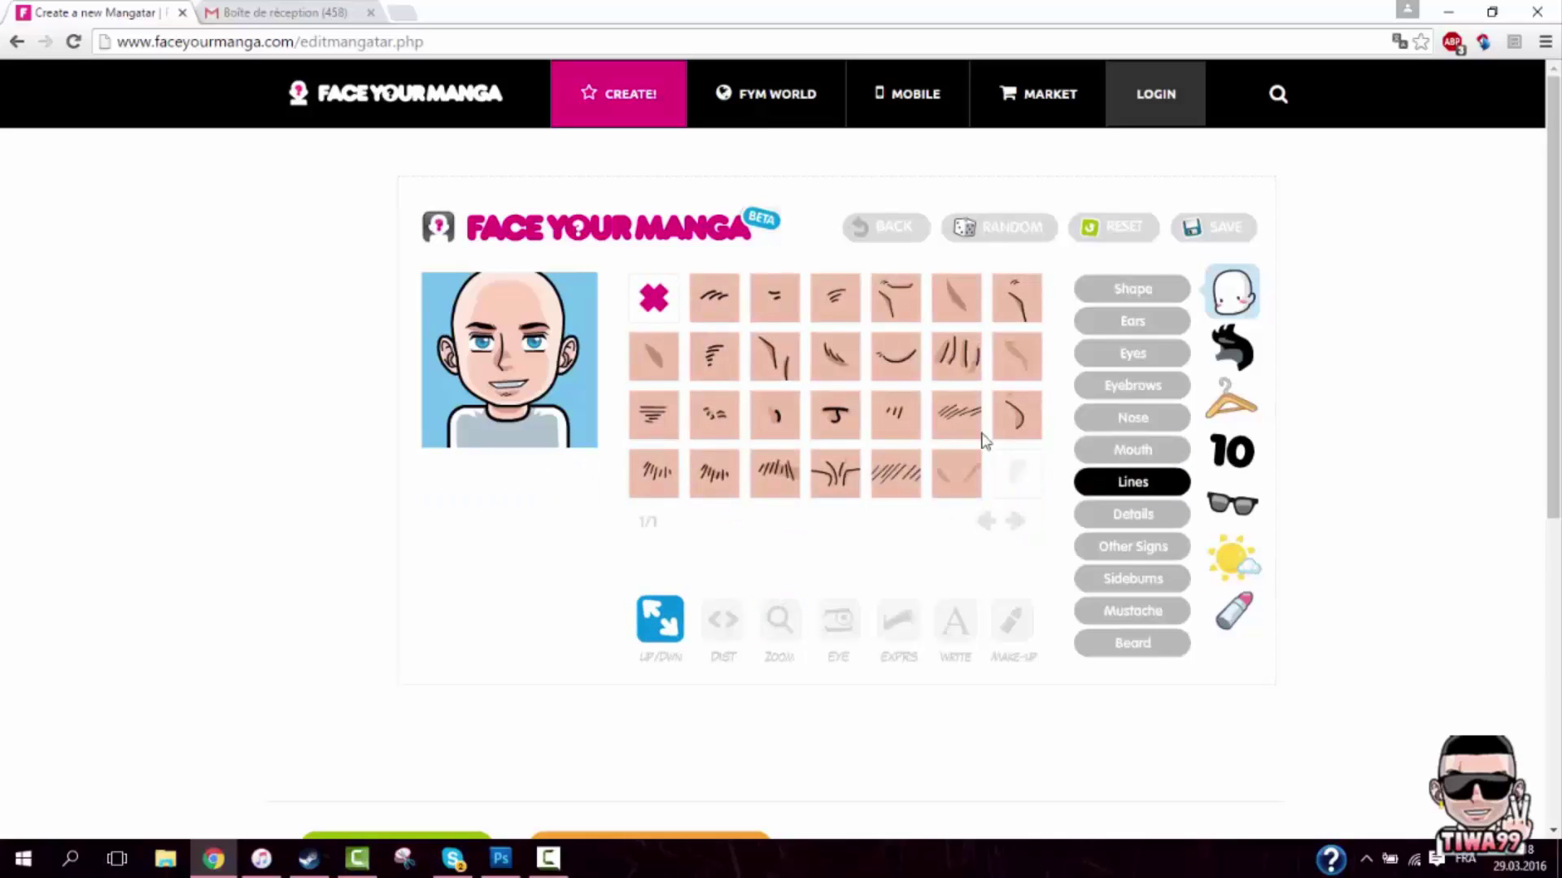
pyautogui.click(897, 417)
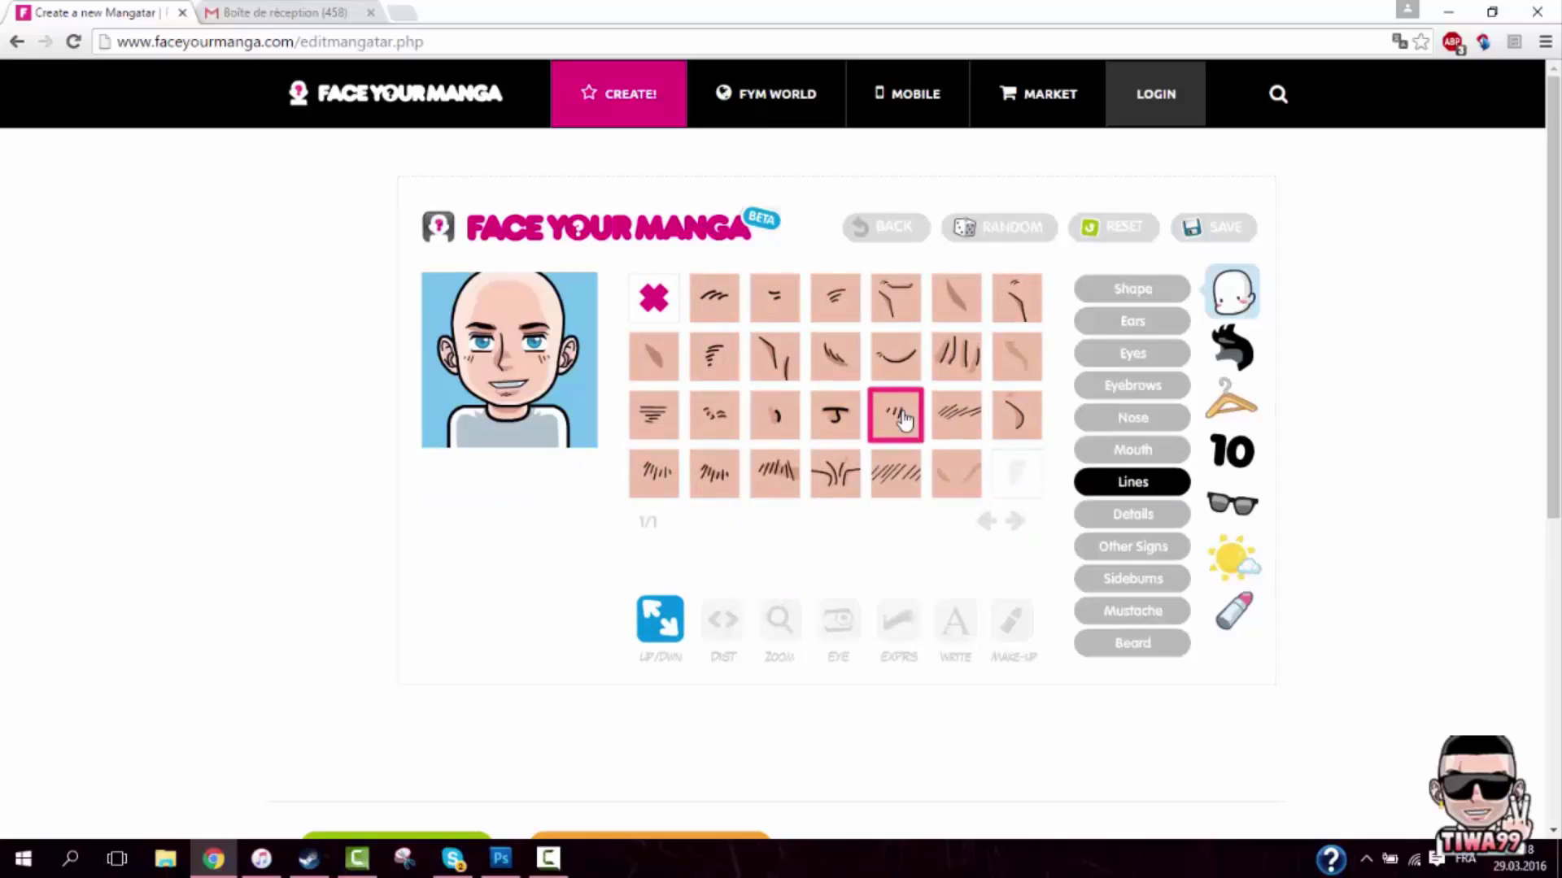
pyautogui.click(1148, 521)
pyautogui.click(1135, 549)
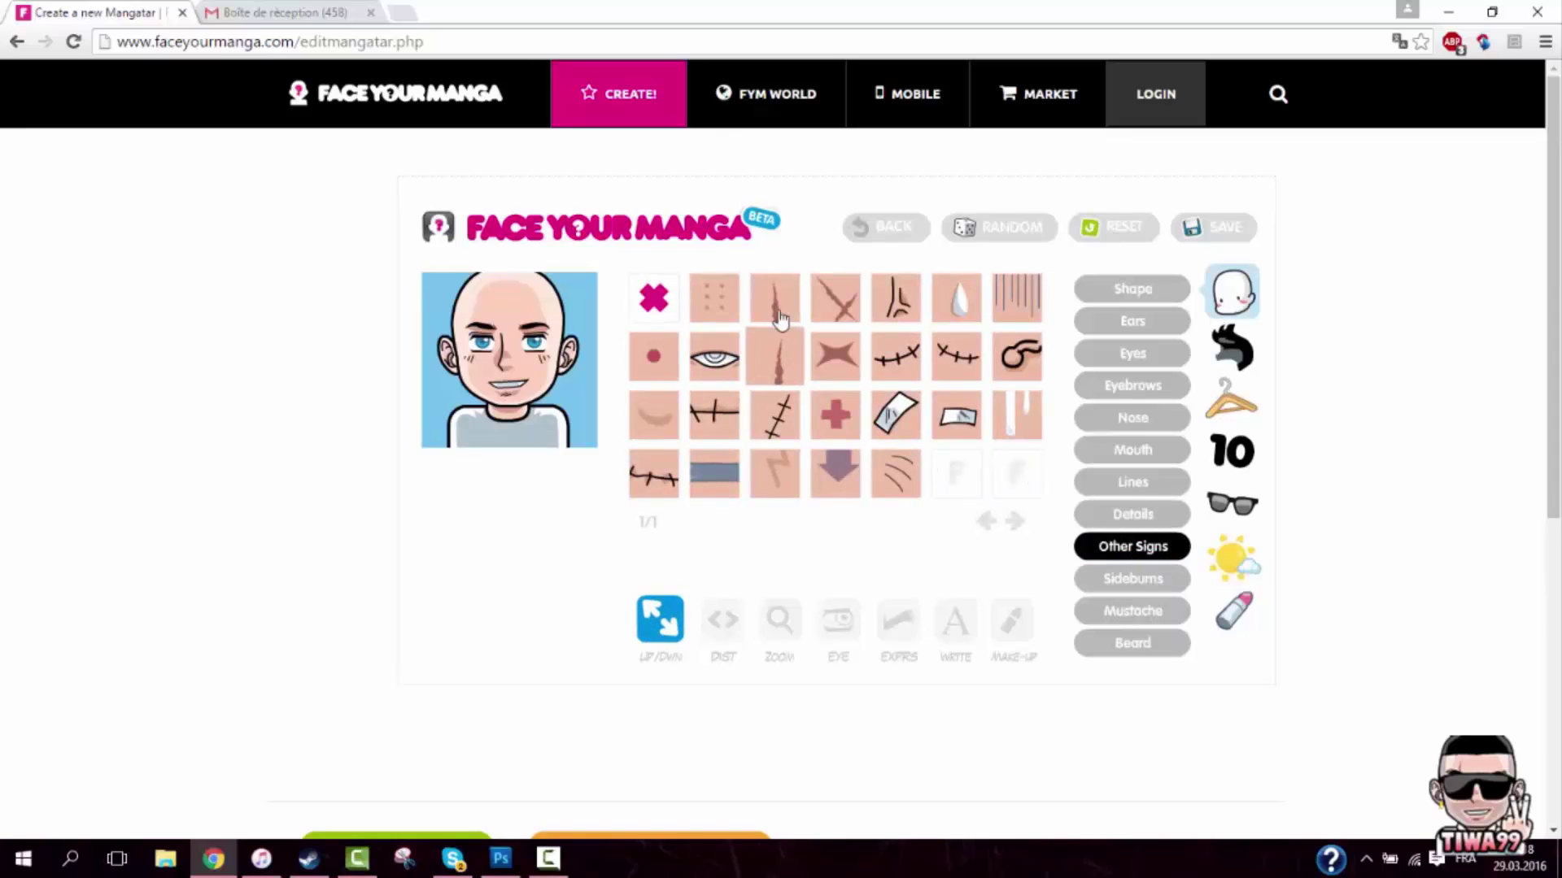
pyautogui.click(774, 305)
pyautogui.click(781, 346)
pyautogui.click(1137, 584)
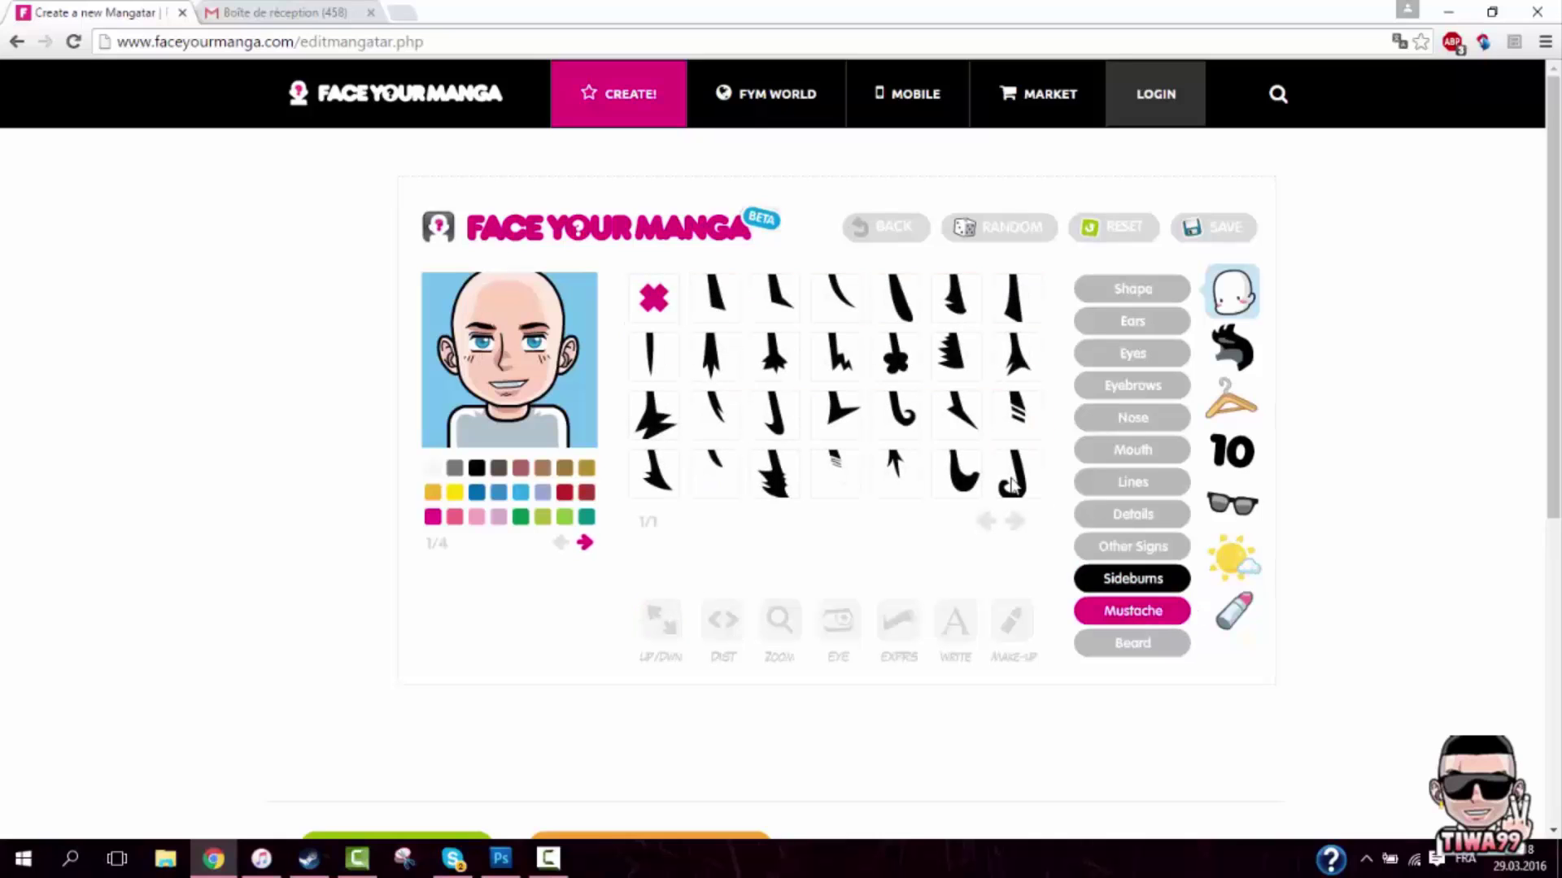
pyautogui.click(894, 354)
pyautogui.click(653, 301)
# Skip the mustache and add the light shaded stubble beard, the option just after the dotted one
pyautogui.click(1129, 612)
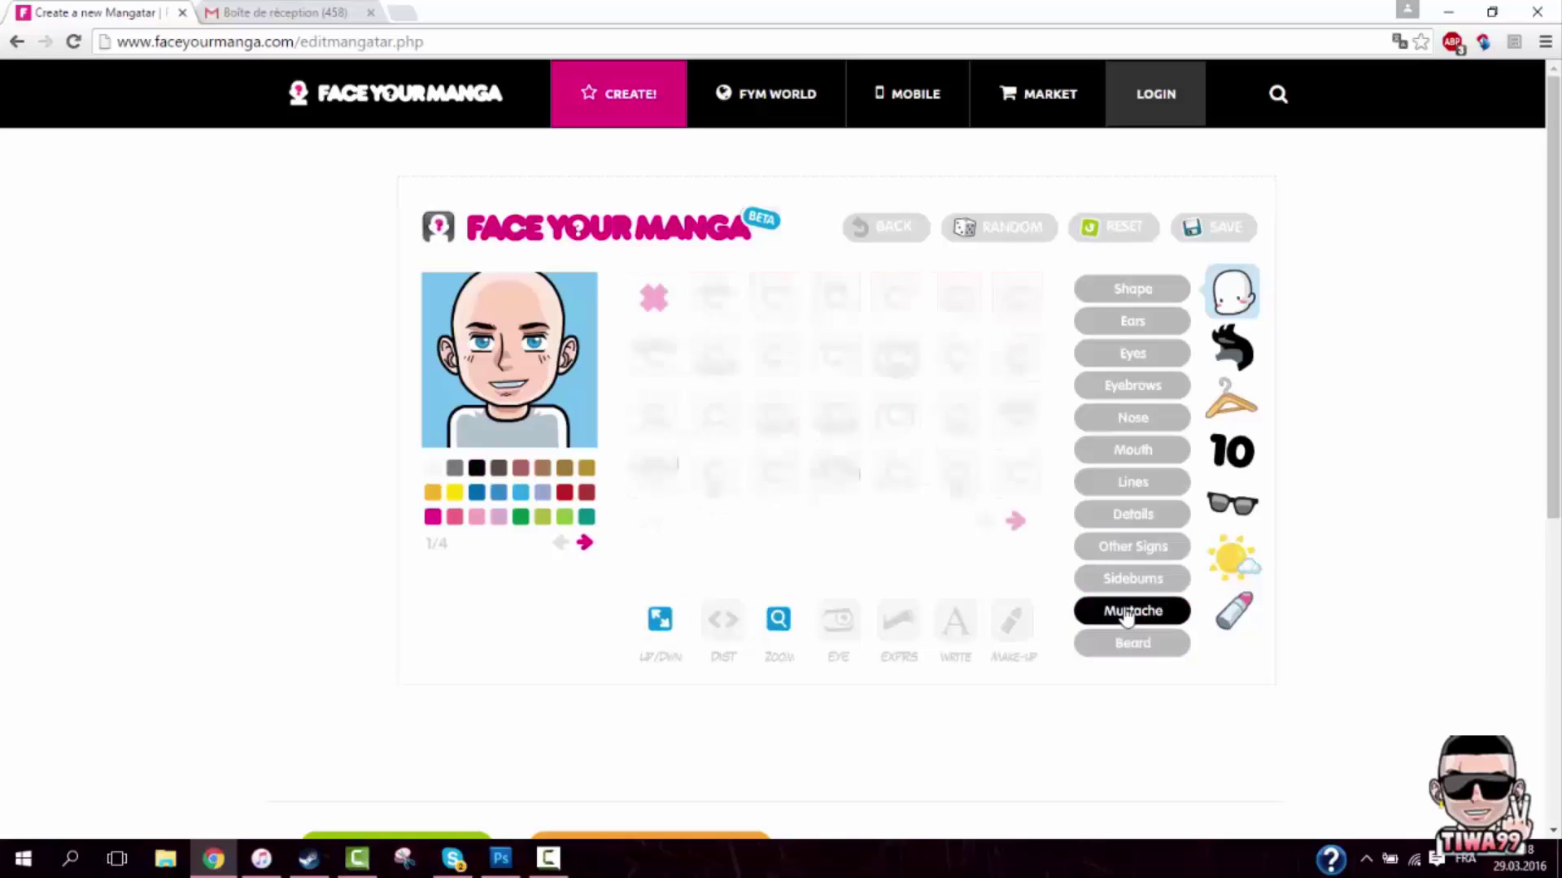
pyautogui.click(1131, 643)
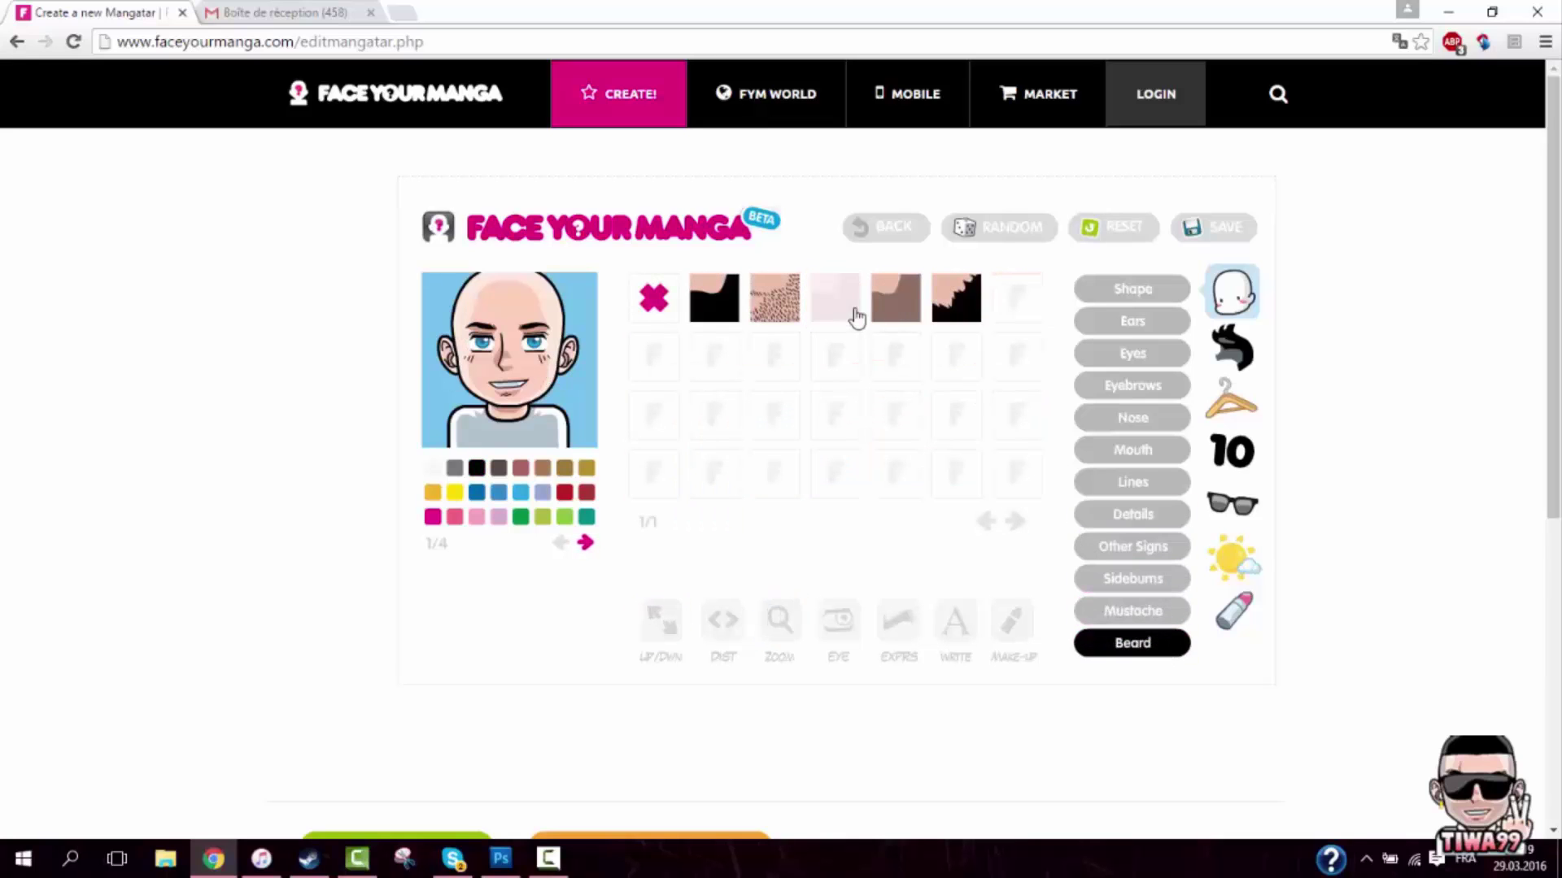
pyautogui.click(860, 313)
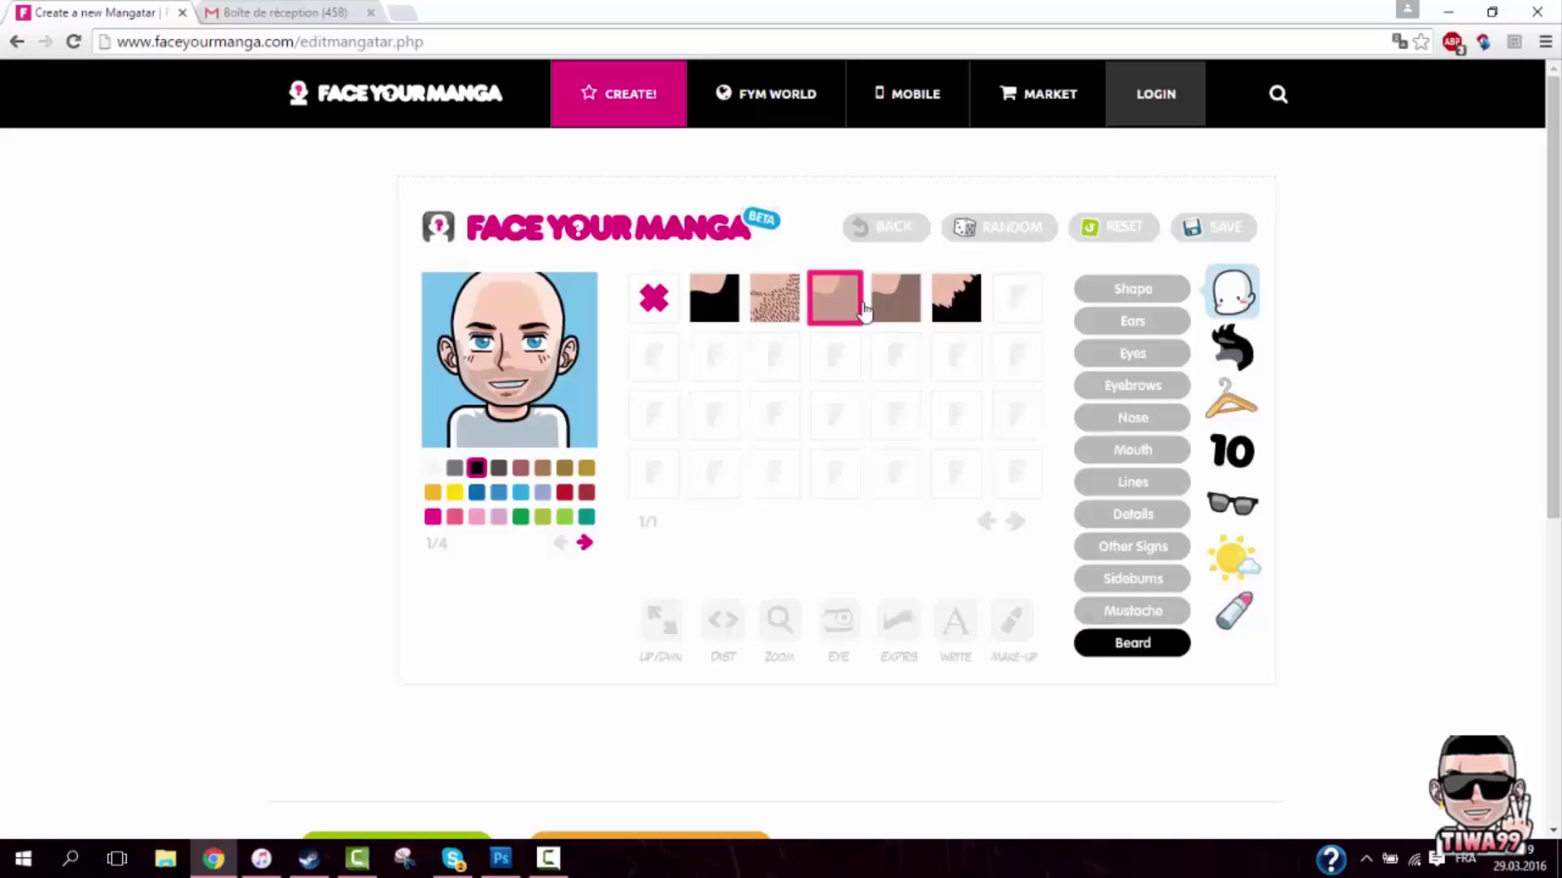
# Give the avatar the black flat-top buzz cut, first on the second page of short hairstyles
pyautogui.click(1232, 345)
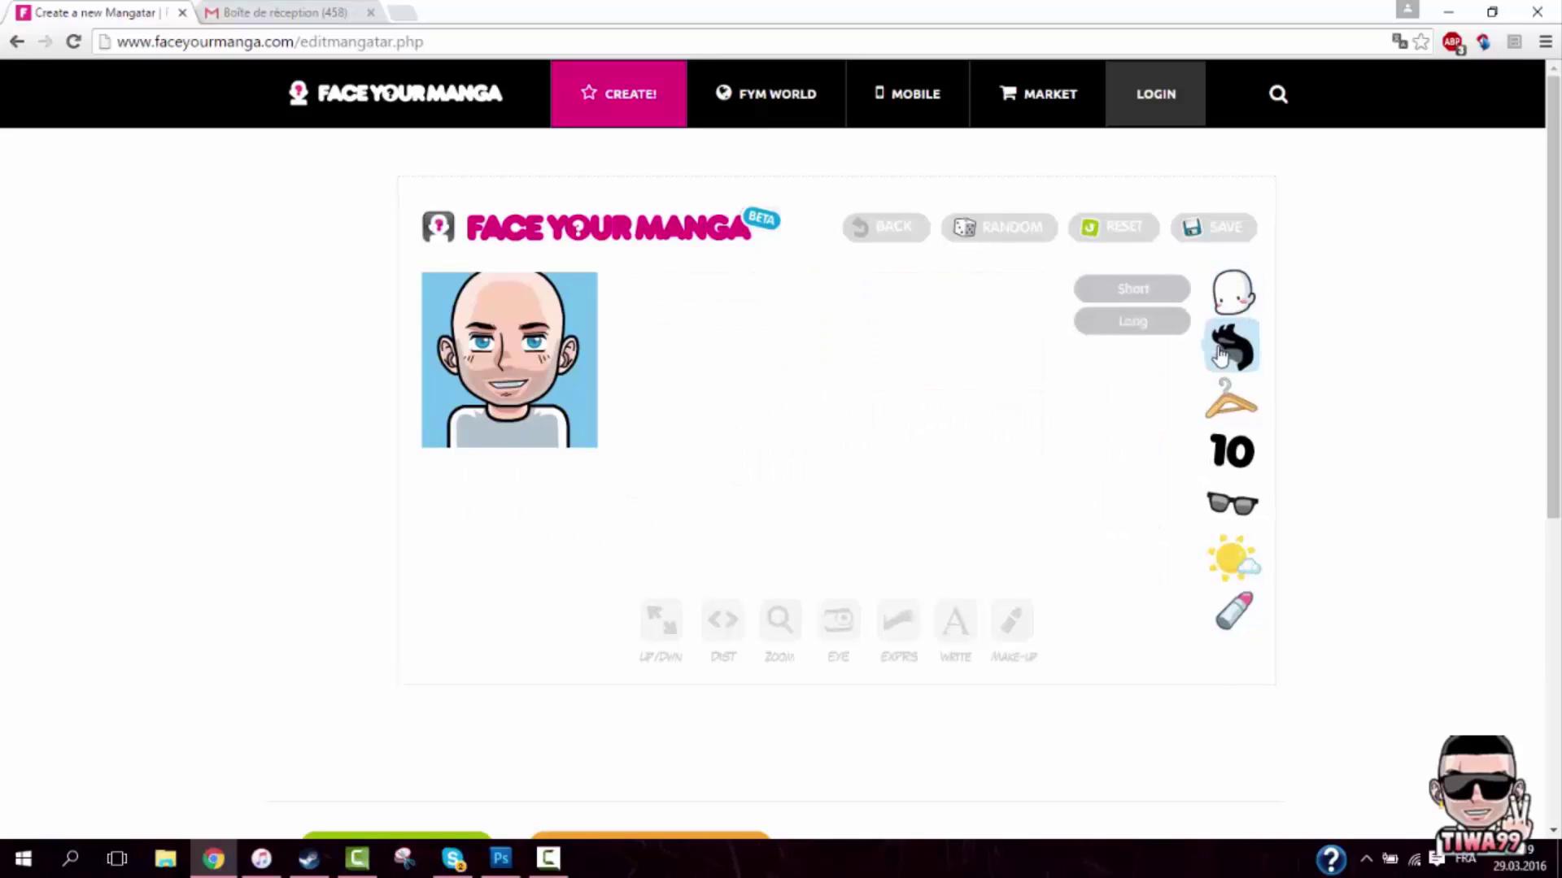
pyautogui.click(1109, 294)
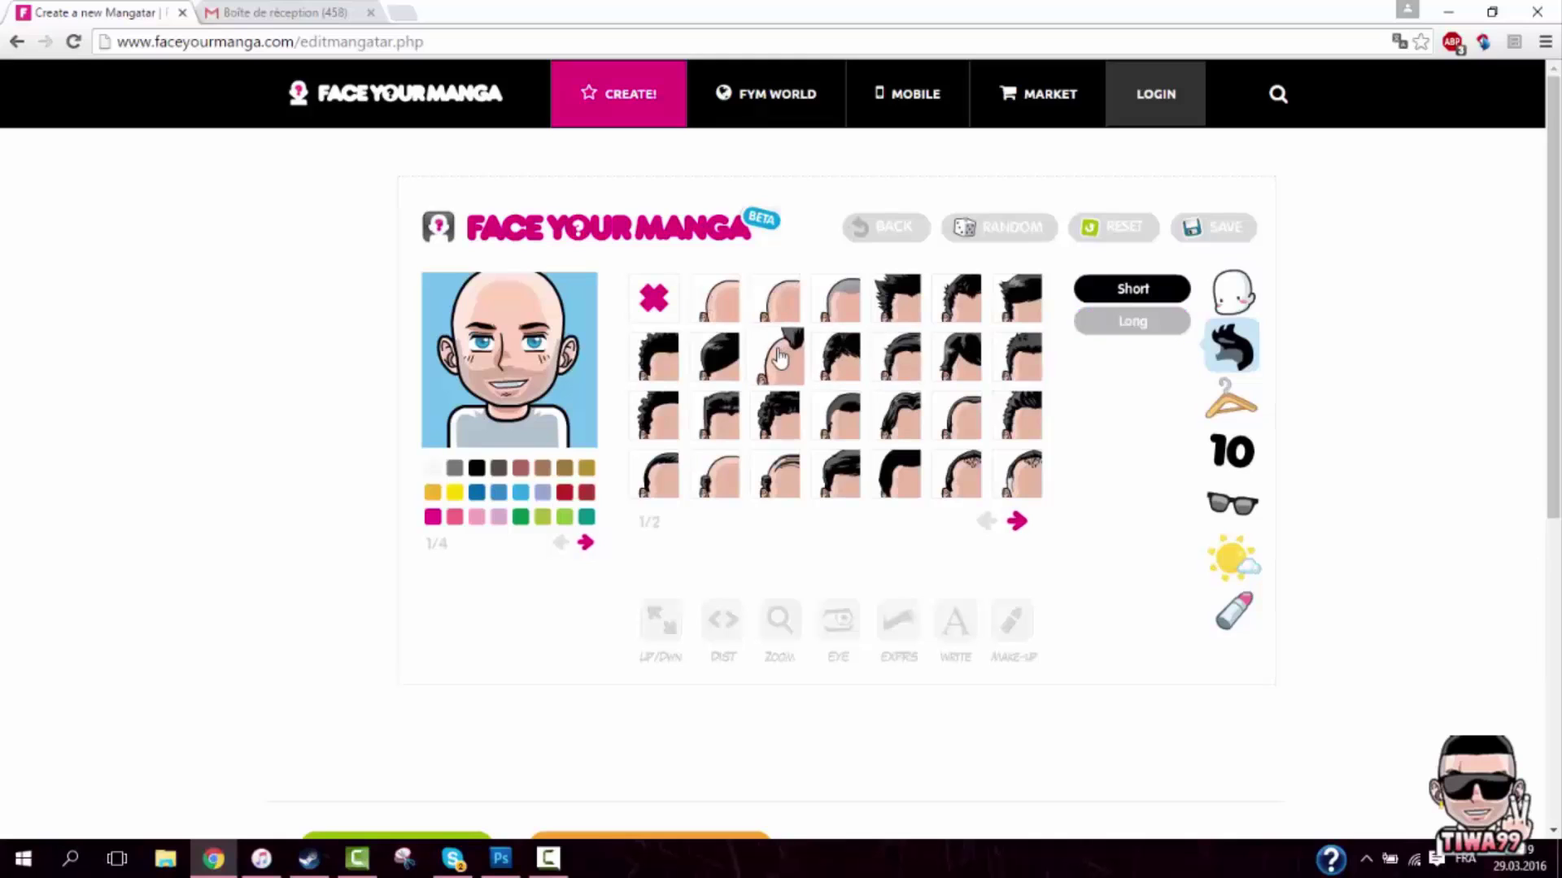
pyautogui.click(1012, 521)
pyautogui.click(663, 307)
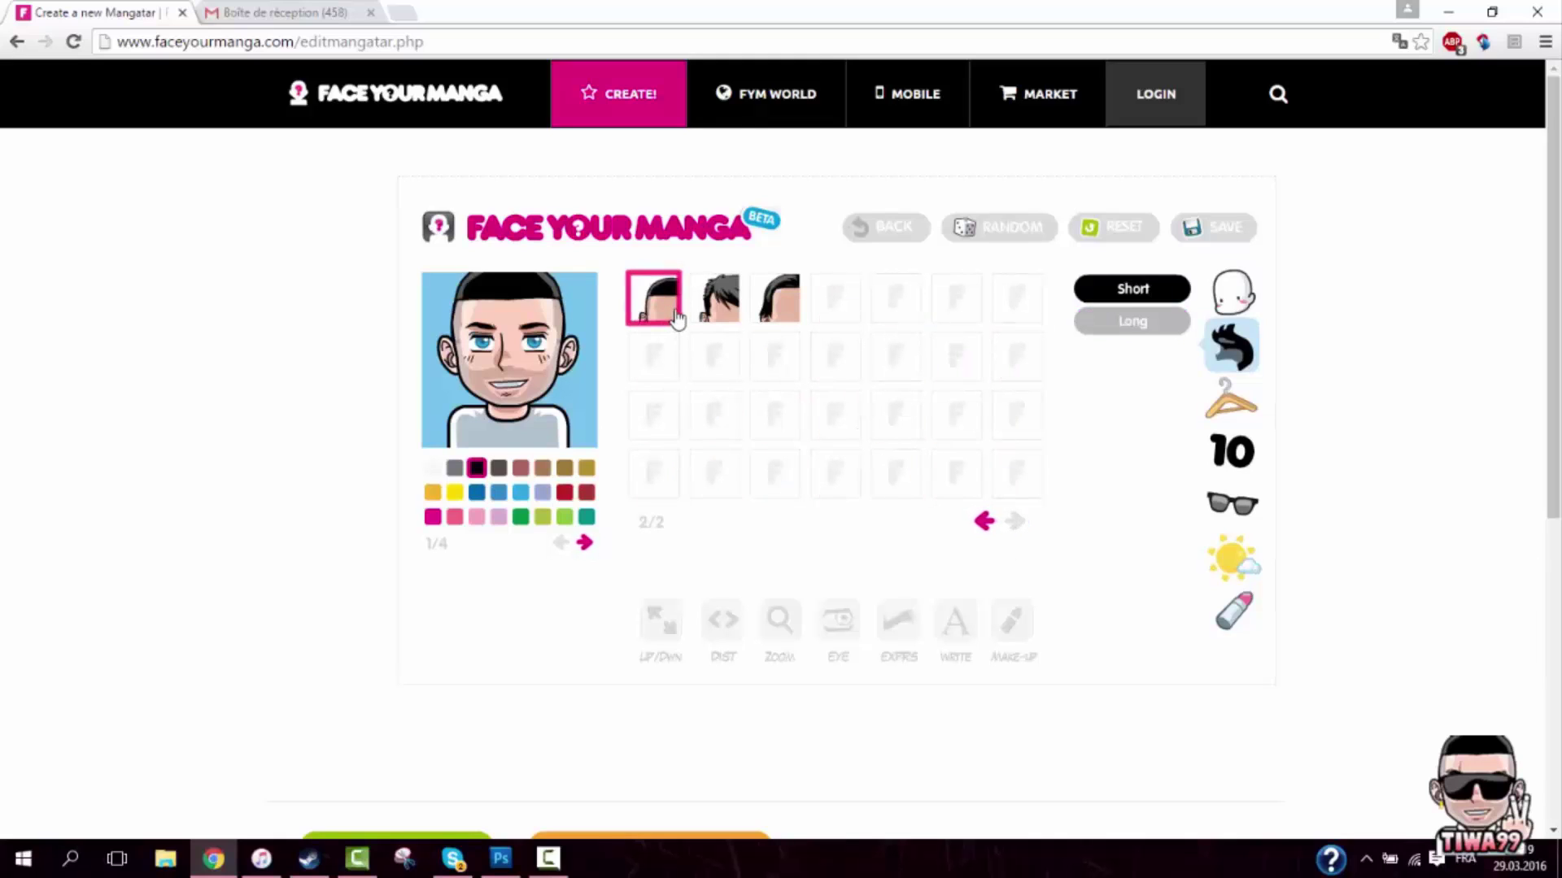
# Try several other short black hairstyles on the avatar and return to the flat-top buzz cut
pyautogui.click(714, 313)
pyautogui.click(983, 522)
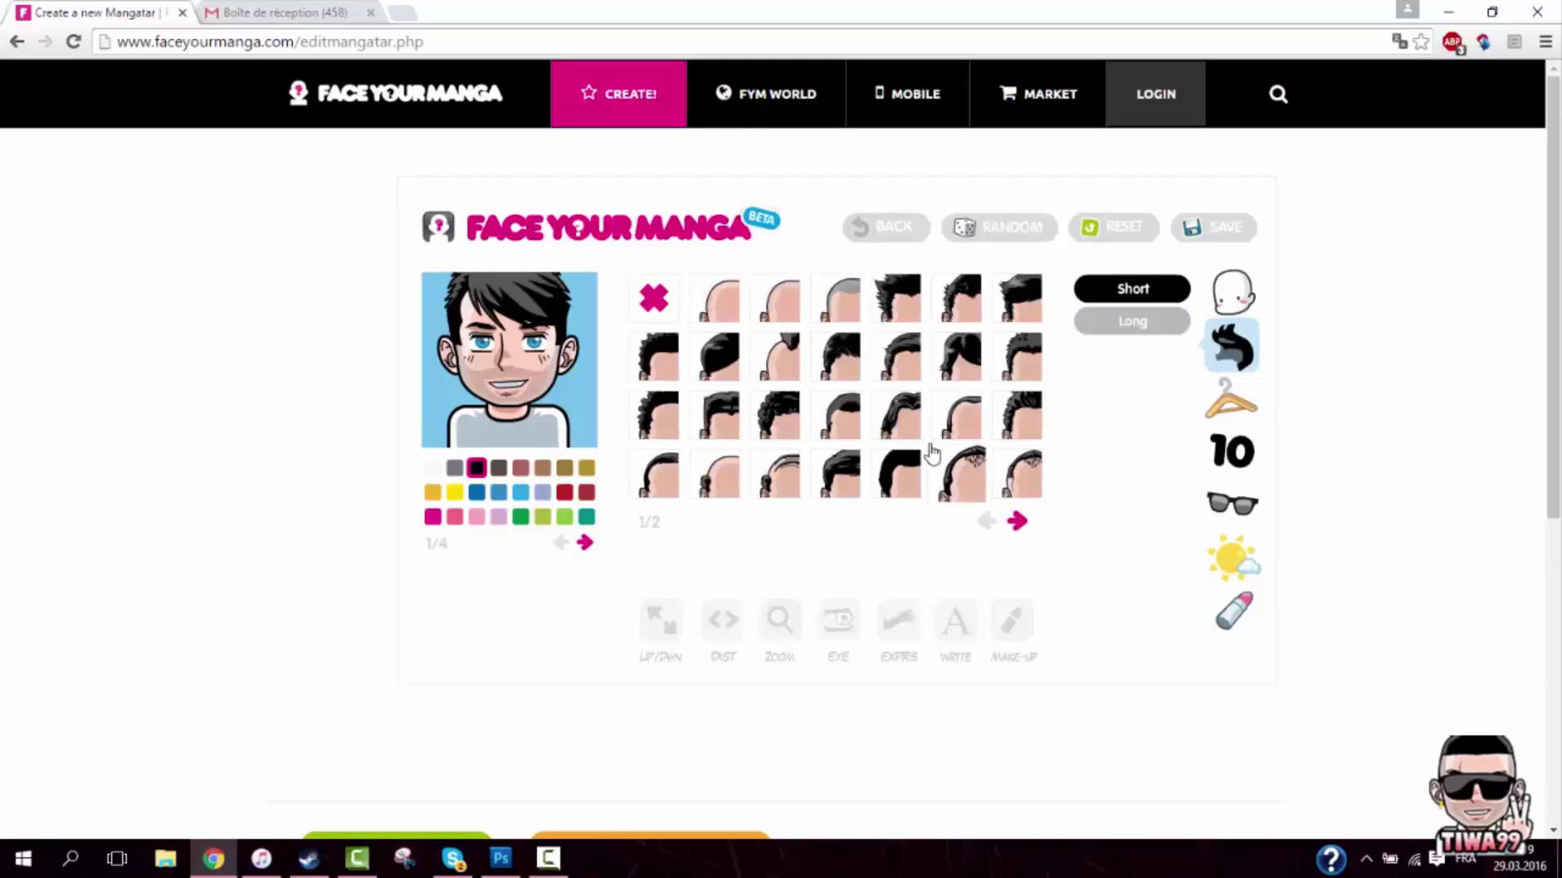
pyautogui.click(837, 359)
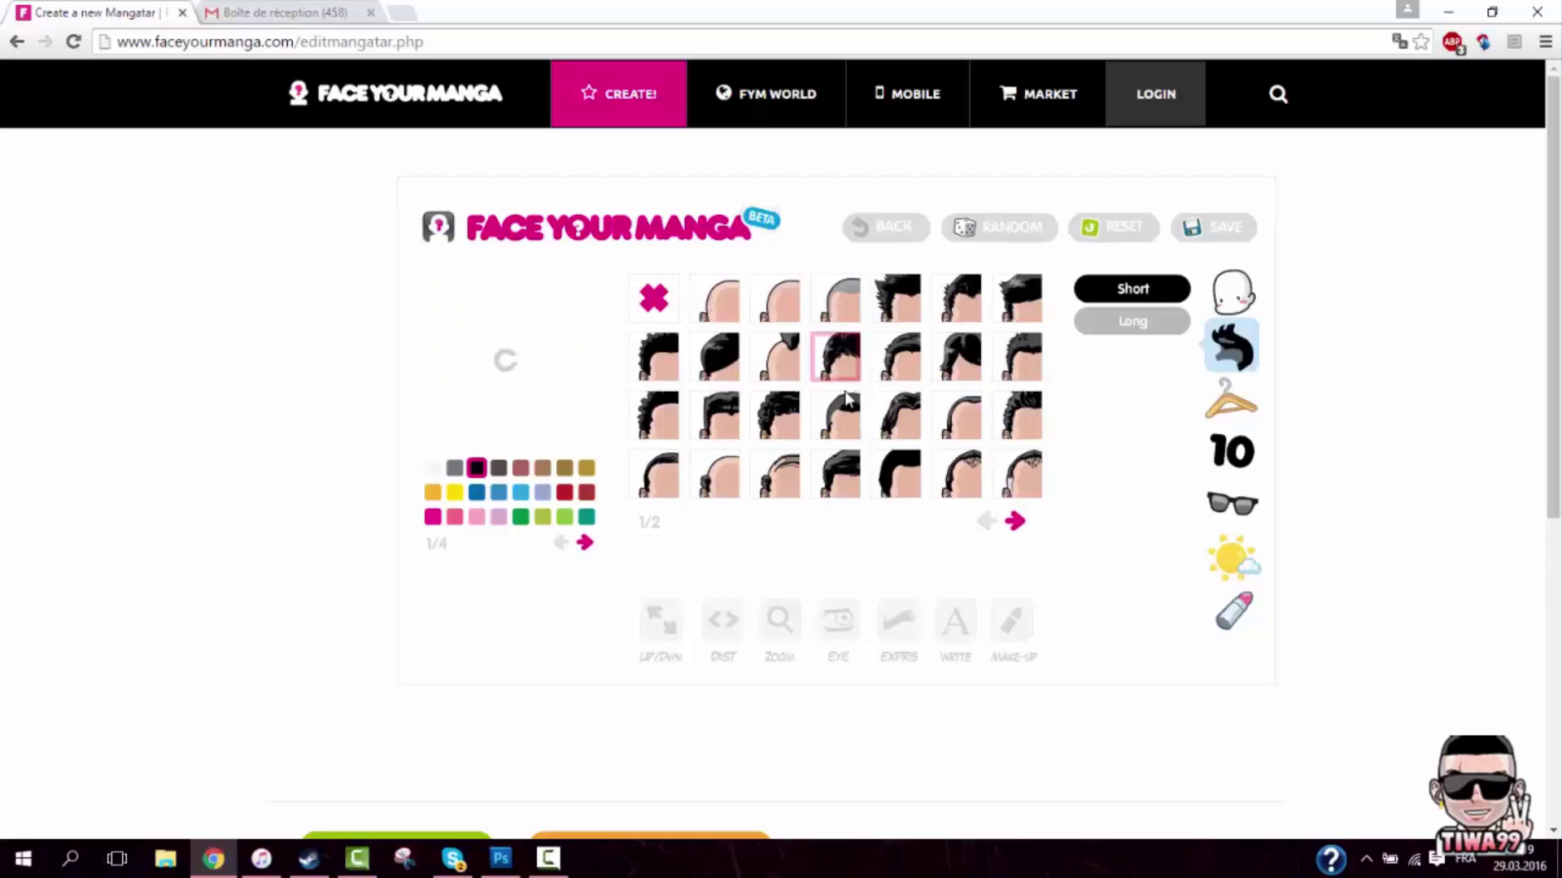
pyautogui.click(909, 305)
pyautogui.click(958, 302)
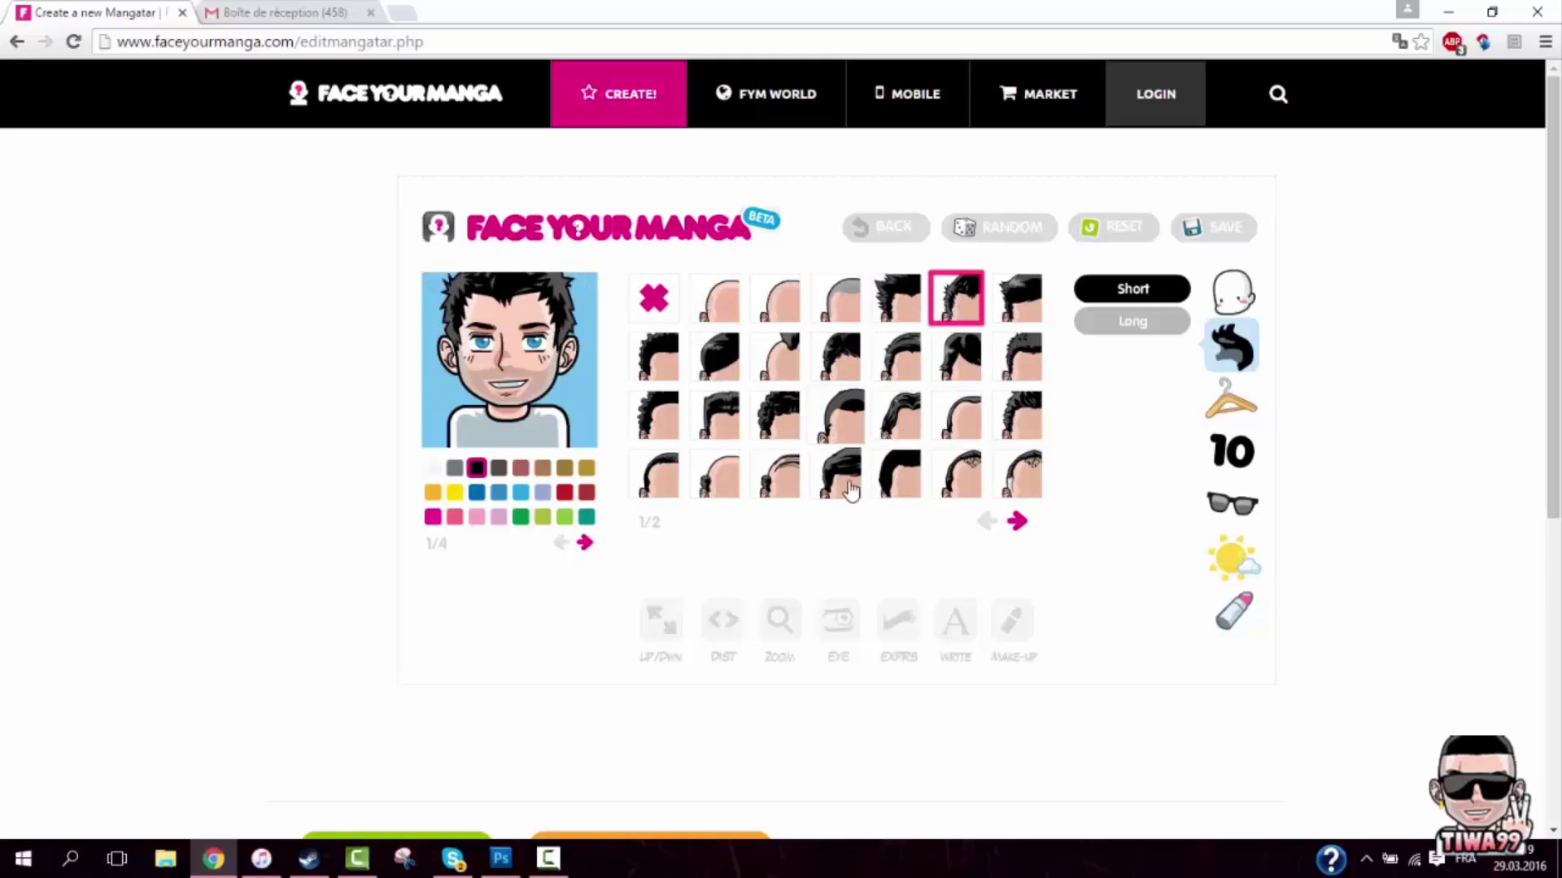
pyautogui.click(715, 417)
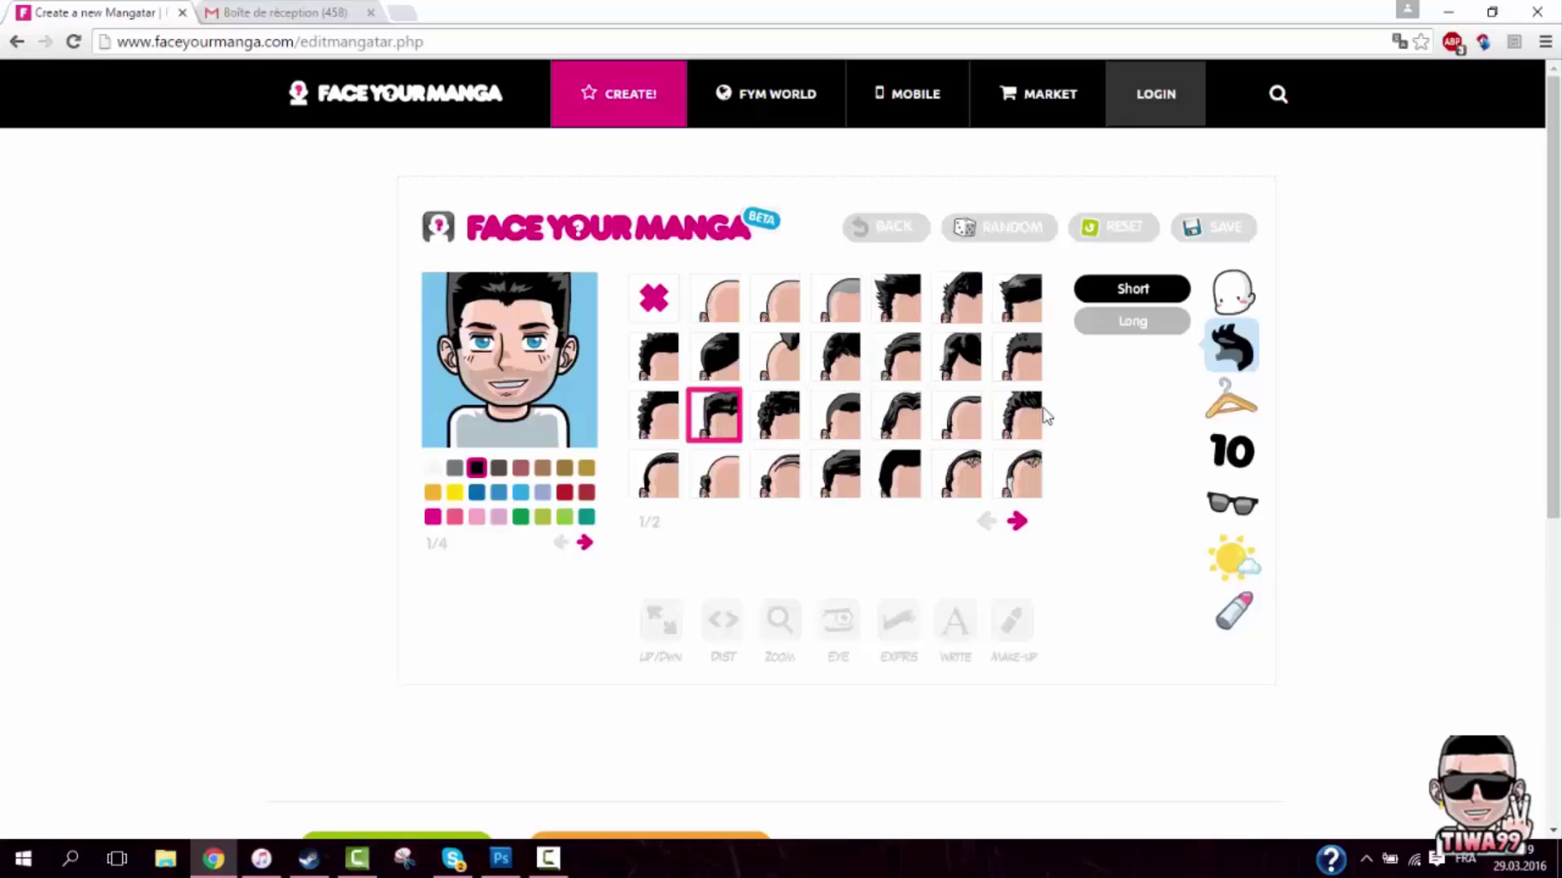
pyautogui.click(1016, 521)
pyautogui.click(667, 313)
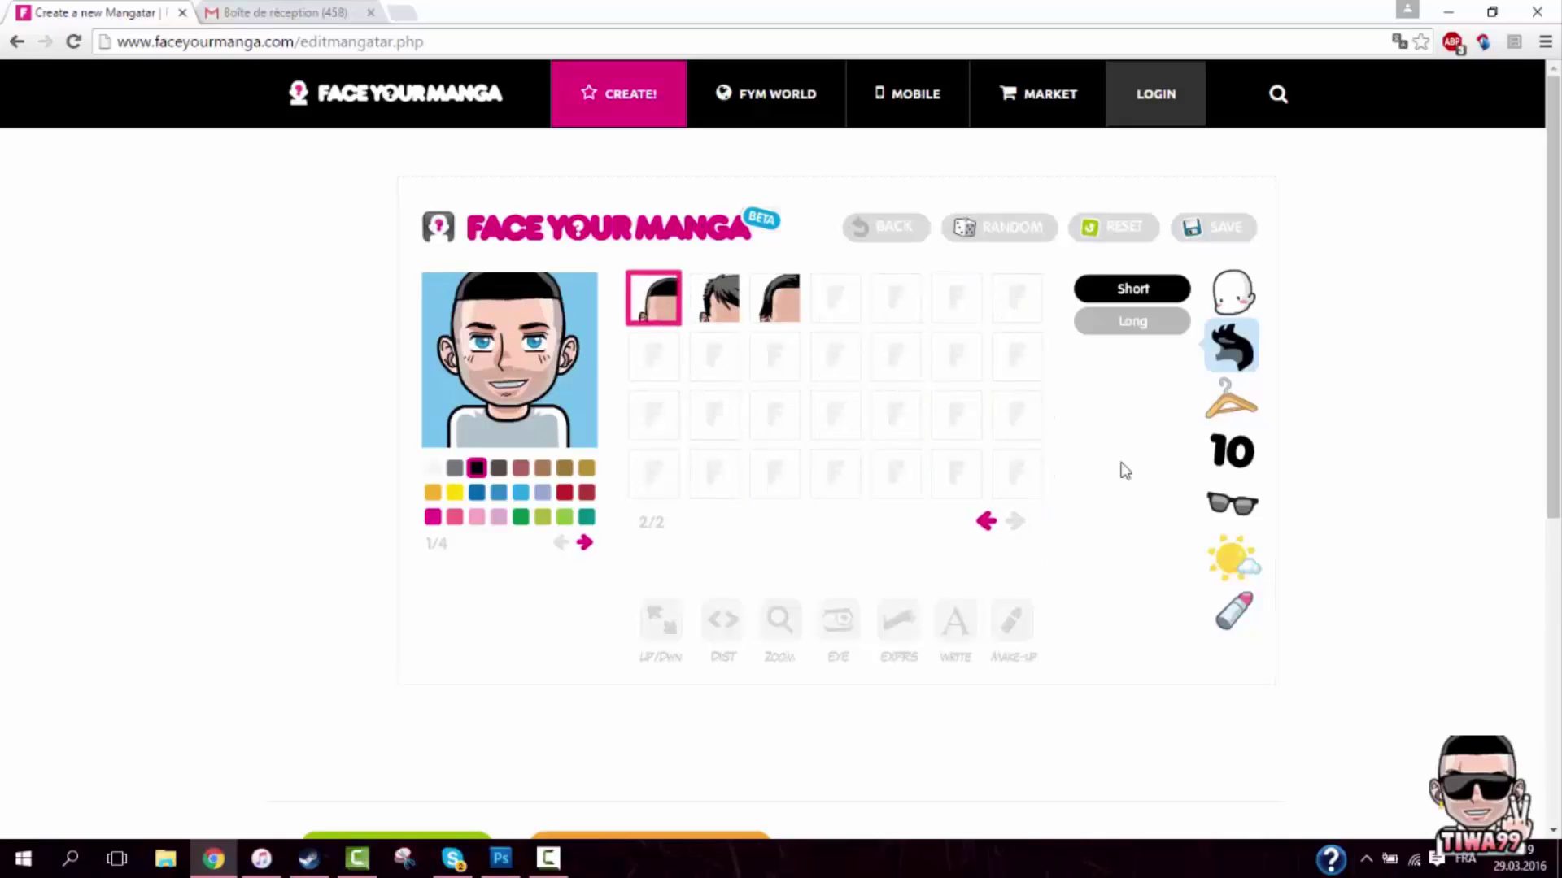
# Dress the avatar in the low-cut tank top without chest hair from the basic clothes and colour it black
pyautogui.click(1220, 423)
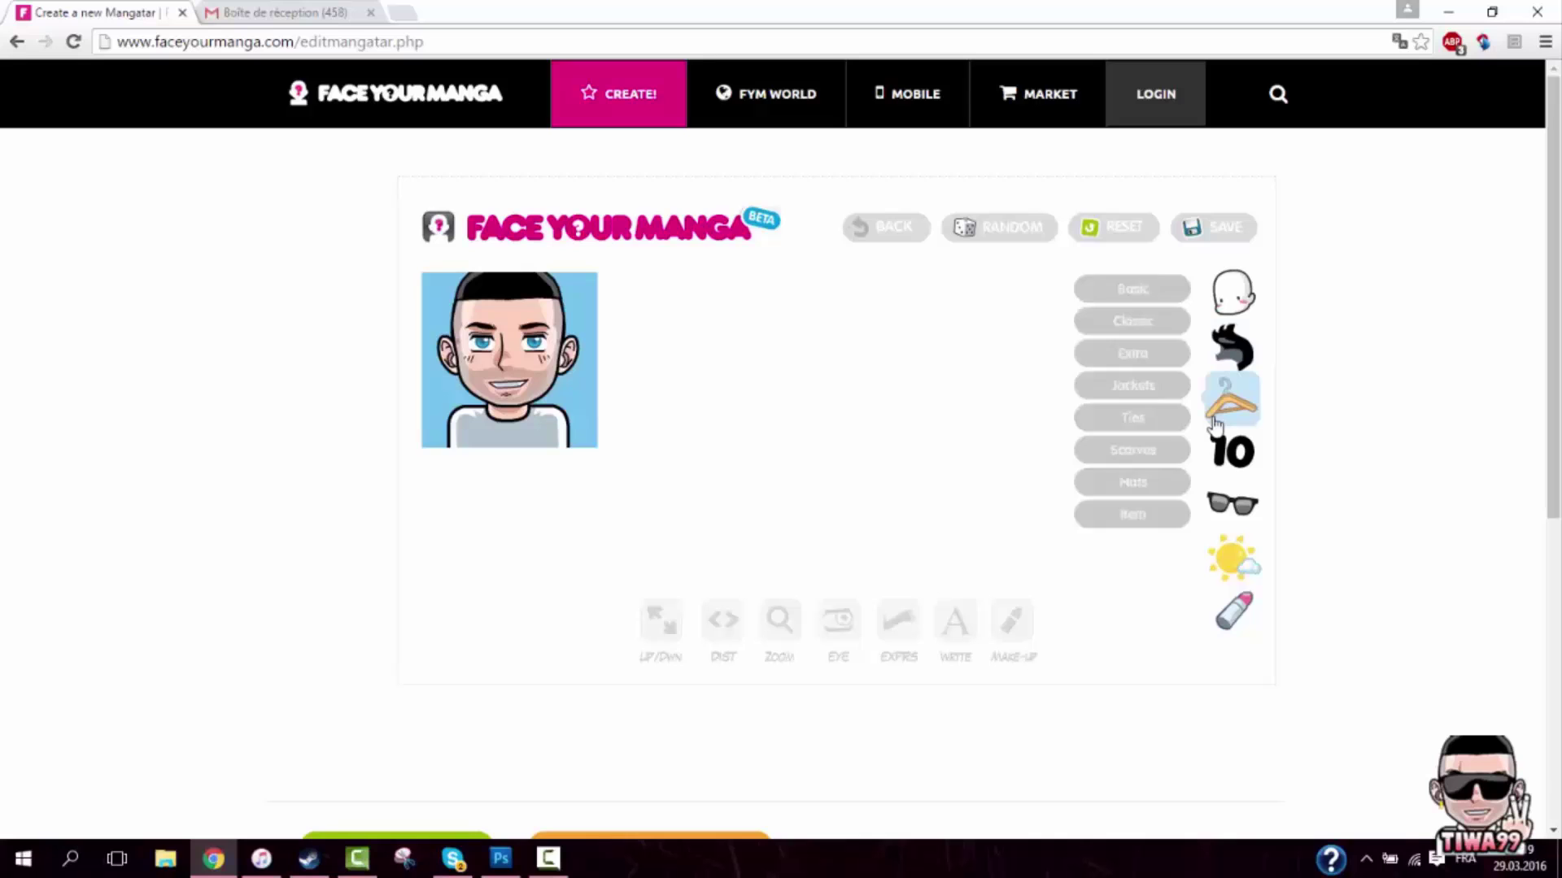
pyautogui.click(1143, 294)
pyautogui.click(830, 322)
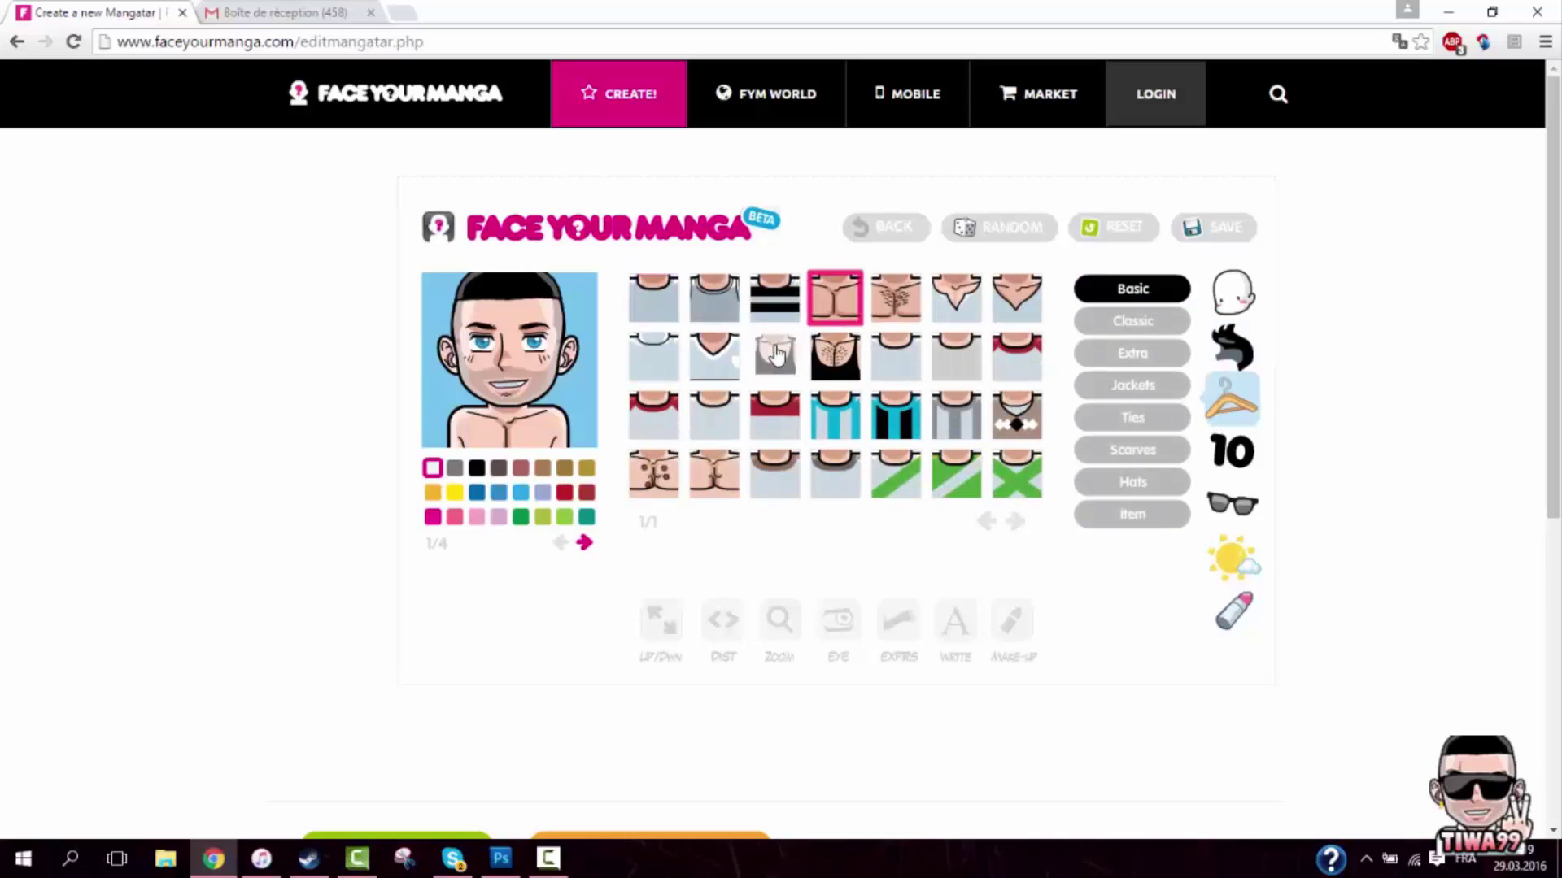
pyautogui.click(773, 358)
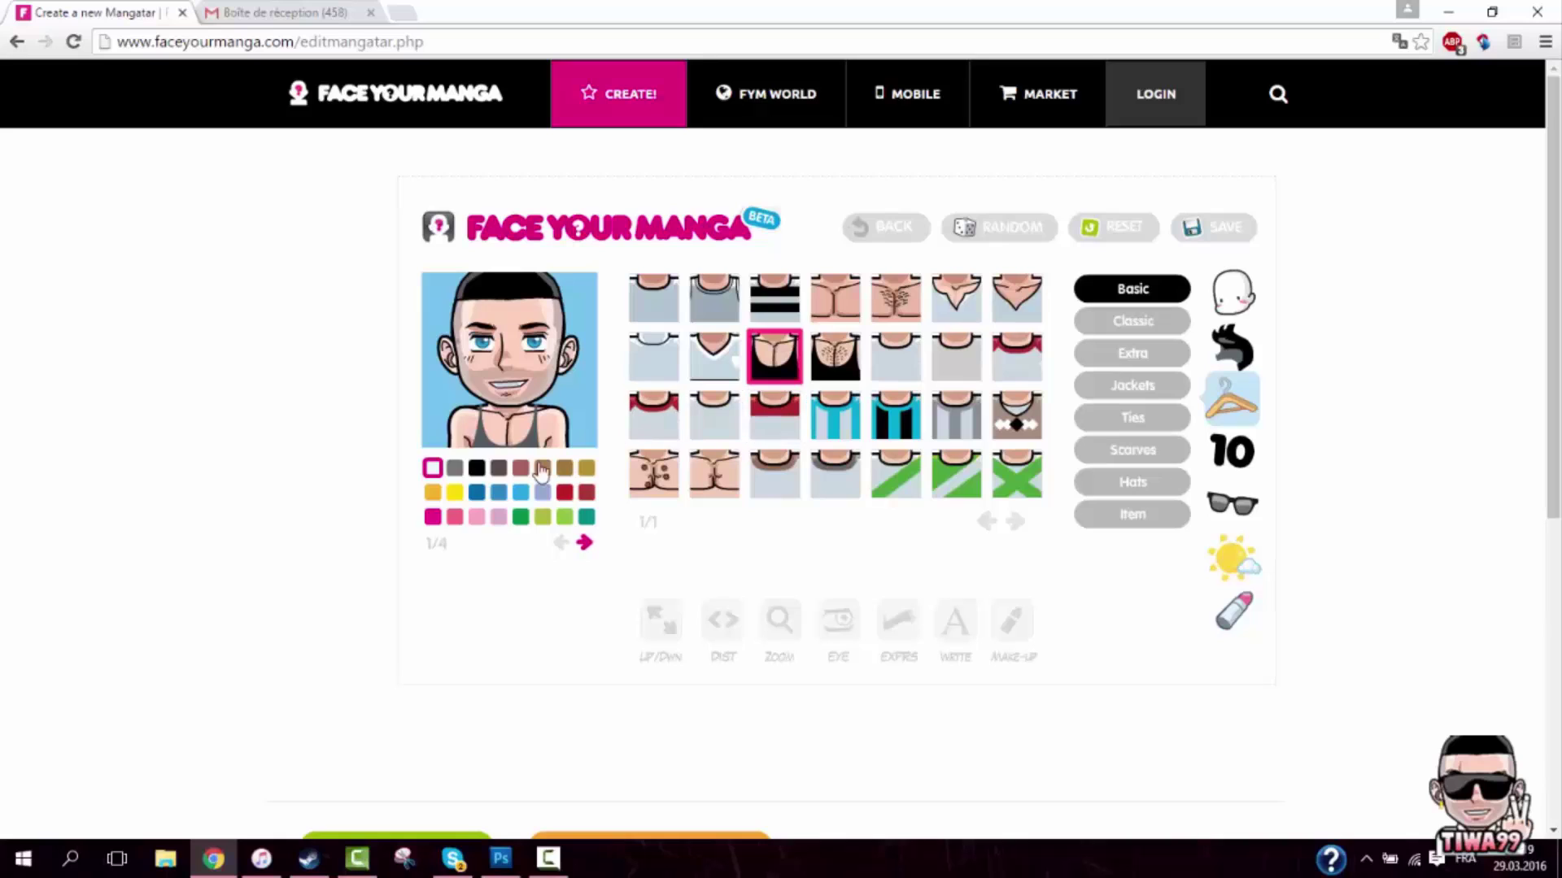
pyautogui.click(478, 470)
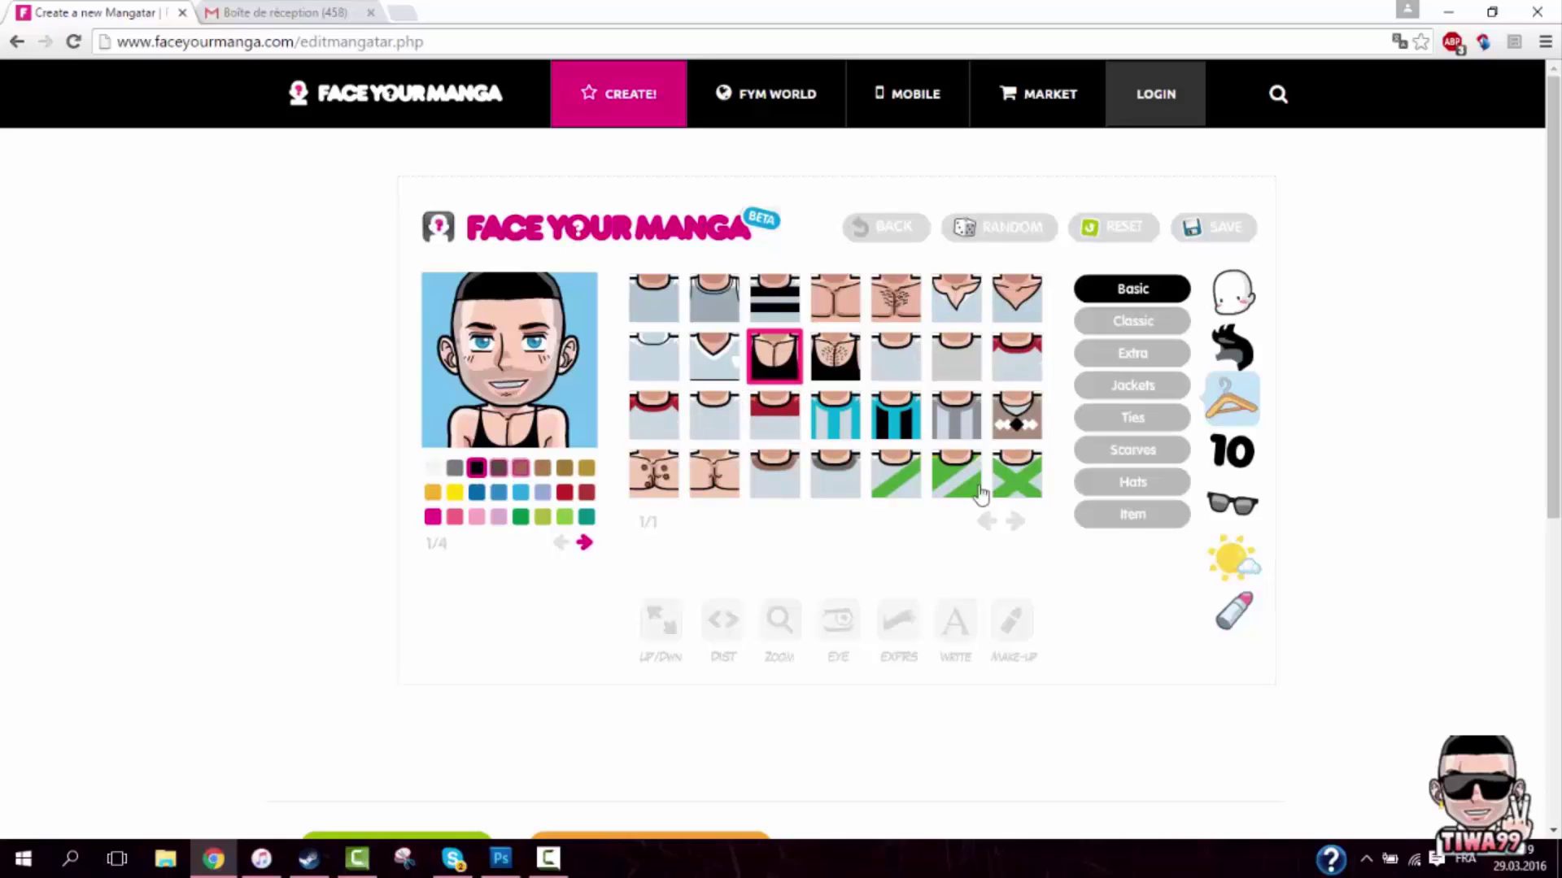
pyautogui.click(1135, 450)
pyautogui.click(1137, 415)
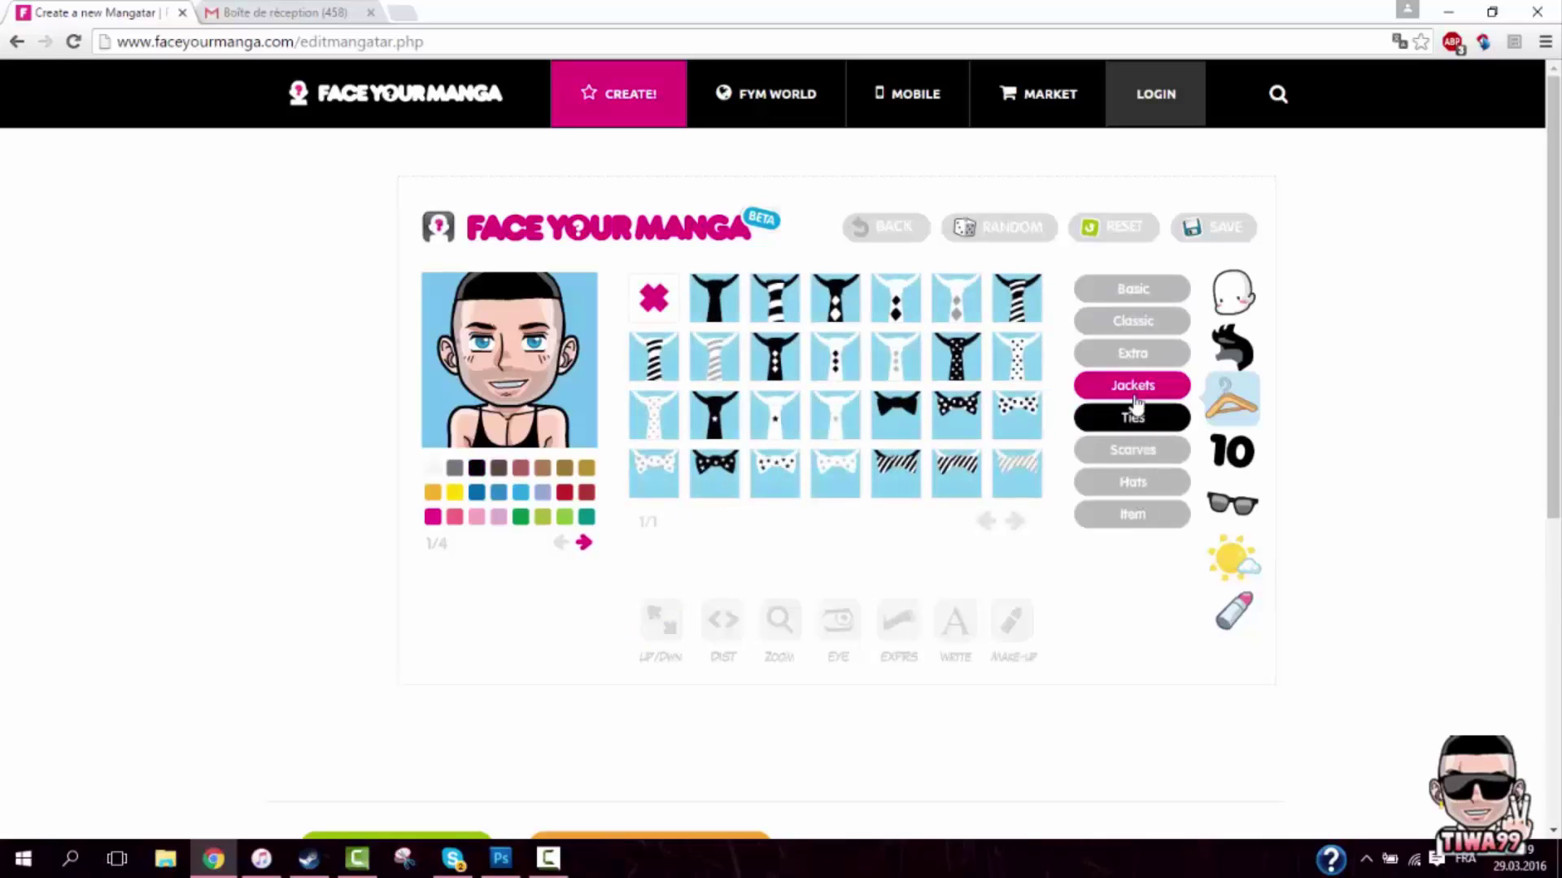
pyautogui.click(1133, 483)
pyautogui.click(1217, 459)
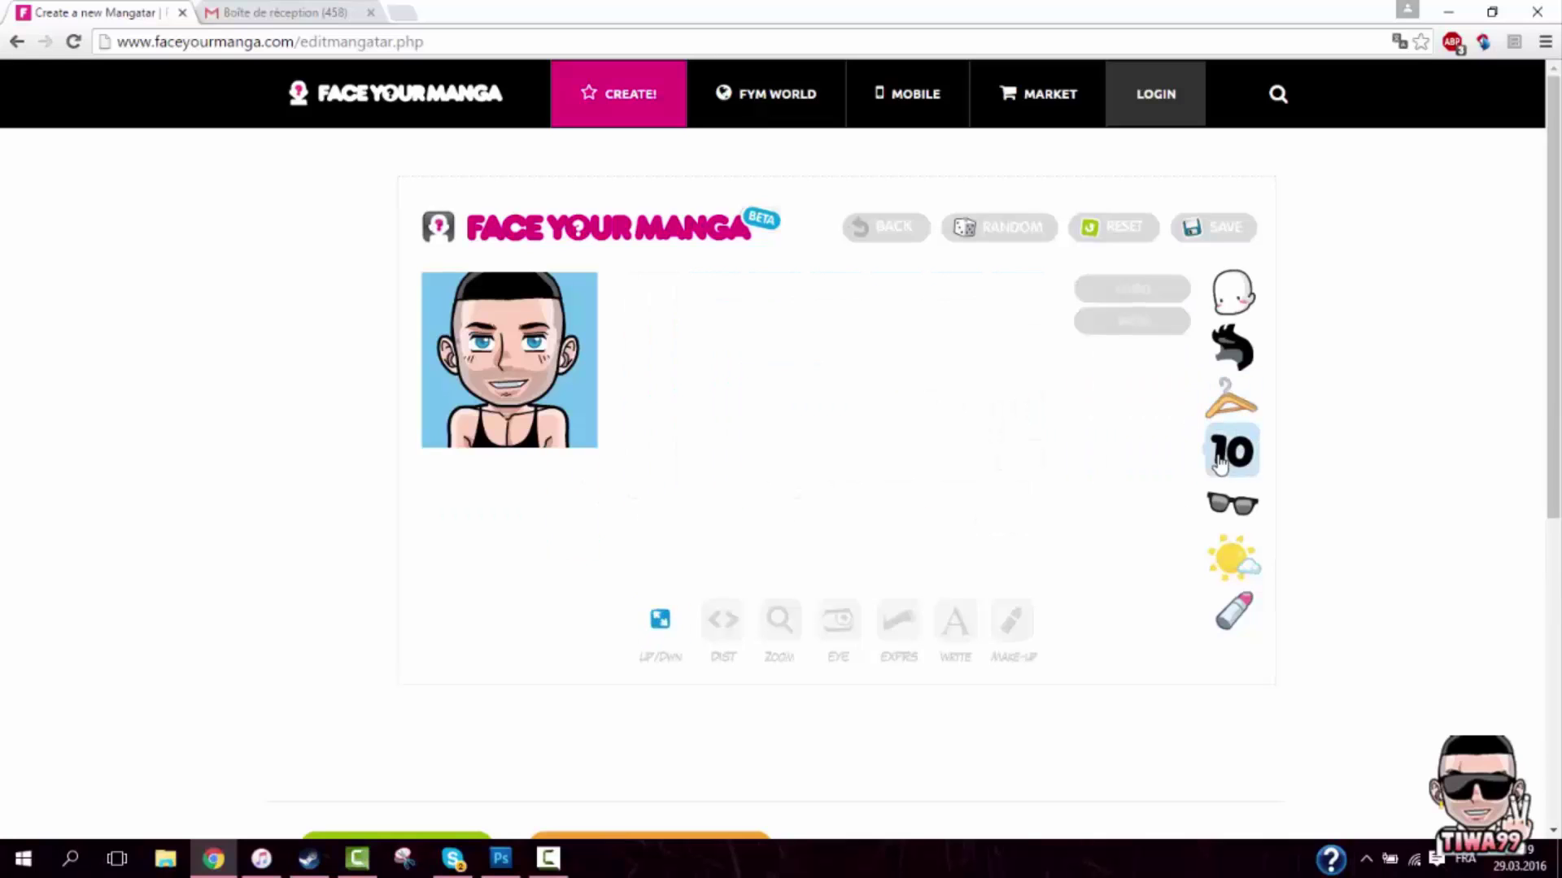
# Try the LOVE logo on the avatar's tank top, and remove the logo again
pyautogui.click(1129, 293)
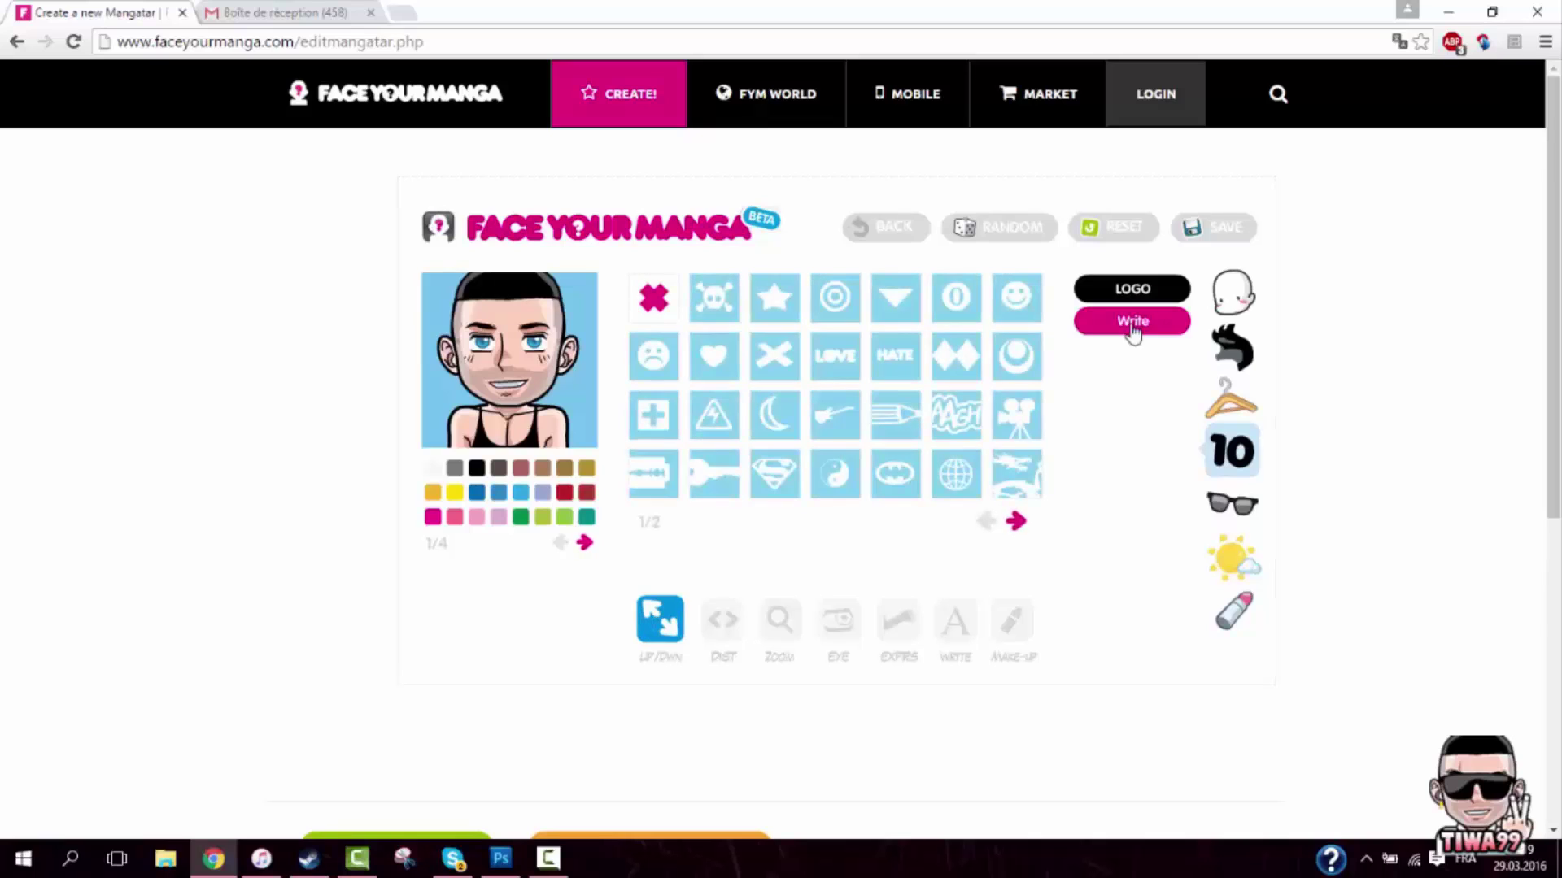
pyautogui.click(849, 352)
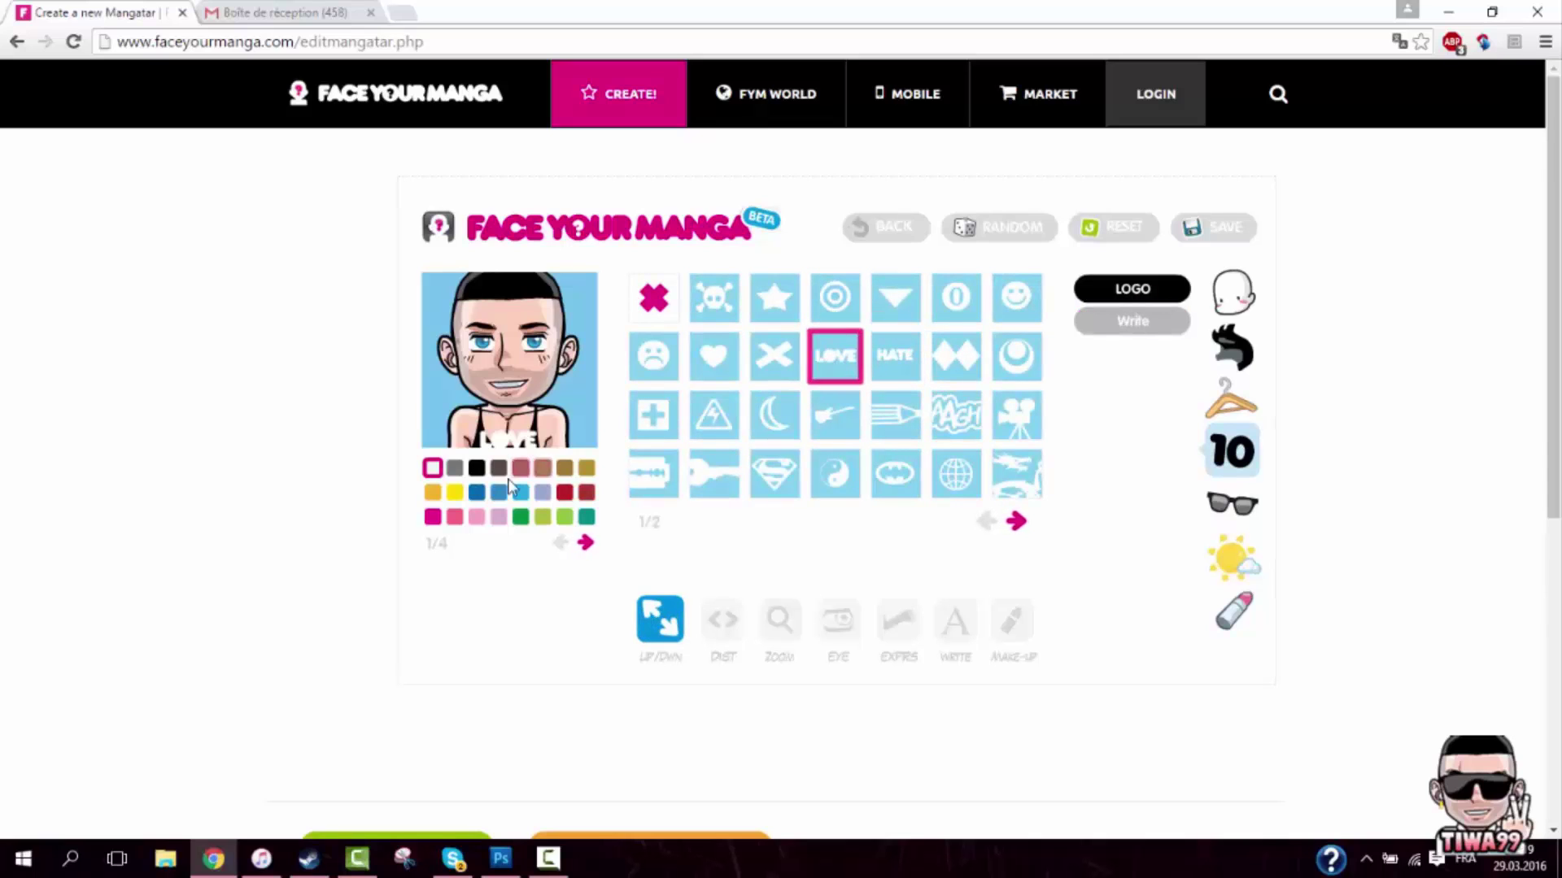
pyautogui.click(658, 317)
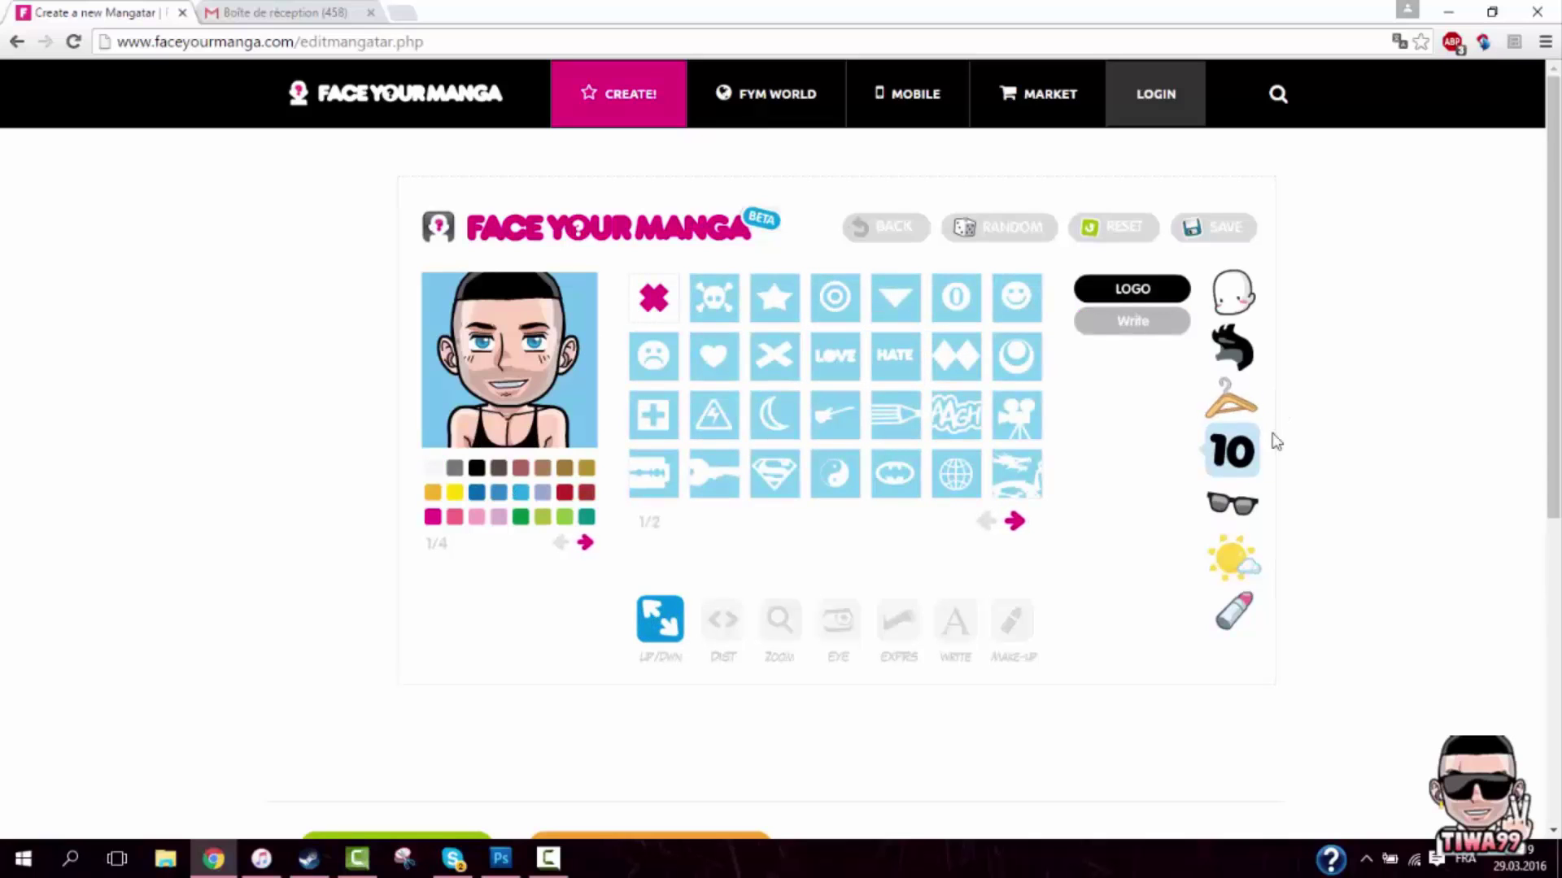
# Give the avatar the dark wraparound sunglasses, just after the white-framed pair in the last row of eyeglasses, and colour them black
pyautogui.click(1232, 504)
pyautogui.click(1133, 290)
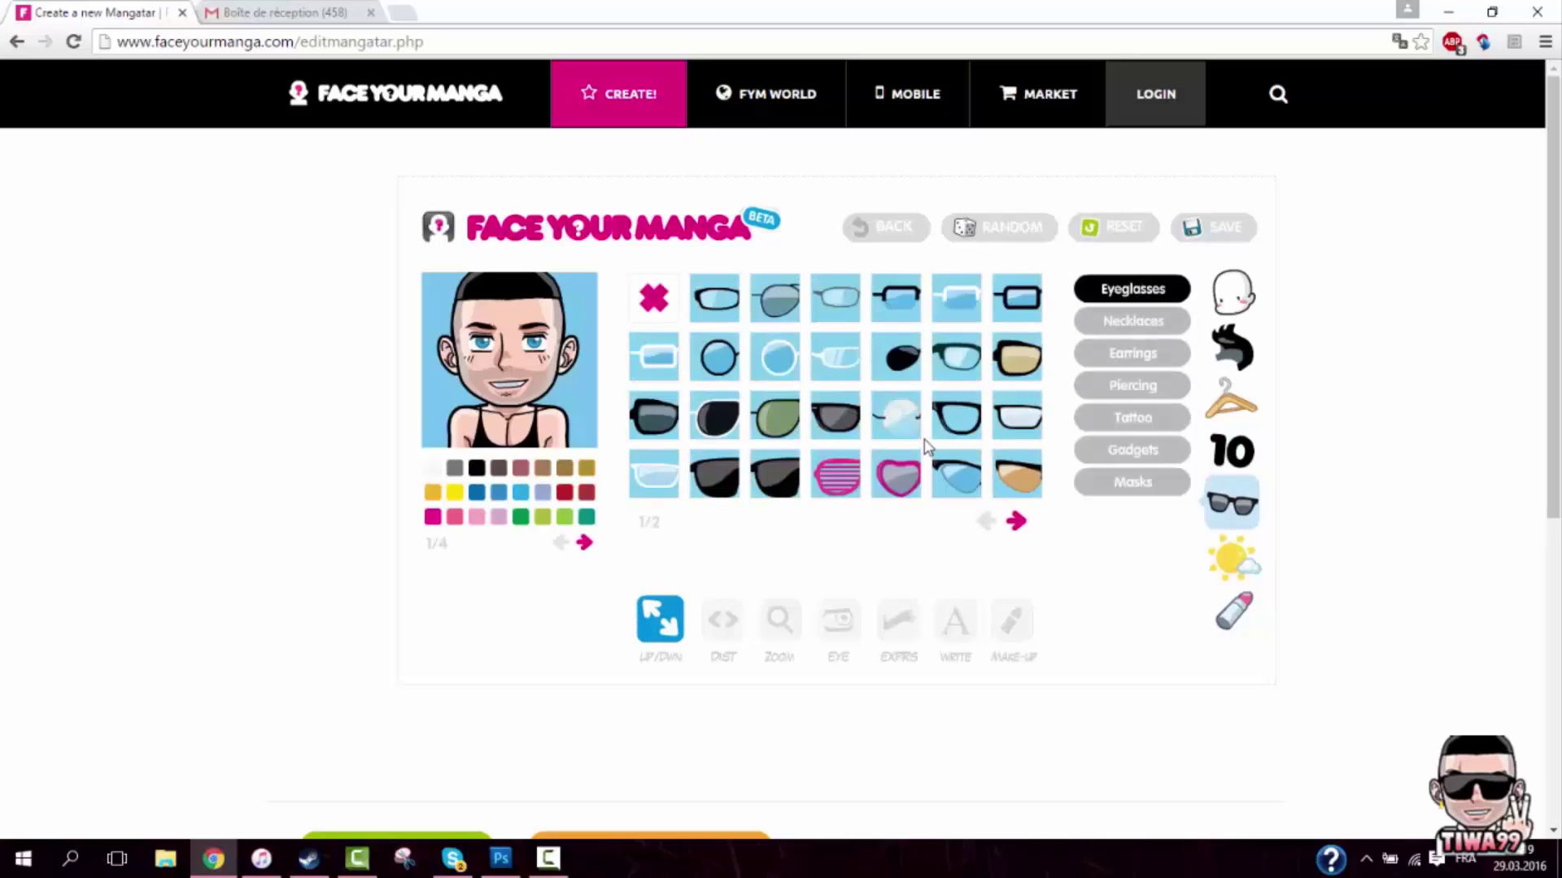
pyautogui.click(756, 480)
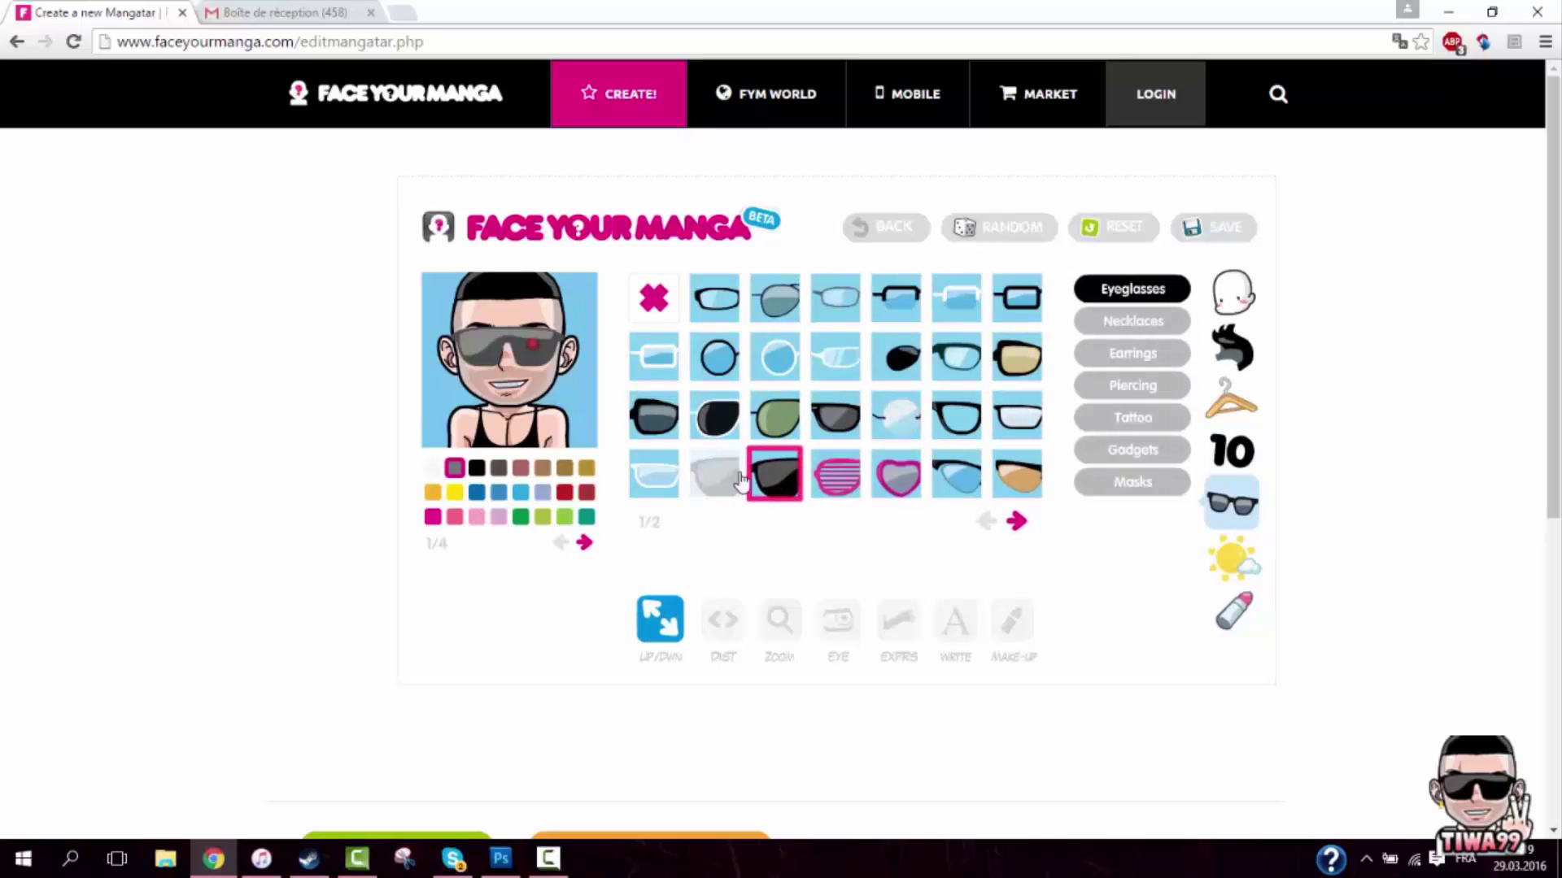
pyautogui.click(714, 476)
pyautogui.click(476, 472)
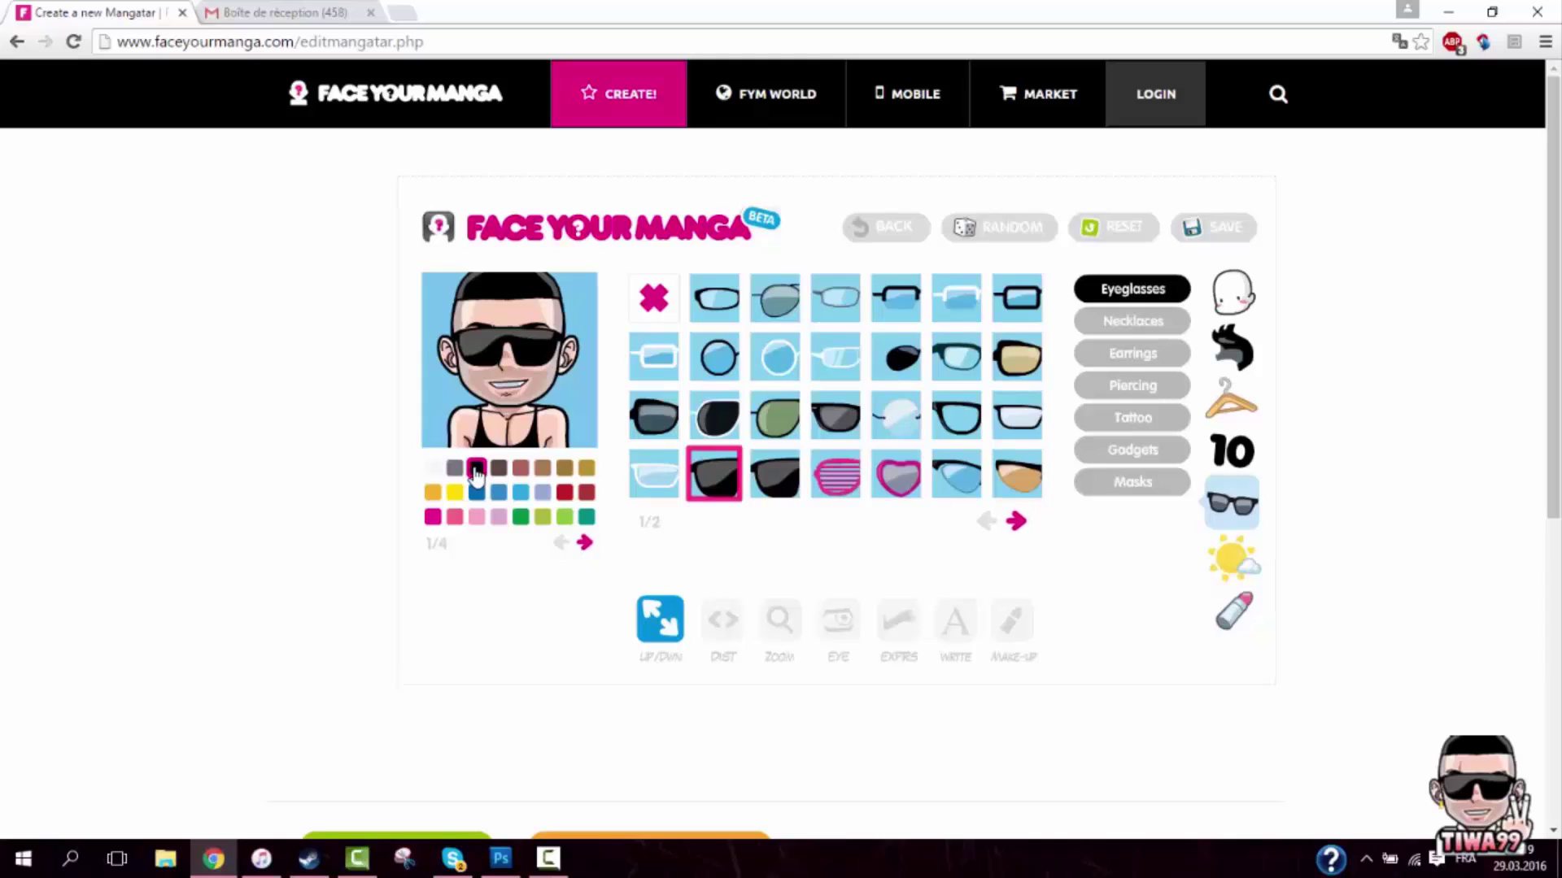
# Add the small vertical scar, third in the second row of Other Signs, to the avatar's face
pyautogui.click(1232, 293)
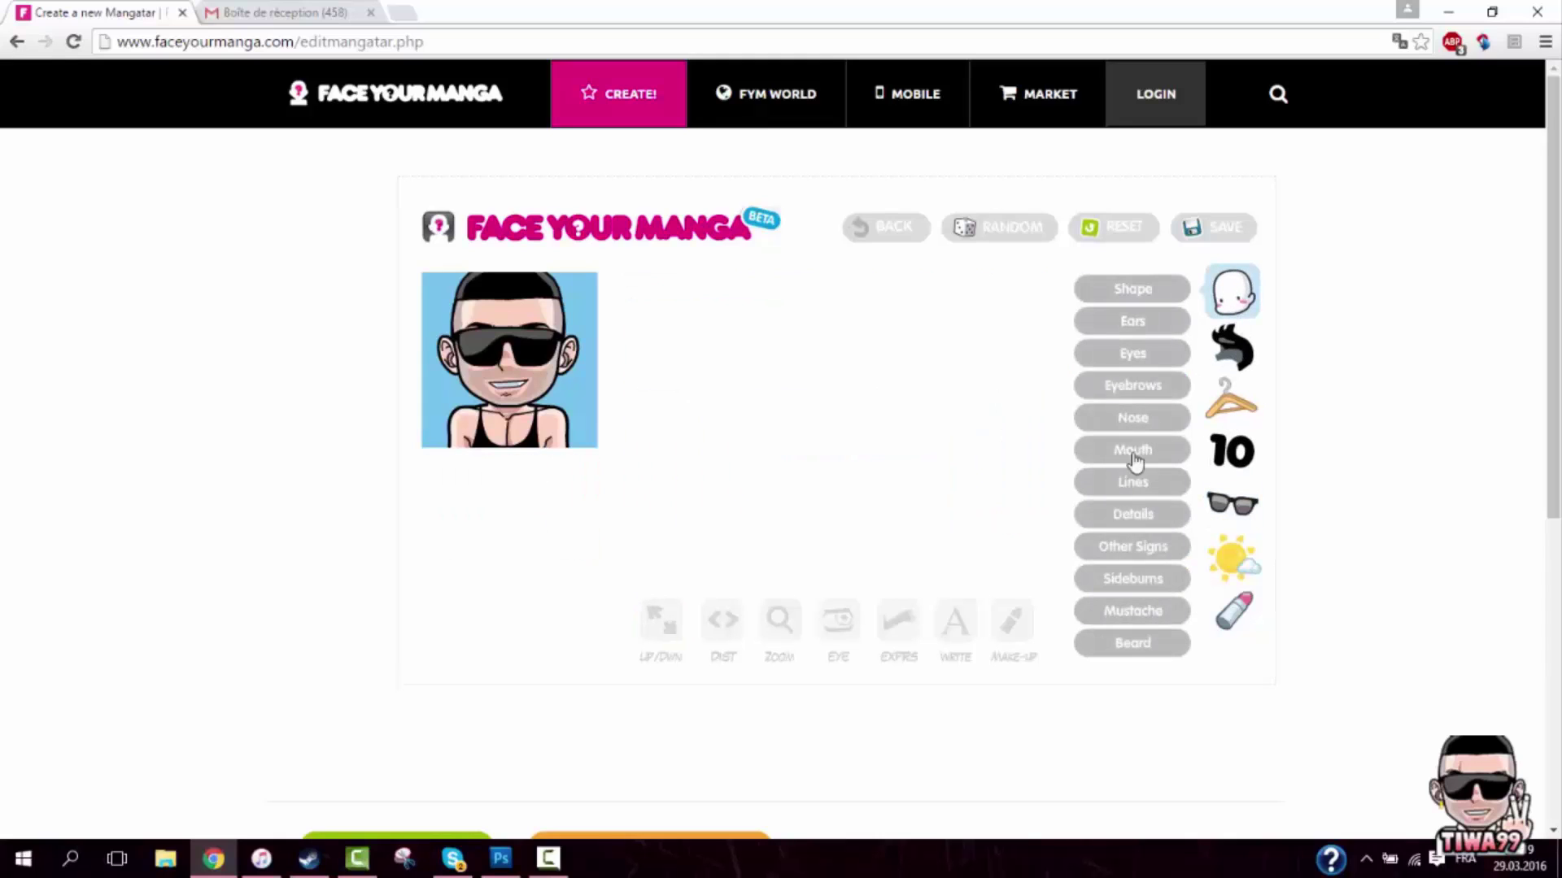
pyautogui.click(1143, 553)
pyautogui.click(788, 364)
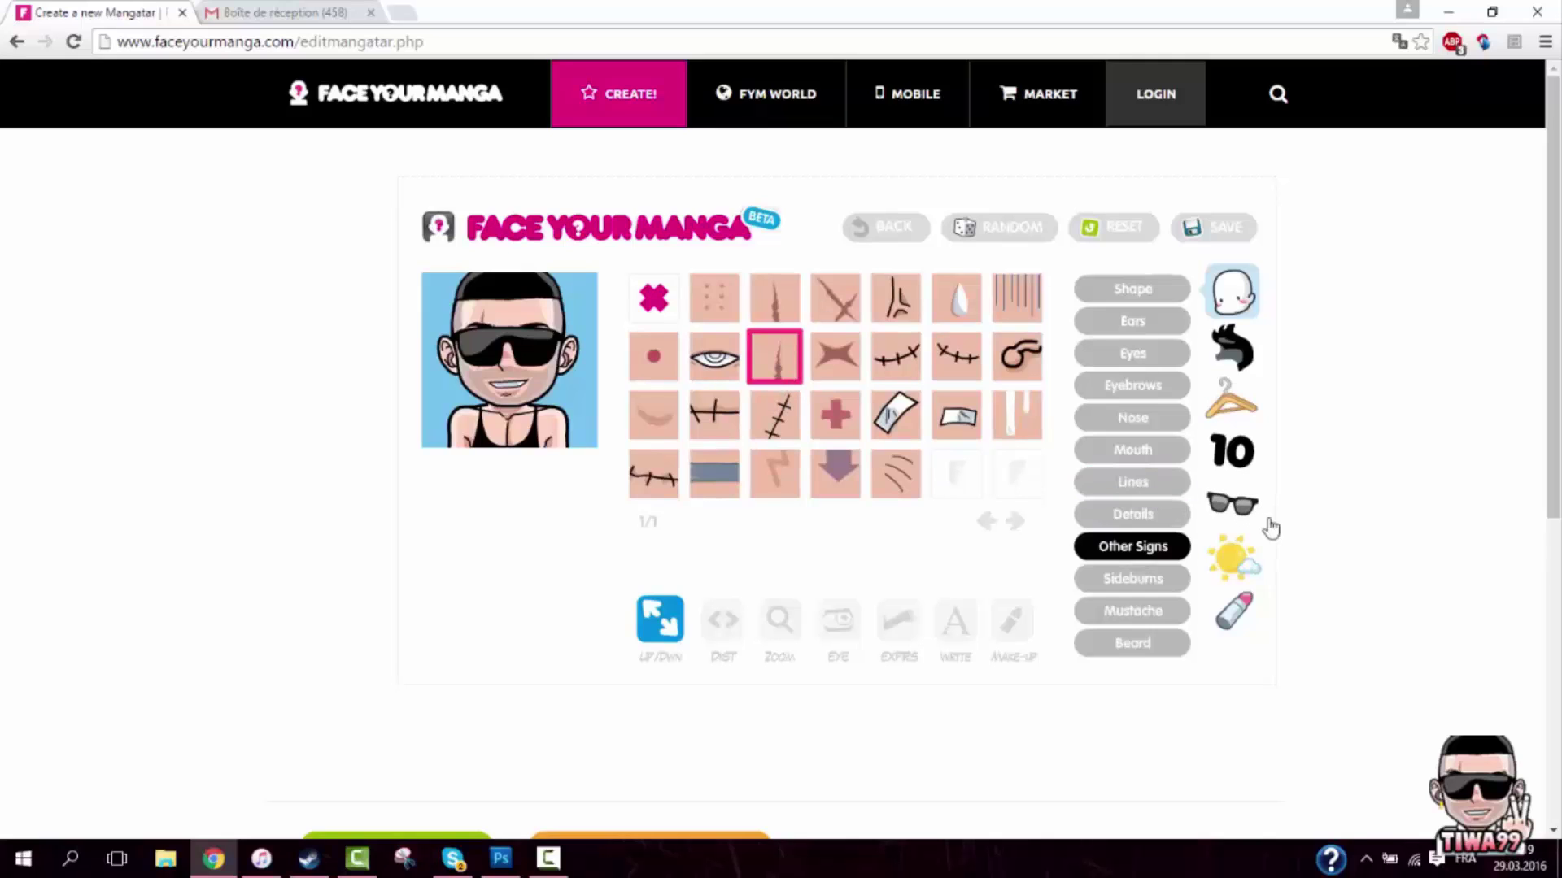
# Look through the filled background colours and the eye make-up options, and return to the face features
pyautogui.click(1244, 561)
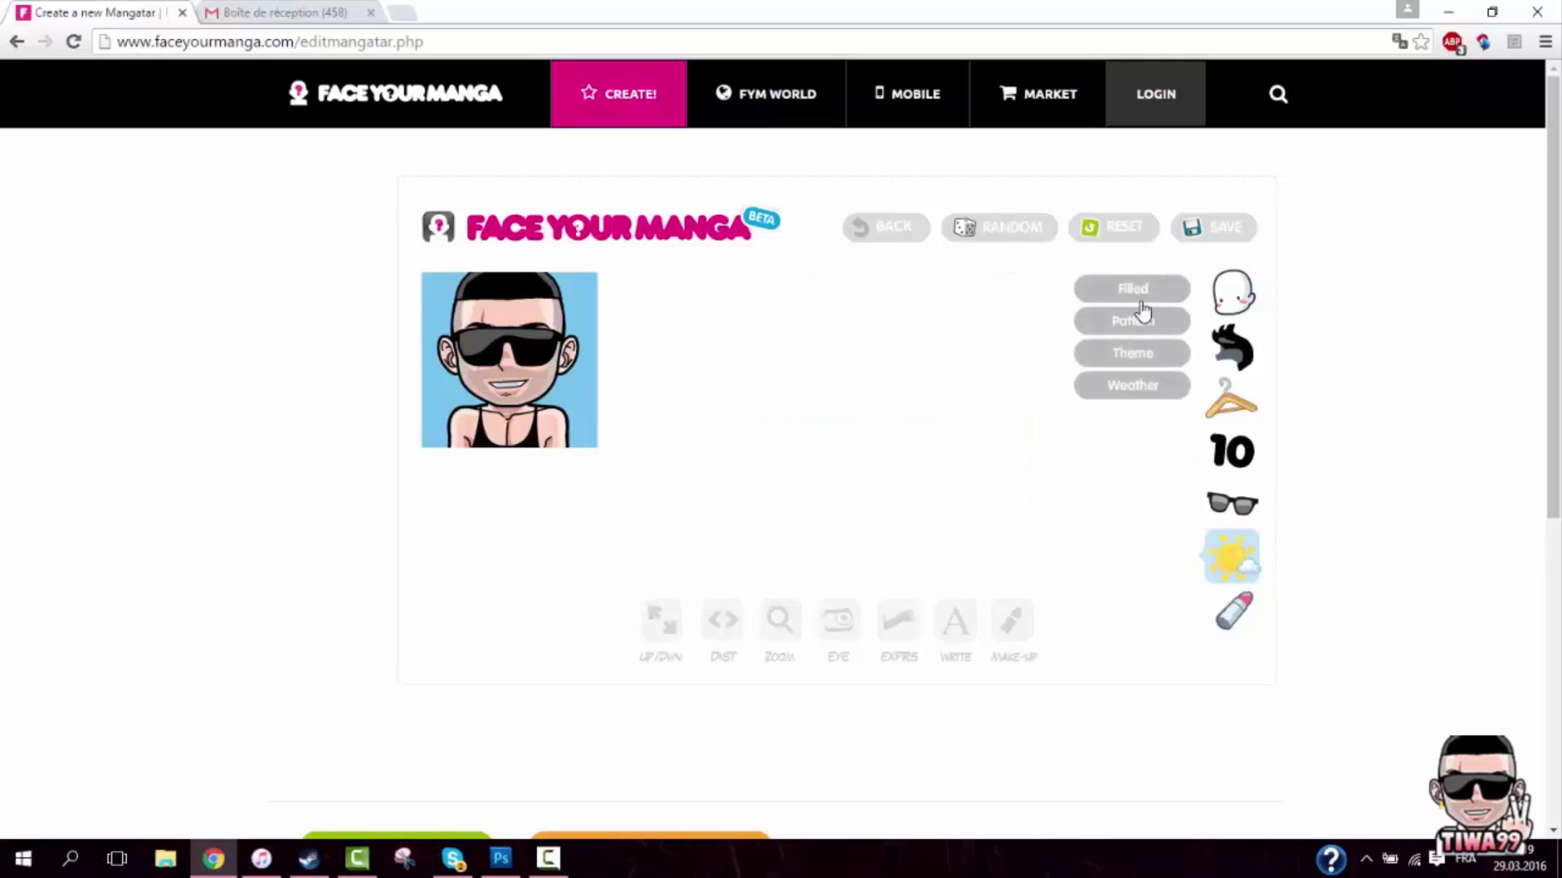
pyautogui.click(1139, 298)
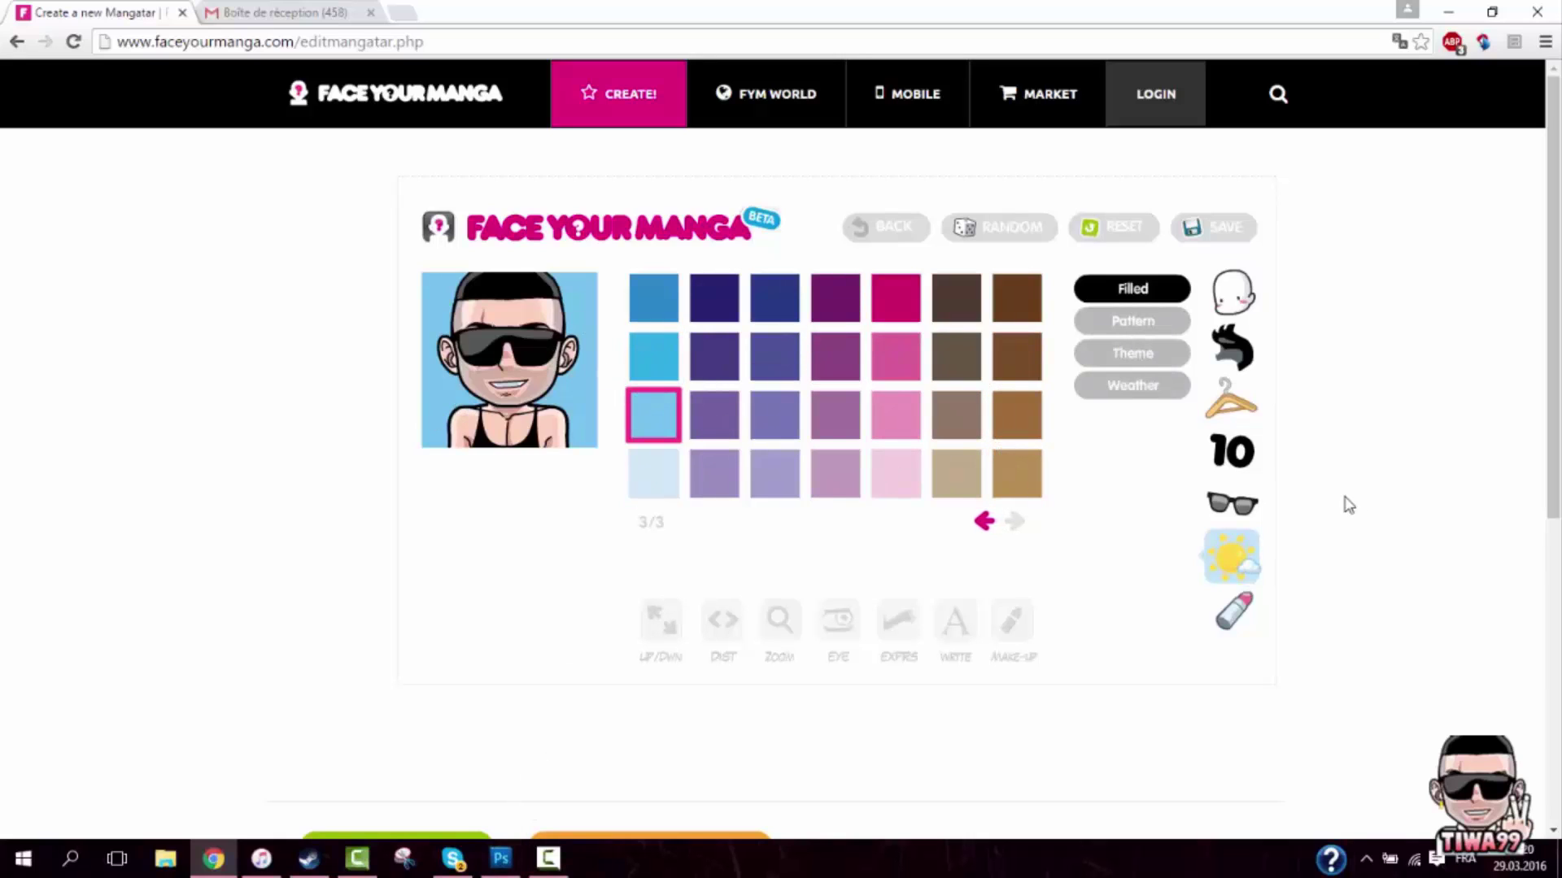
pyautogui.click(1235, 604)
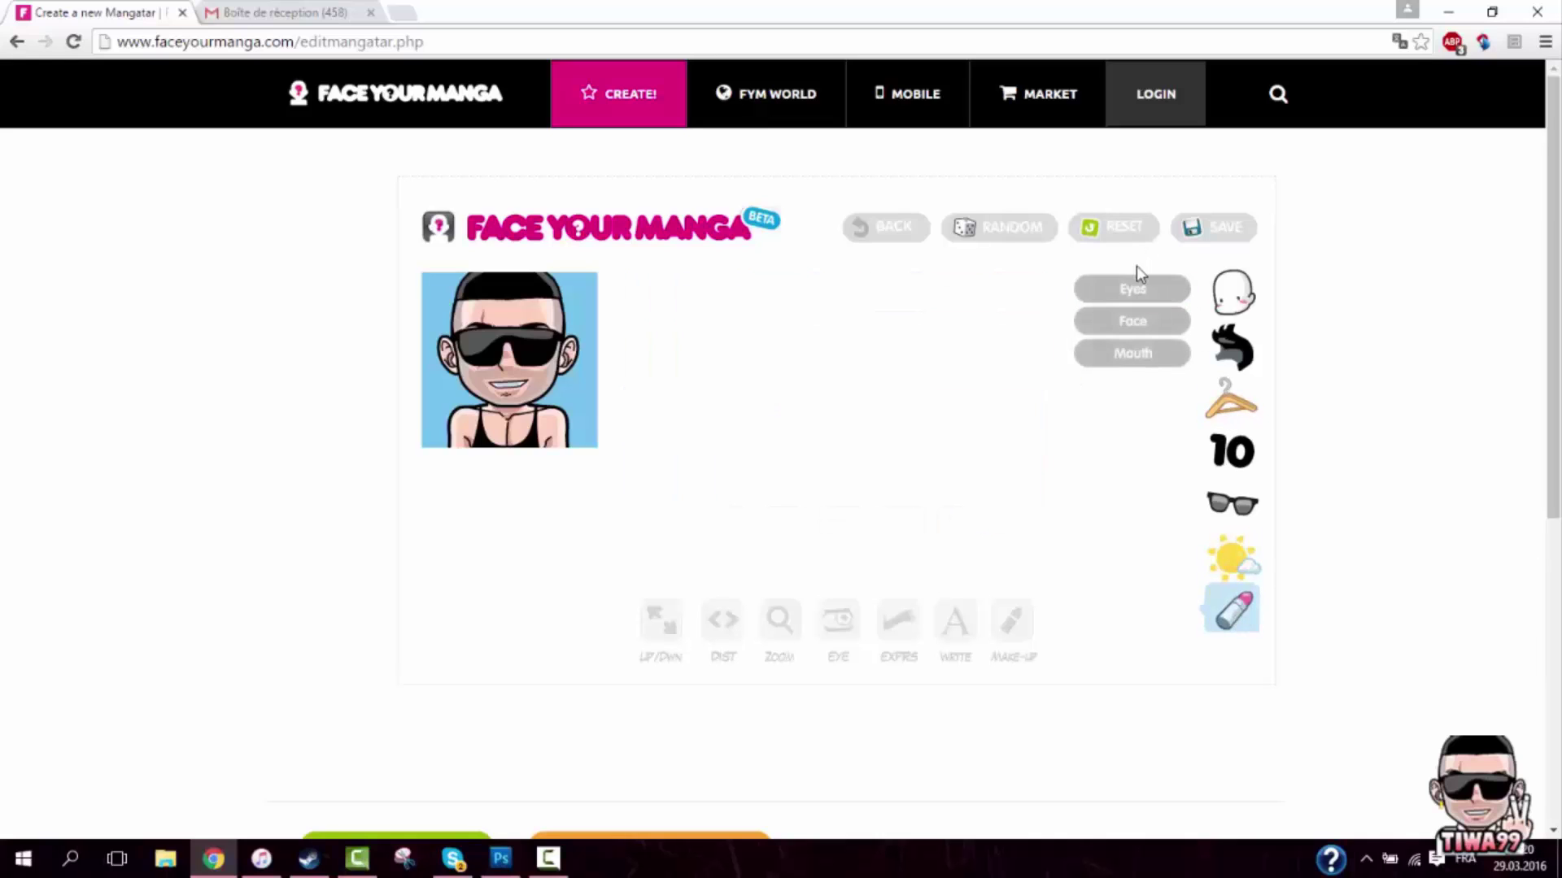
pyautogui.click(1136, 293)
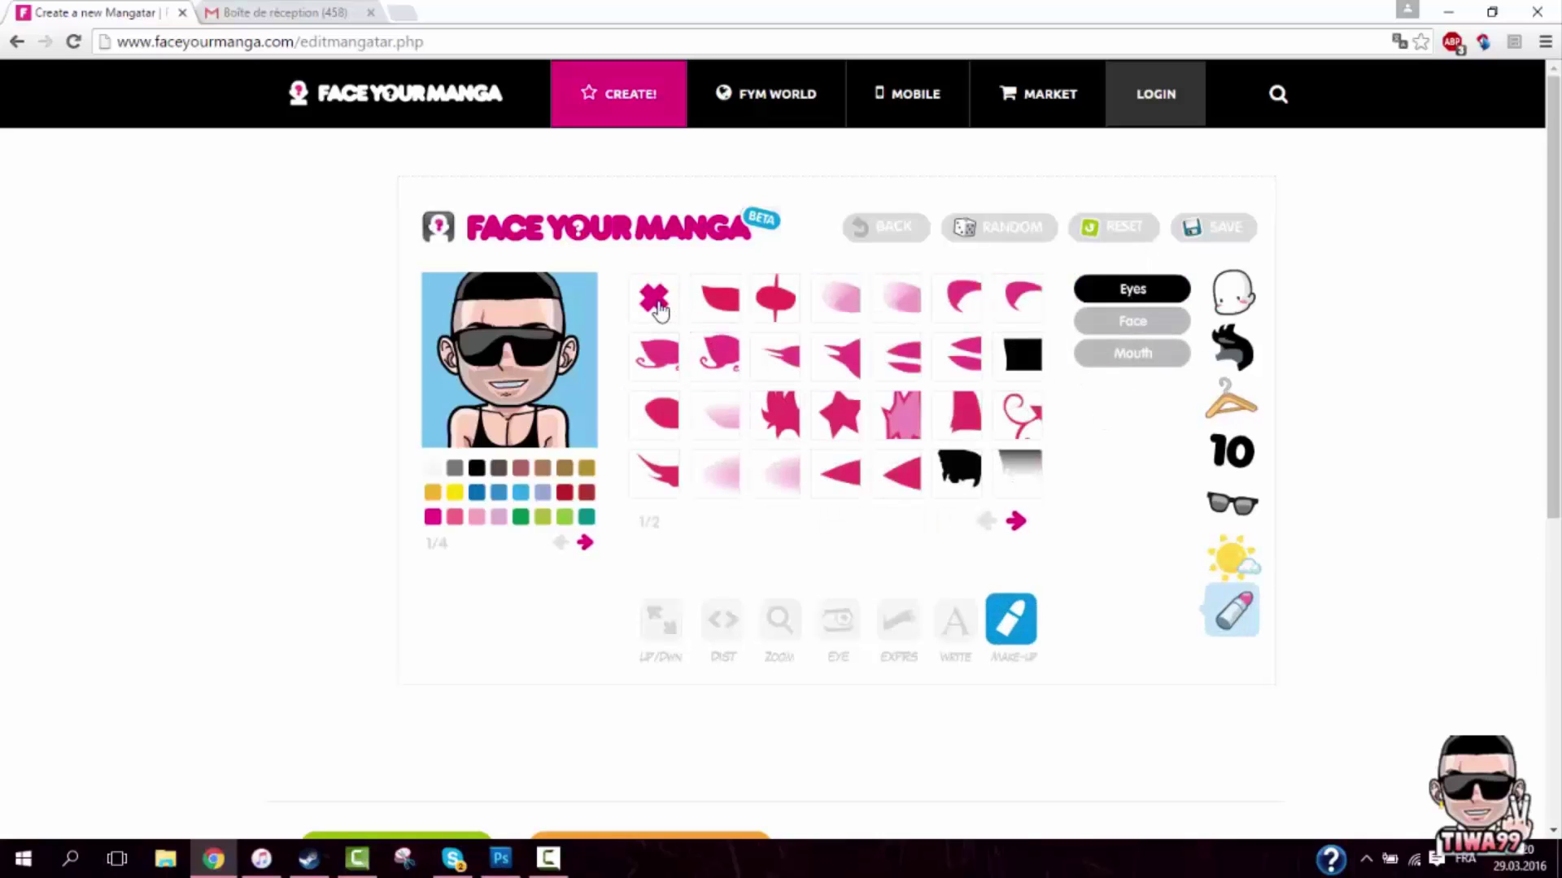
pyautogui.click(1233, 293)
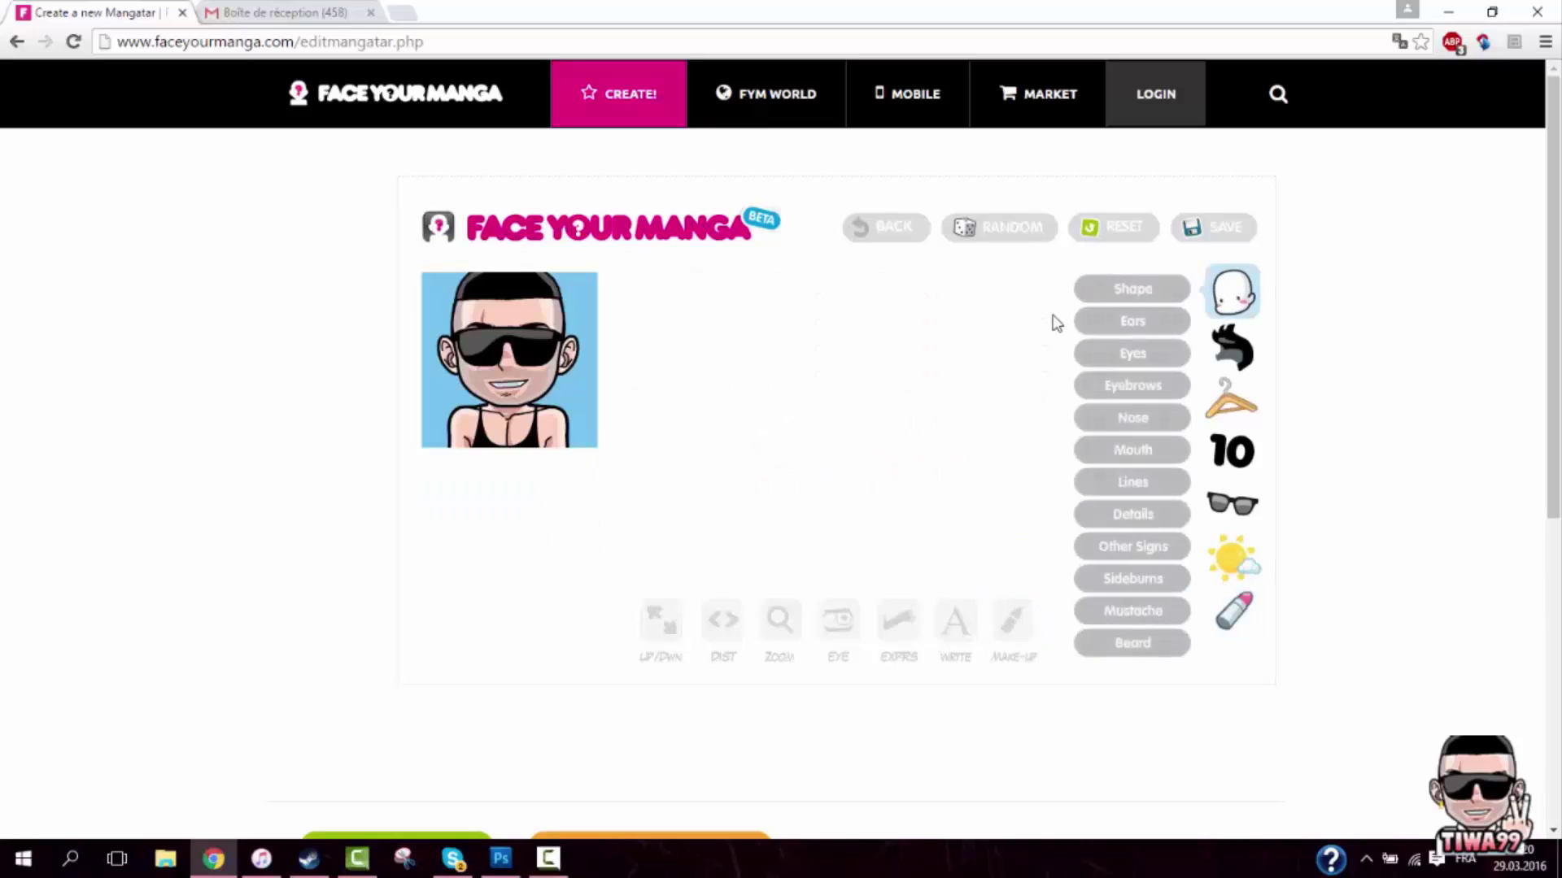
# Start saving the avatar under the nickname "avatar youtube" and enter the e-mail address in both e-mail fields
pyautogui.click(1212, 229)
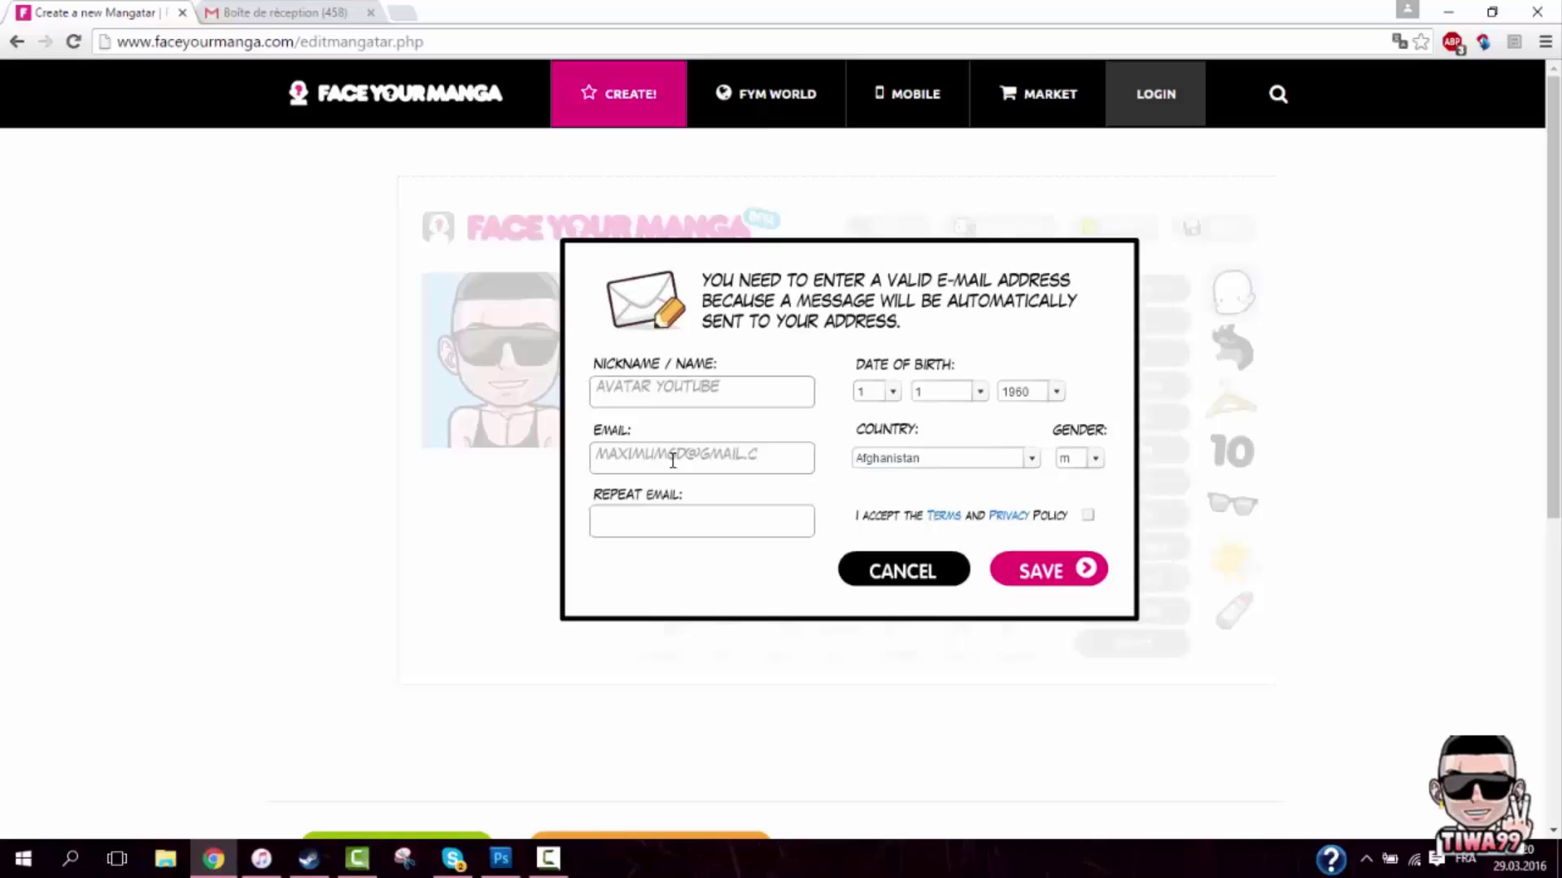
pyautogui.hotkey('ctrl', 'a')
pyautogui.hotkey('ctrl', 'c')
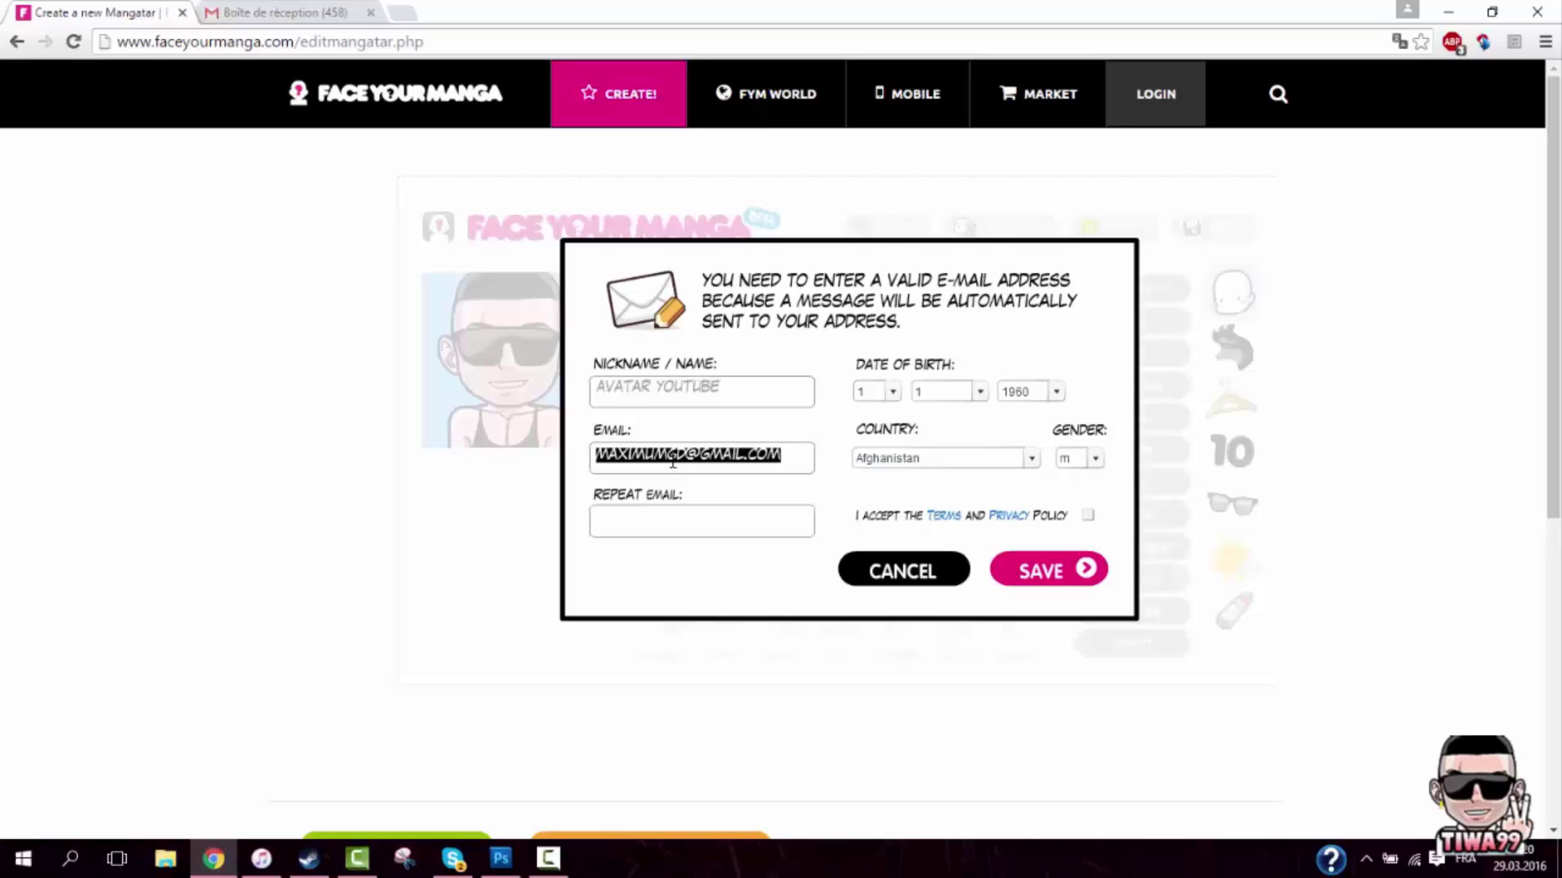
pyautogui.press('Tab')
pyautogui.hotkey('ctrl', 'v')
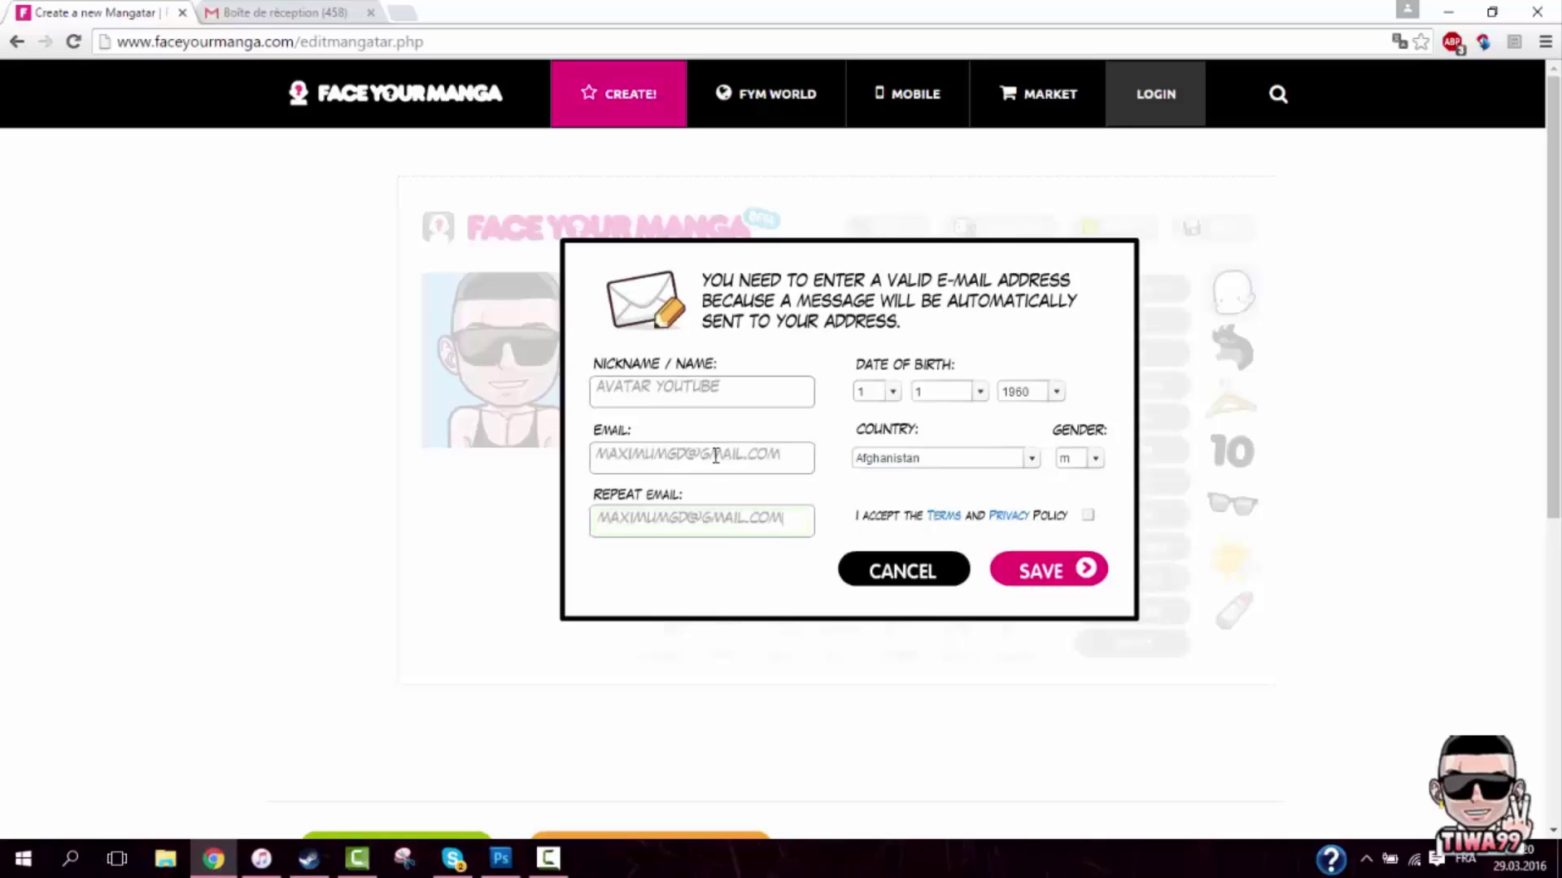
# Fill in the day, month and year of the date of birth in the save form
pyautogui.click(891, 388)
pyautogui.click(895, 417)
pyautogui.click(980, 392)
pyautogui.click(936, 499)
pyautogui.click(888, 398)
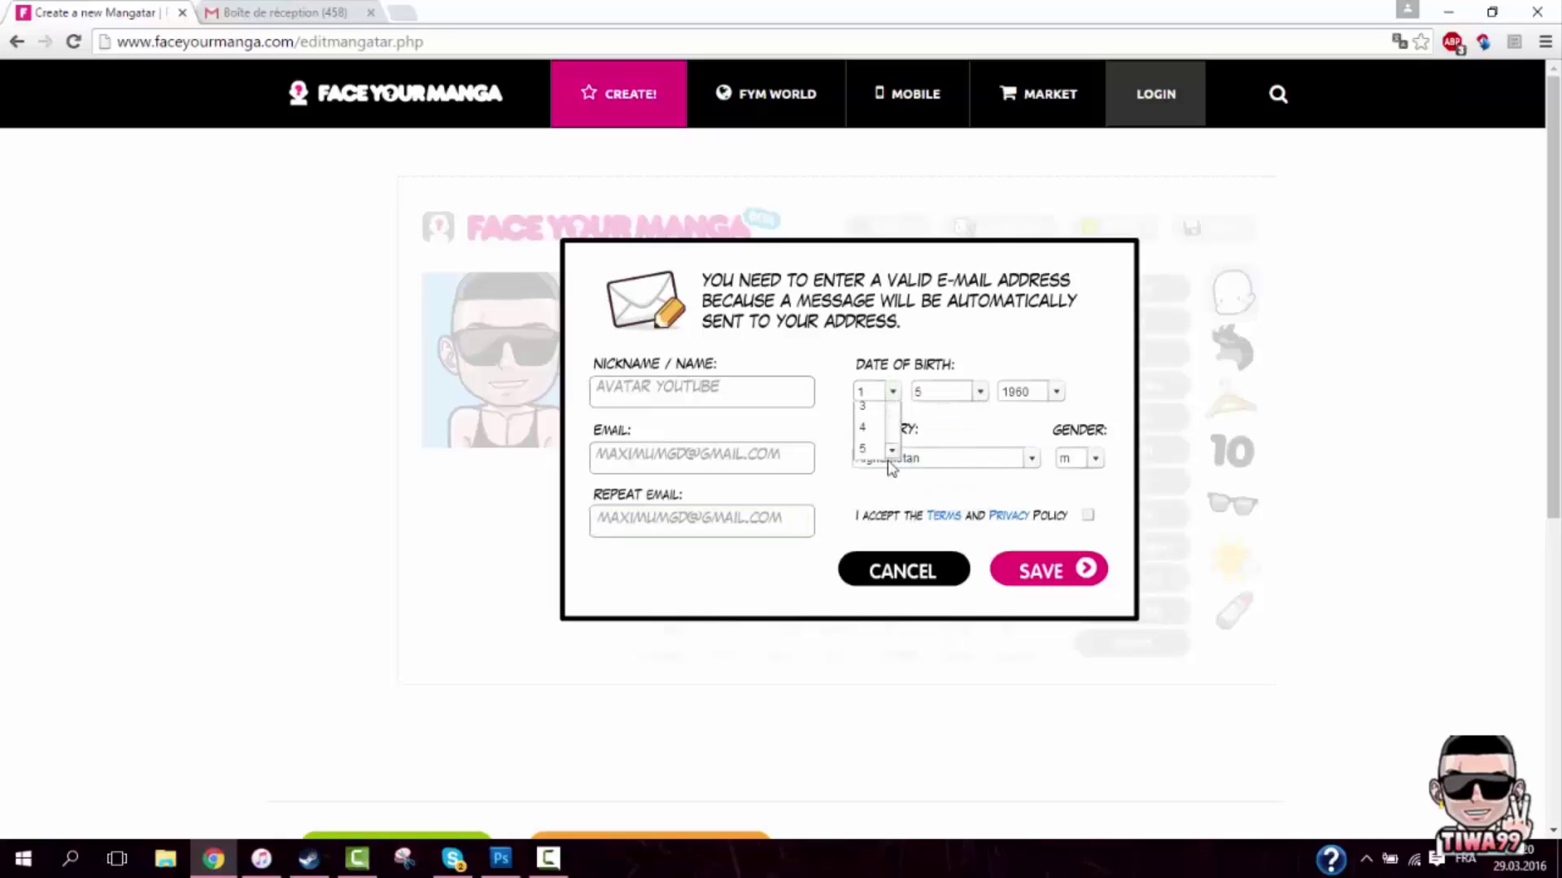
pyautogui.click(882, 498)
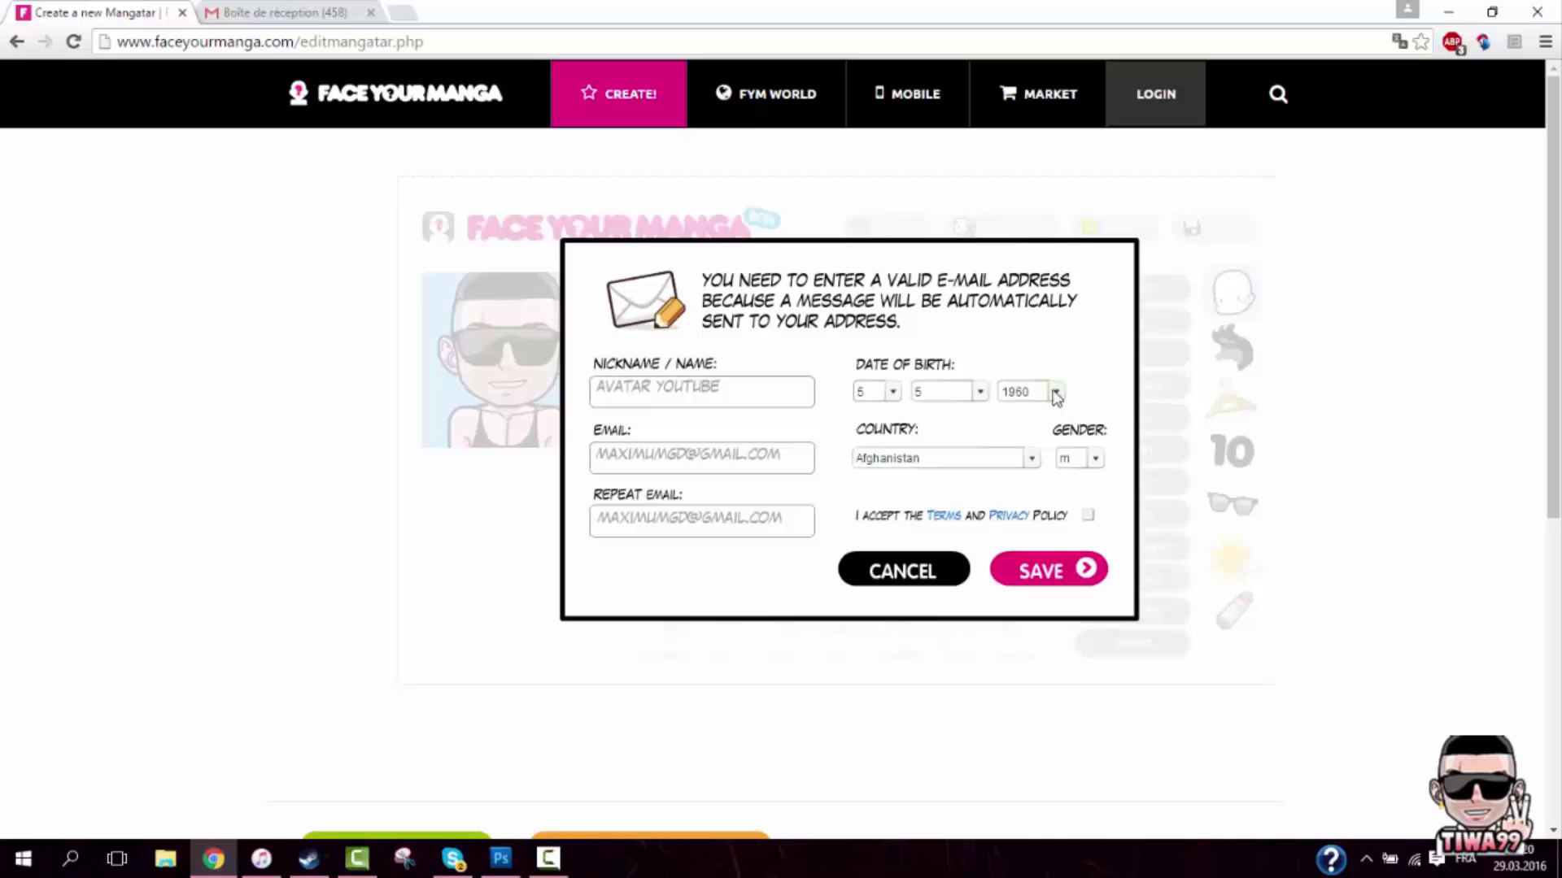
pyautogui.click(1055, 393)
pyautogui.scroll(-8, 1017, 478)
pyautogui.click(1018, 499)
# Set the country in the save form to Switzerland
pyautogui.click(1027, 462)
pyautogui.scroll(-20, 911, 548)
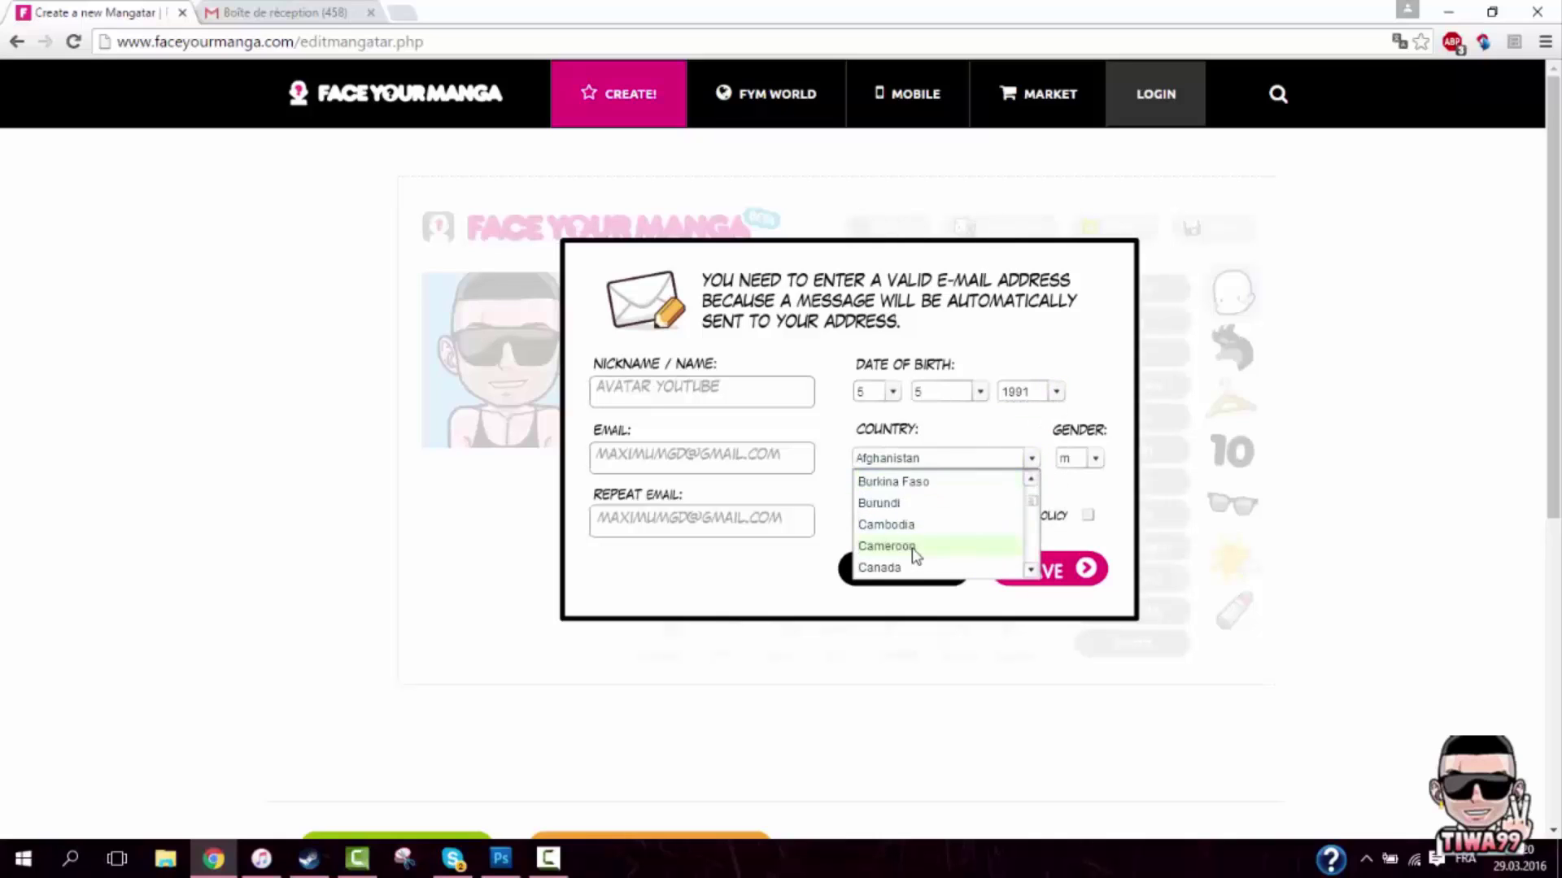
pyautogui.scroll(-20, 911, 548)
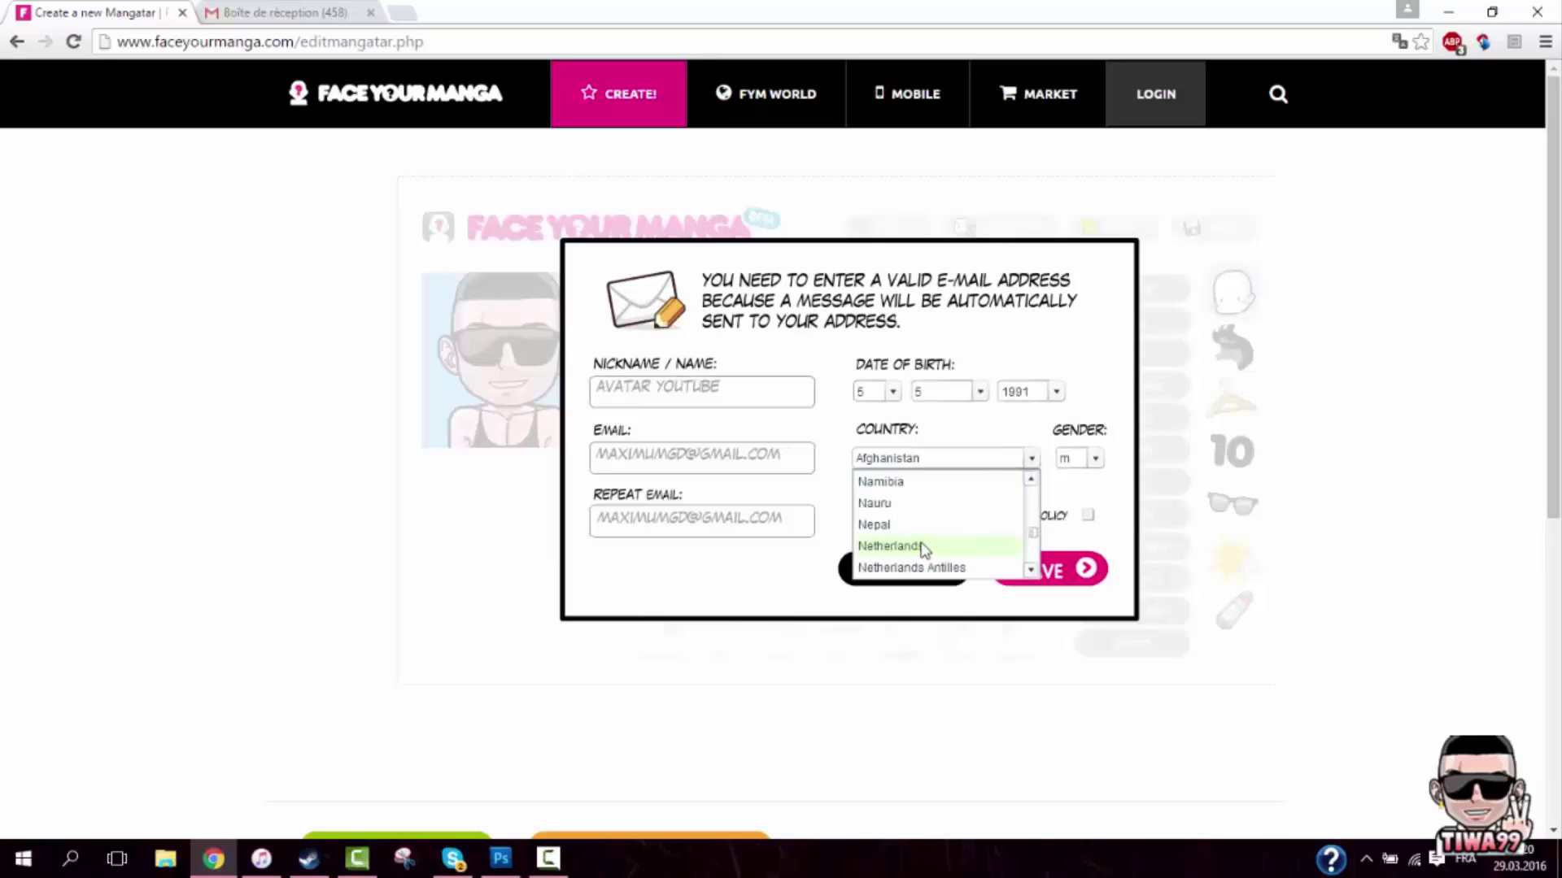
pyautogui.scroll(-1, 925, 550)
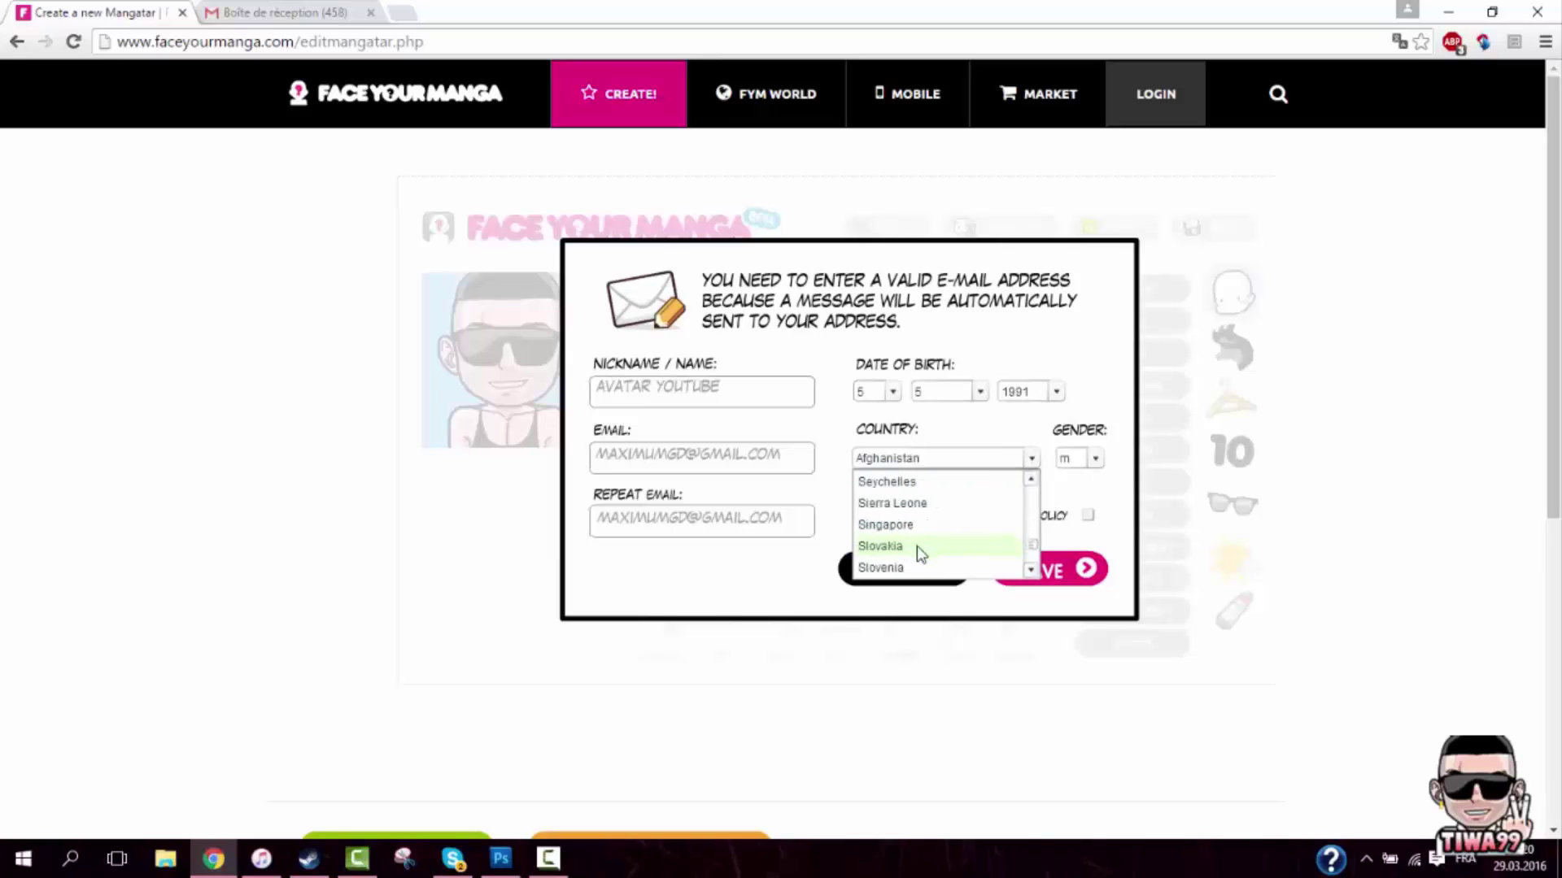
pyautogui.click(911, 550)
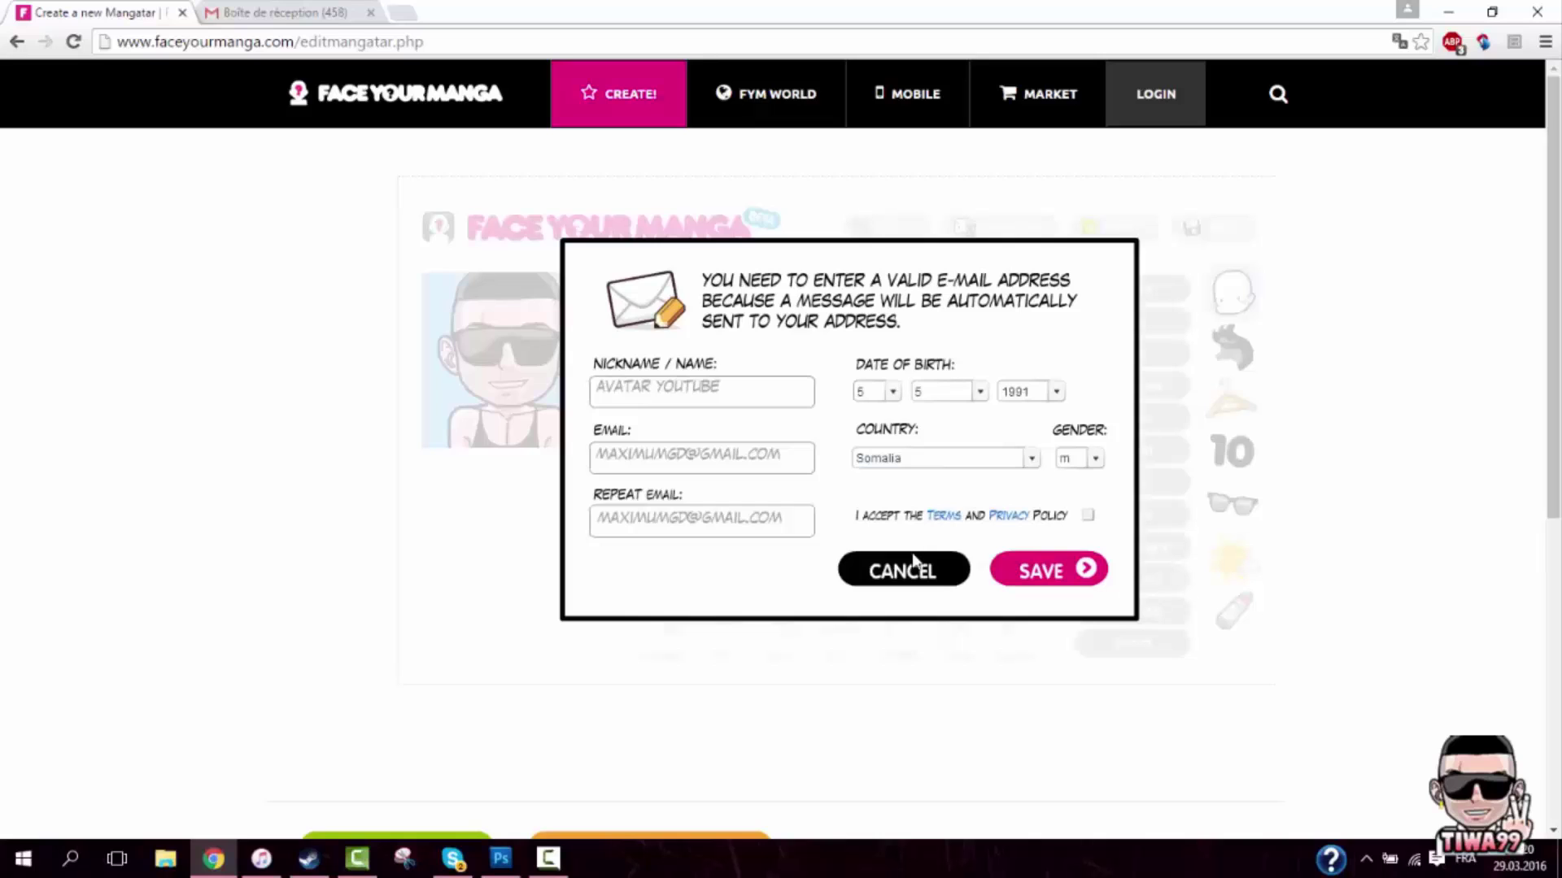
pyautogui.click(1032, 460)
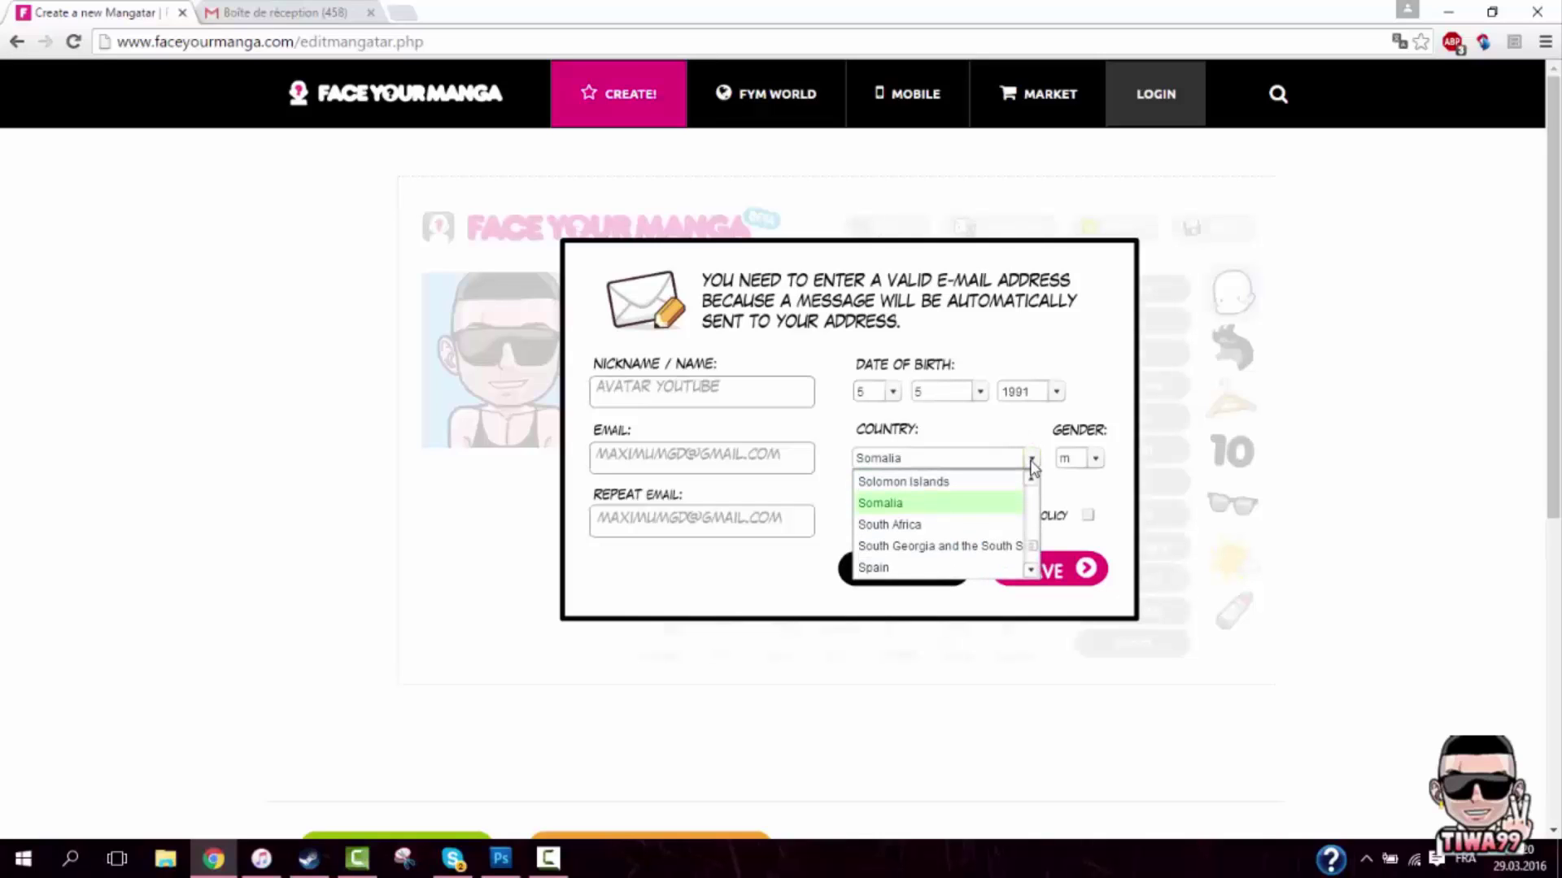
pyautogui.press('Down')
pyautogui.press('Down')
pyautogui.press('Down')
pyautogui.press('Down')
pyautogui.press('Down')
pyautogui.press('Down')
pyautogui.press('Down')
pyautogui.press('Down')
pyautogui.press('Down')
pyautogui.press('Down')
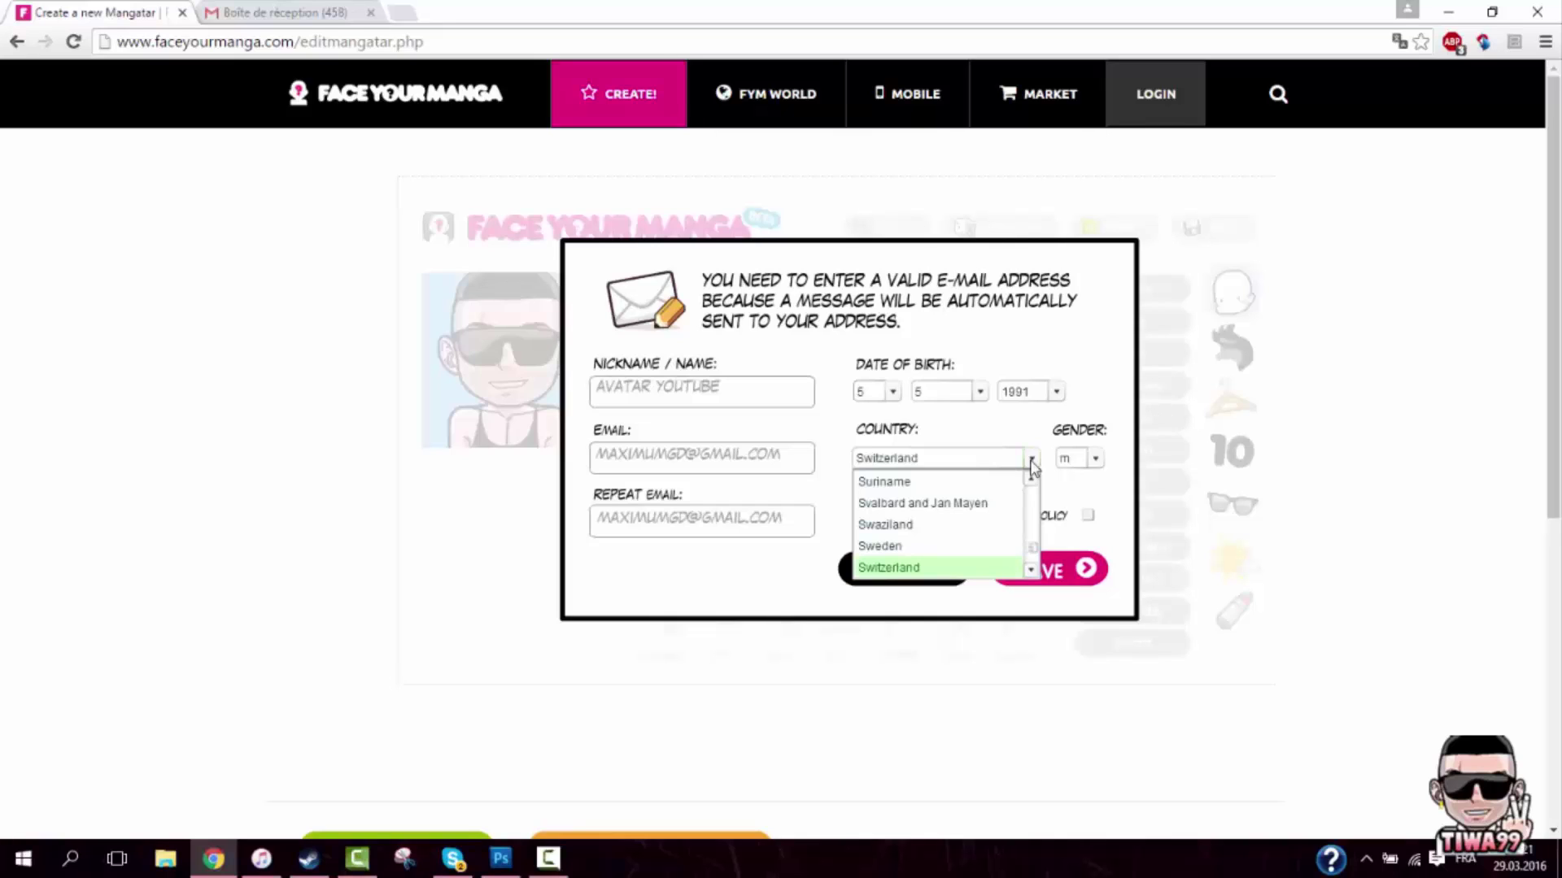
# Accept the terms and privacy policy and submit the form to have the avatar sent by e-mail
pyautogui.click(1088, 515)
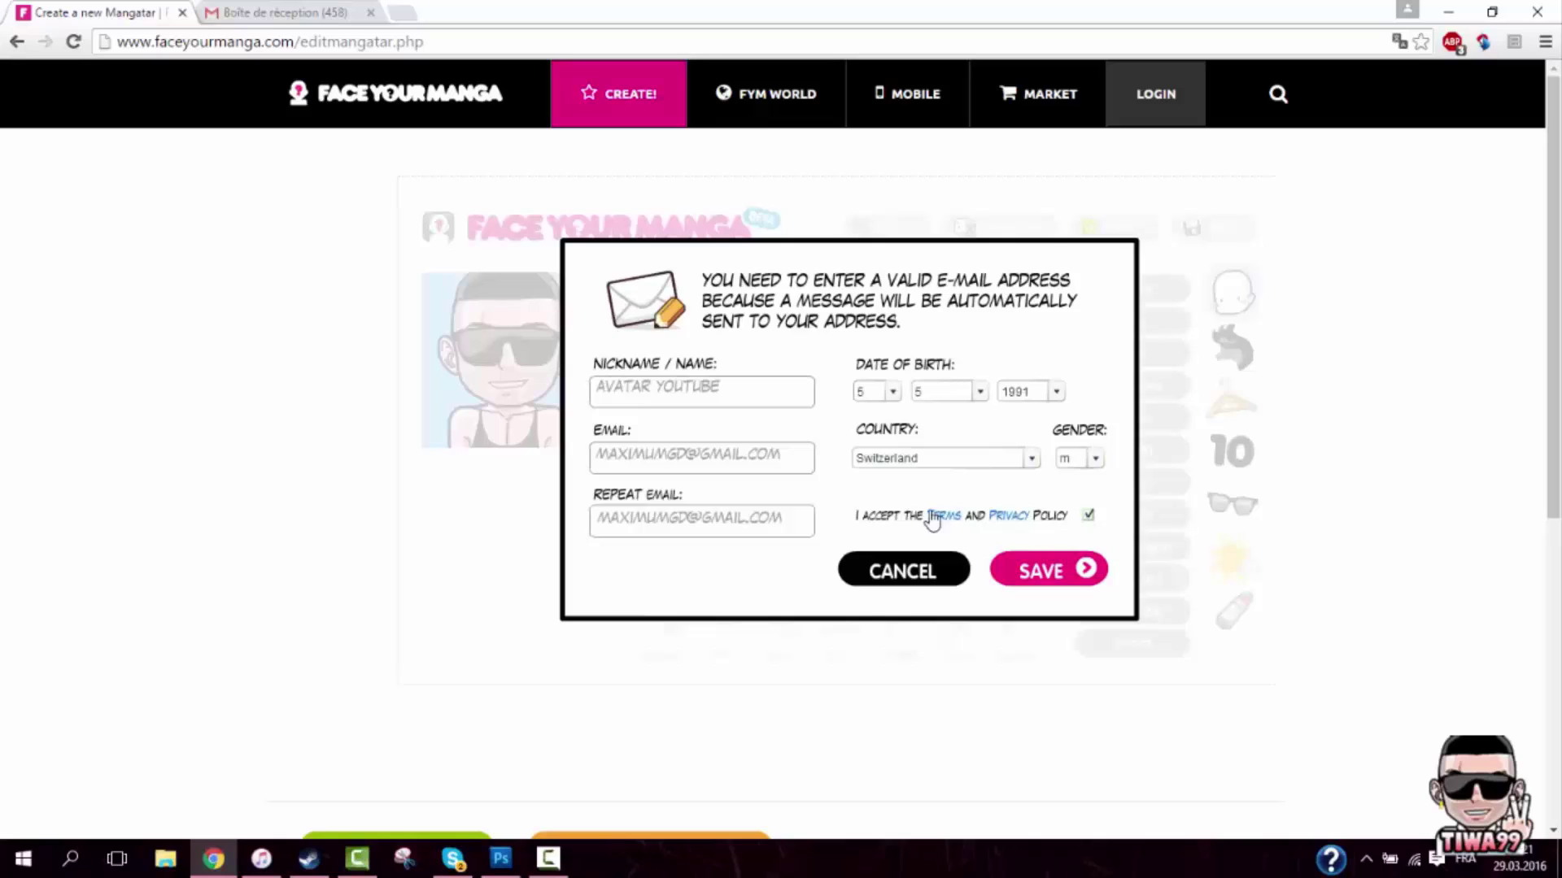
pyautogui.click(1049, 569)
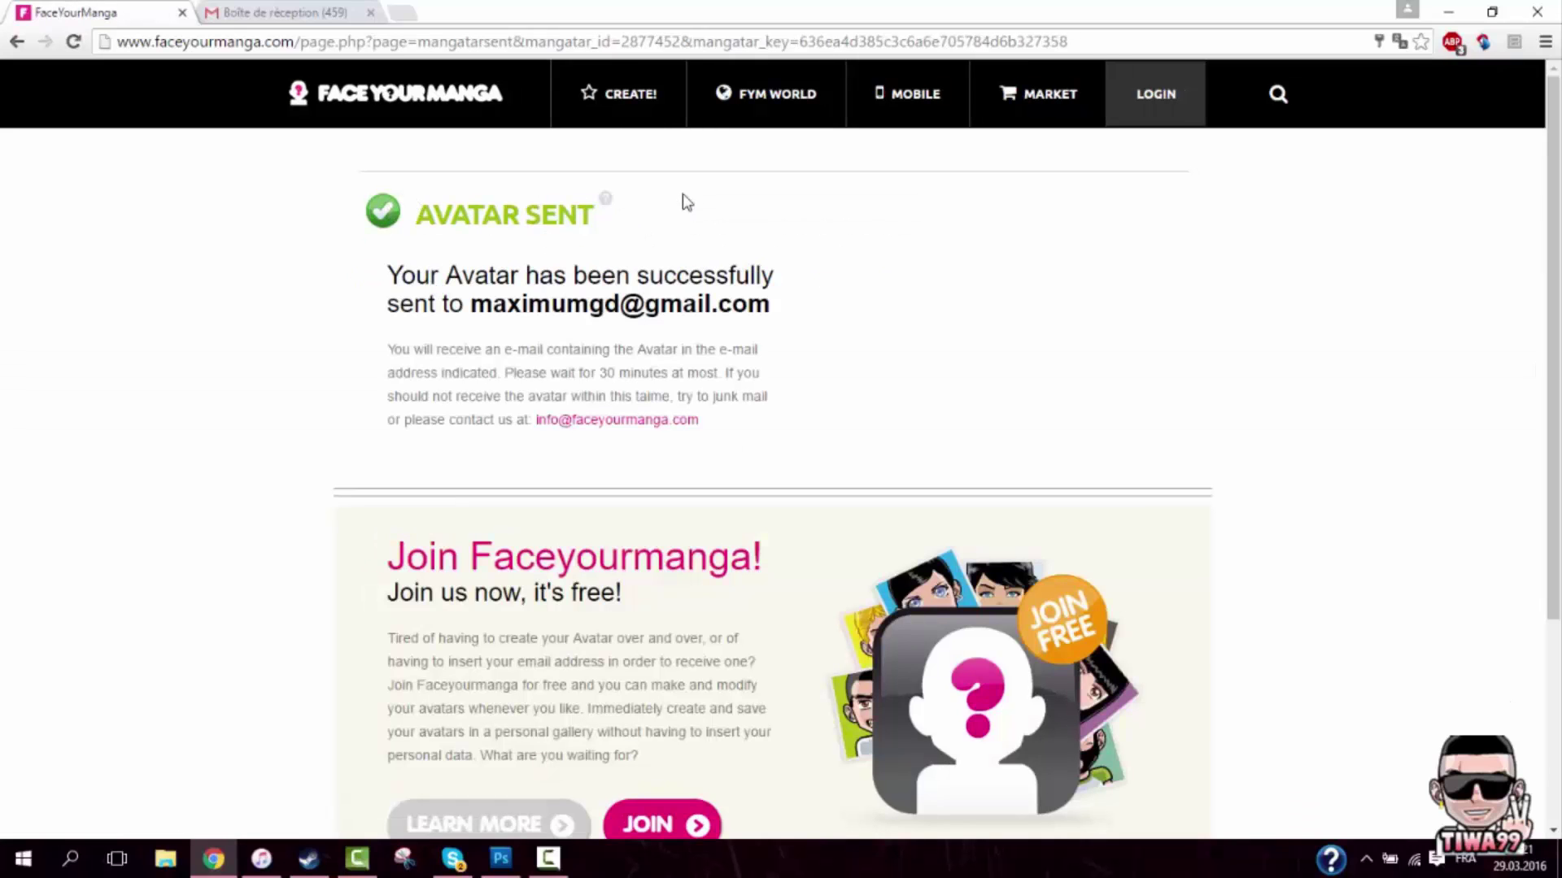
# Switch to Gmail, refresh the inbox and open the newest Faceyourmanga message, "Download your Mangatar!"
pyautogui.click(286, 13)
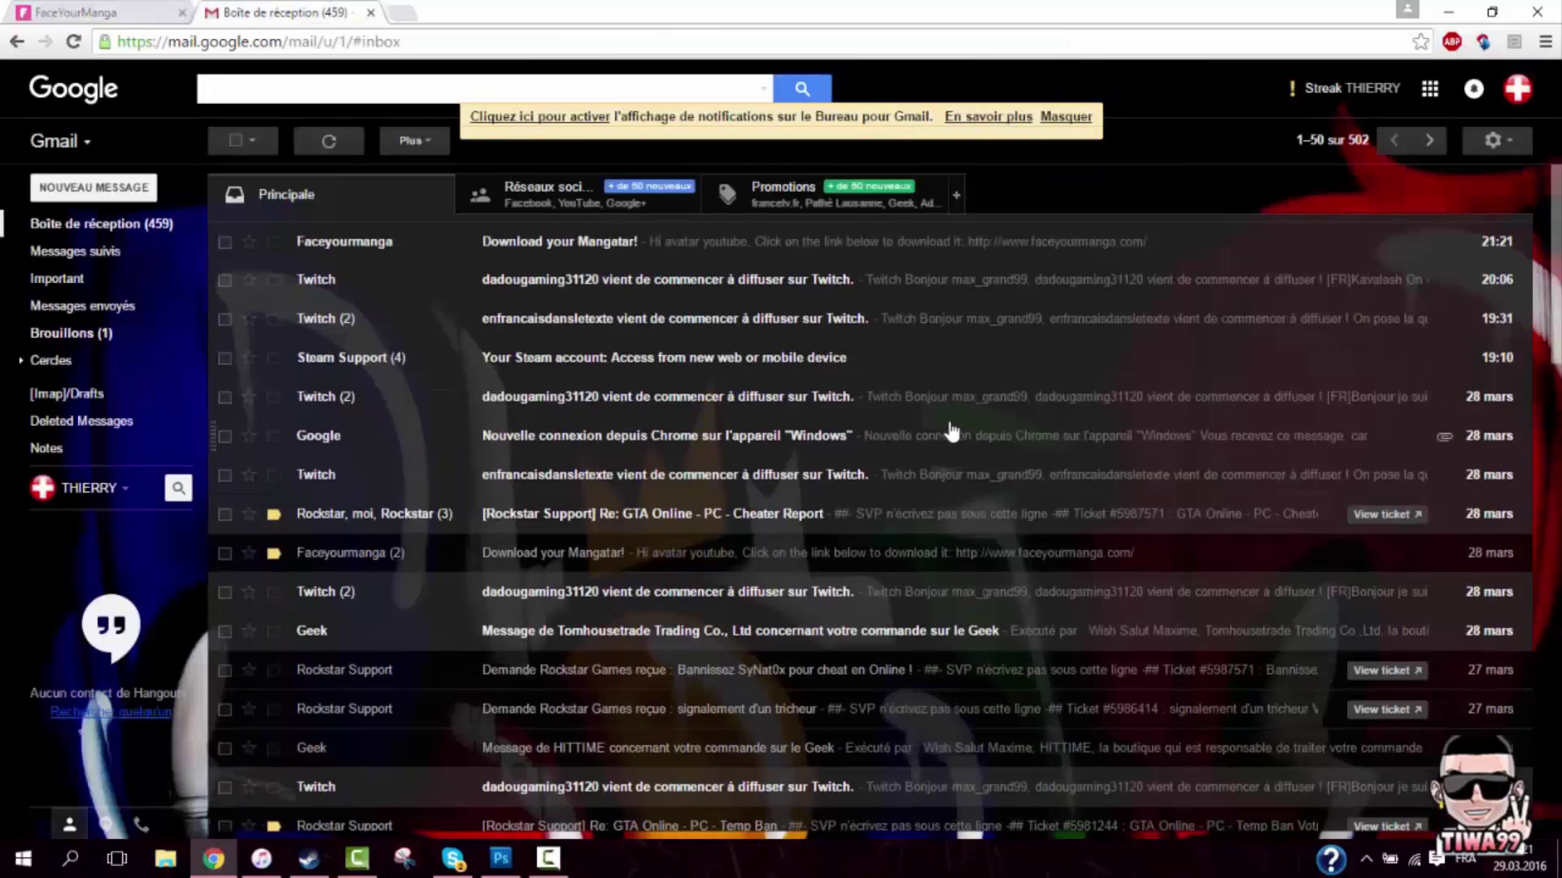
pyautogui.press('F5')
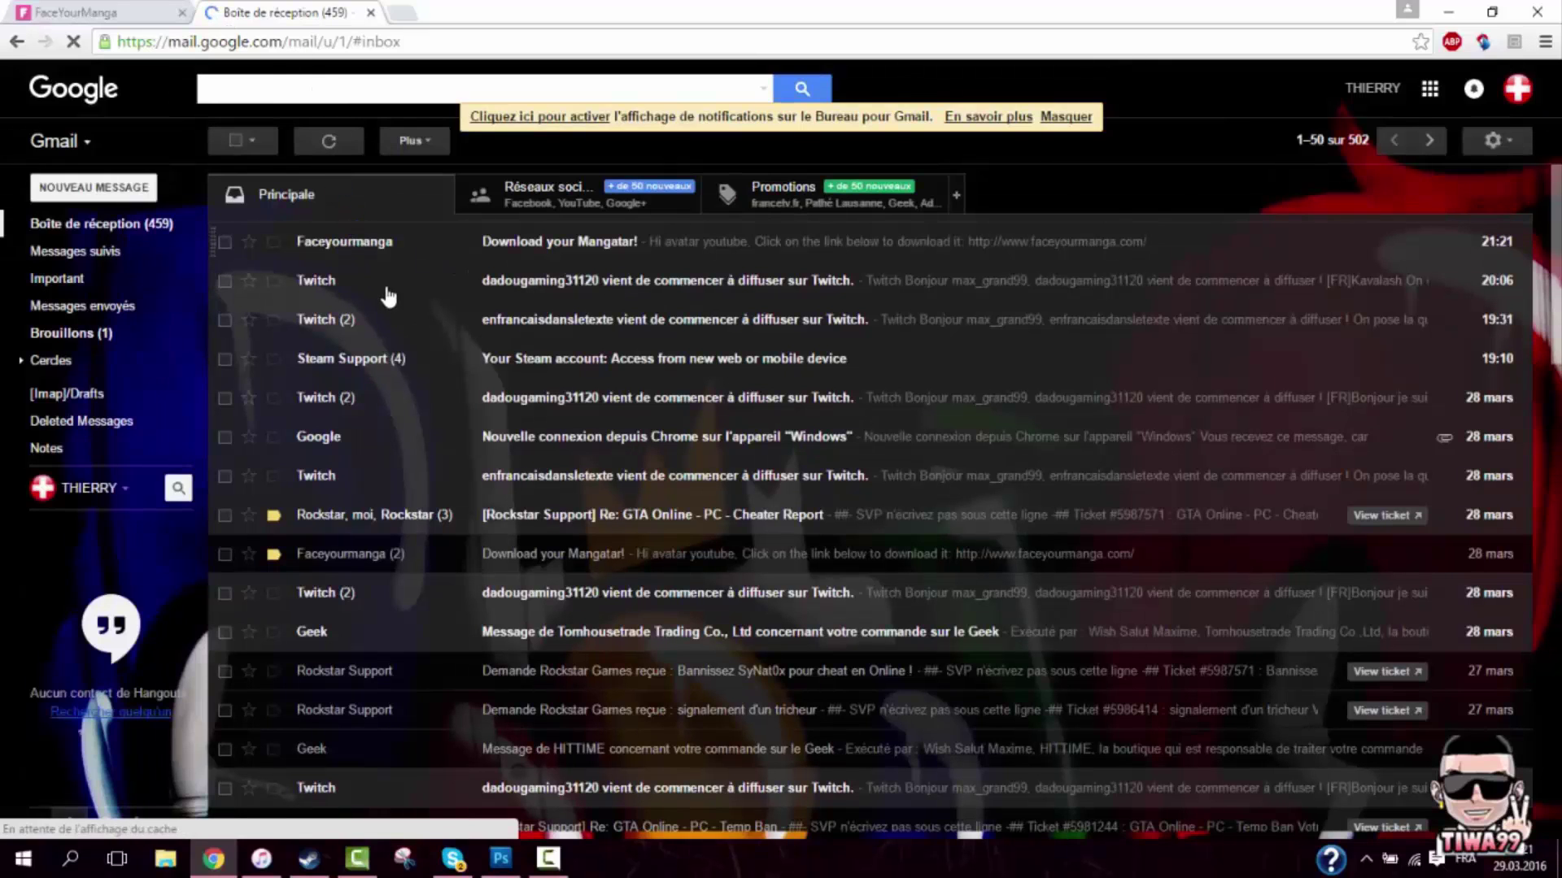
pyautogui.click(443, 242)
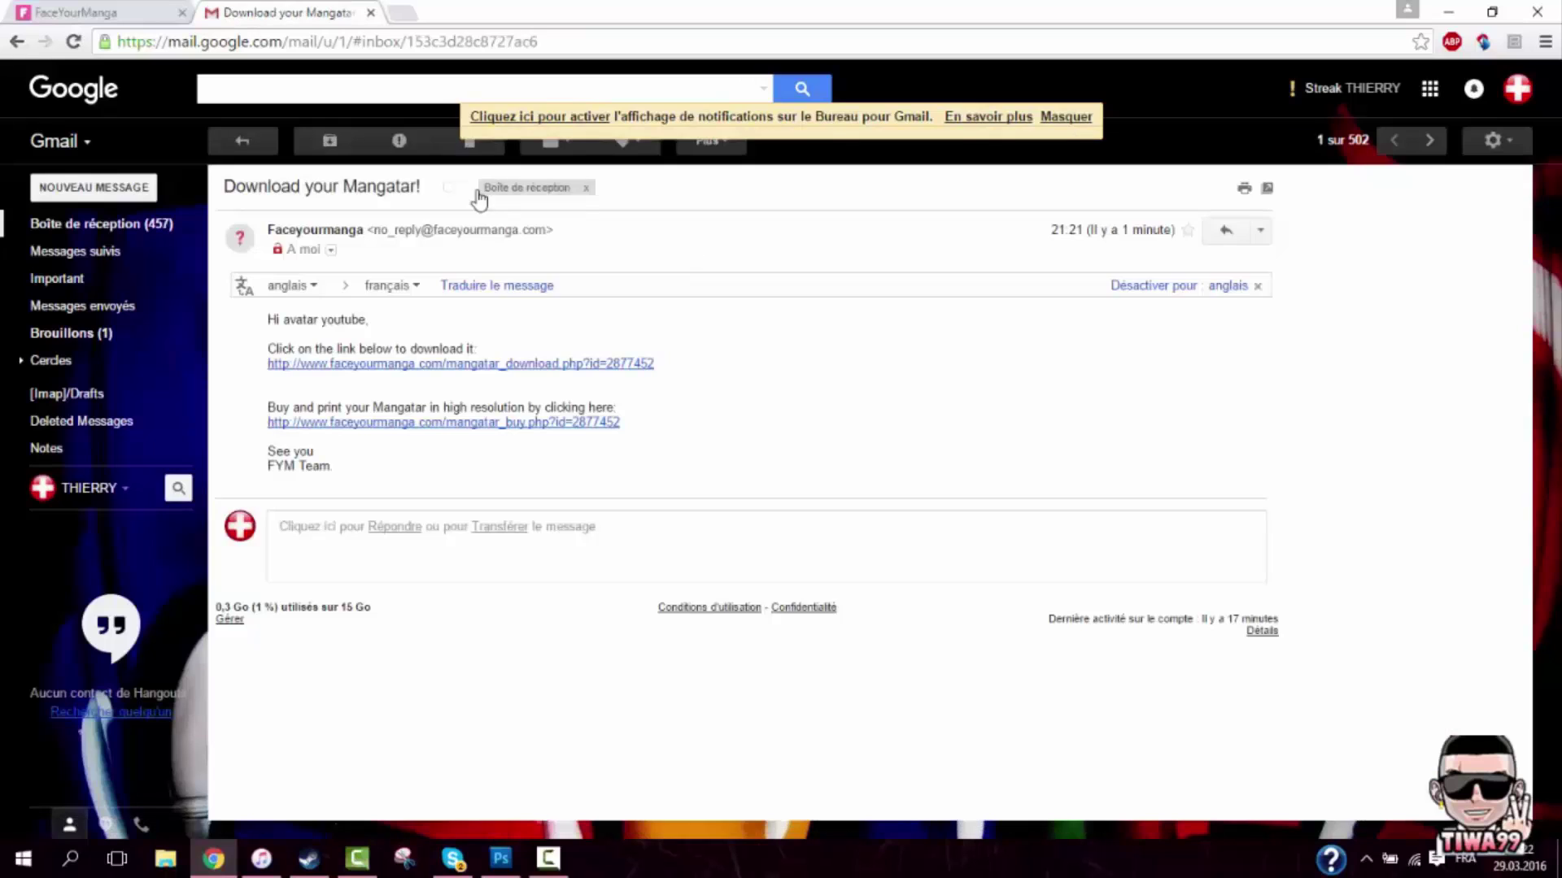
pyautogui.click(17, 41)
pyautogui.click(498, 244)
# Follow the avatar download link in the message and download the avatar image from the page it opens
pyautogui.click(330, 365)
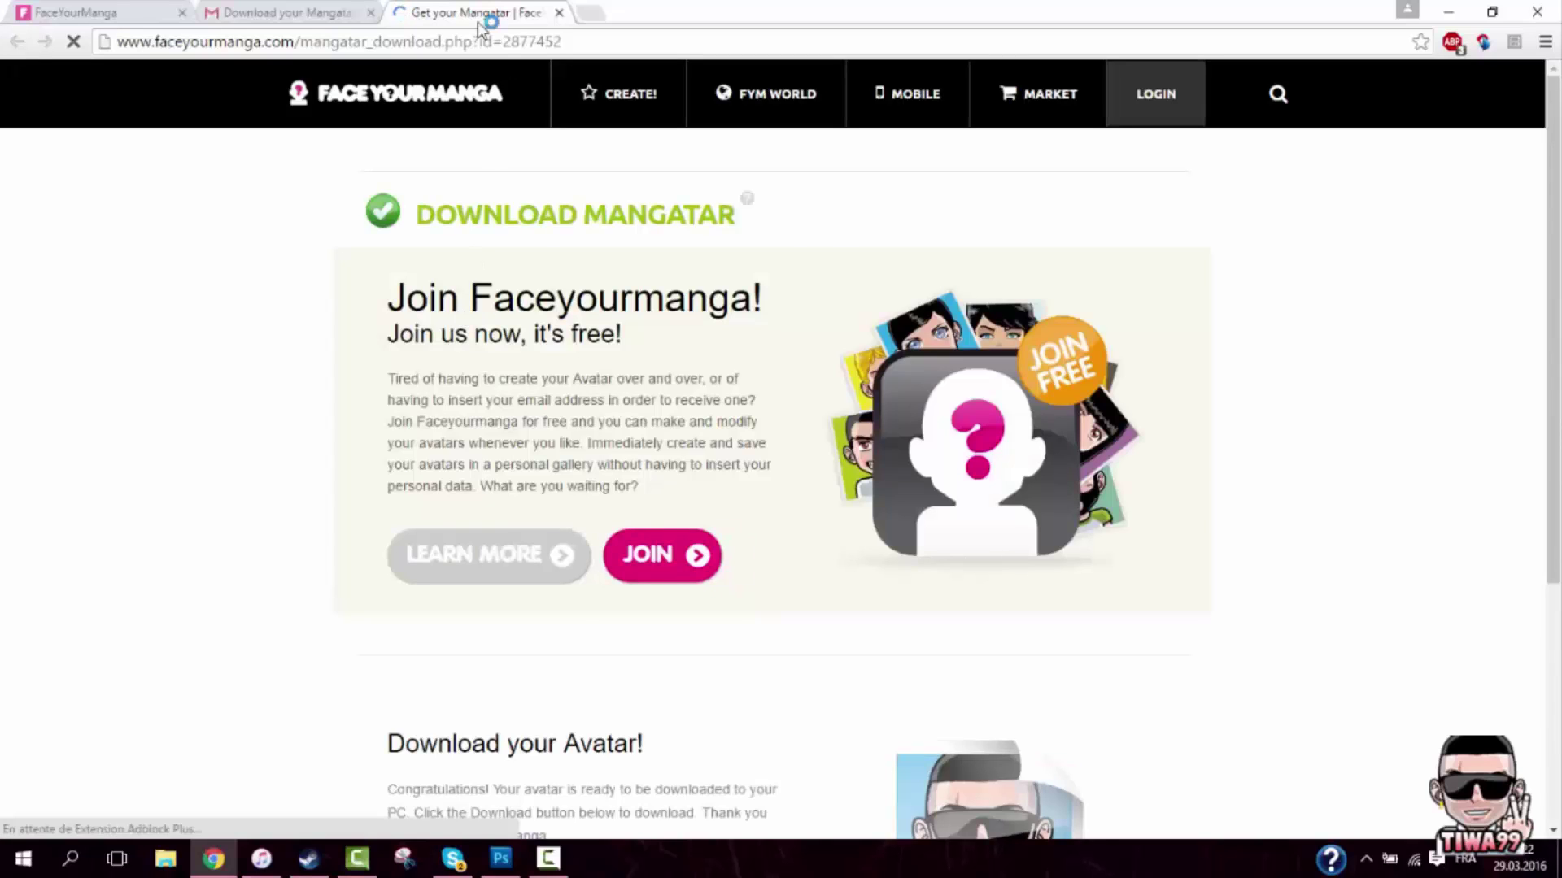
pyautogui.scroll(-5, 656, 421)
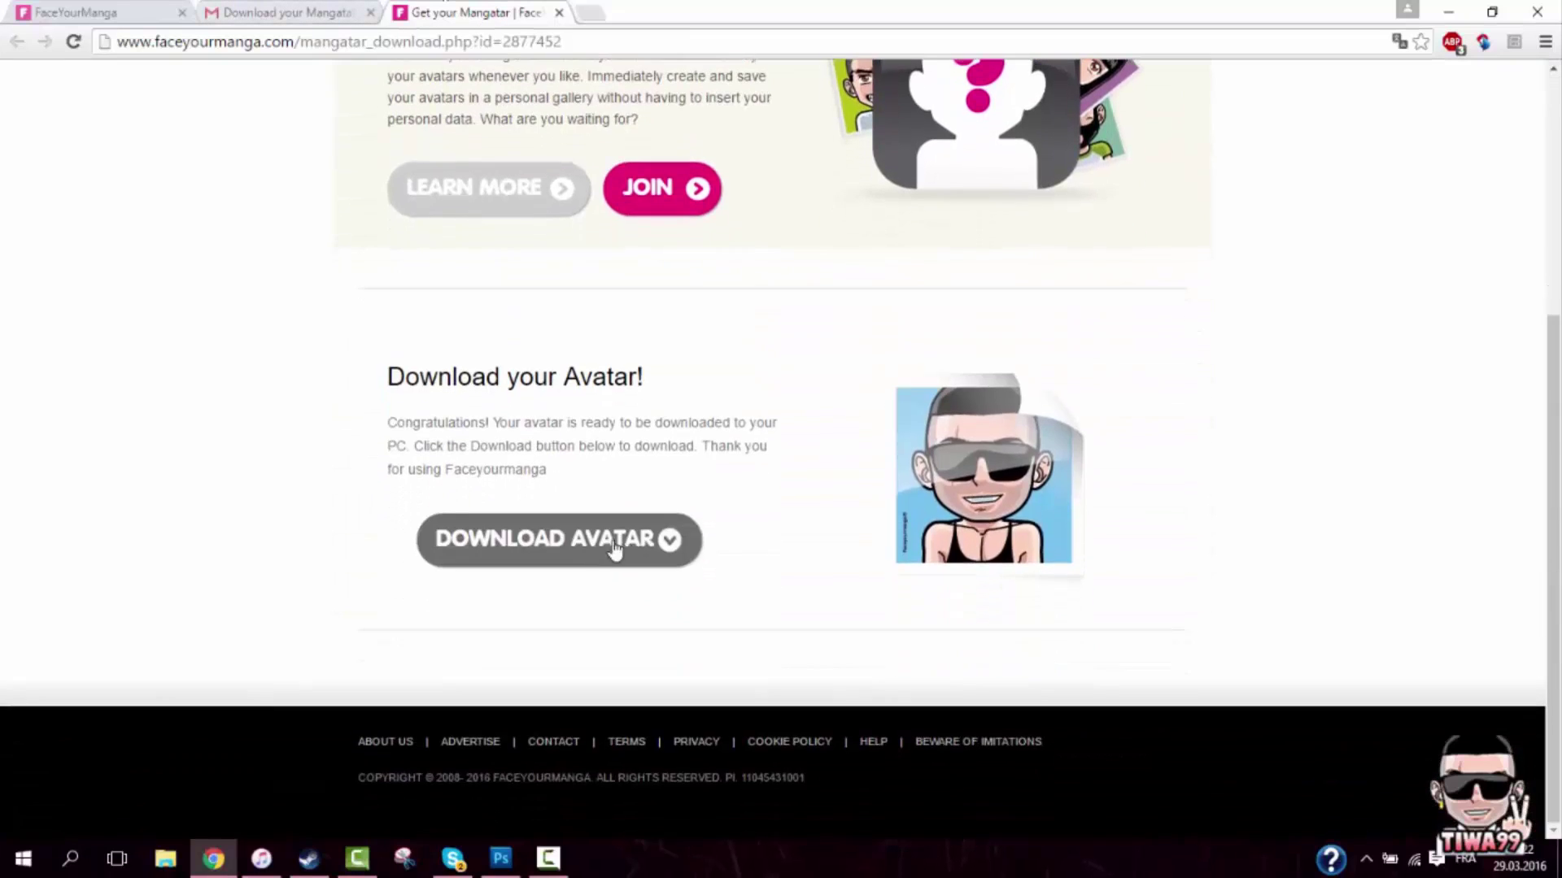
pyautogui.click(578, 540)
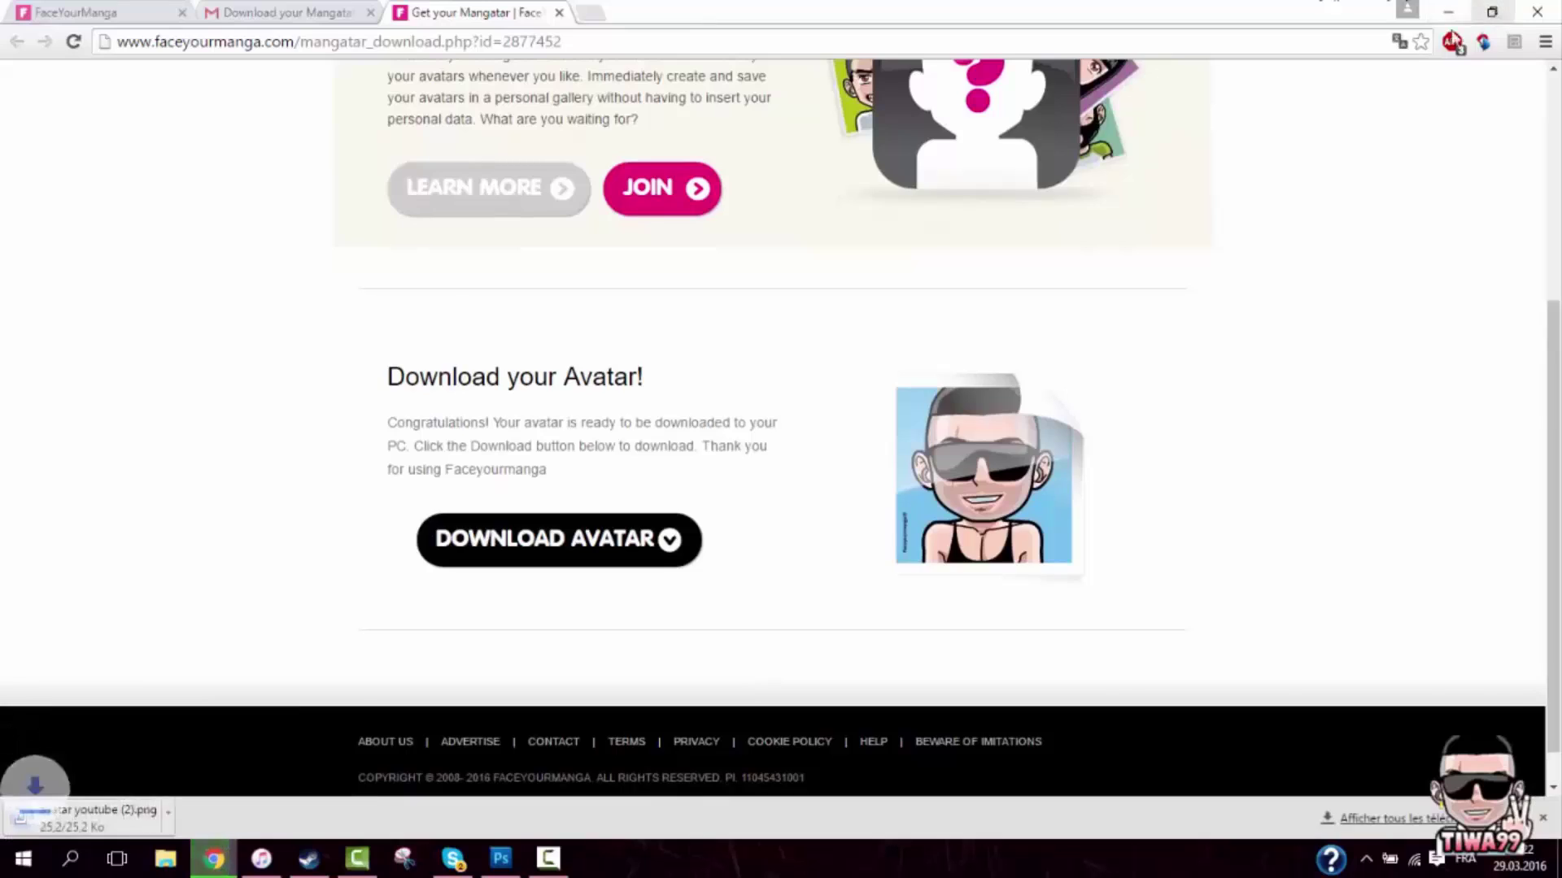
# Restore the browser window from full size and place it beside the desktop icons, with the downloaded file in view
pyautogui.click(1492, 11)
pyautogui.moveTo(597, 74); pyautogui.dragTo(667, 1)
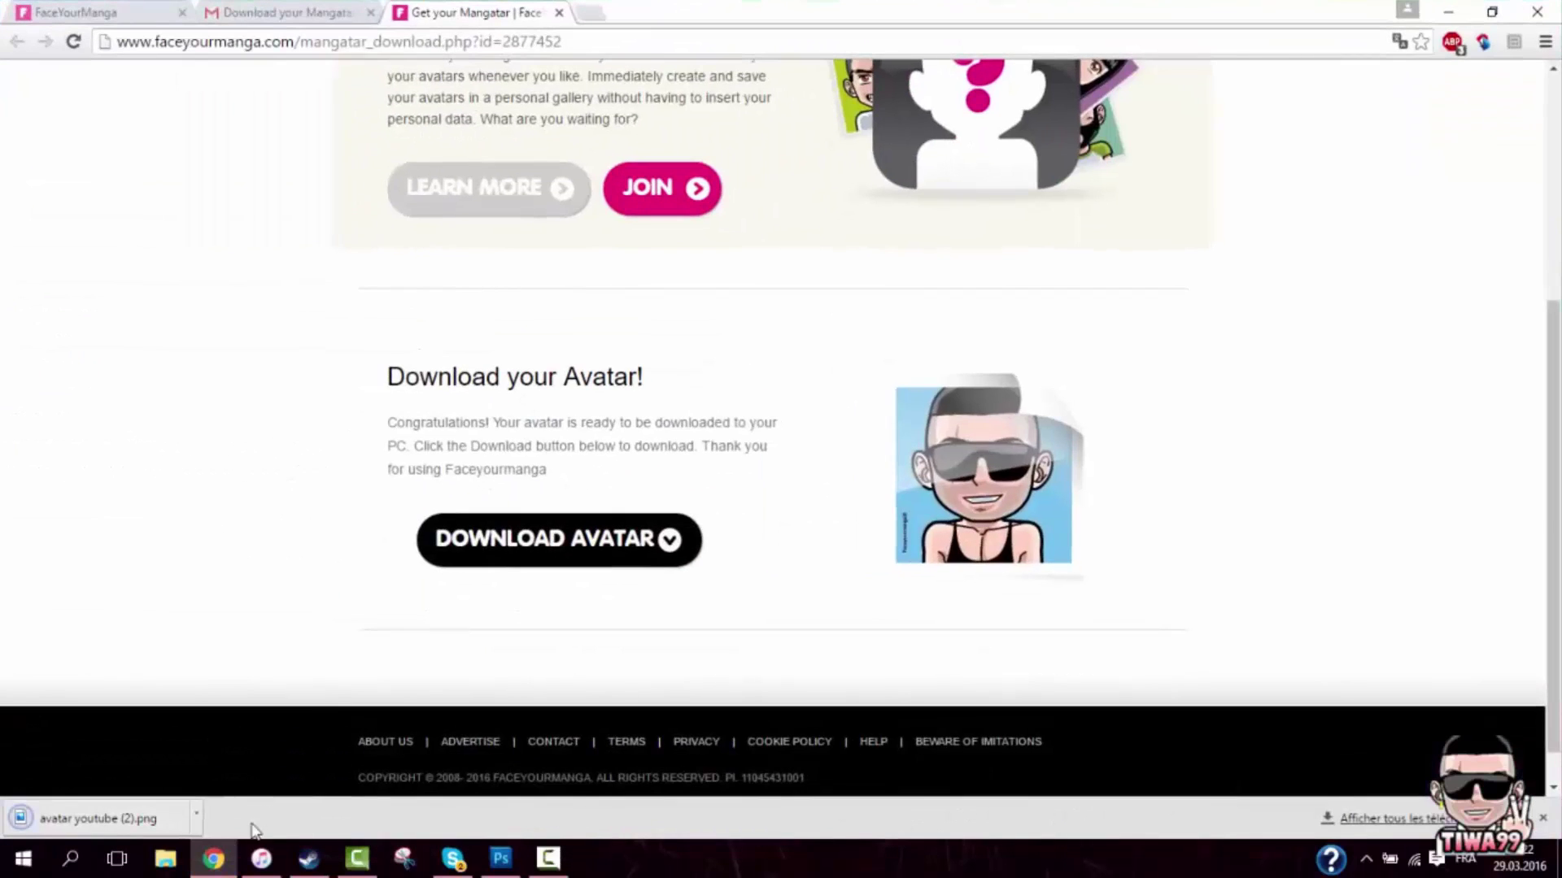
pyautogui.click(1492, 12)
pyautogui.moveTo(568, 49); pyautogui.dragTo(606, 39)
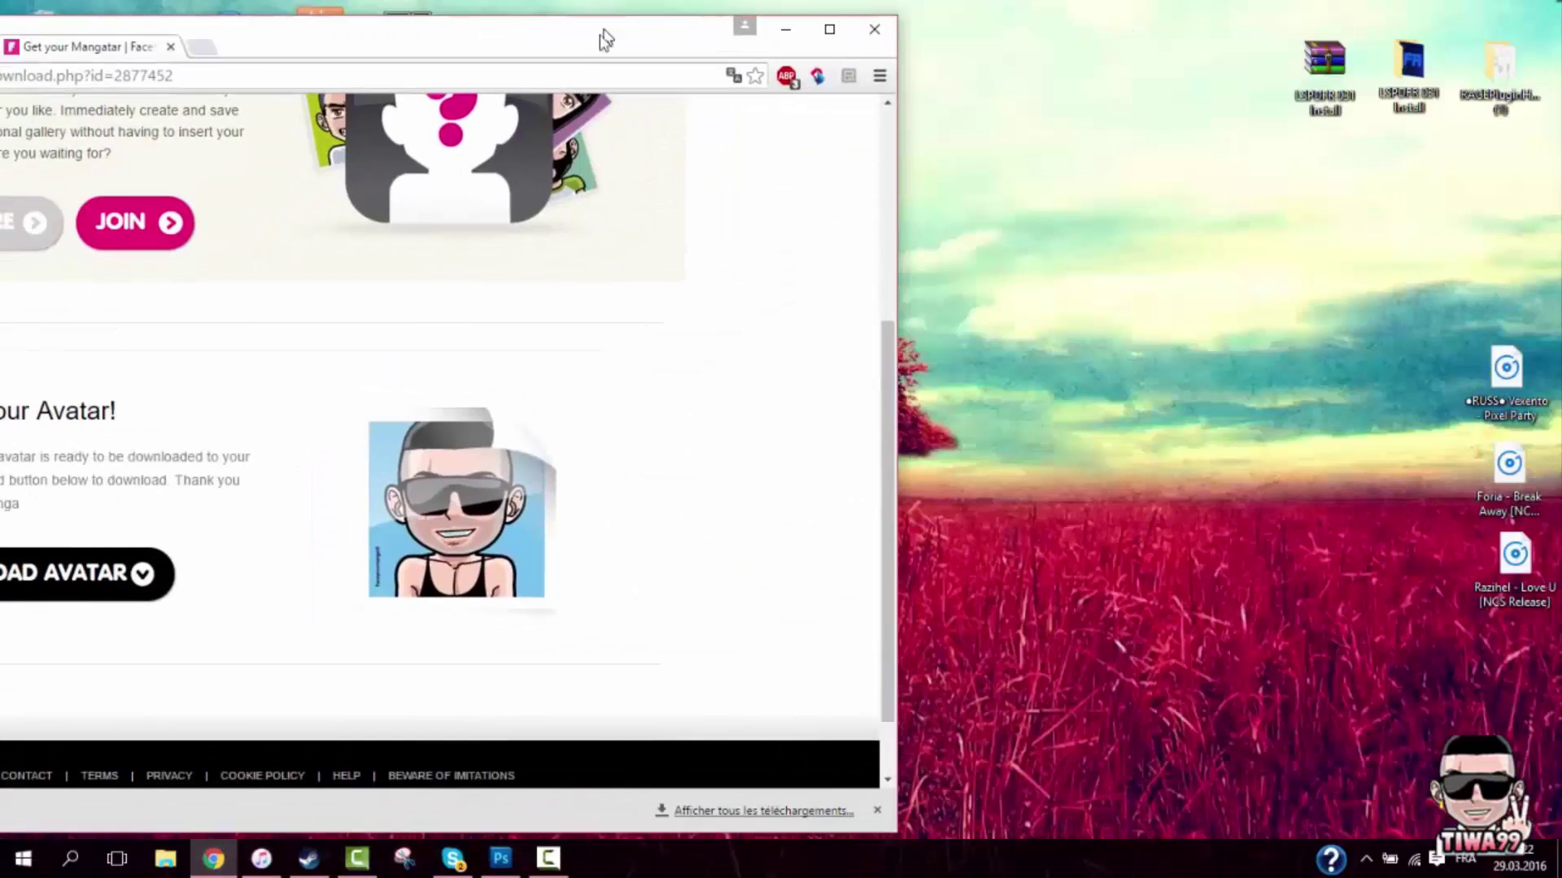
pyautogui.moveTo(435, 38); pyautogui.dragTo(1049, 28)
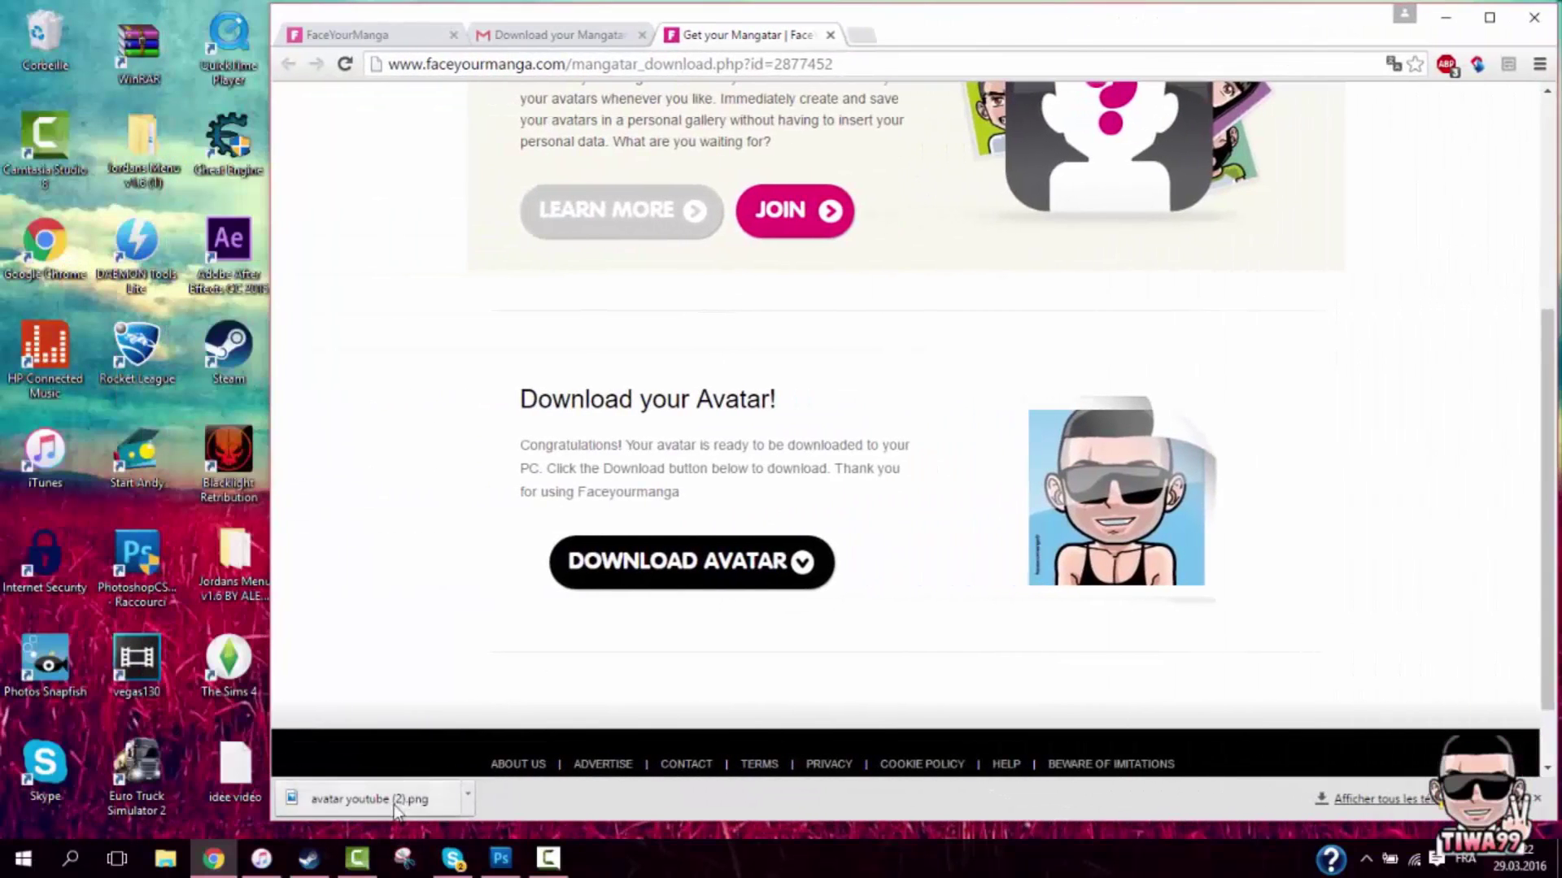
# Copy the downloaded avatar image onto the desktop and minimise the browser window
pyautogui.moveTo(444, 800); pyautogui.dragTo(883, 537)
pyautogui.click(1445, 17)
pyautogui.click(252, 671)
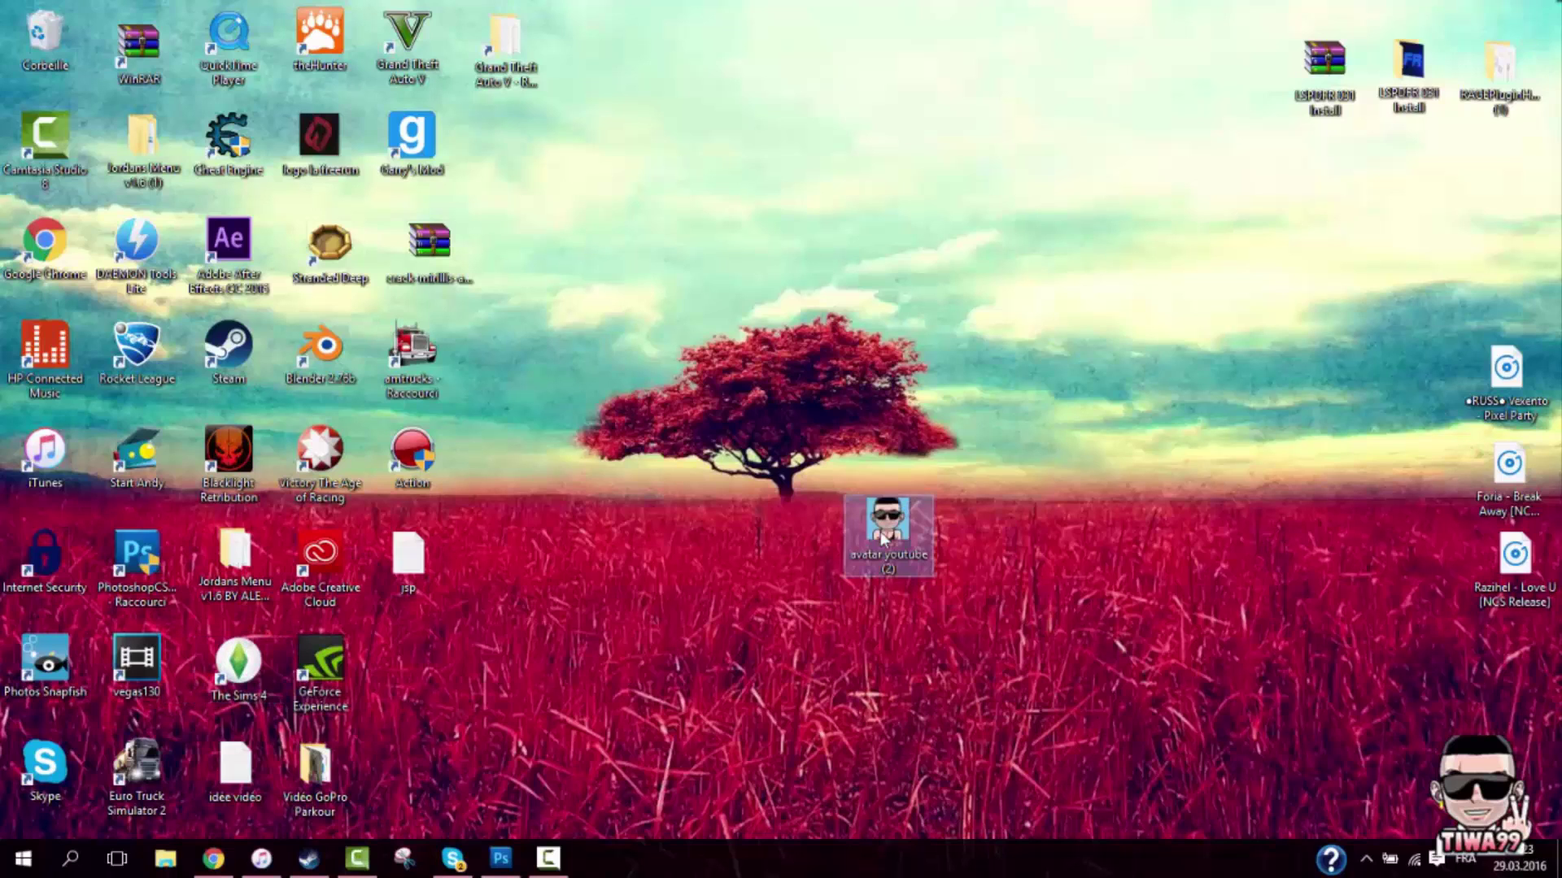
# View the avatar image from the desktop, reposition its icon in the sky area of the wallpaper, and close the viewer
pyautogui.doubleClick(880, 530)
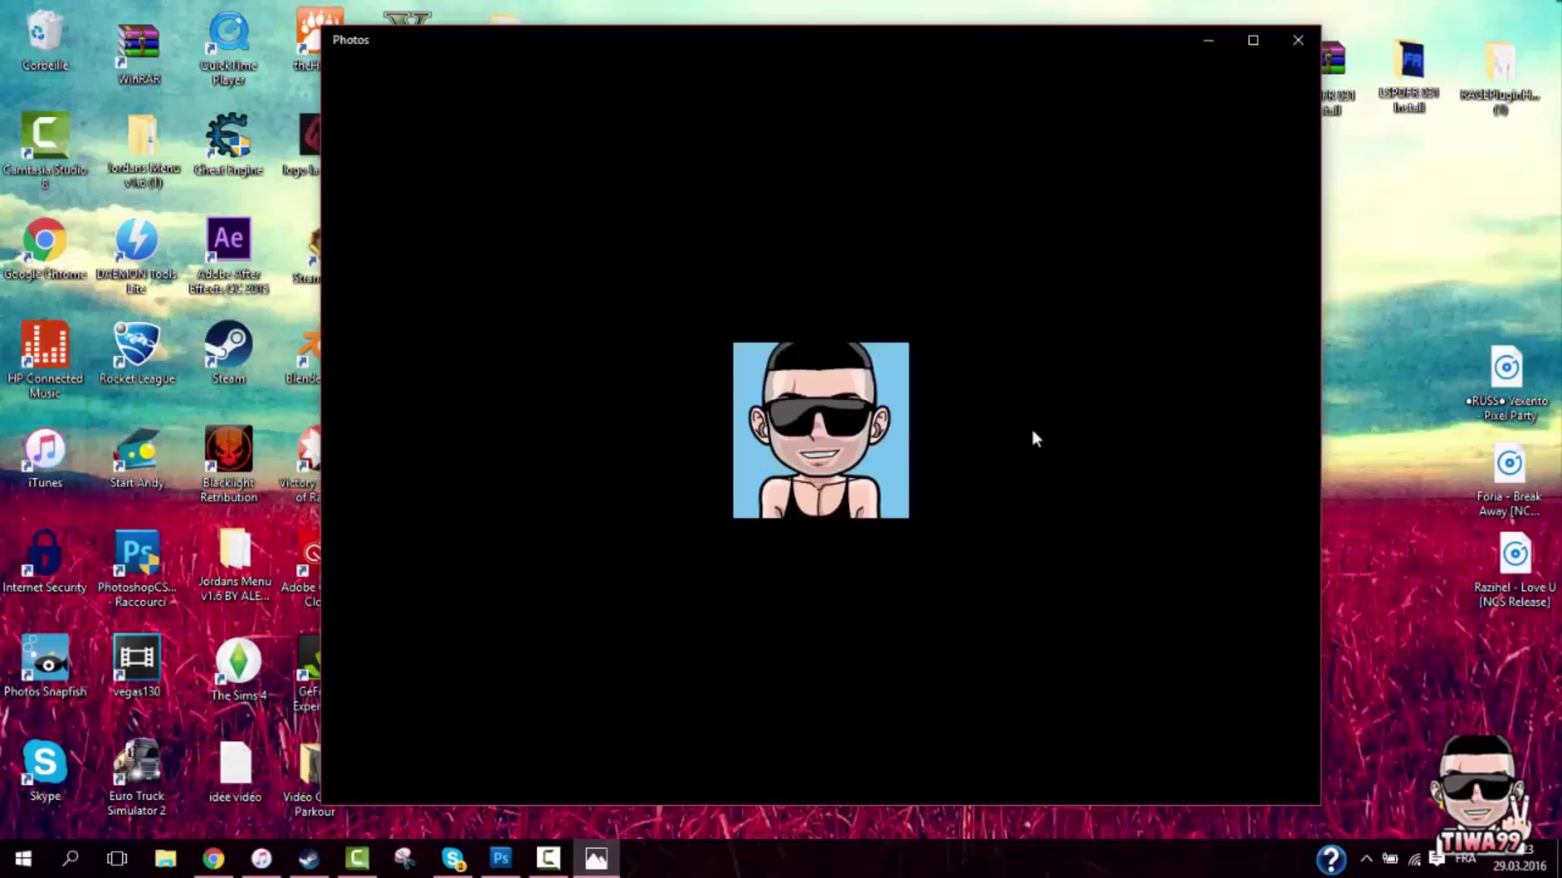
pyautogui.click(1297, 41)
pyautogui.moveTo(892, 525); pyautogui.dragTo(1123, 354)
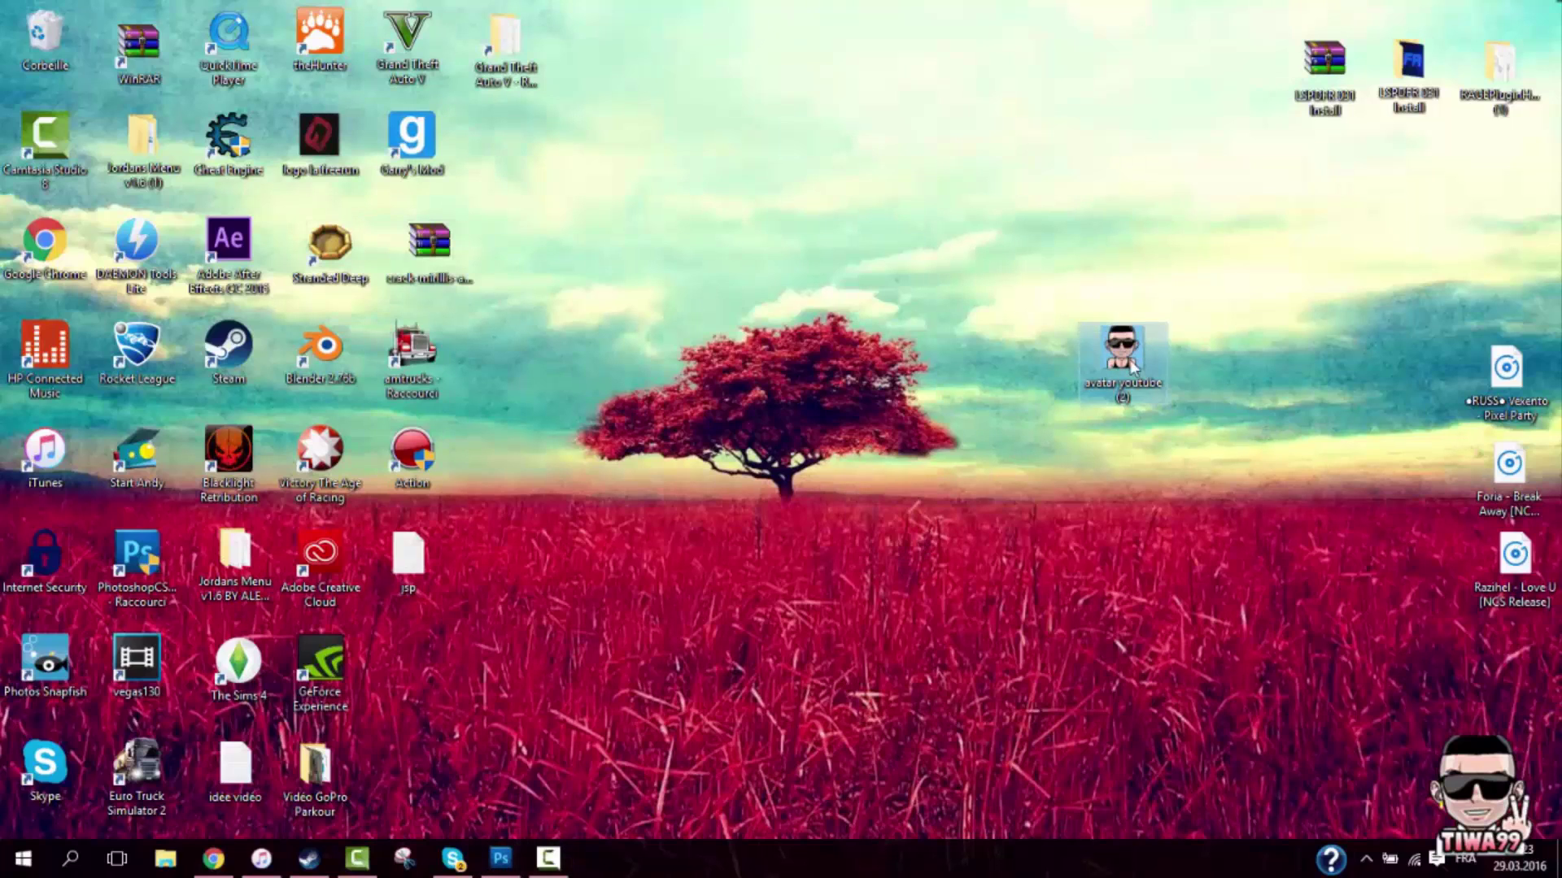
pyautogui.doubleClick(1127, 360)
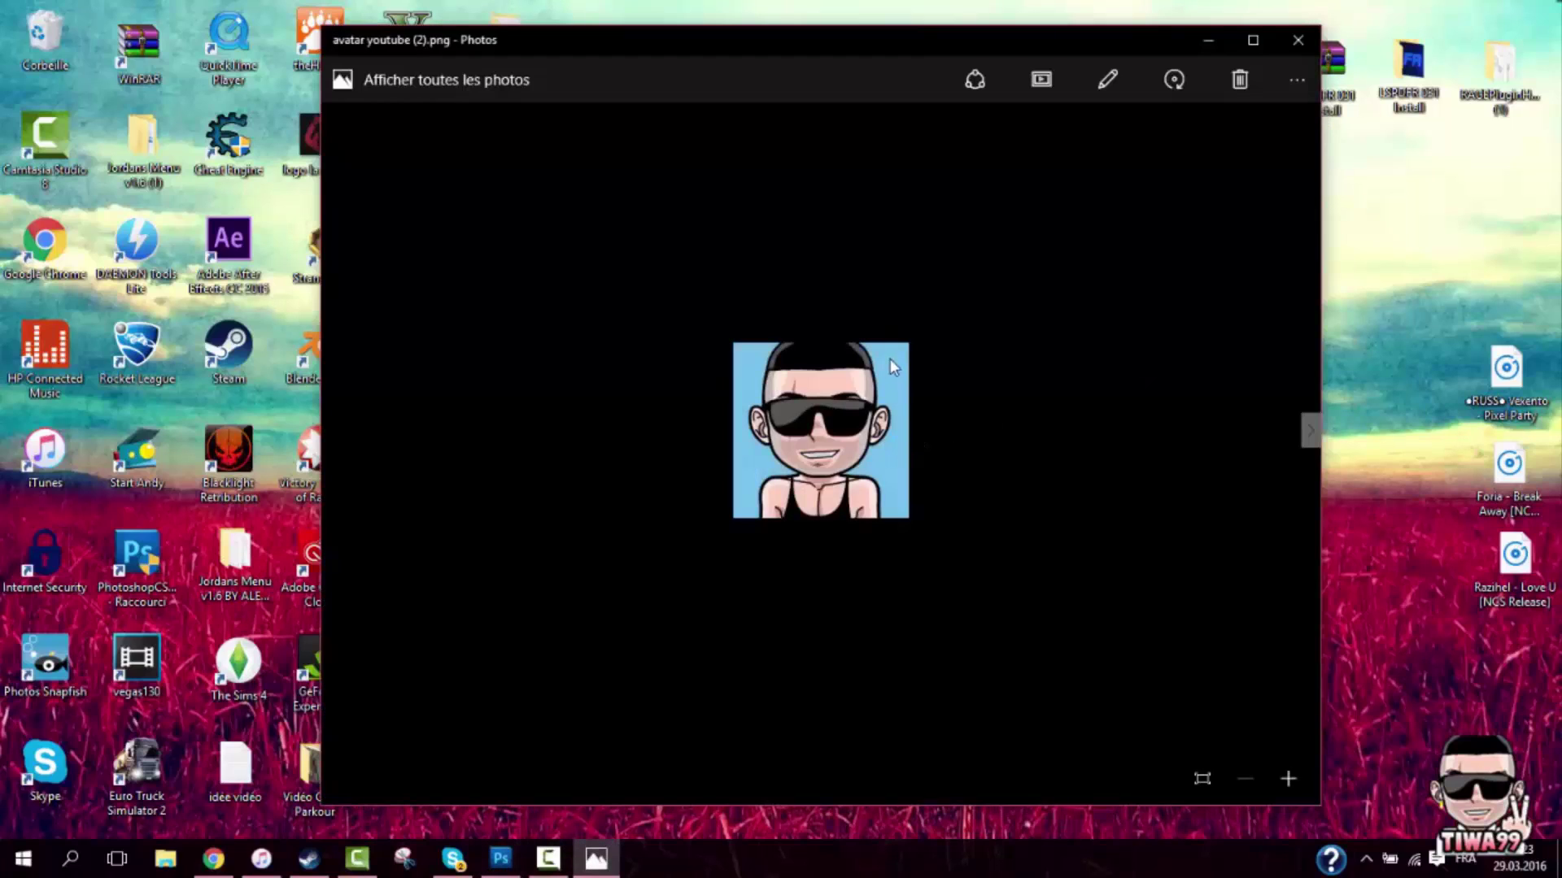
pyautogui.click(1293, 43)
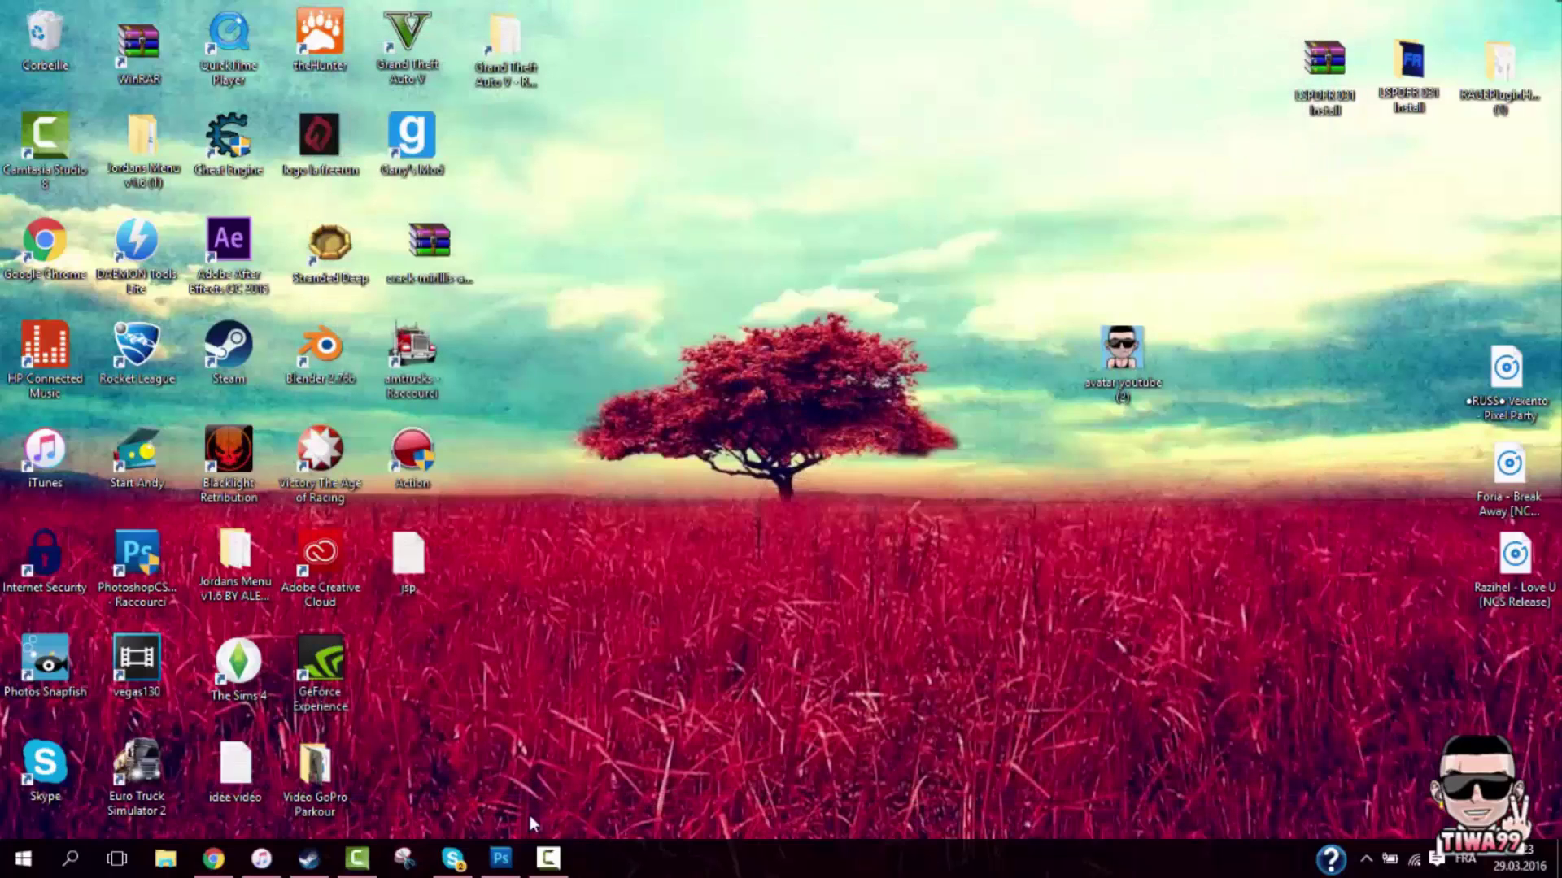
# Switch to Photoshop and open the avatar youtube (2) PNG from the desktop folder
pyautogui.click(500, 858)
pyautogui.click(82, 14)
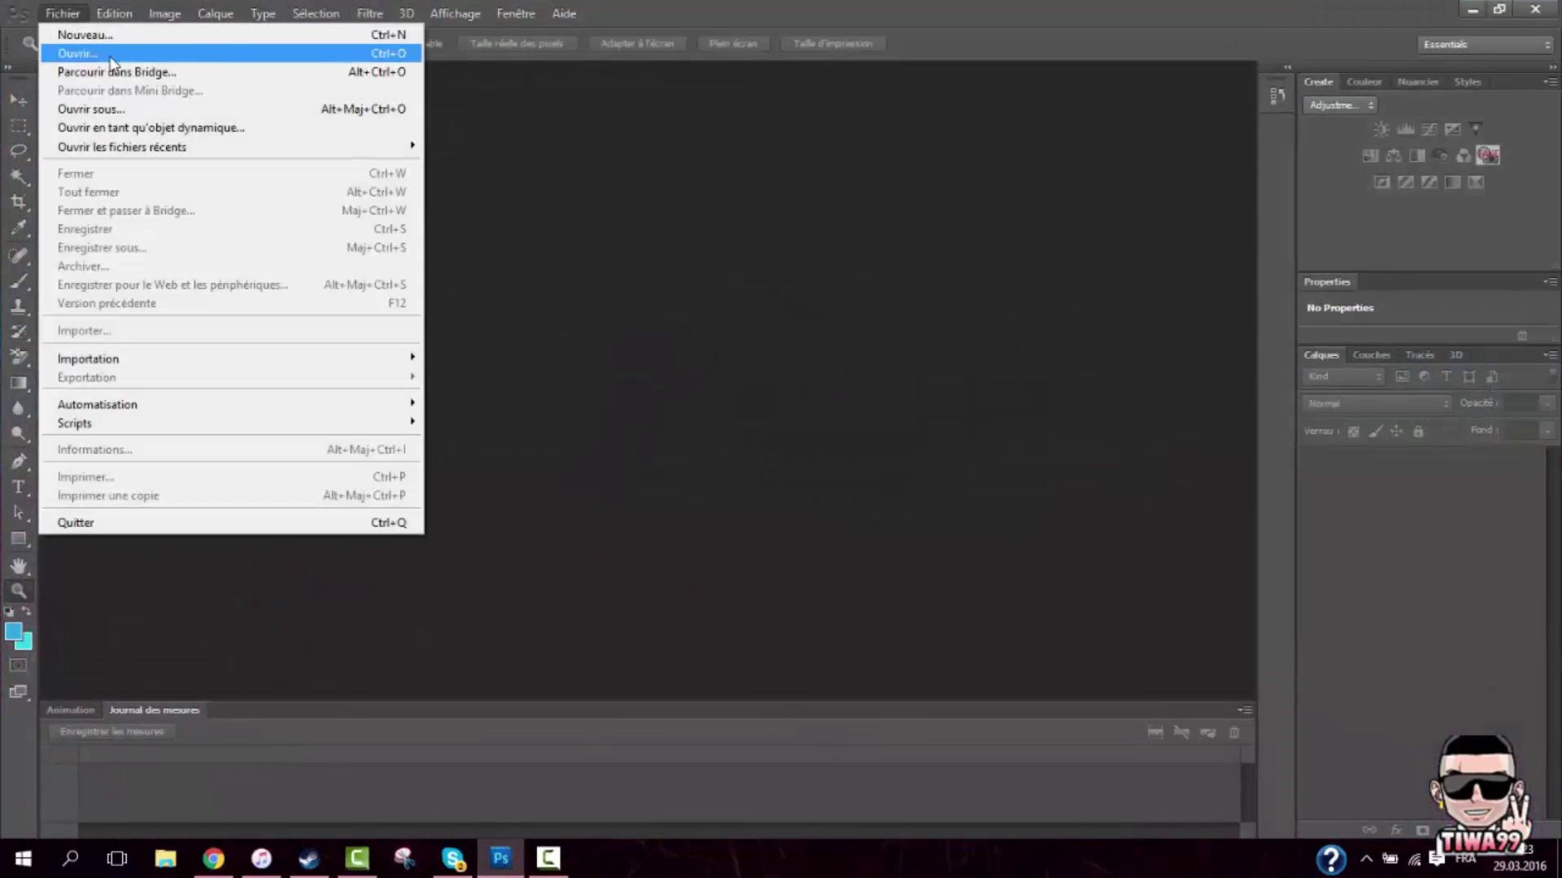
pyautogui.click(105, 51)
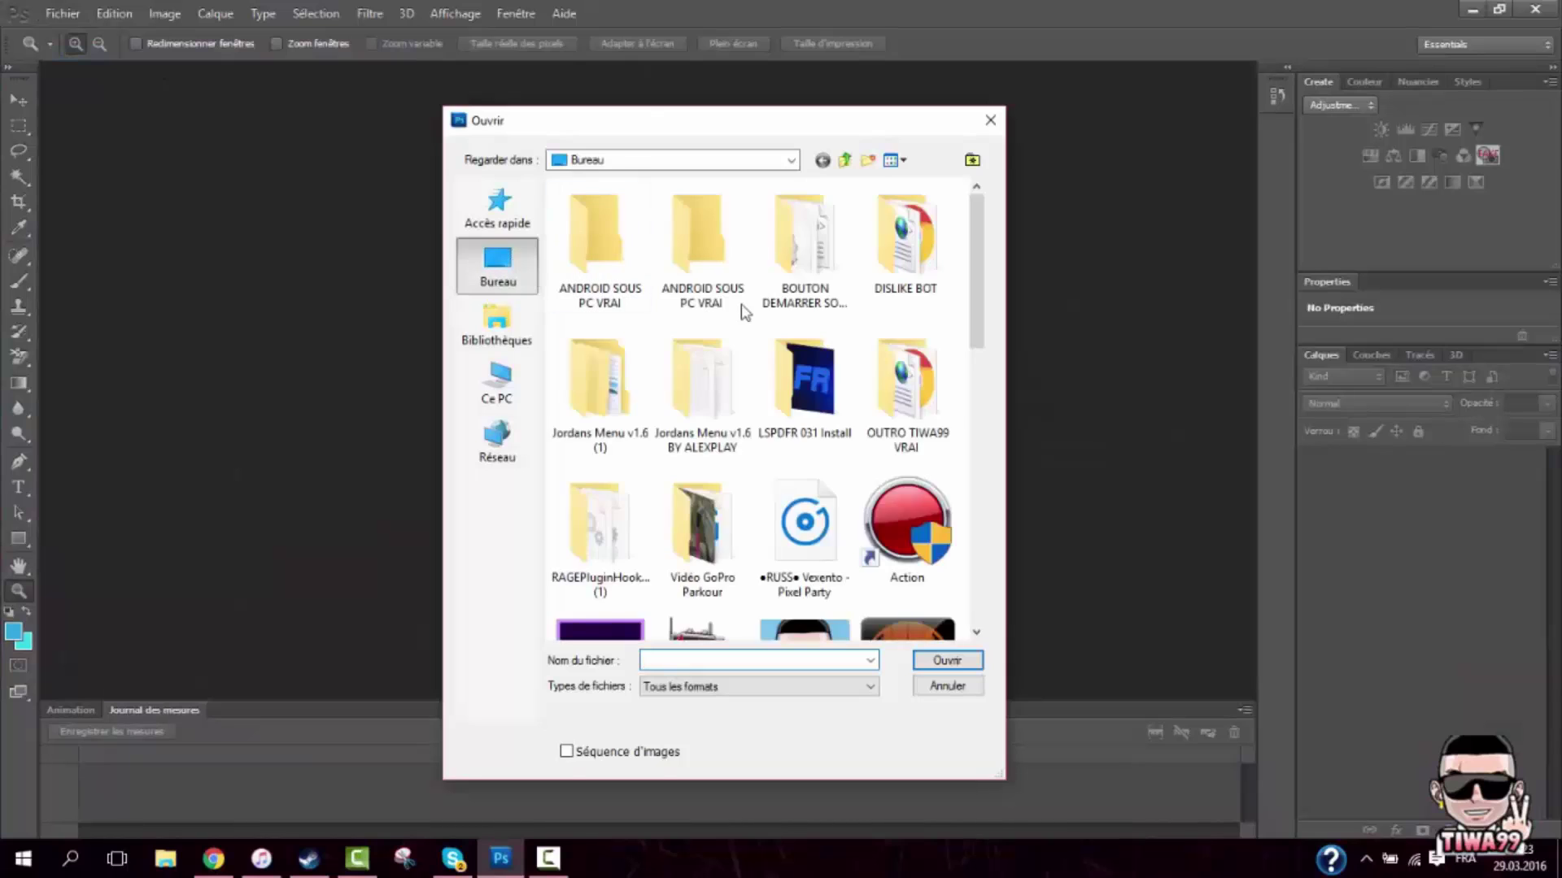
pyautogui.scroll(-5, 734, 325)
pyautogui.scroll(2, 706, 383)
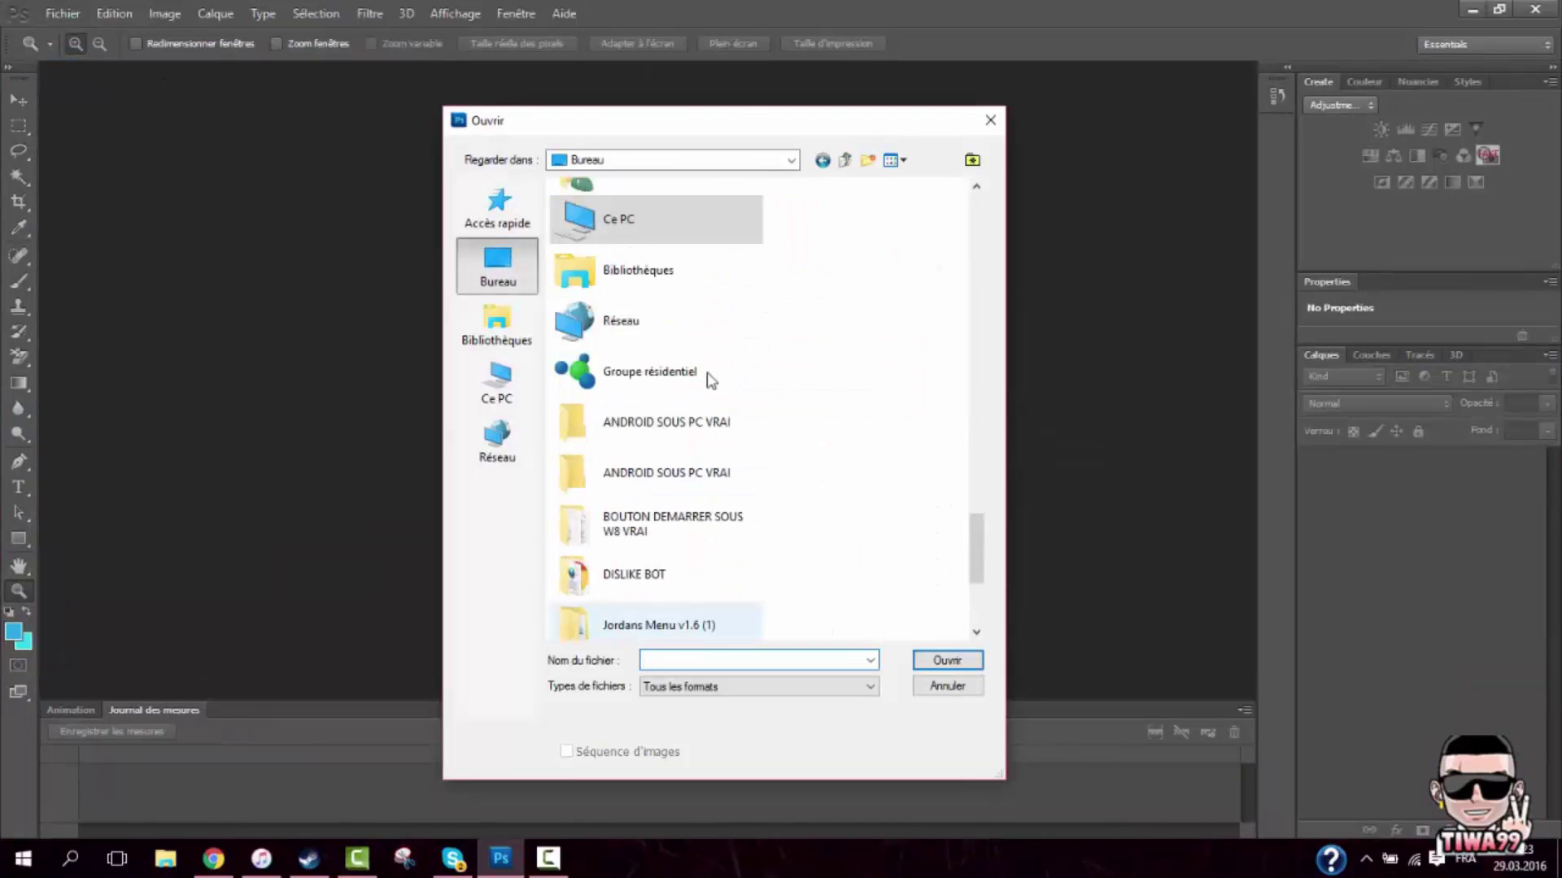
pyautogui.scroll(-2, 706, 383)
pyautogui.scroll(5, 705, 382)
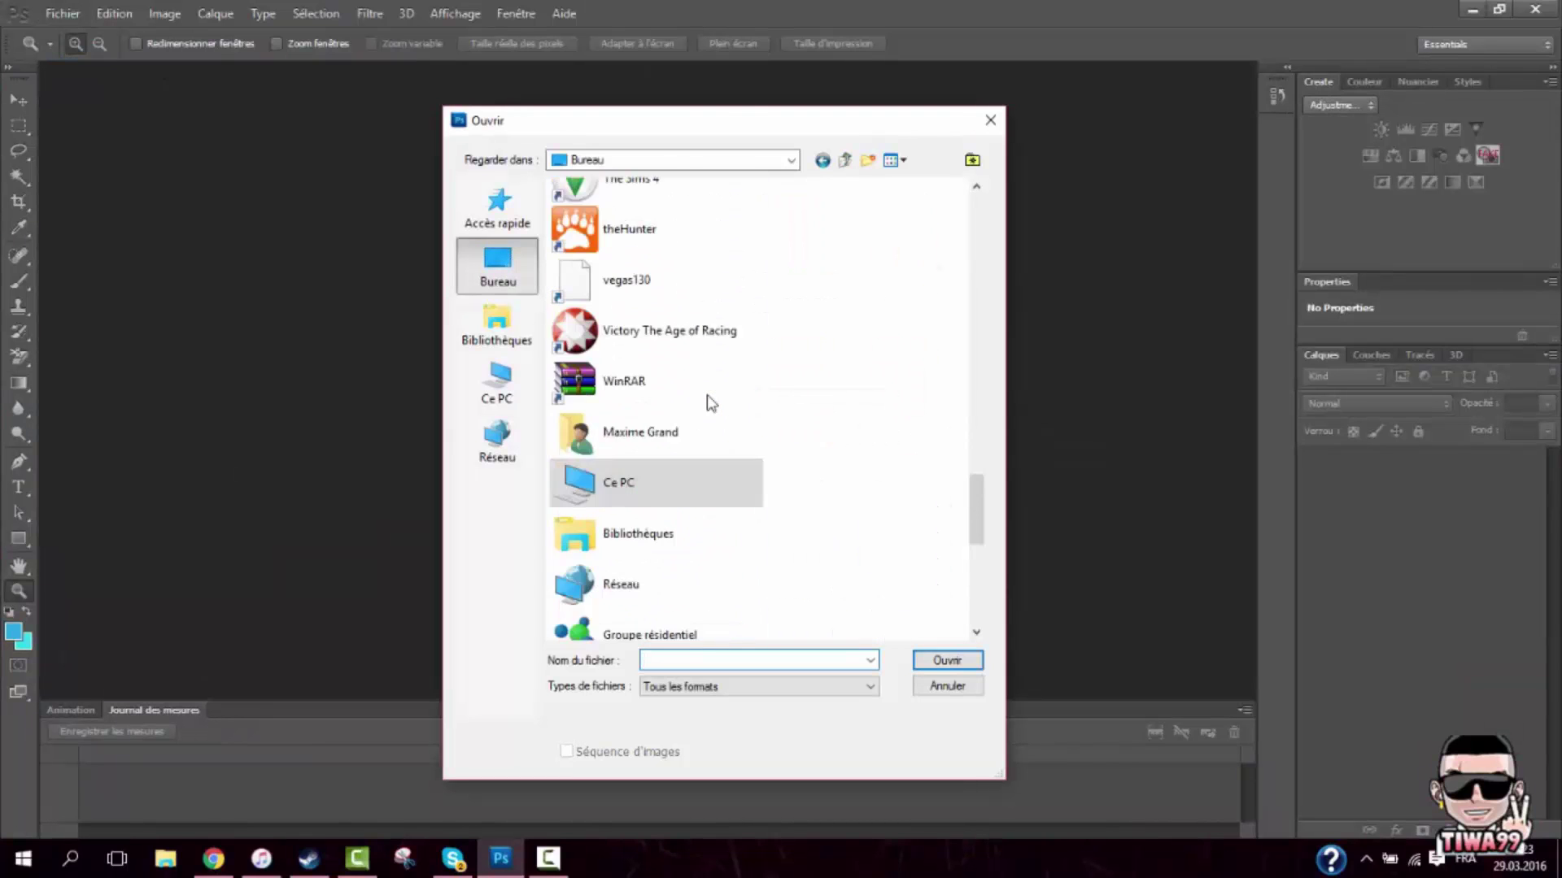
pyautogui.scroll(10, 682, 517)
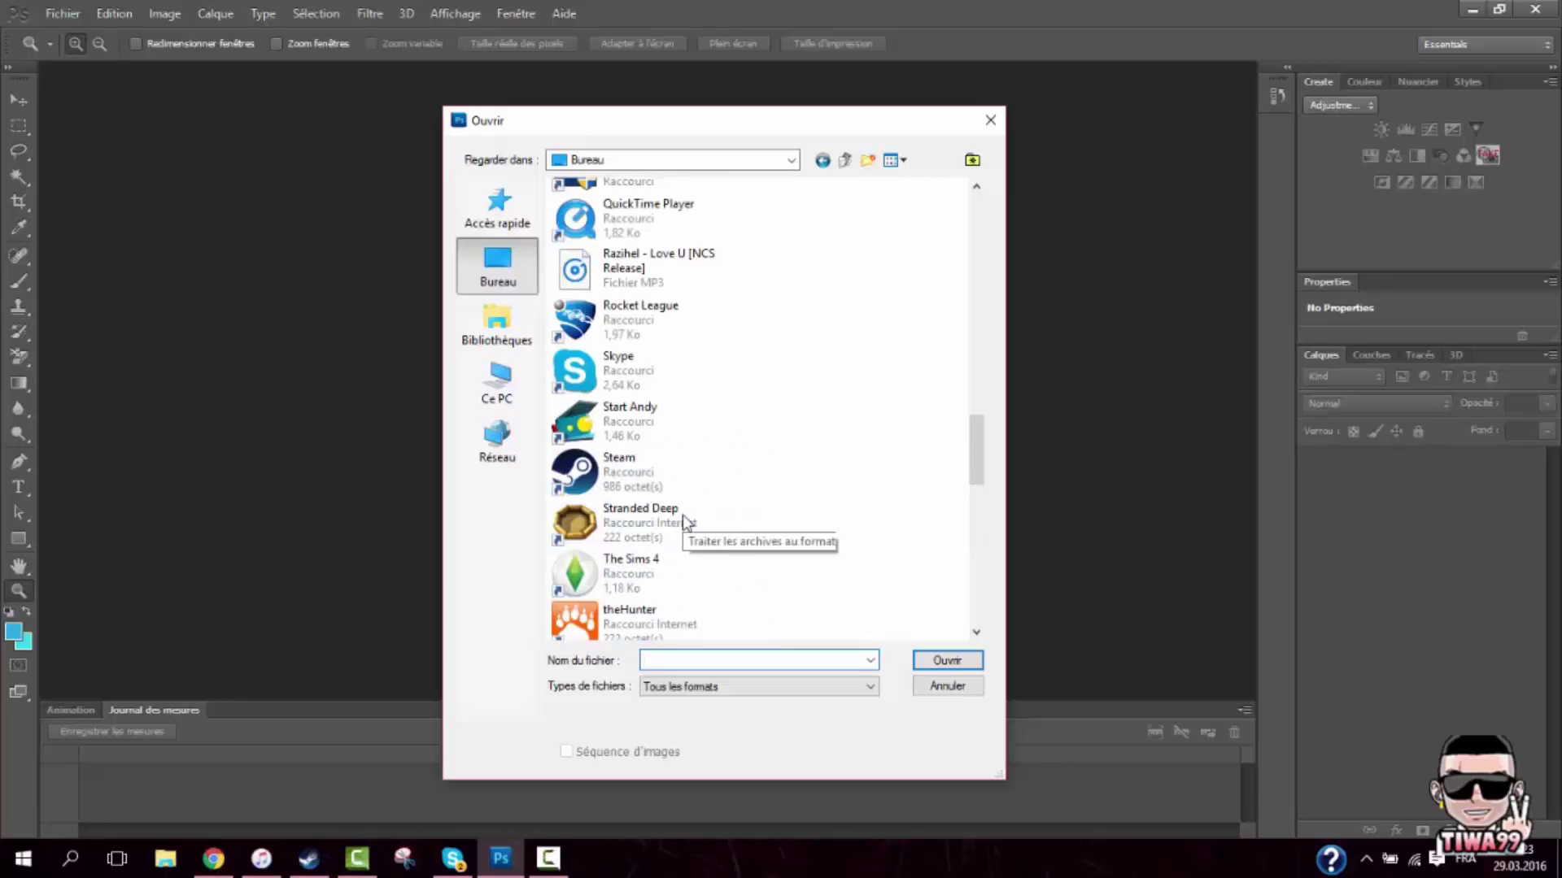
pyautogui.scroll(6, 682, 521)
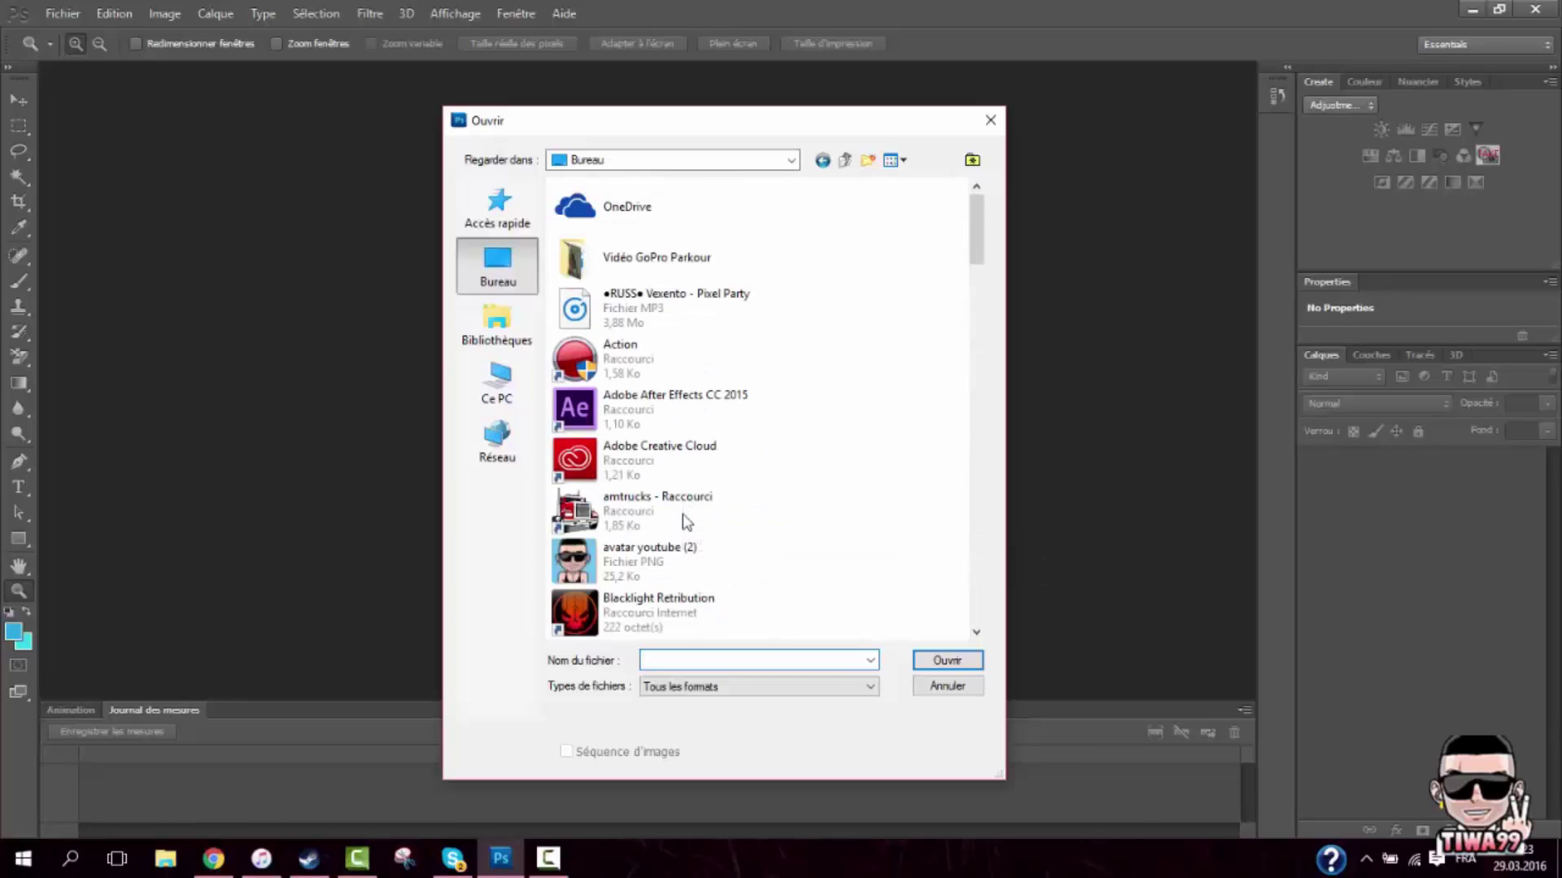
pyautogui.scroll(-2, 639, 440)
pyautogui.doubleClick(637, 435)
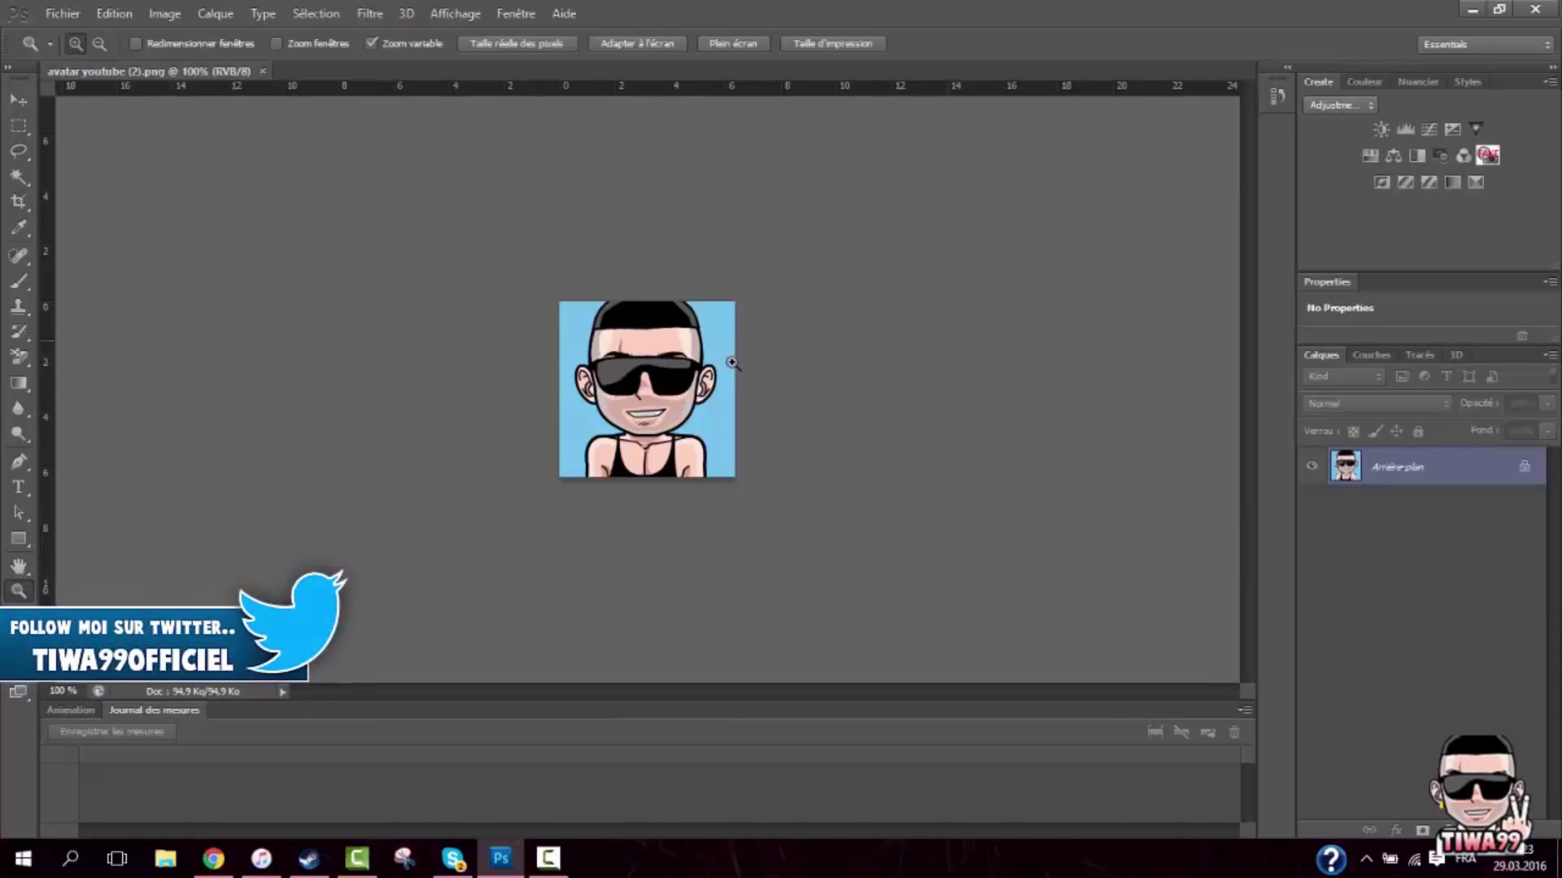
# Convert the locked background to a normal layer and delete the blue areas on both sides of the avatar with the Magic Wand
pyautogui.doubleClick(1525, 475)
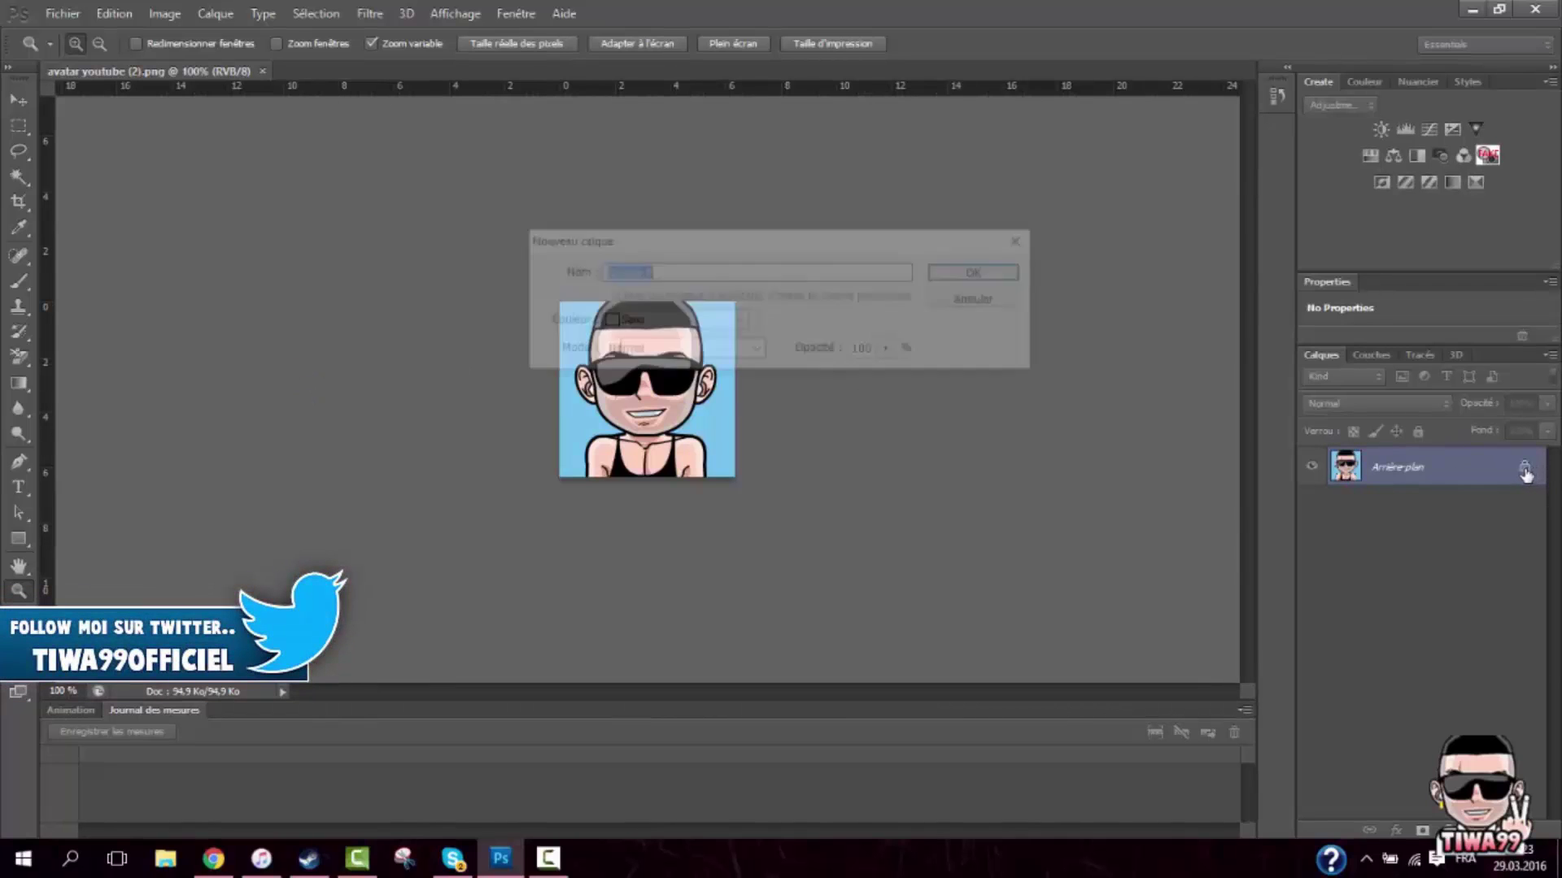
pyautogui.click(981, 275)
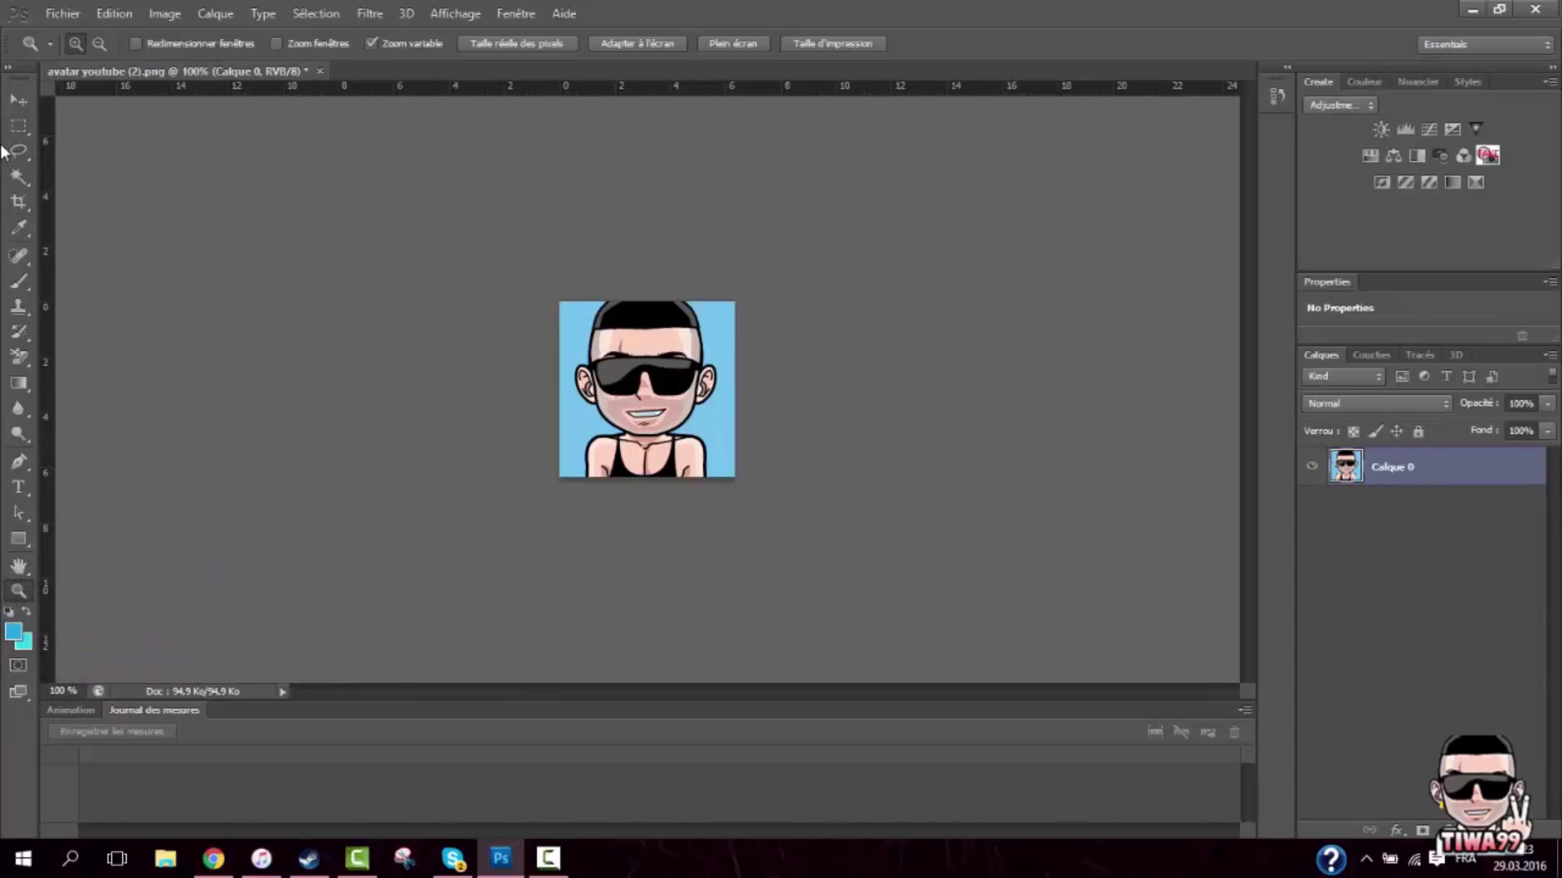
pyautogui.click(19, 178)
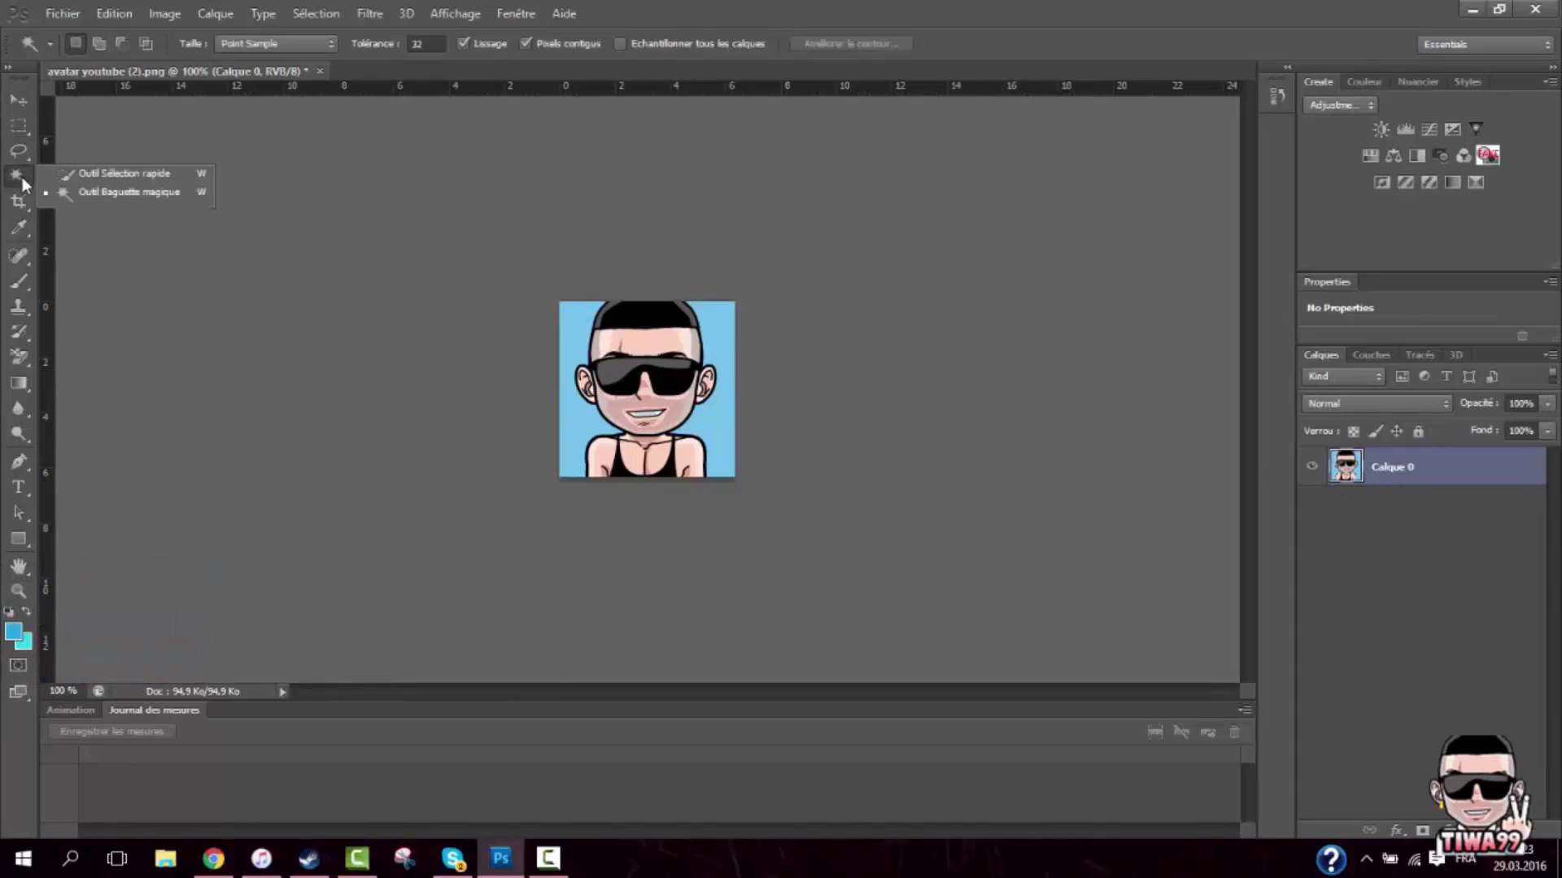
pyautogui.click(68, 194)
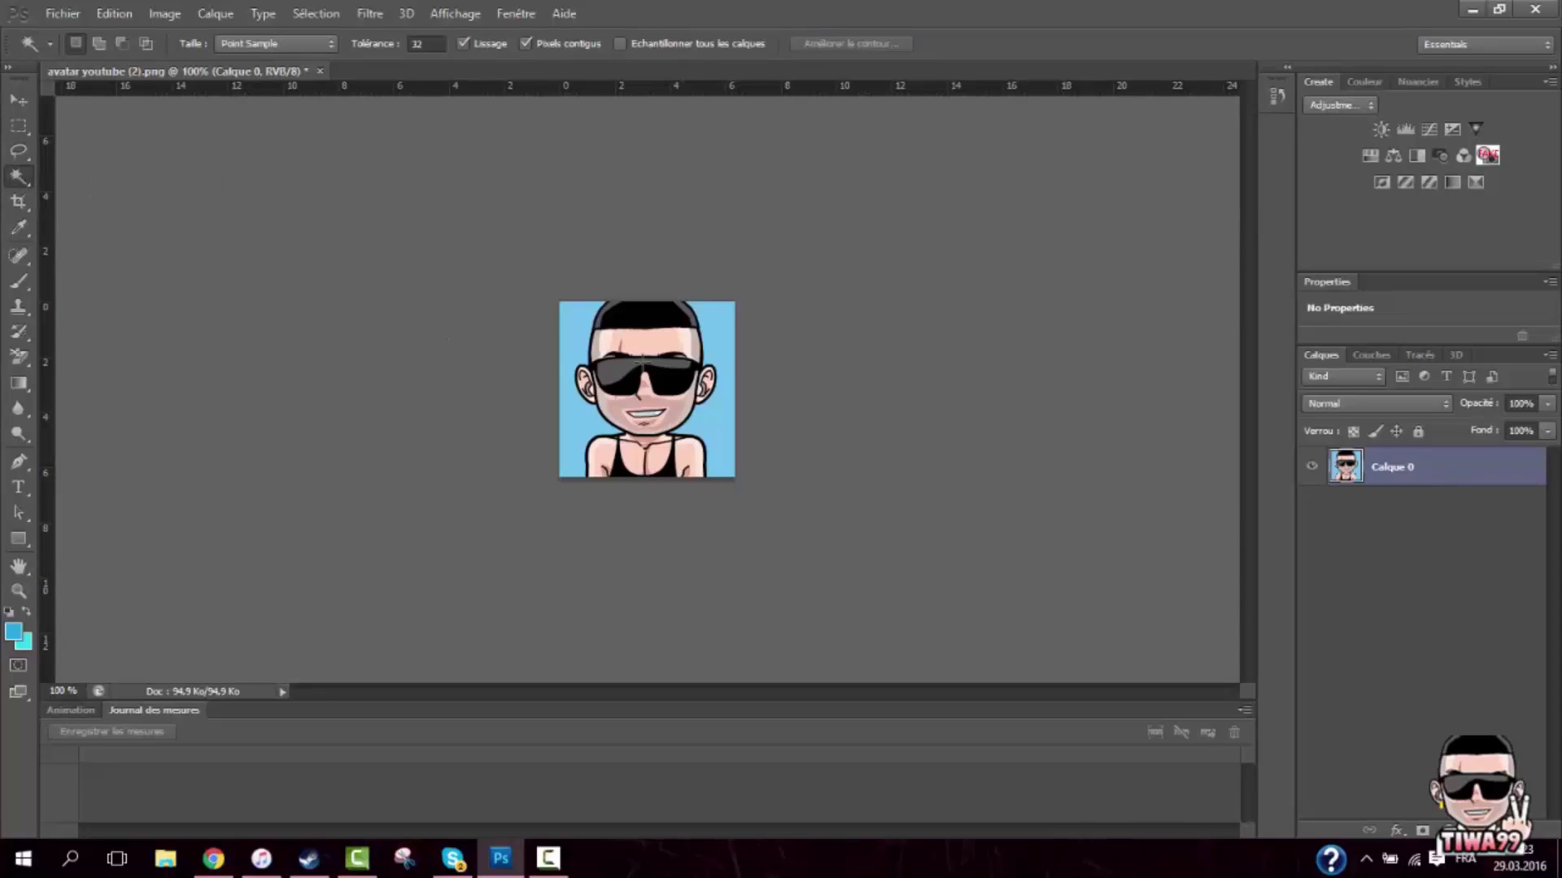
pyautogui.click(722, 341)
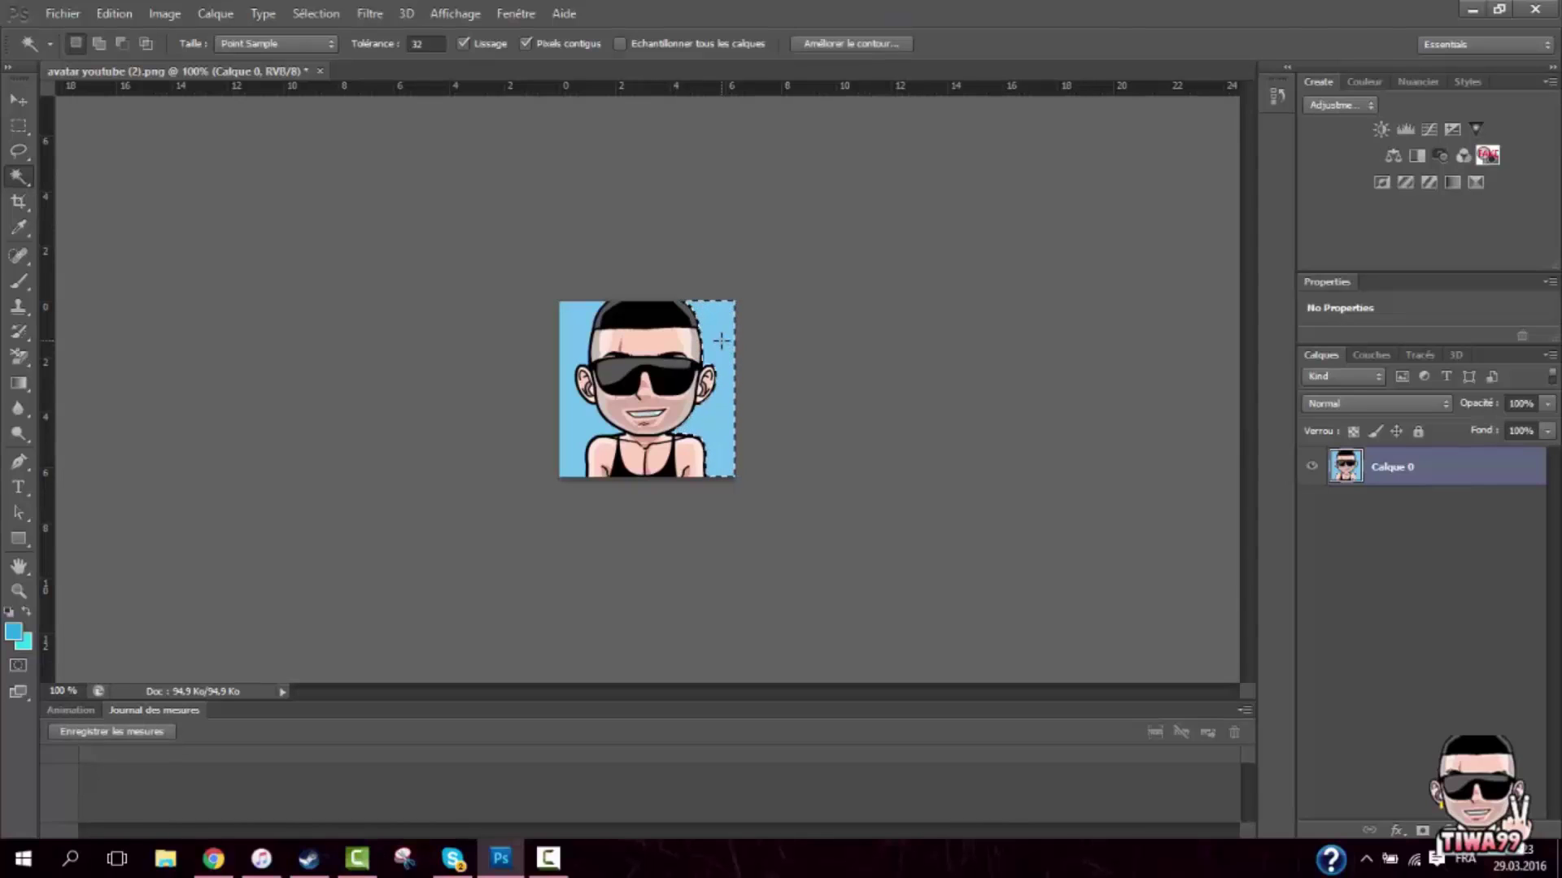
pyautogui.press('Delete')
pyautogui.rightClick(580, 424)
pyautogui.press('Escape')
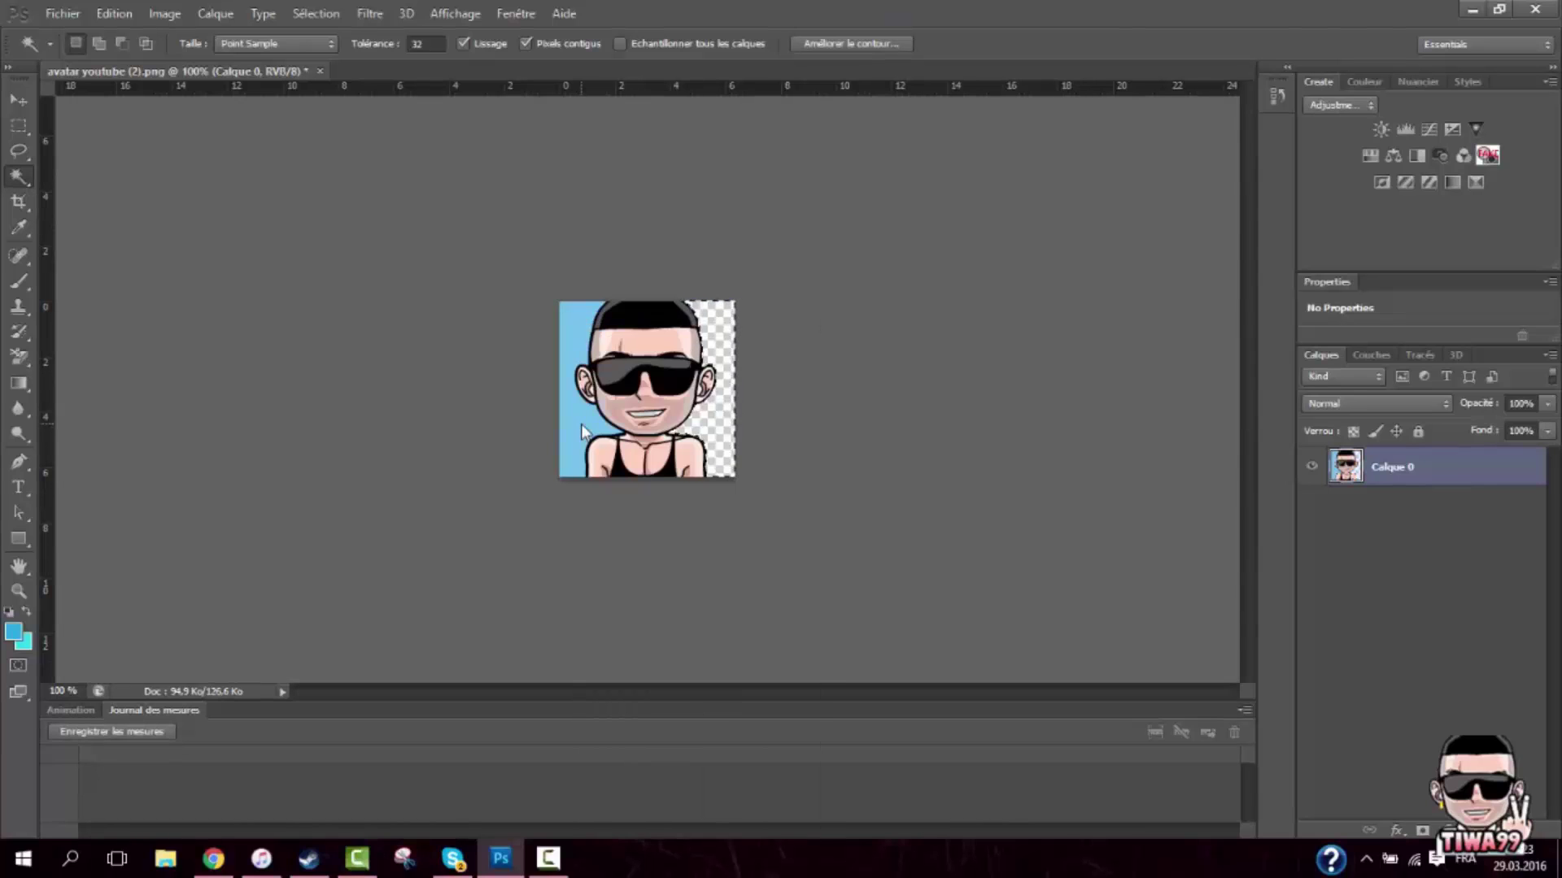
pyautogui.click(579, 424)
pyautogui.press('Delete')
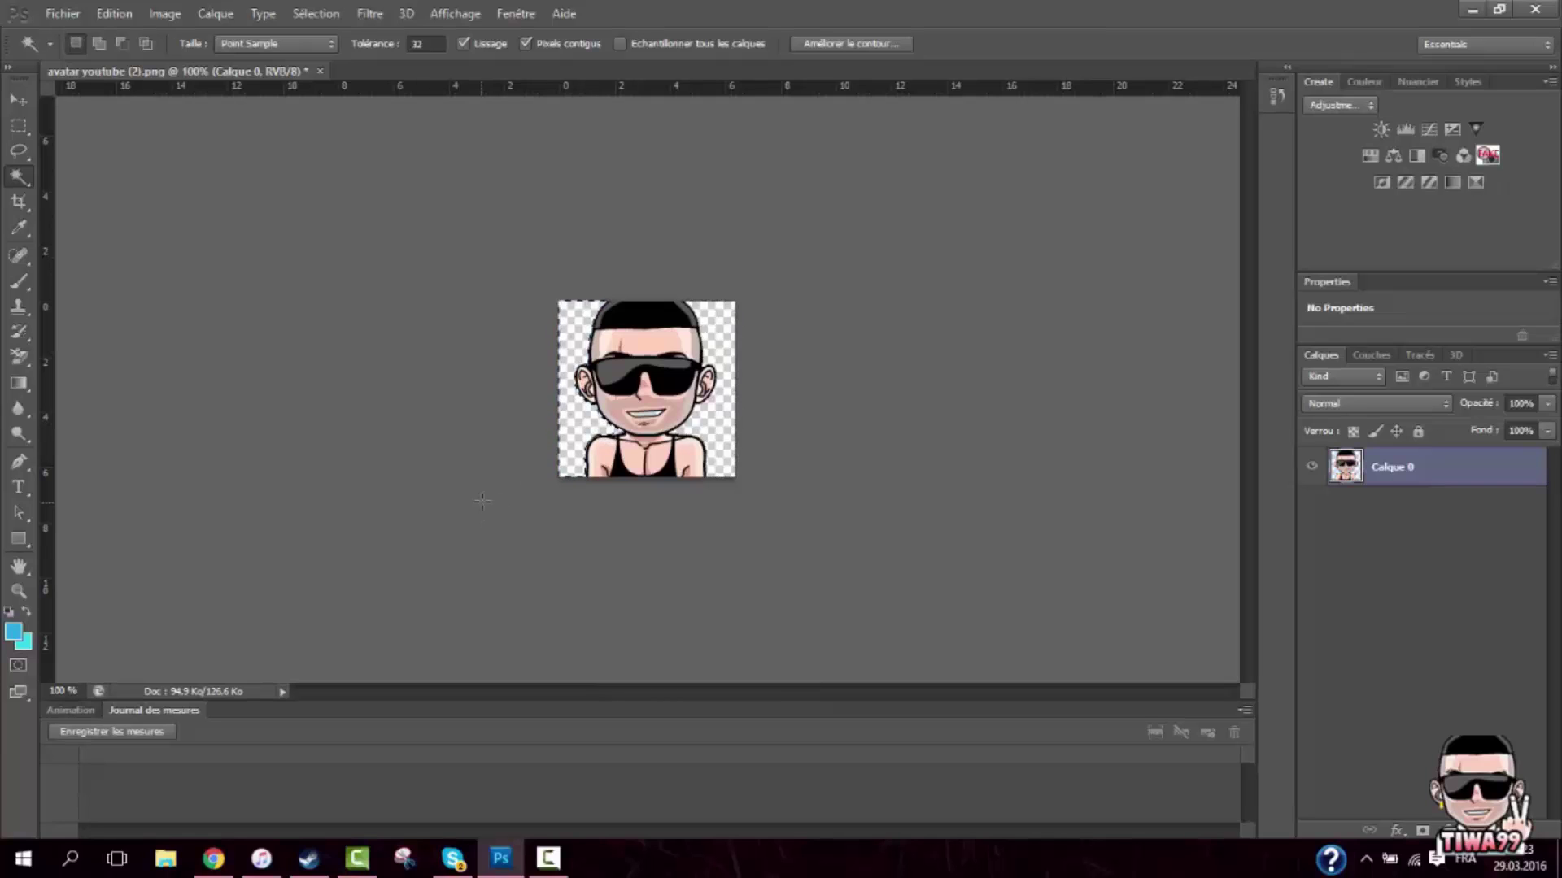
# Switch to Chrome, go back to the Face Your Manga creation page and start a new male avatar
pyautogui.hotkey('alt', 'Tab')
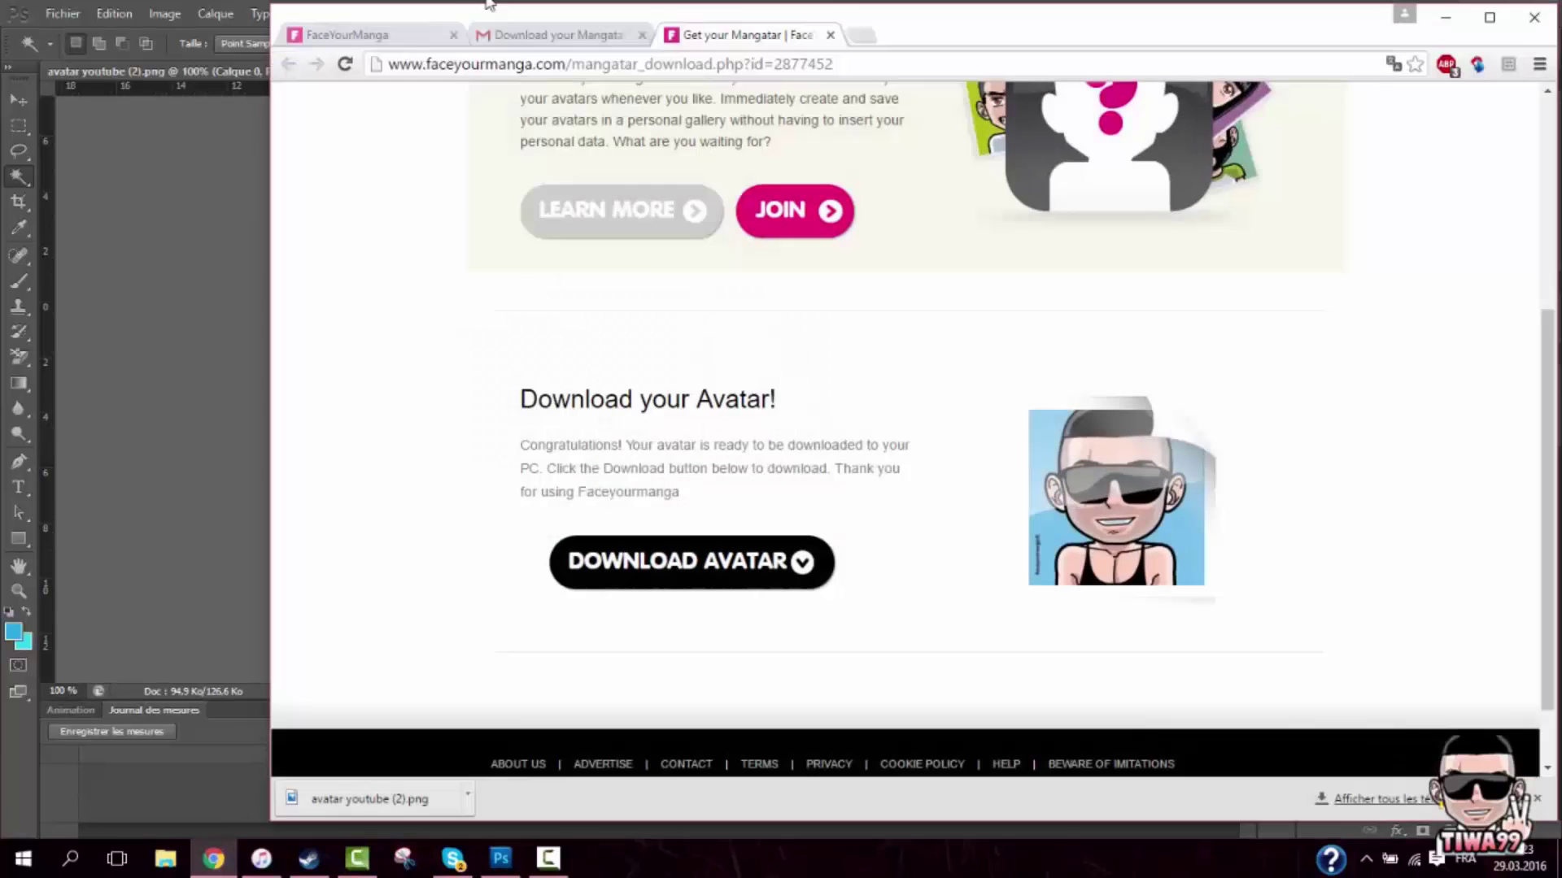
pyautogui.click(385, 36)
pyautogui.click(287, 65)
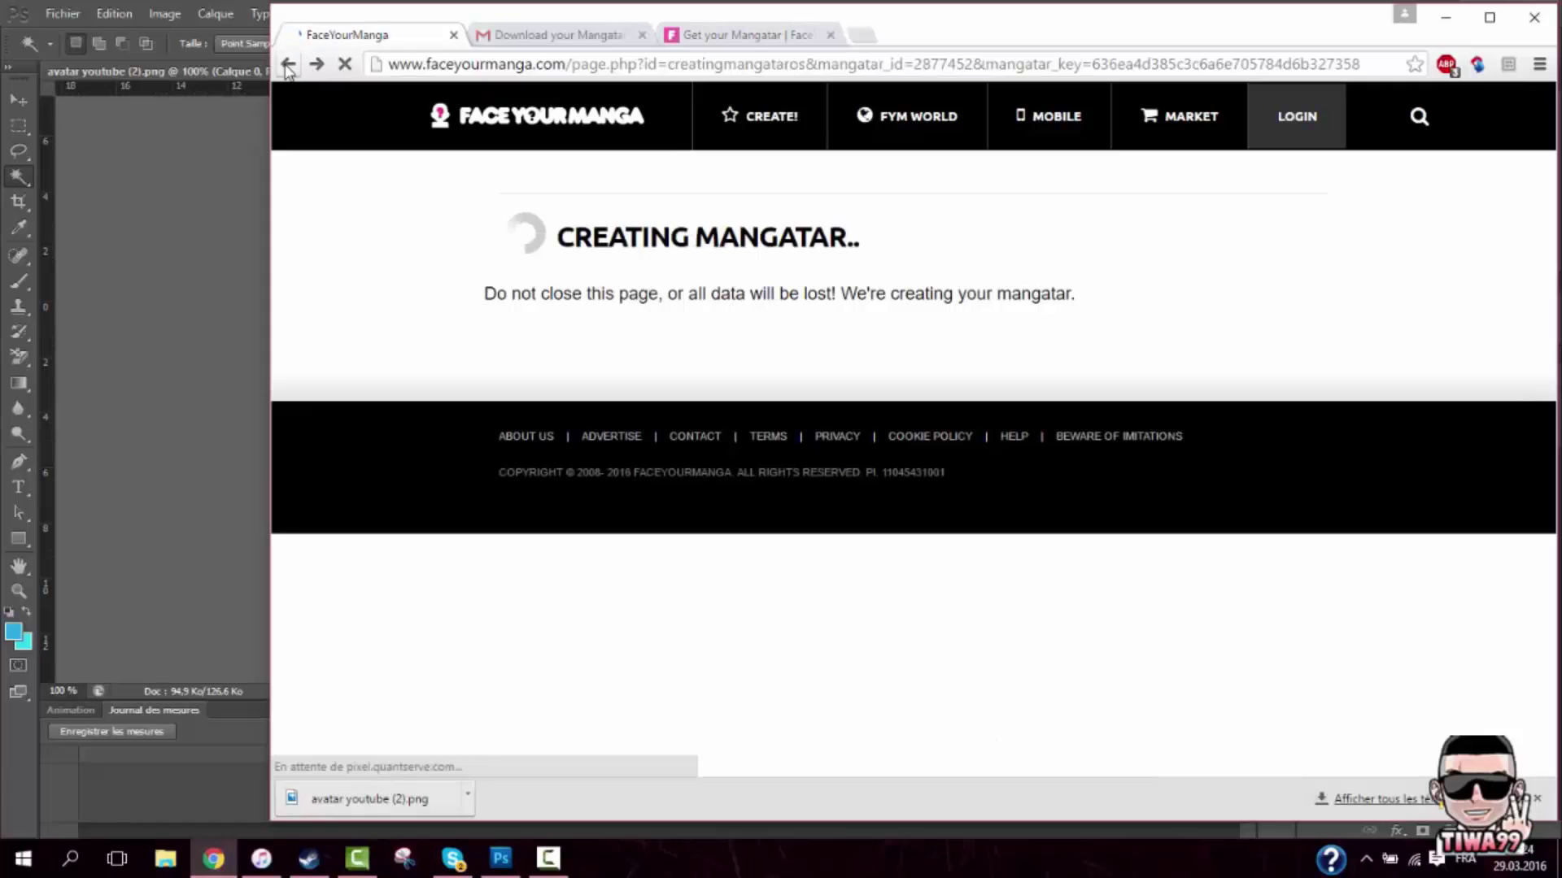
pyautogui.click(288, 65)
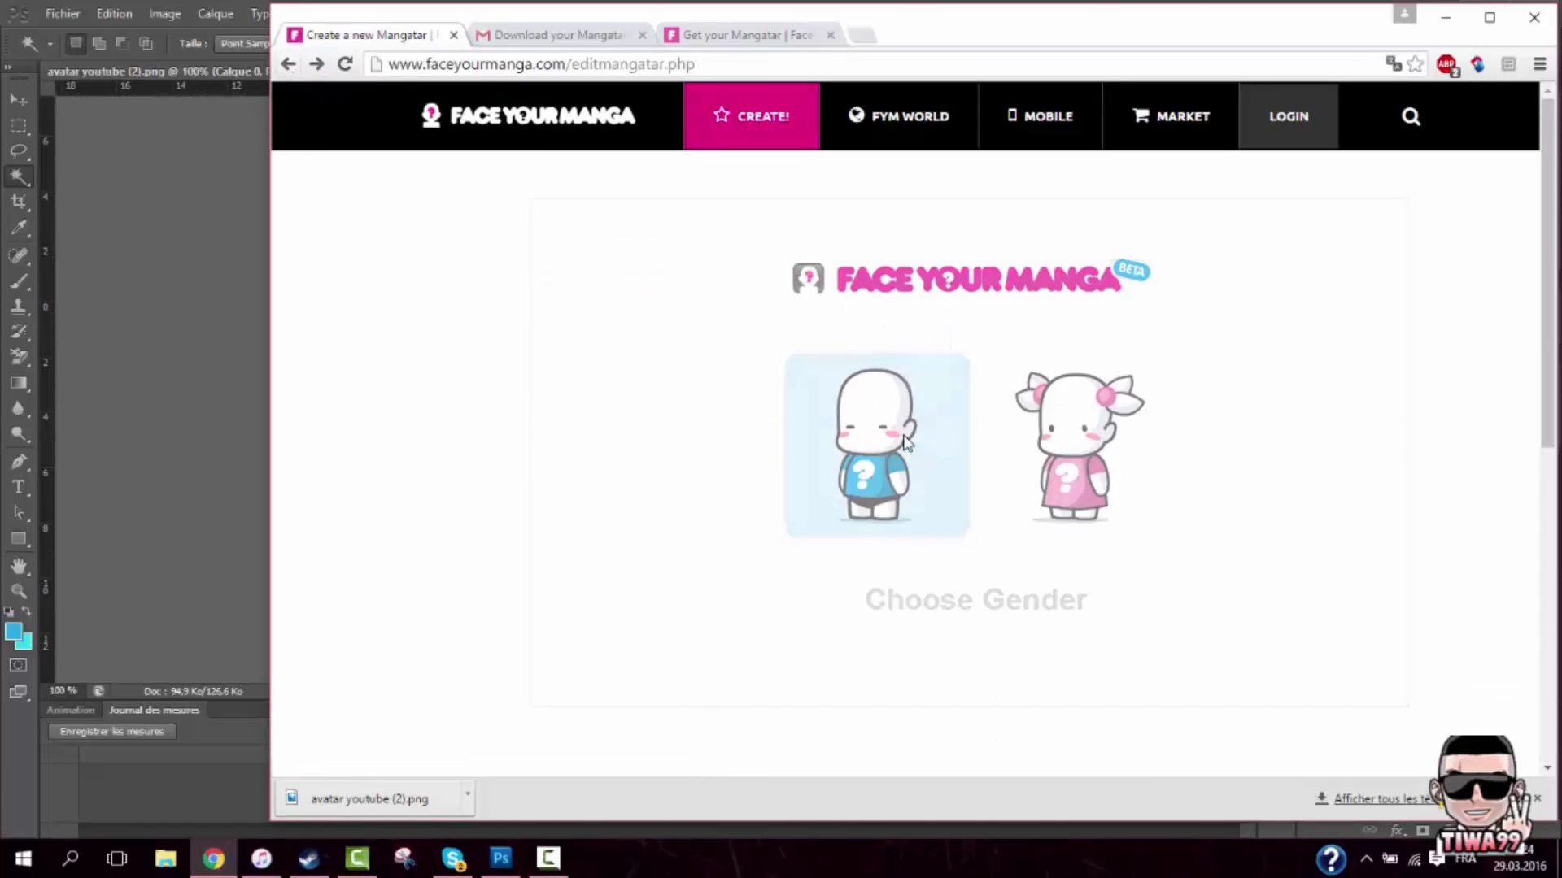
pyautogui.click(906, 442)
pyautogui.moveTo(1170, 29); pyautogui.dragTo(1049, 28)
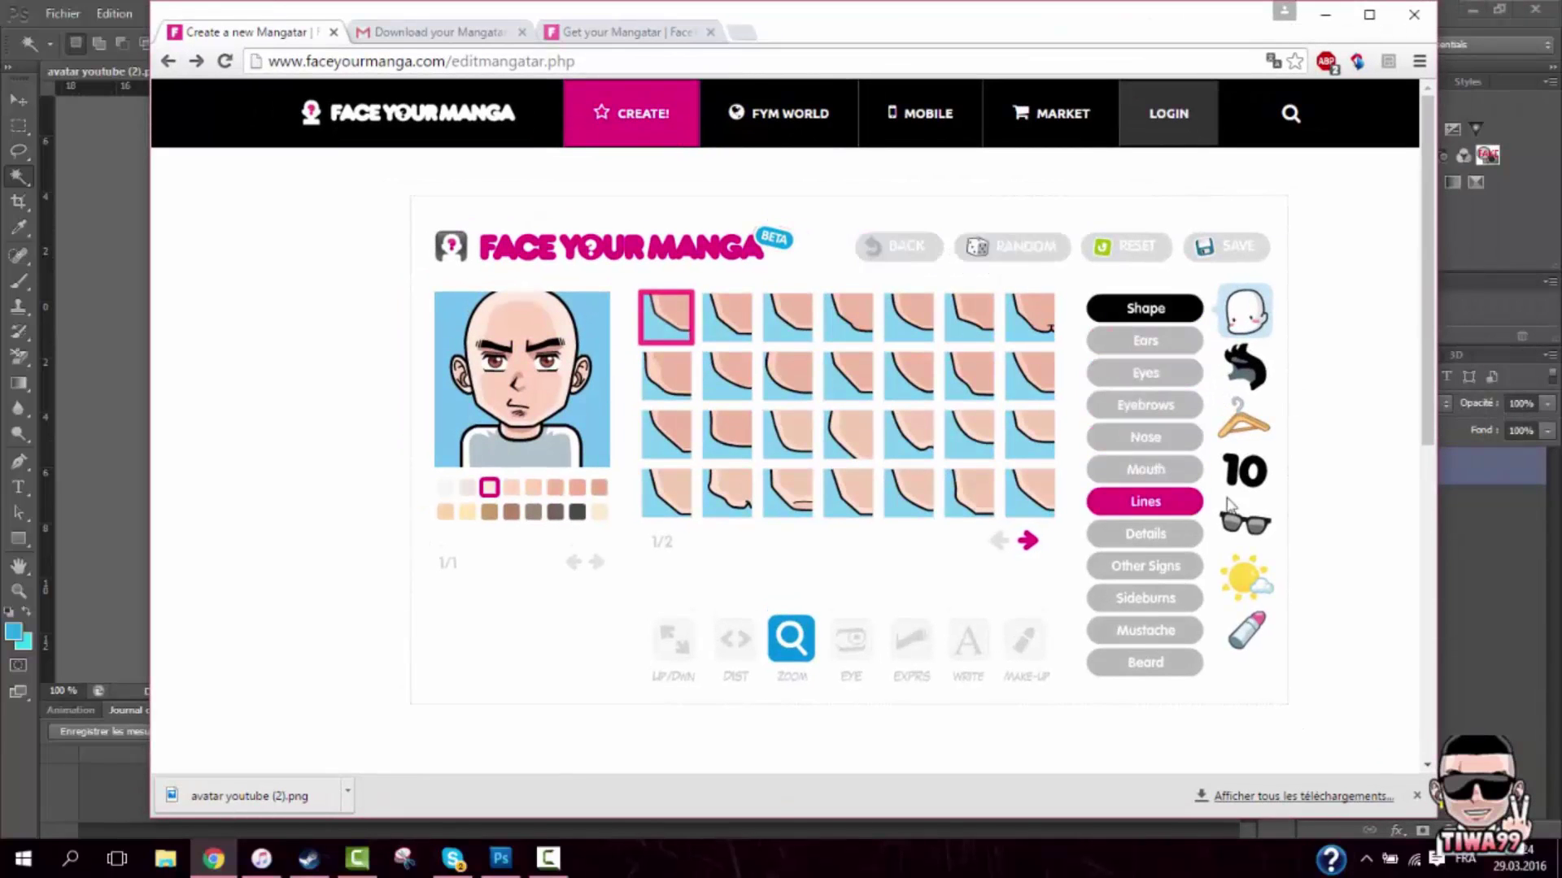
# Try the hand gestures among the Gadgets accessories on the avatar, finishing with the hand holding a cigarette
pyautogui.click(1249, 435)
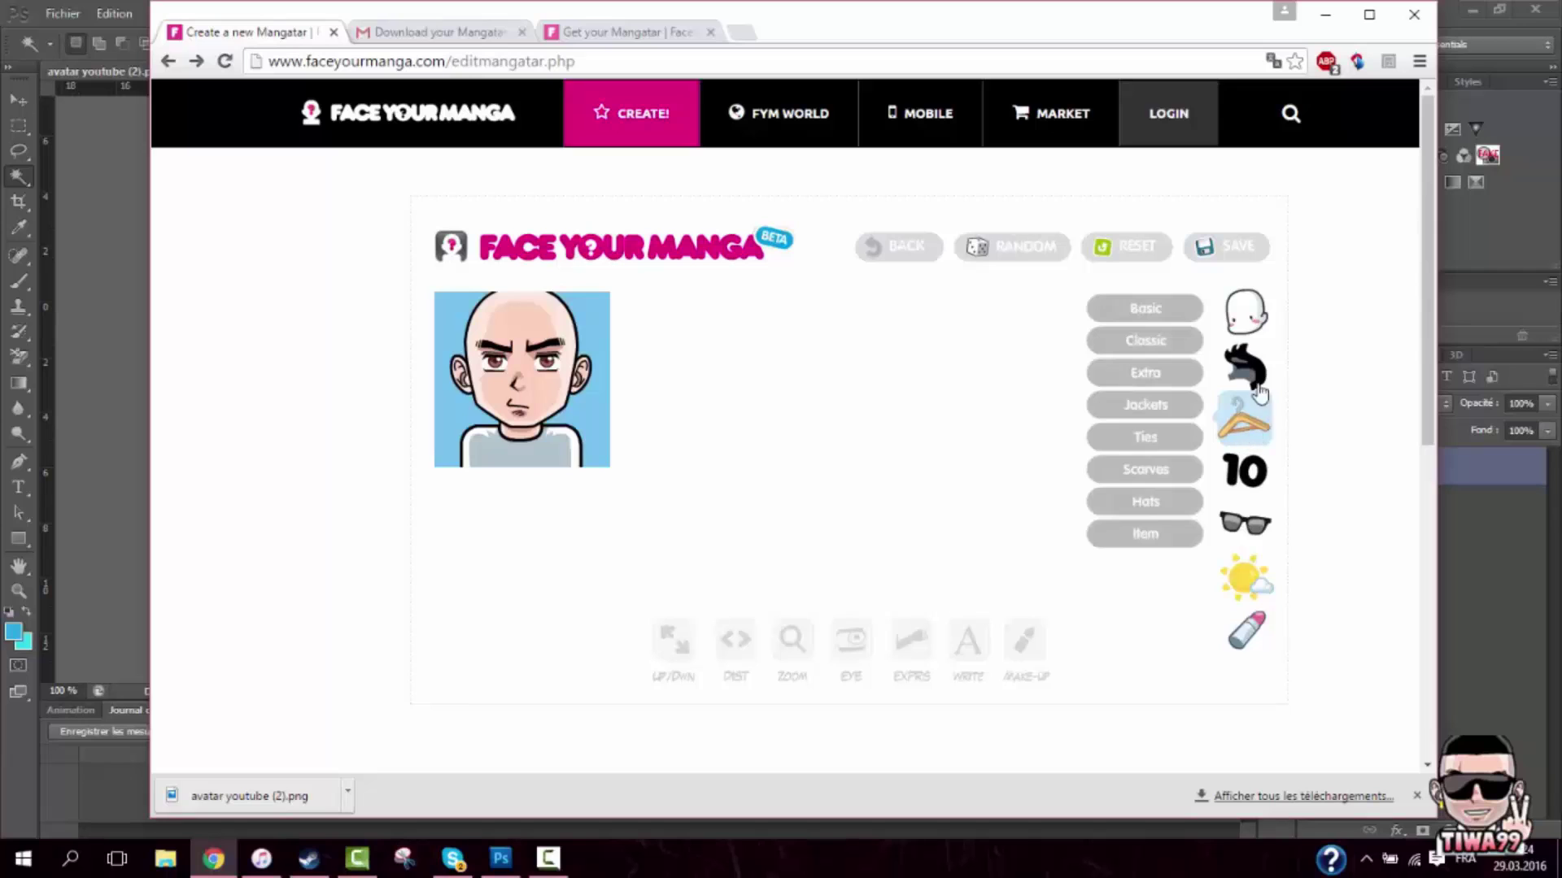
pyautogui.click(1245, 523)
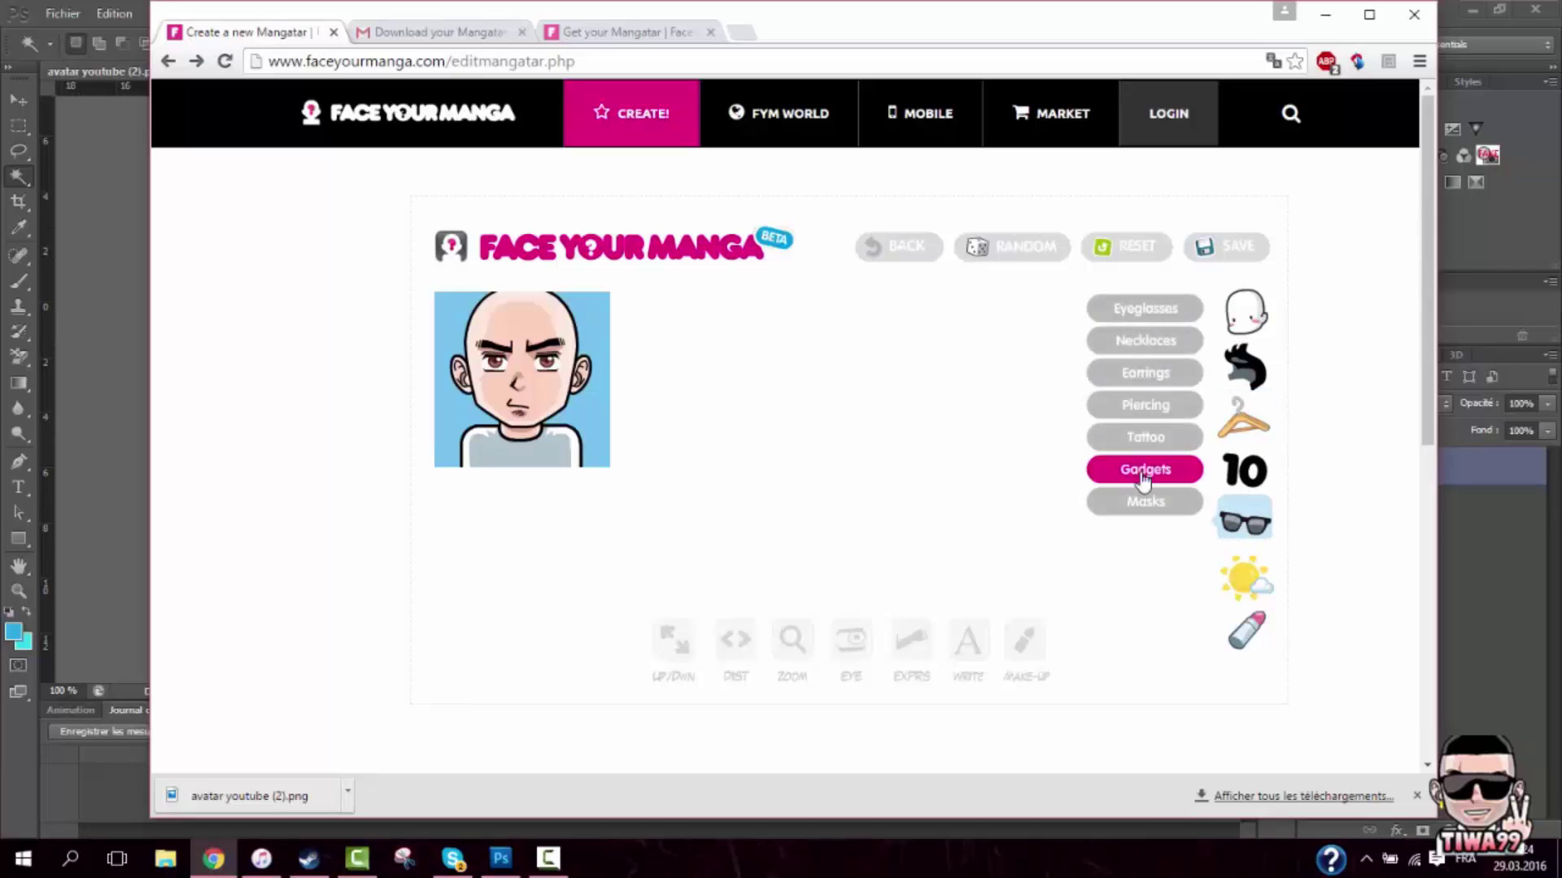
pyautogui.click(1143, 476)
pyautogui.click(738, 319)
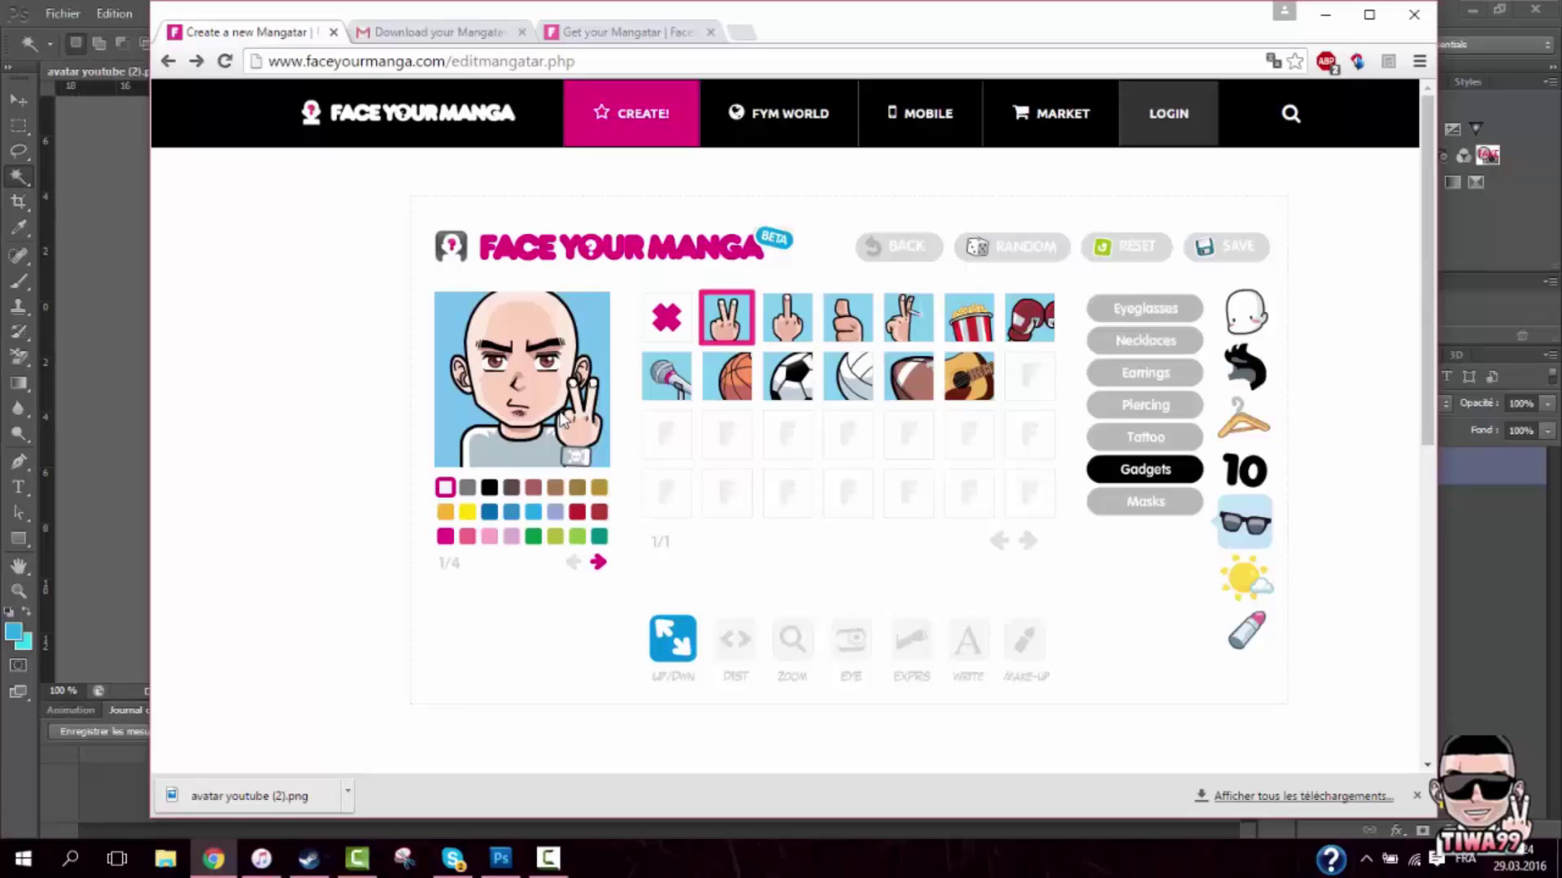
pyautogui.click(909, 317)
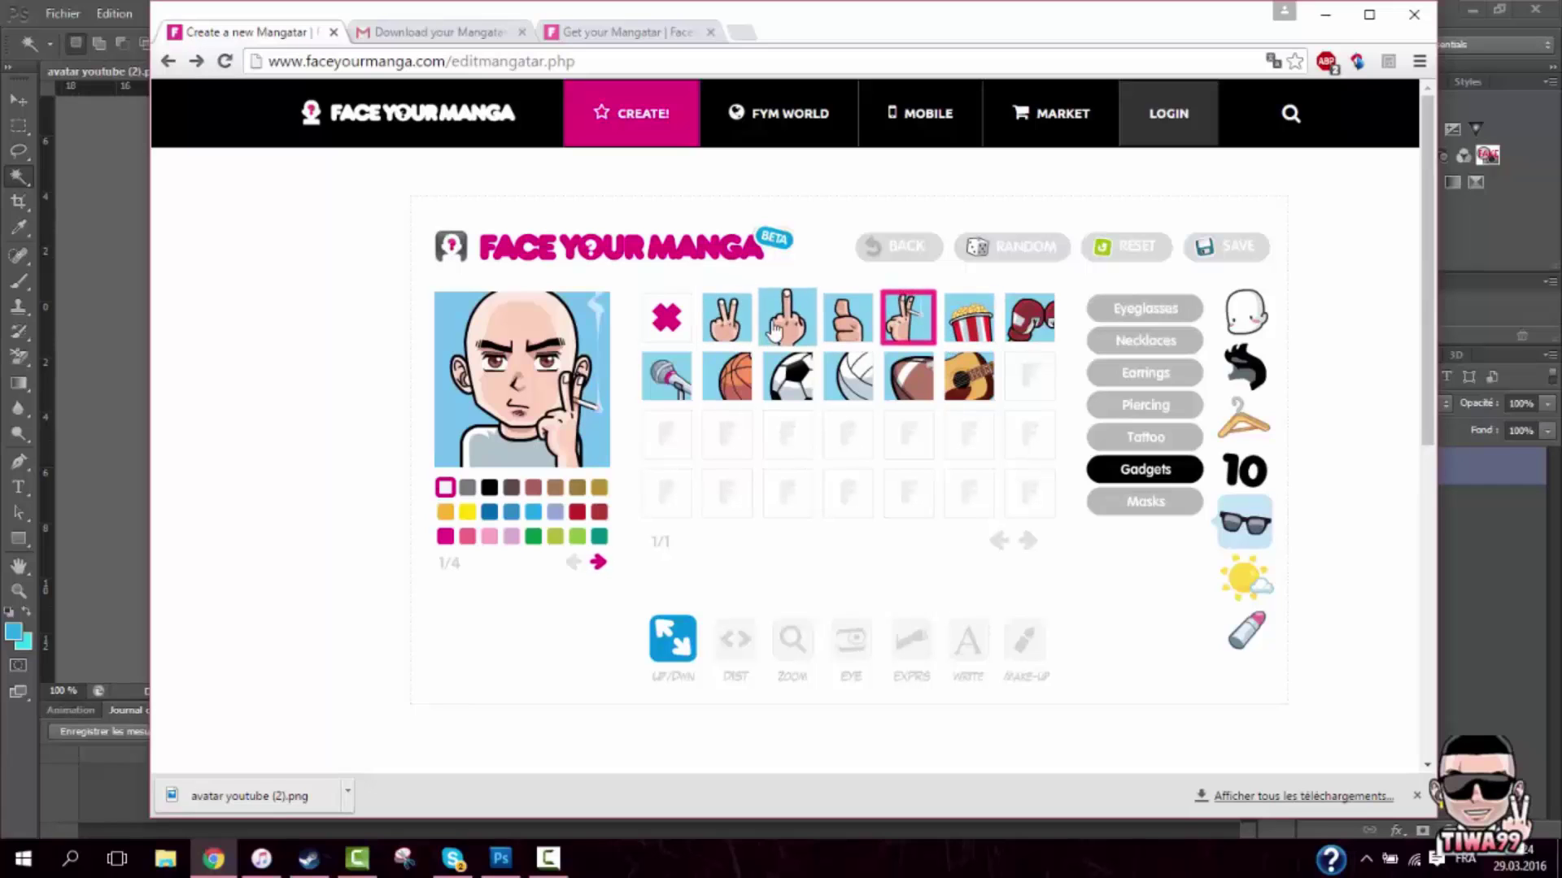
pyautogui.click(786, 317)
pyautogui.click(846, 329)
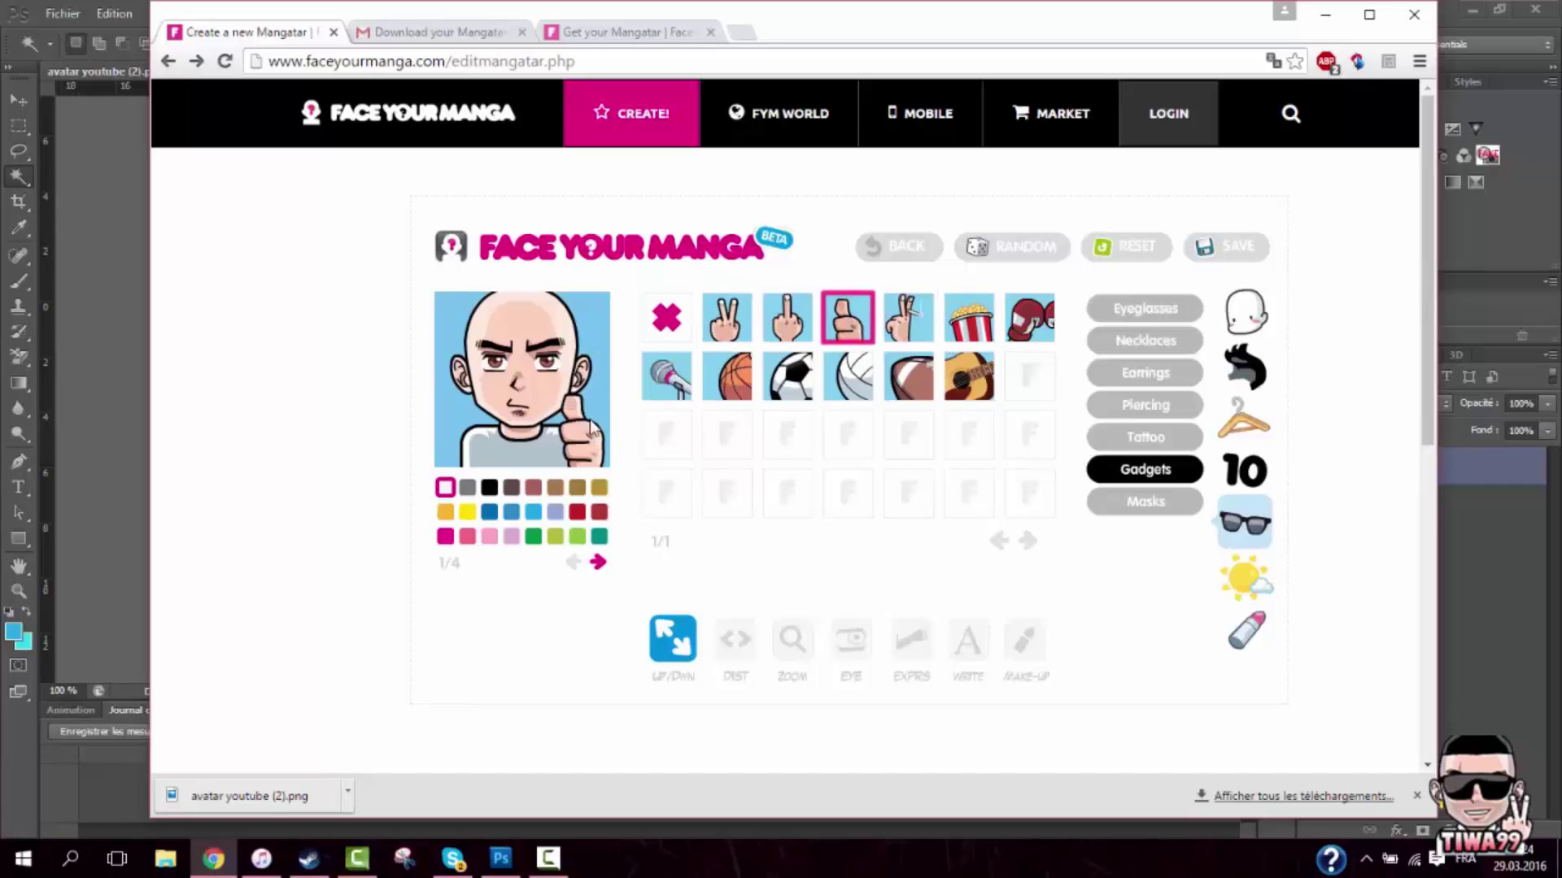
pyautogui.click(909, 317)
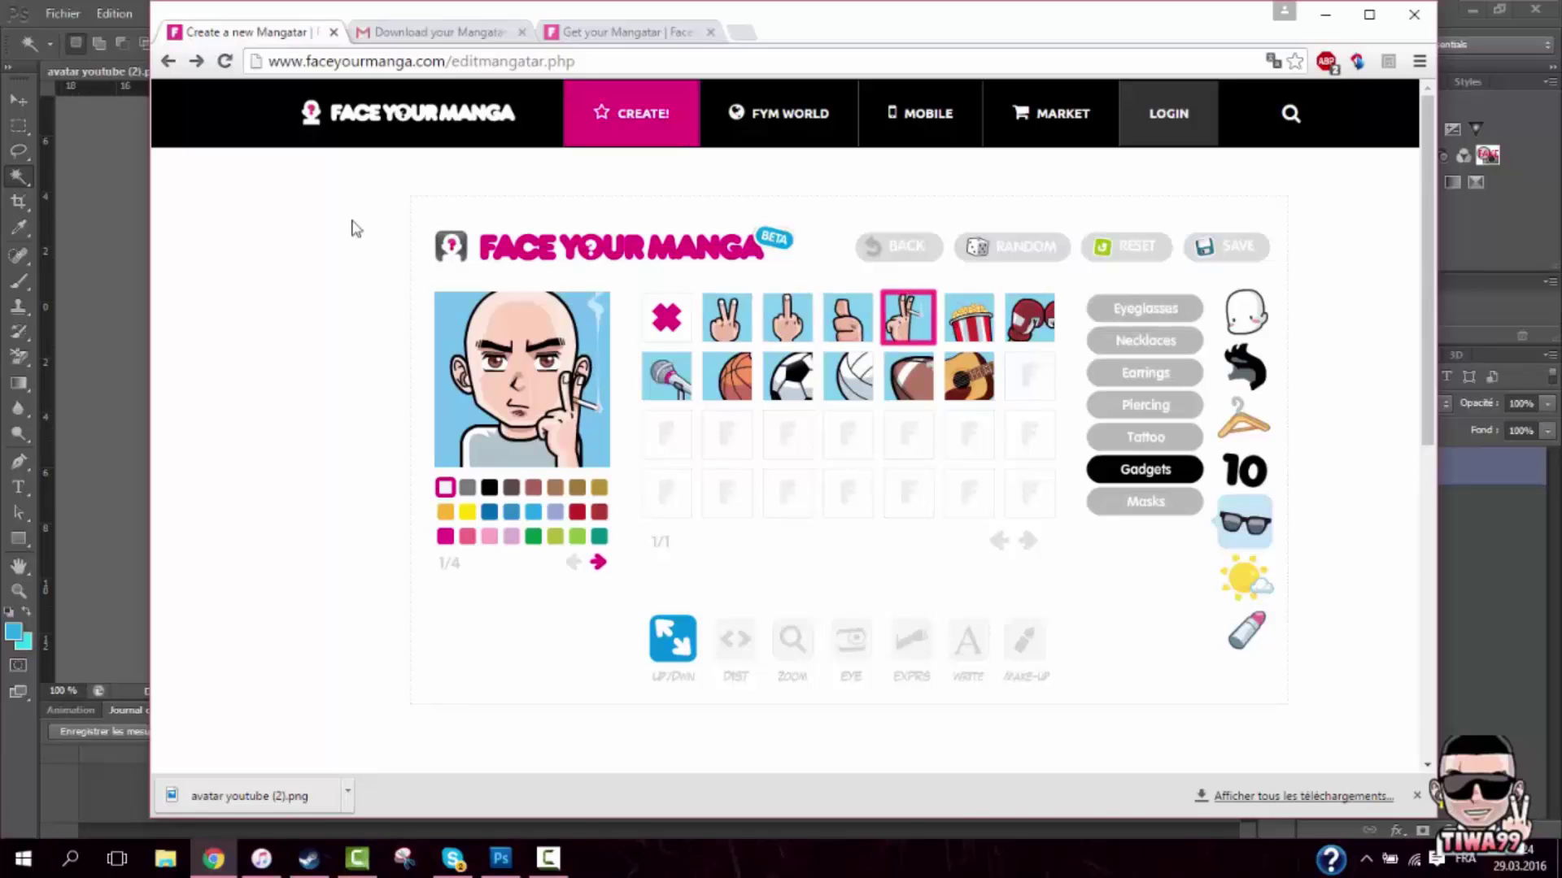
# Switch back to Photoshop and add the text "tiWa99" across the lower part of the avatar in white 30 pt Dredwerkz
pyautogui.click(115, 296)
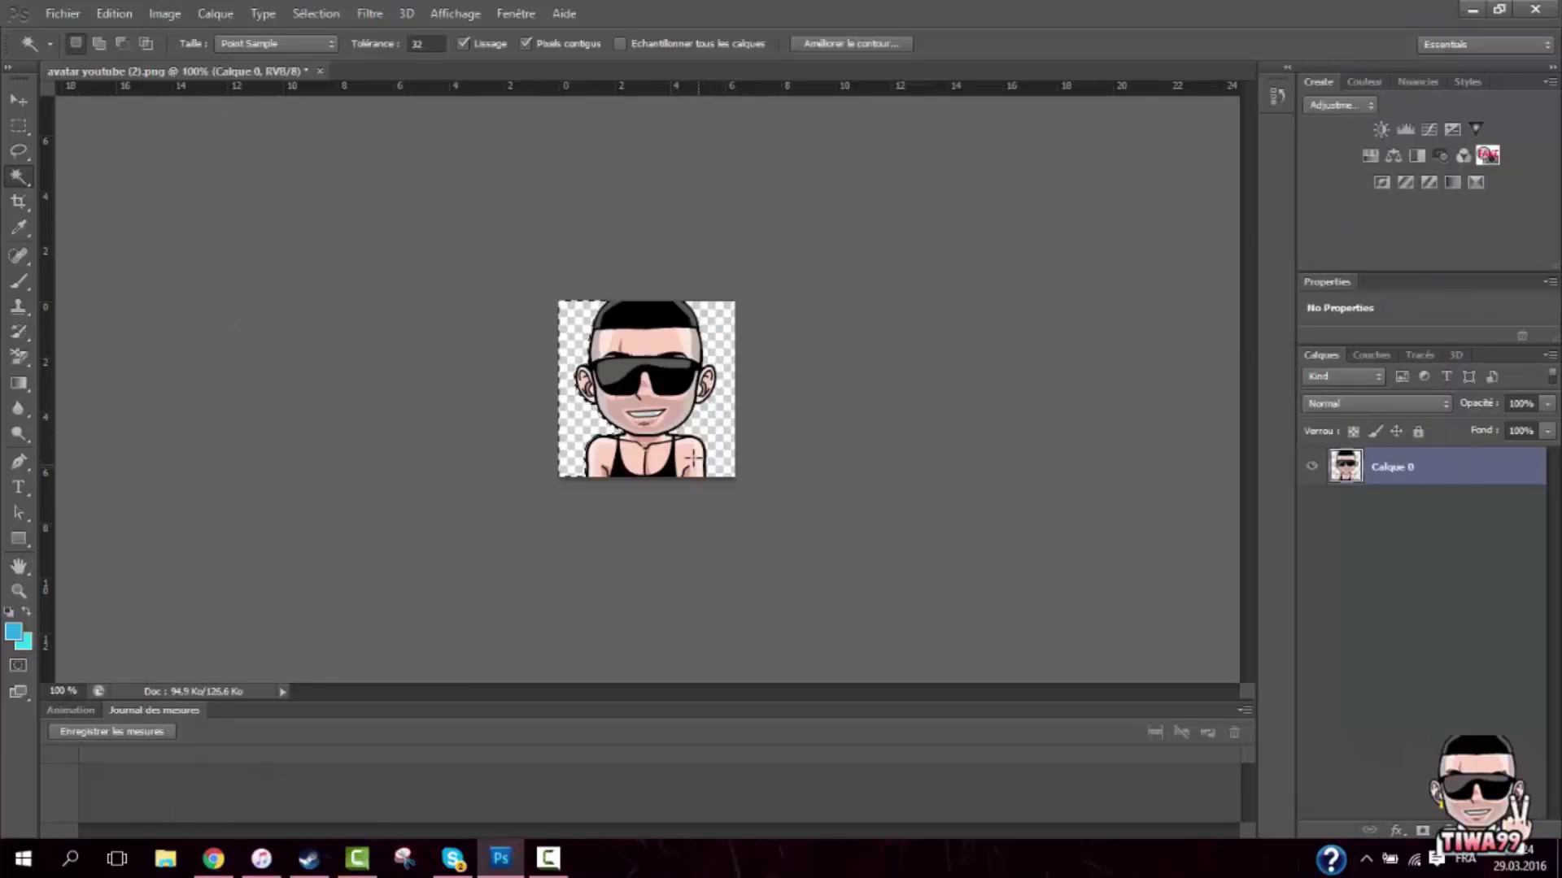
pyautogui.click(1410, 578)
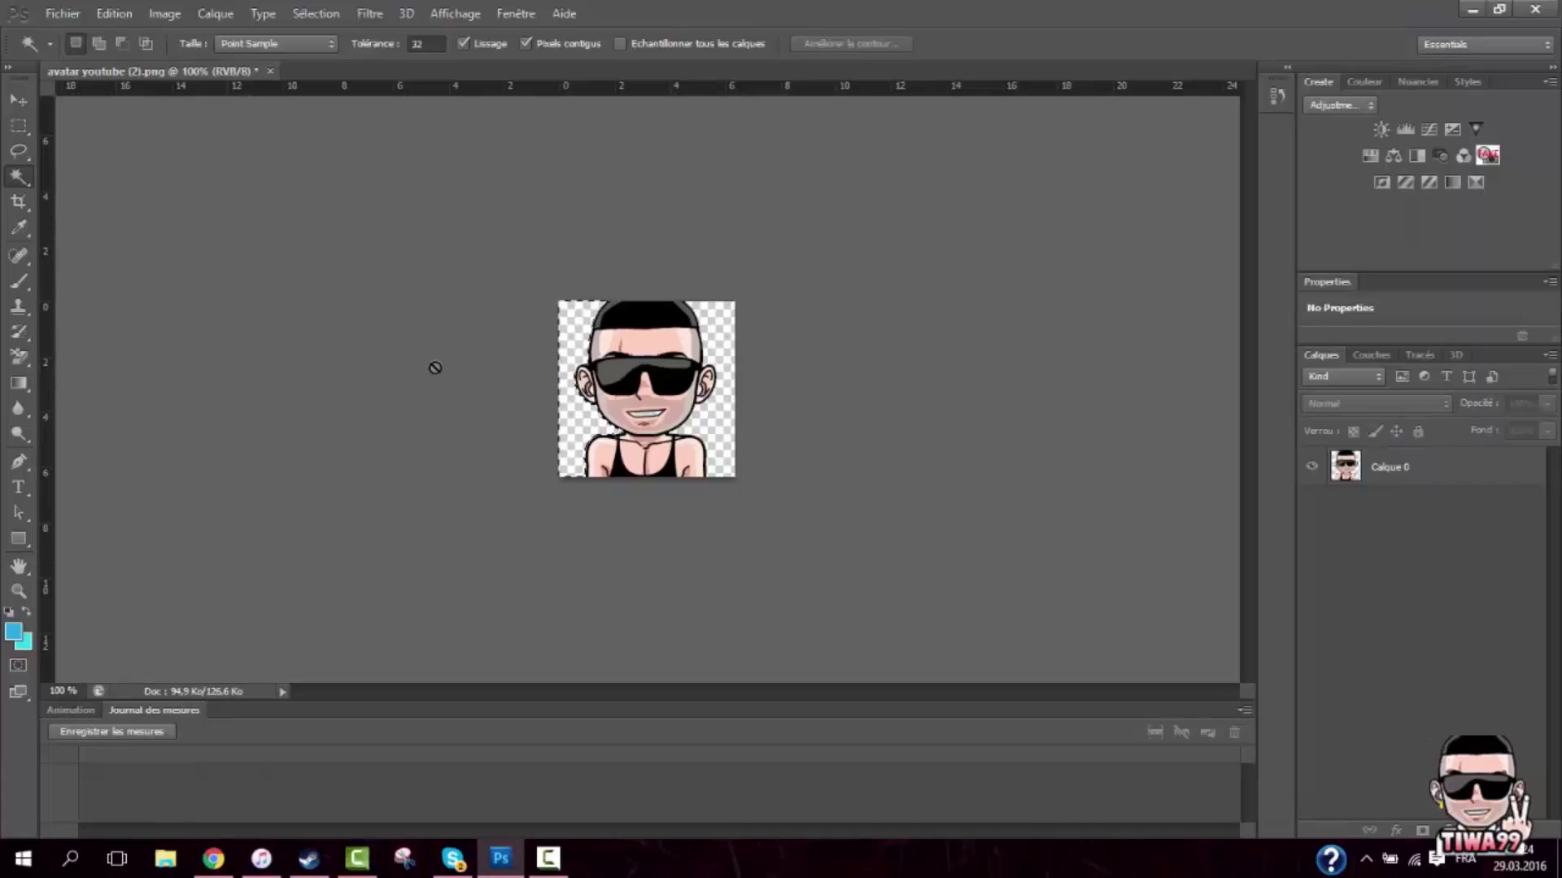
pyautogui.click(18, 486)
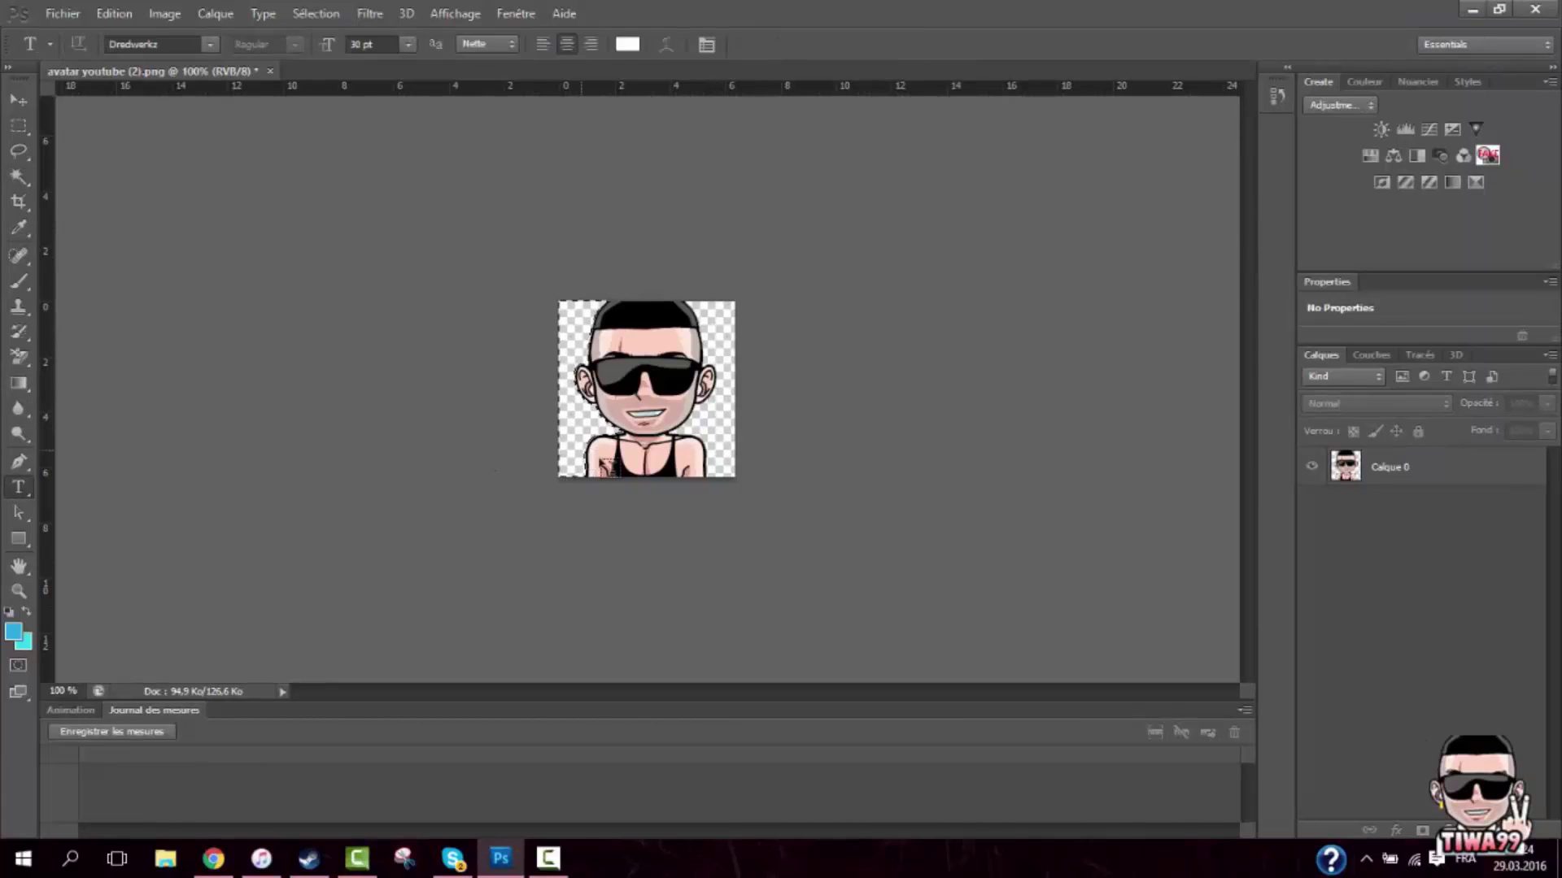
pyautogui.click(612, 476)
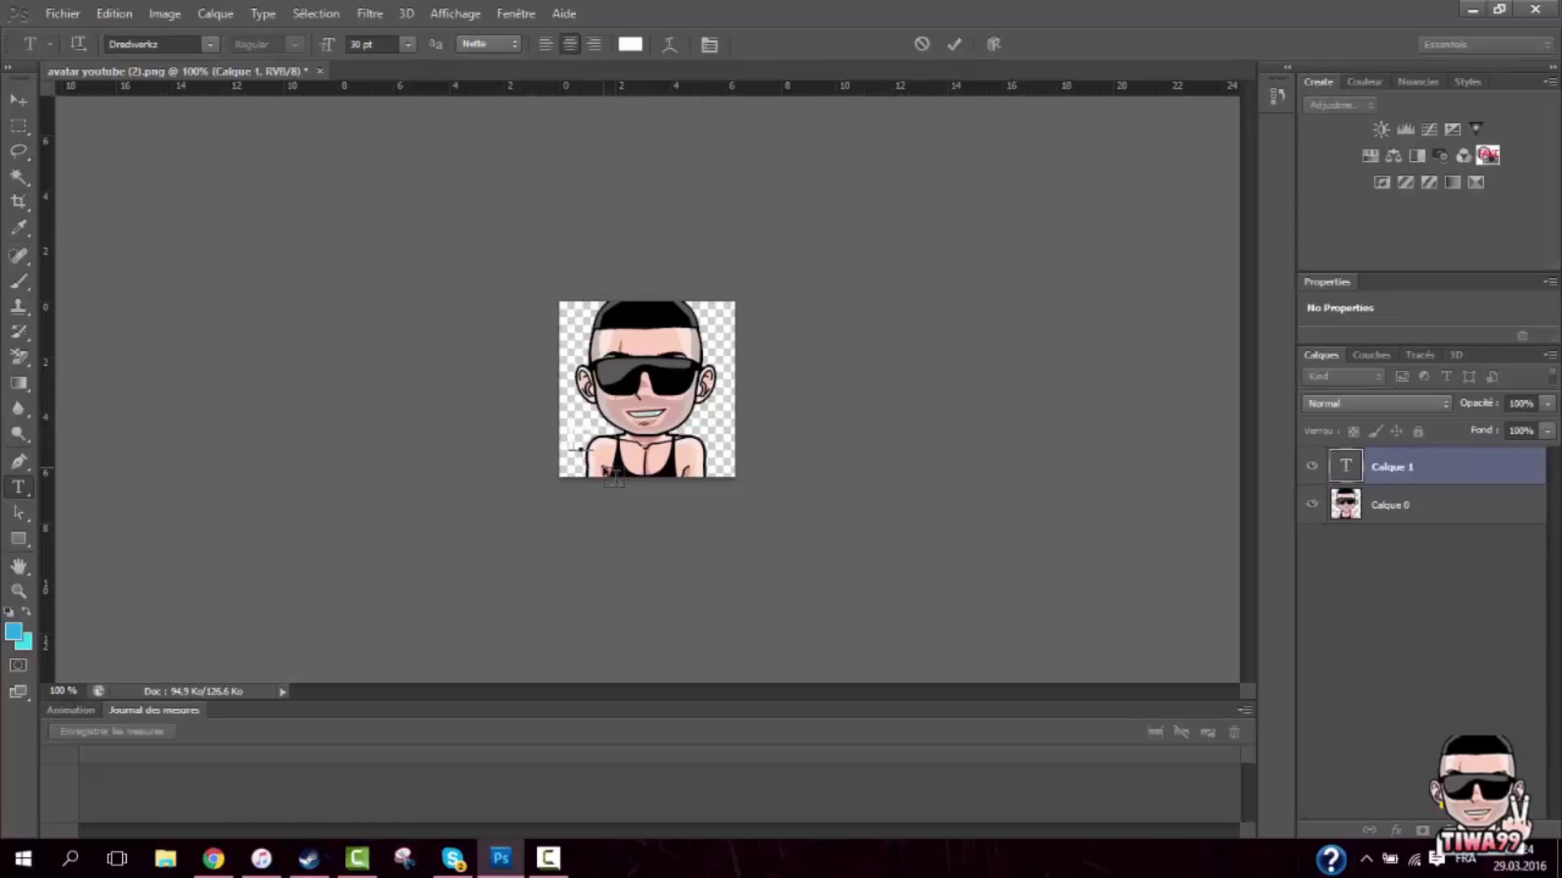
pyautogui.write('TIWA99')
pyautogui.moveTo(637, 490); pyautogui.dragTo(712, 512)
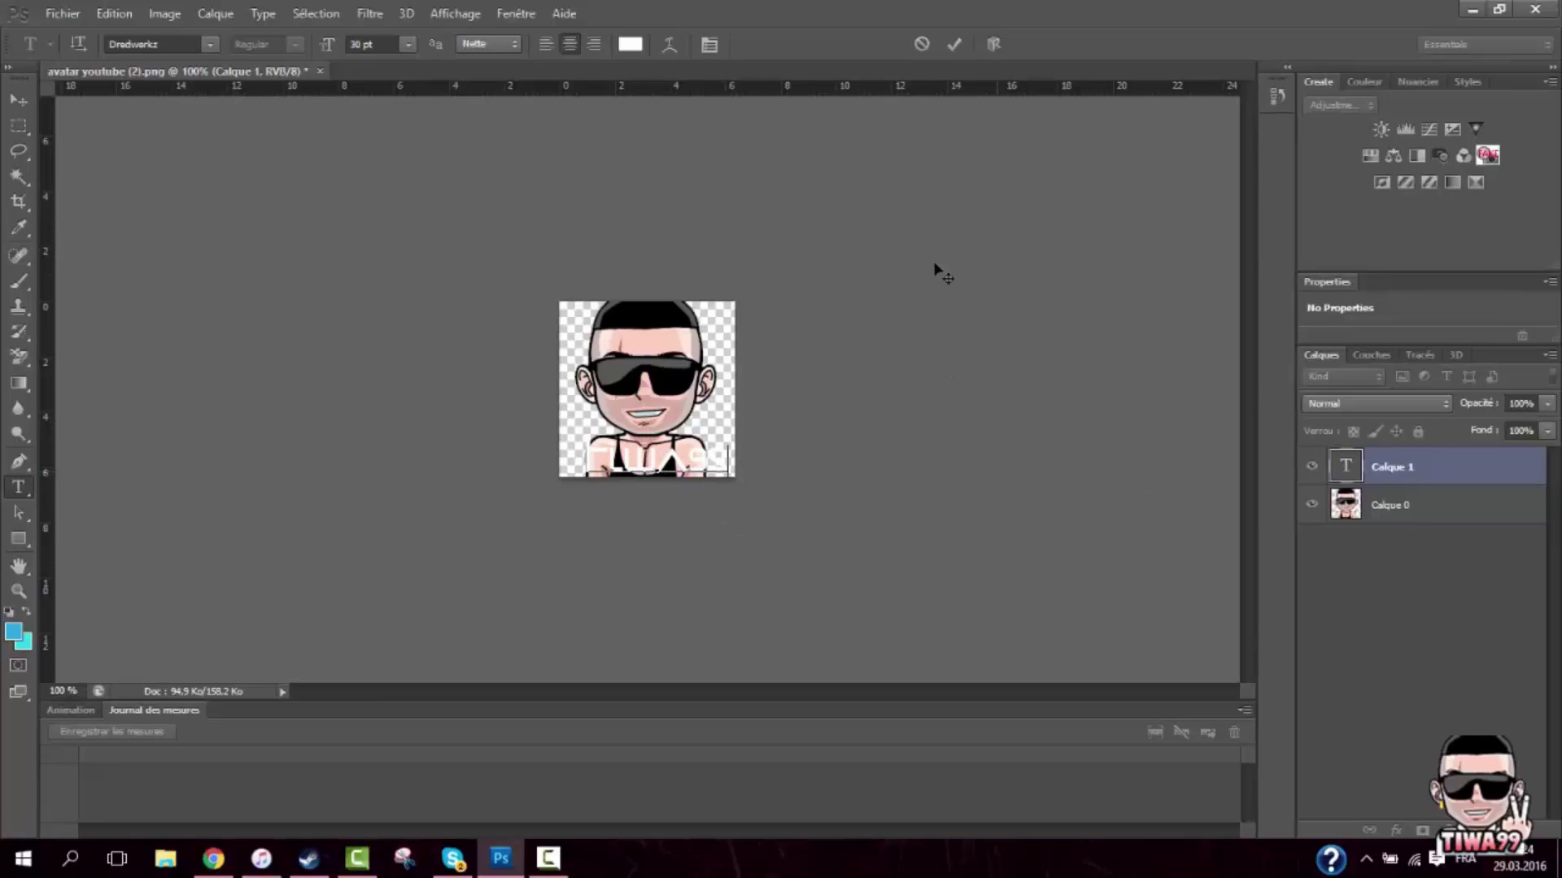
pyautogui.click(957, 46)
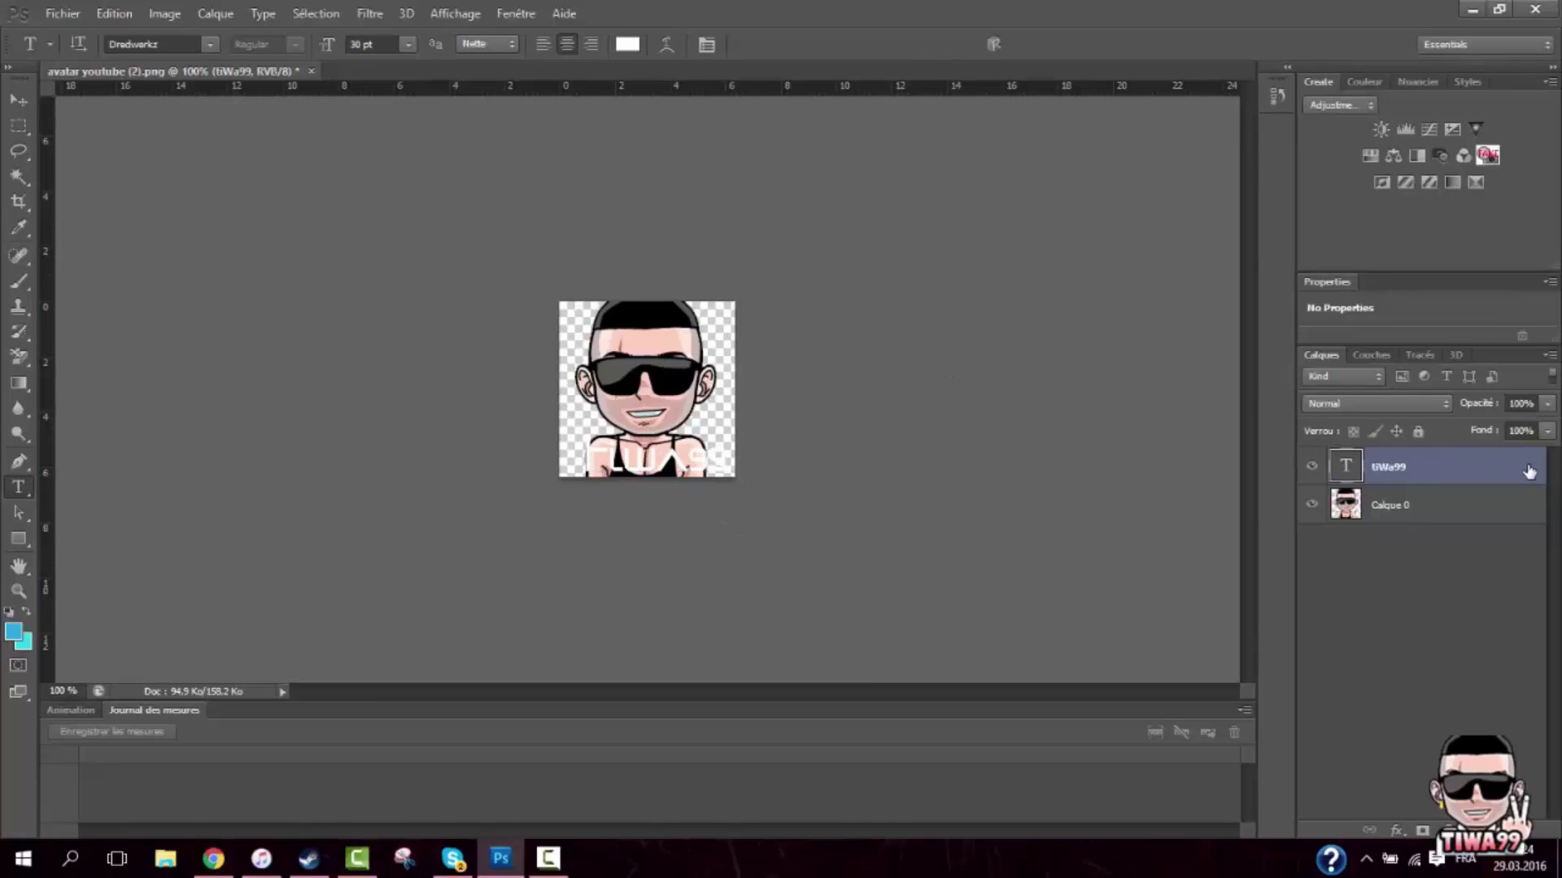
# Add a drop shadow and a stroke to the tiWa99 text layer, and move the text slightly left on the avatar
pyautogui.doubleClick(1529, 490)
pyautogui.moveTo(1458, 223); pyautogui.dragTo(1300, 190)
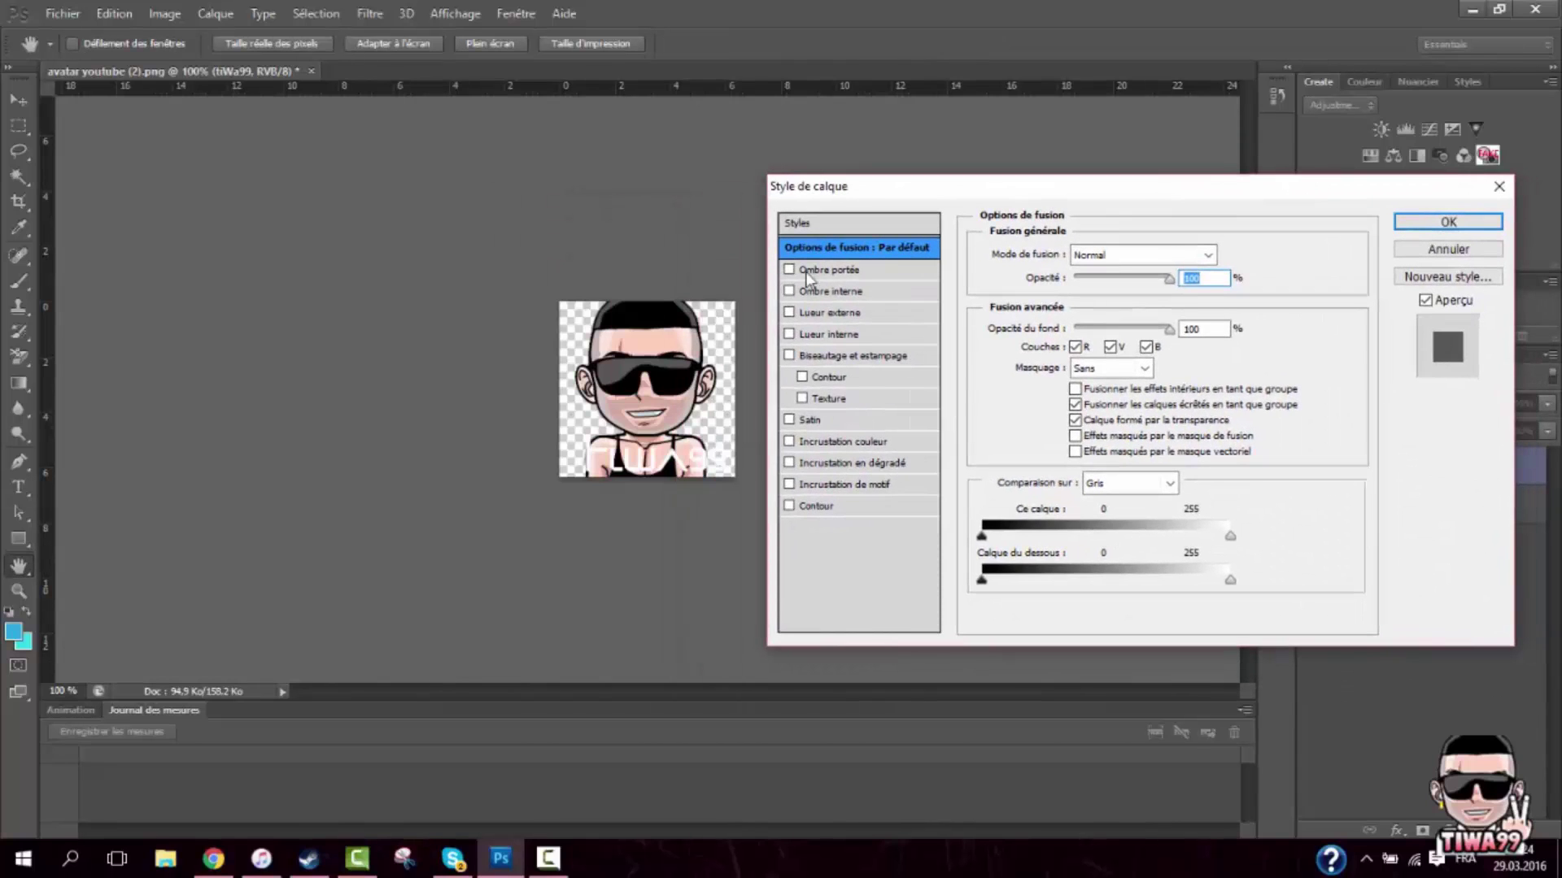
pyautogui.click(790, 270)
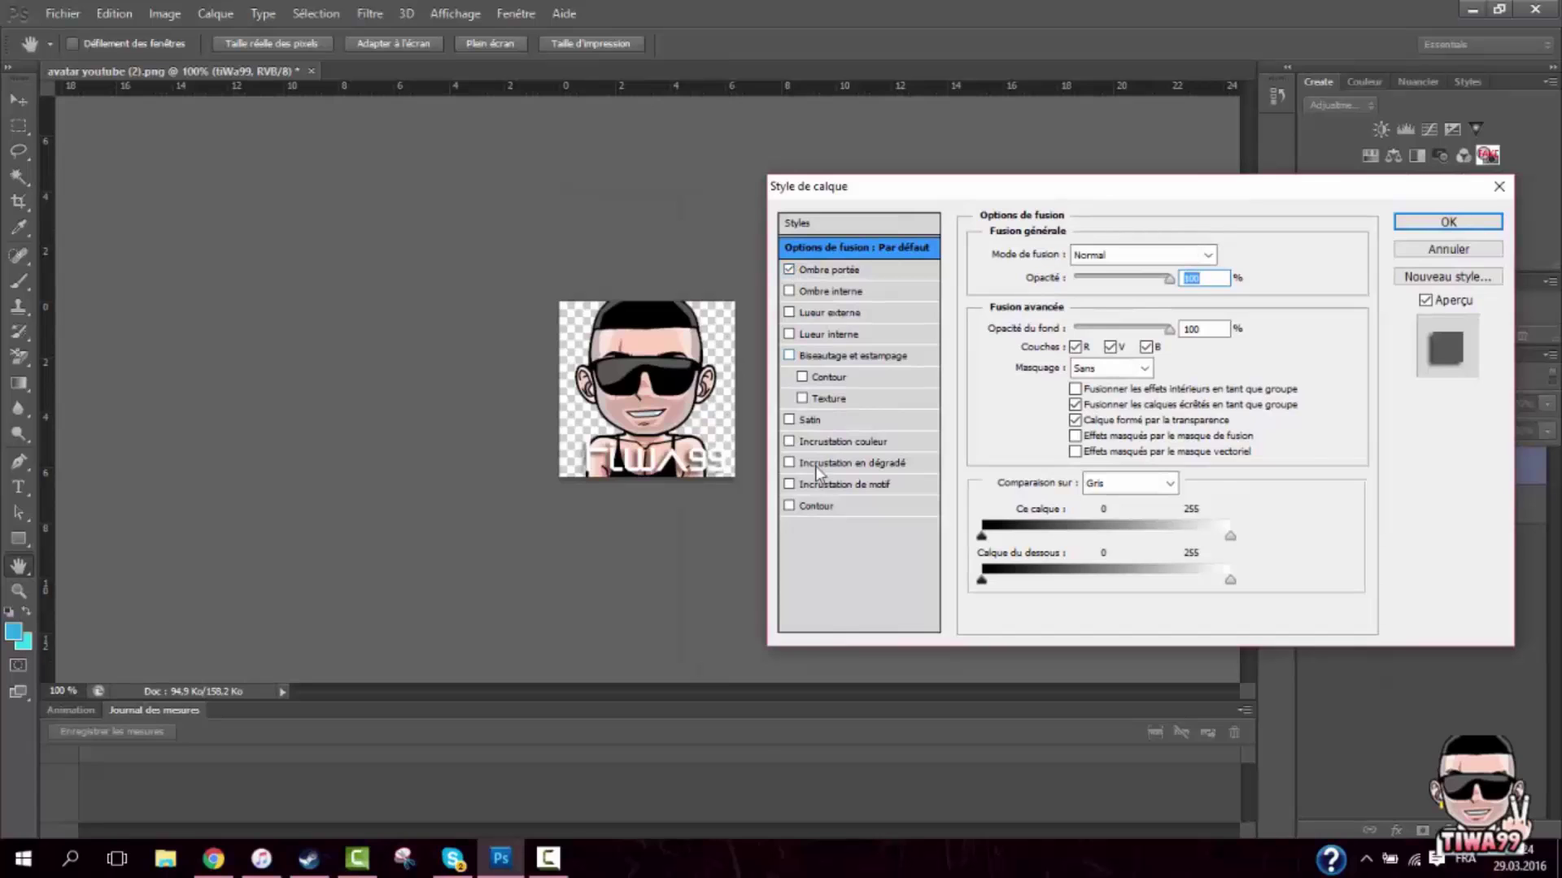
pyautogui.click(789, 505)
pyautogui.click(1447, 222)
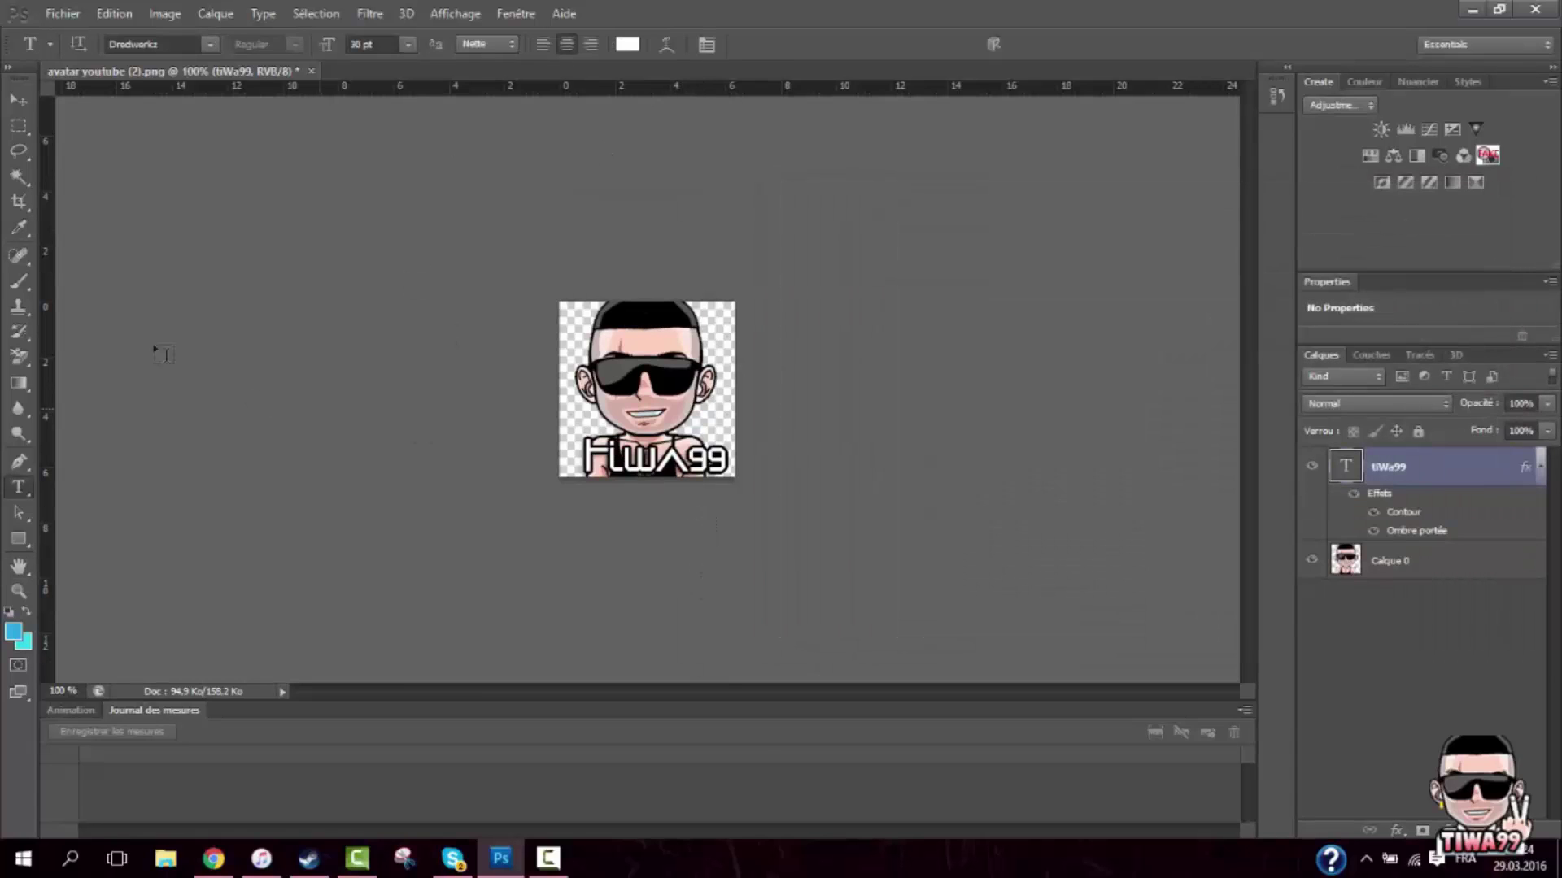
pyautogui.click(18, 99)
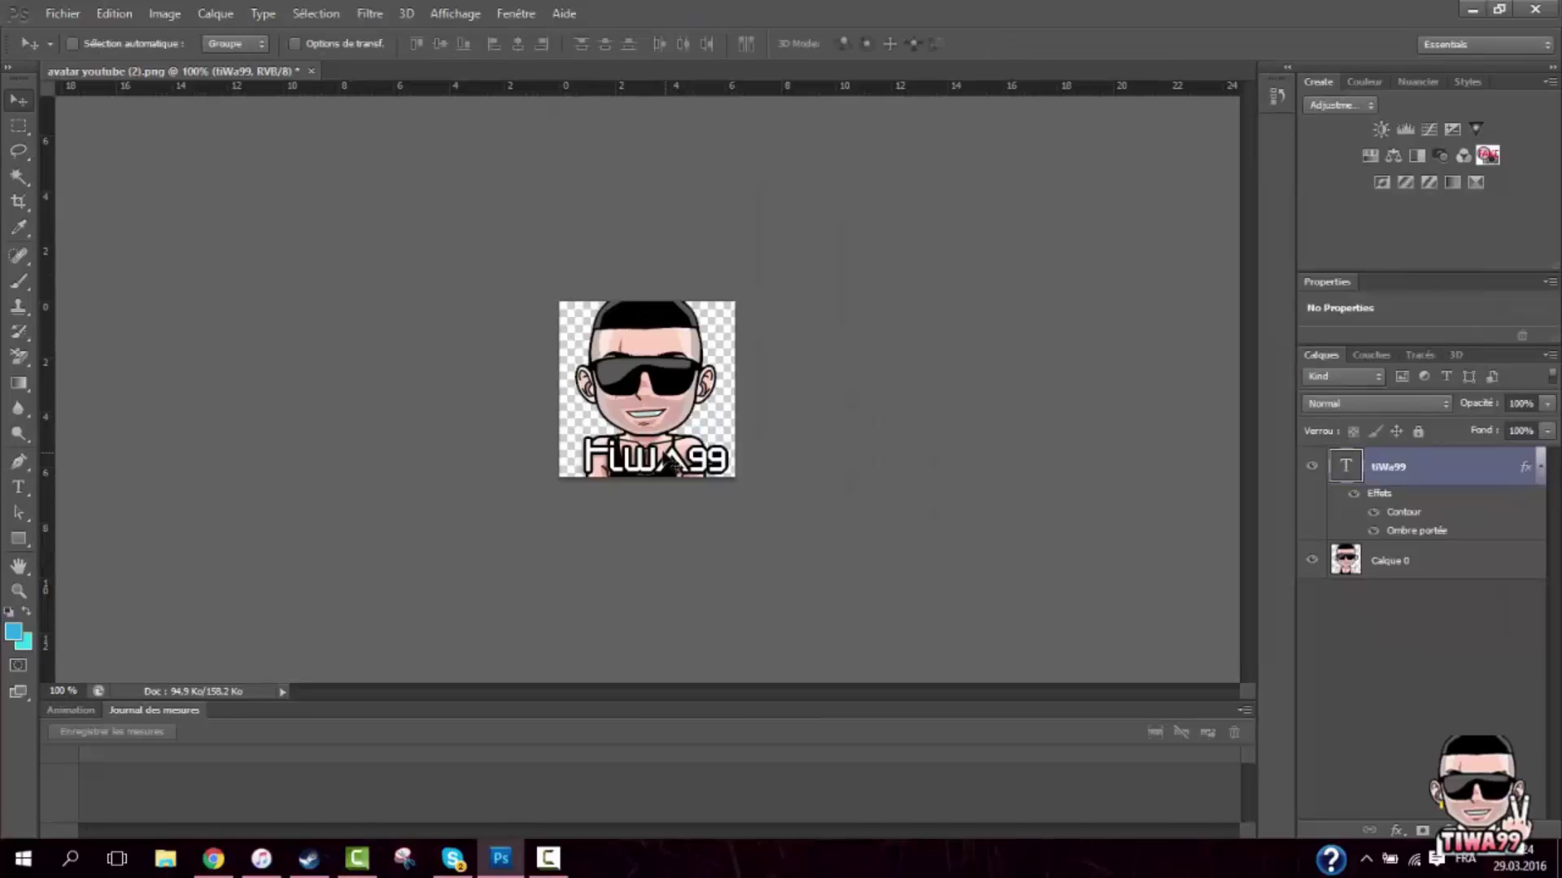
pyautogui.moveTo(669, 466); pyautogui.dragTo(658, 465)
# Select the tiWa99 text on the avatar and try the Space Comics font on it
pyautogui.click(18, 487)
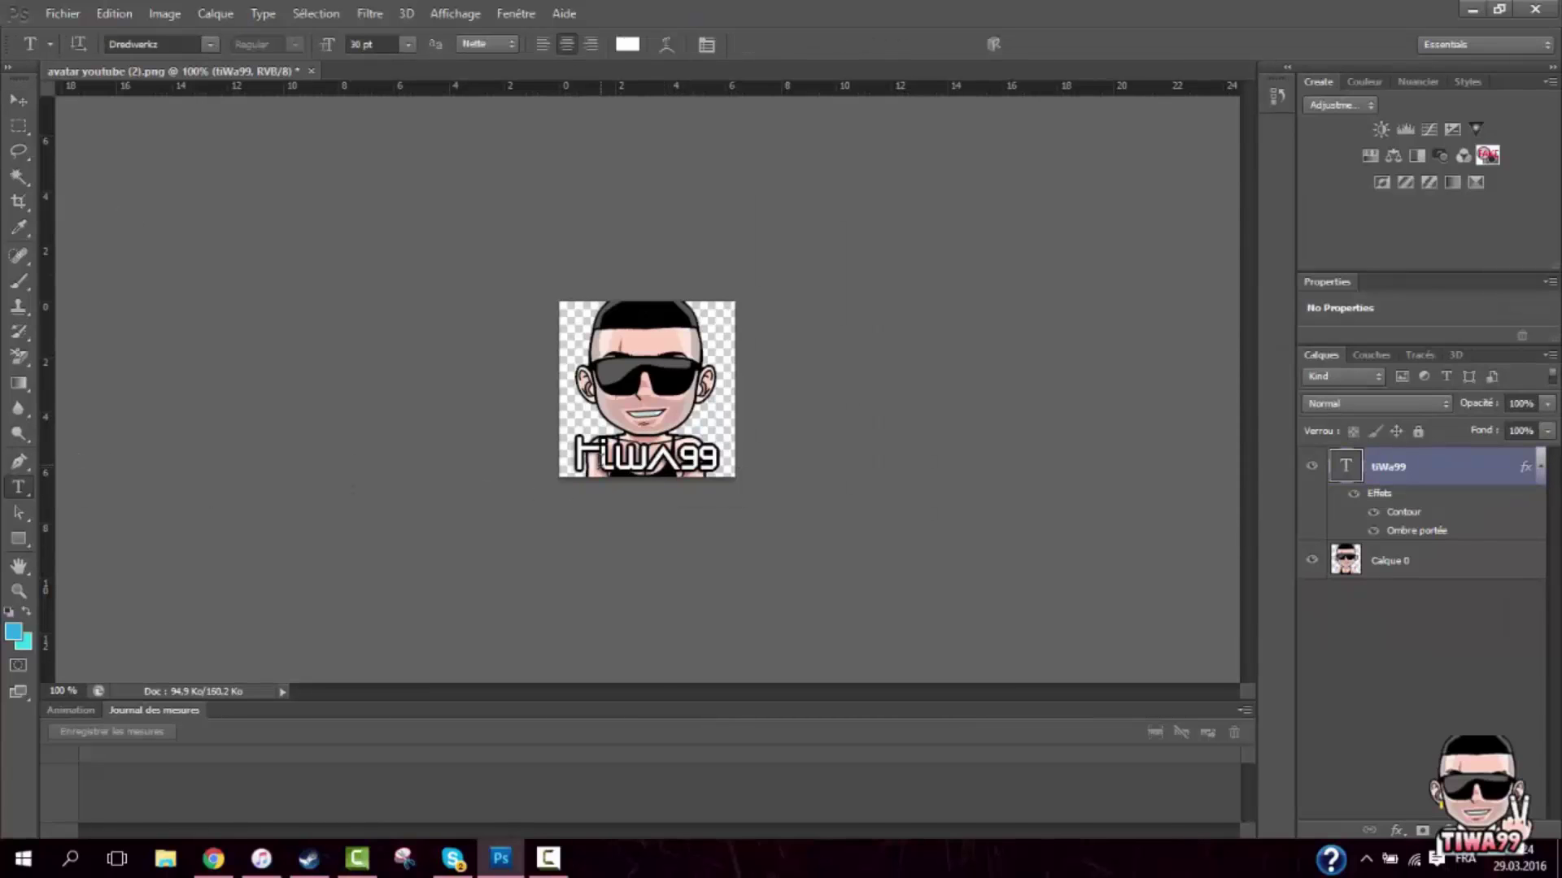
pyautogui.doubleClick(601, 462)
pyautogui.click(208, 44)
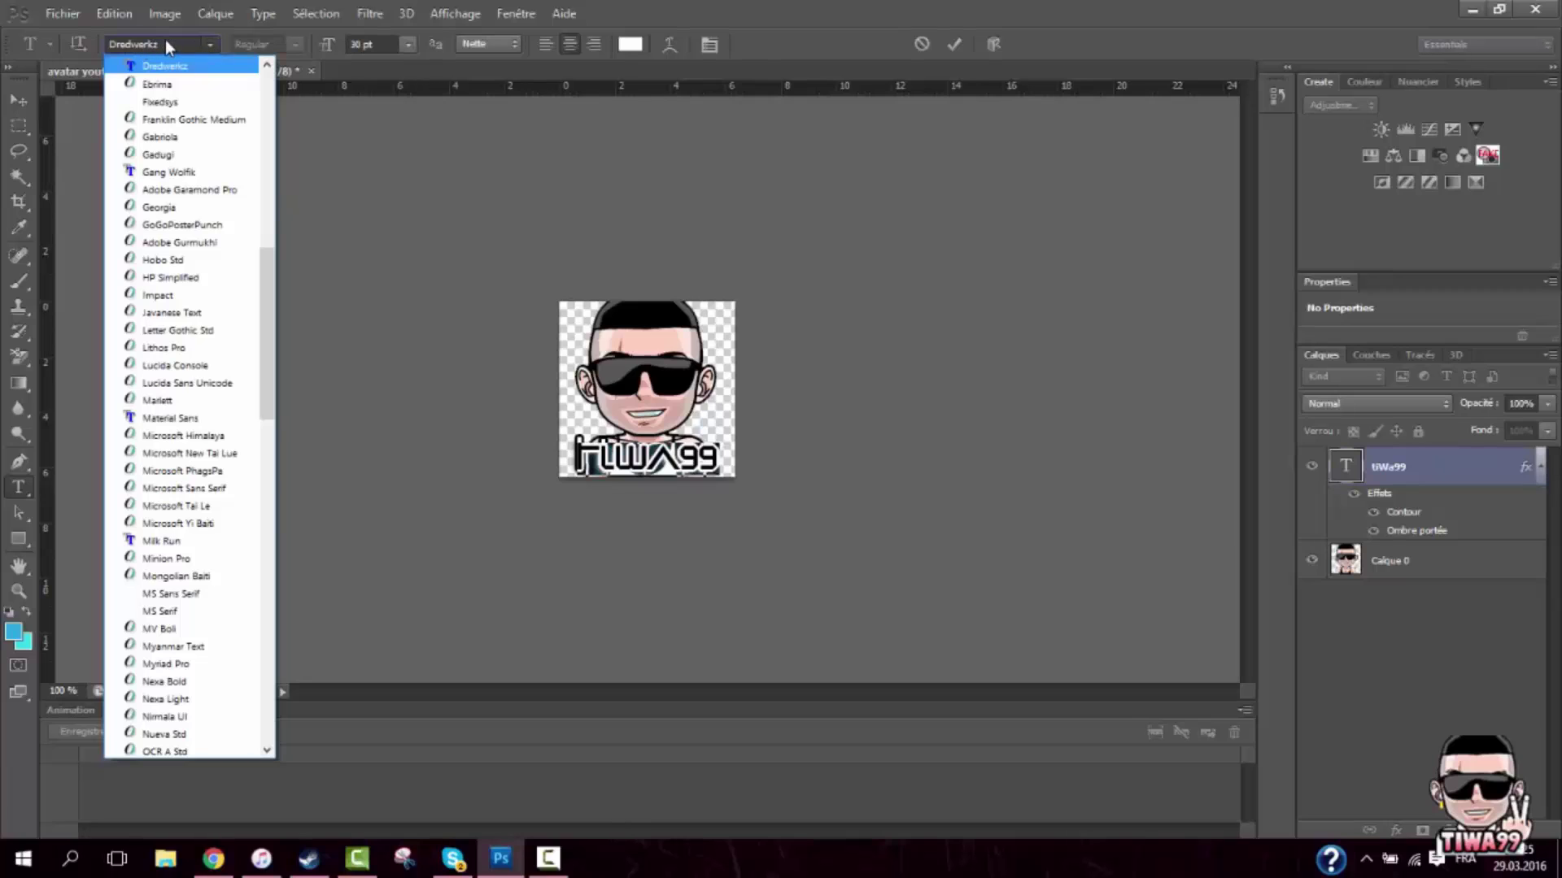
pyautogui.click(169, 42)
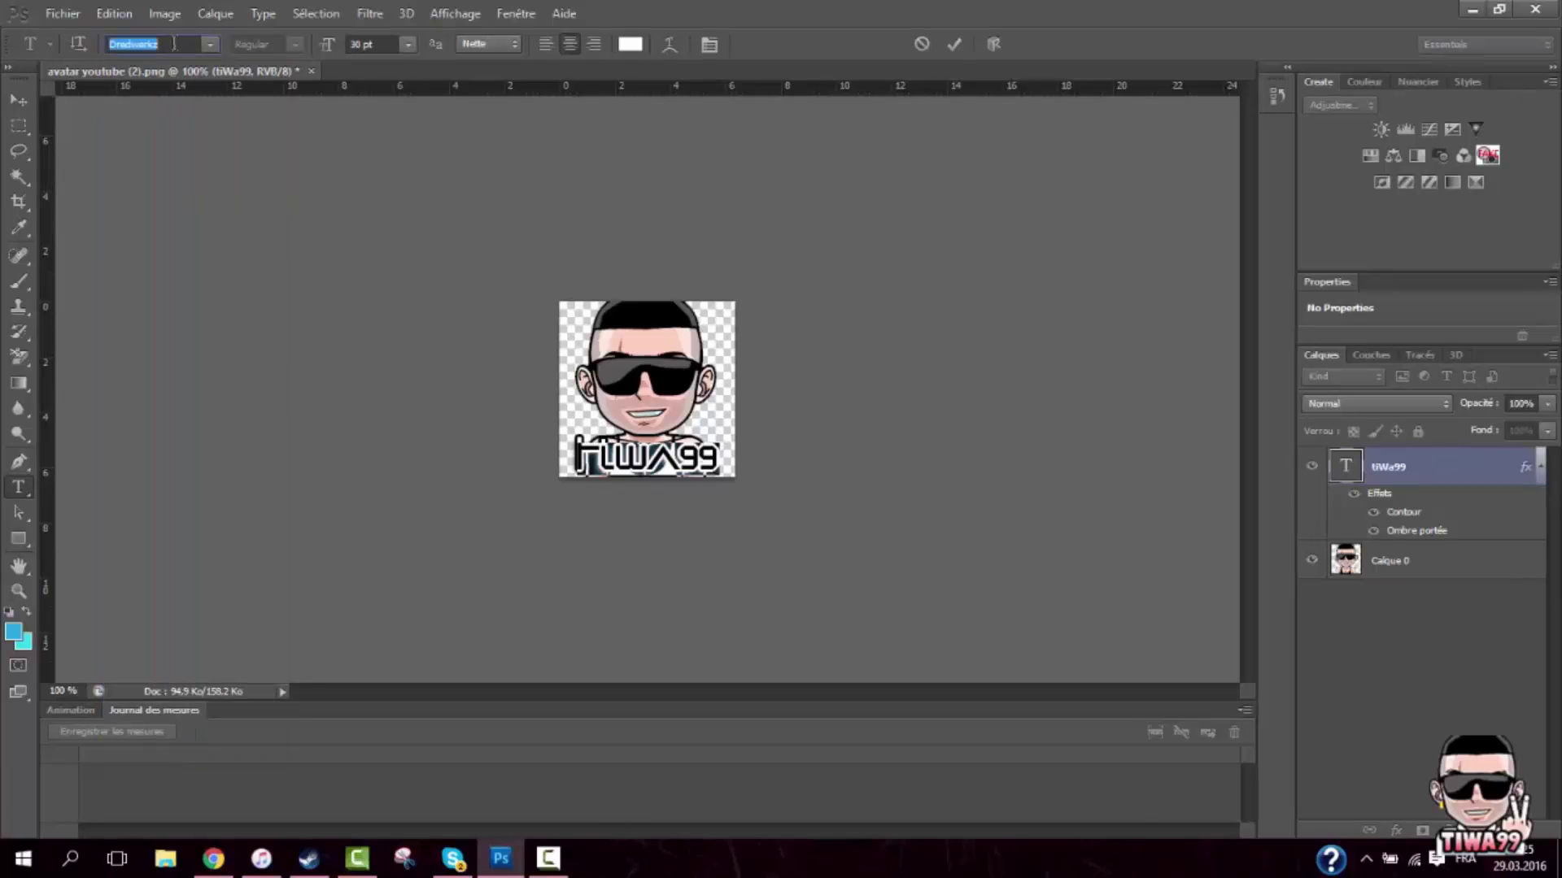
pyautogui.click(208, 44)
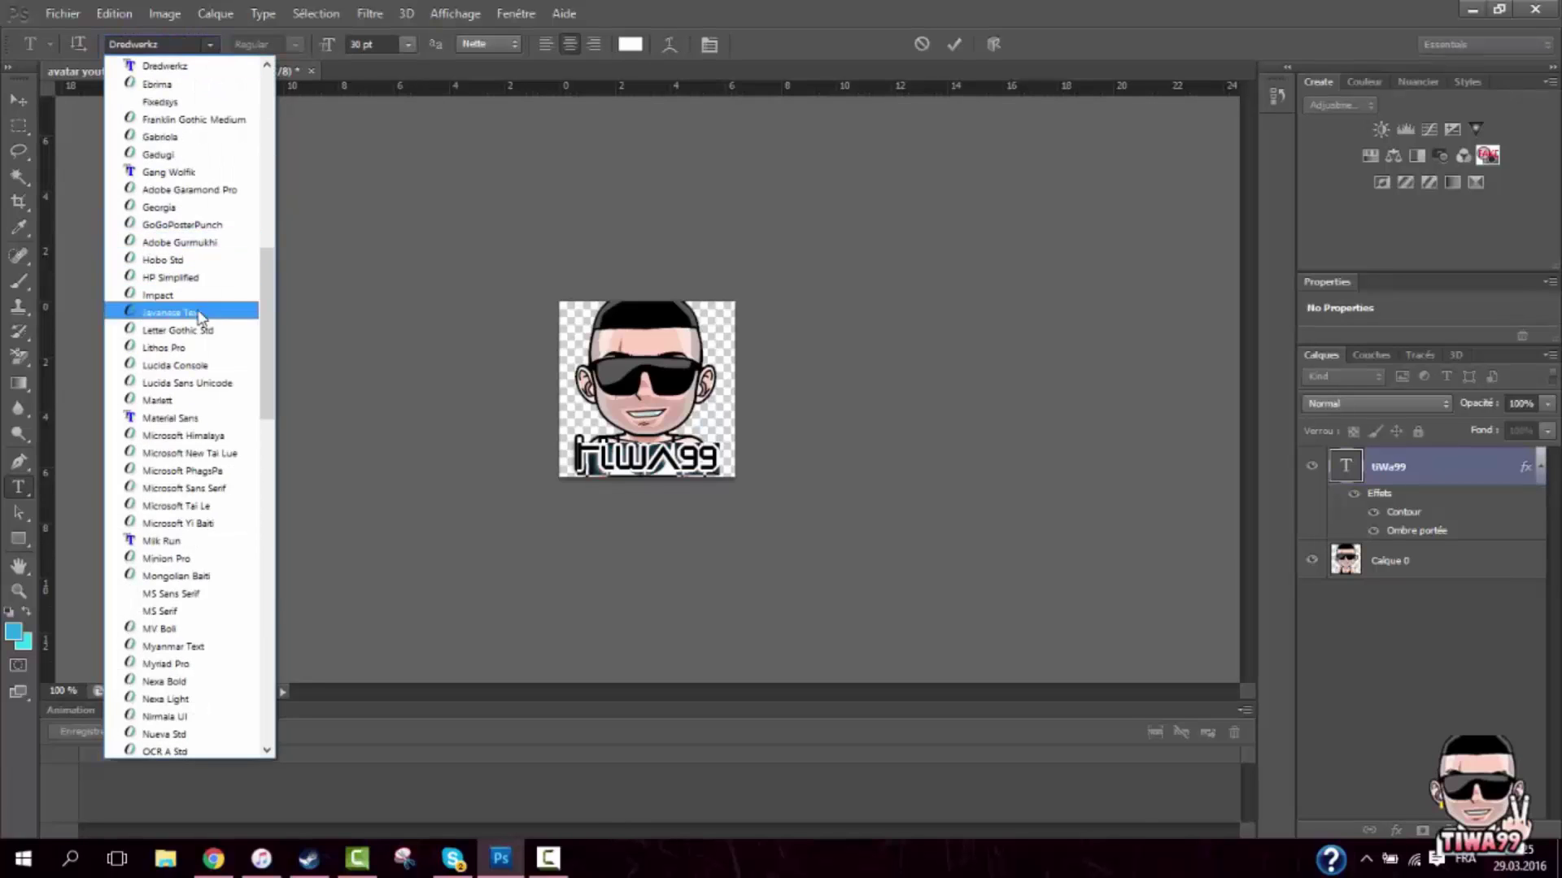
pyautogui.scroll(-3, 196, 411)
pyautogui.scroll(-8, 196, 416)
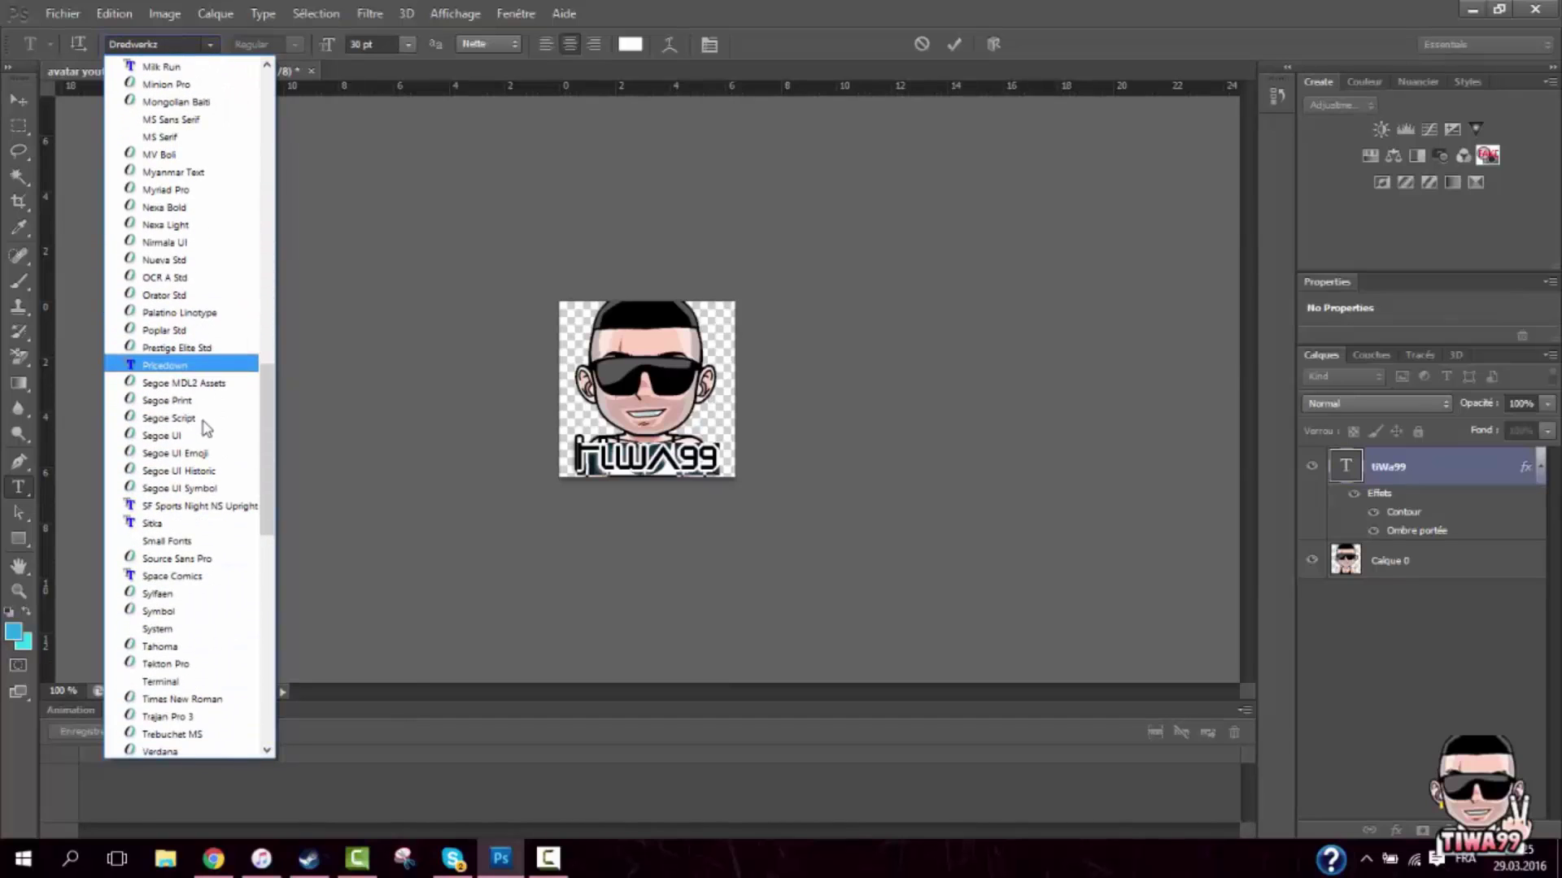
pyautogui.scroll(-2, 200, 431)
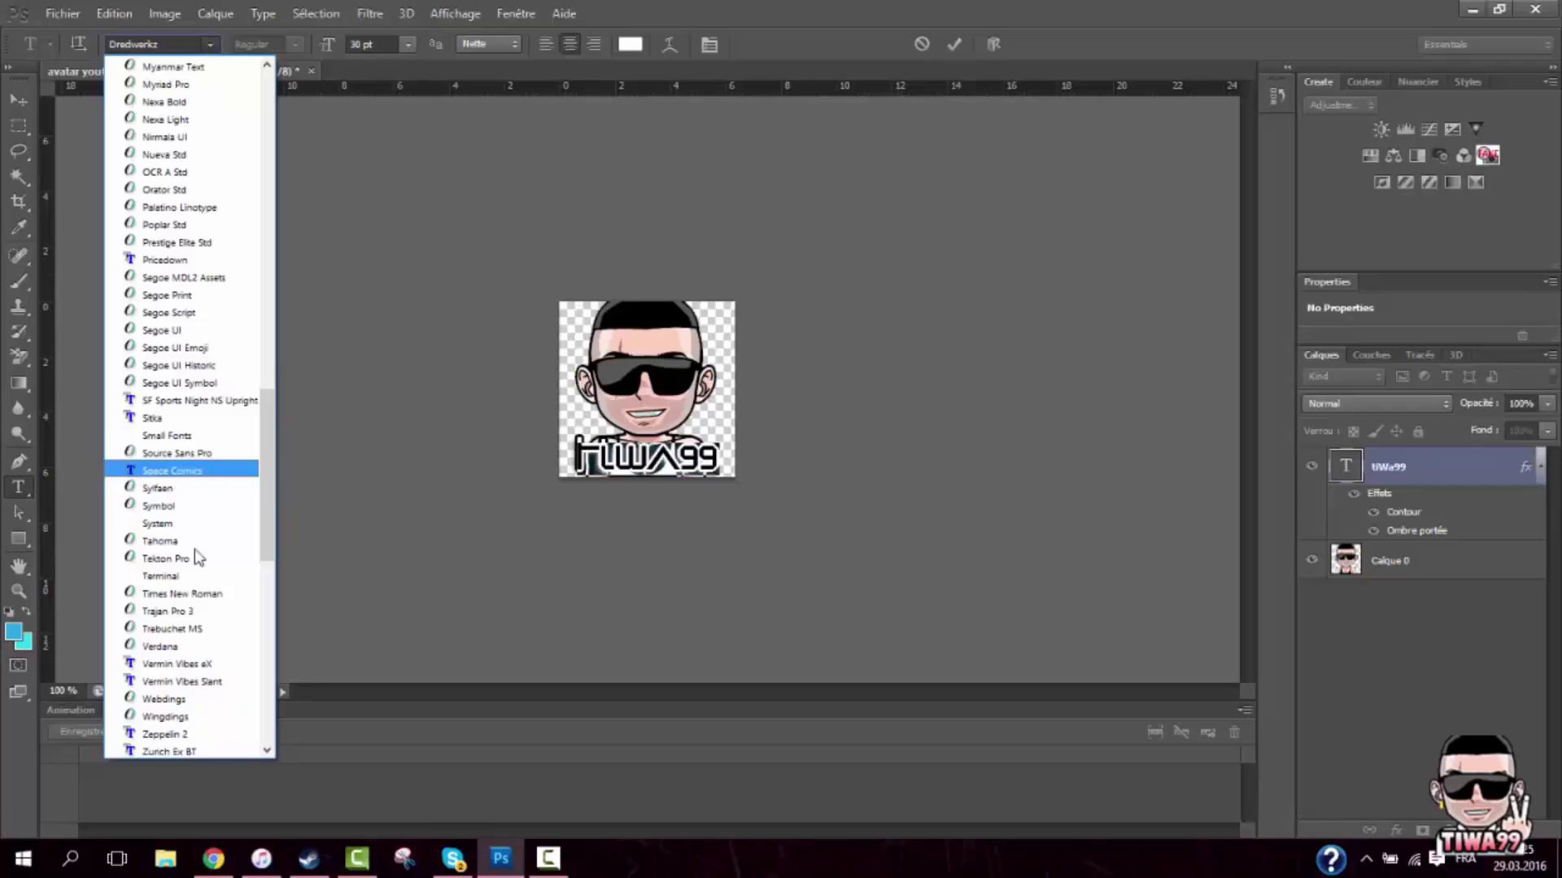
pyautogui.click(187, 476)
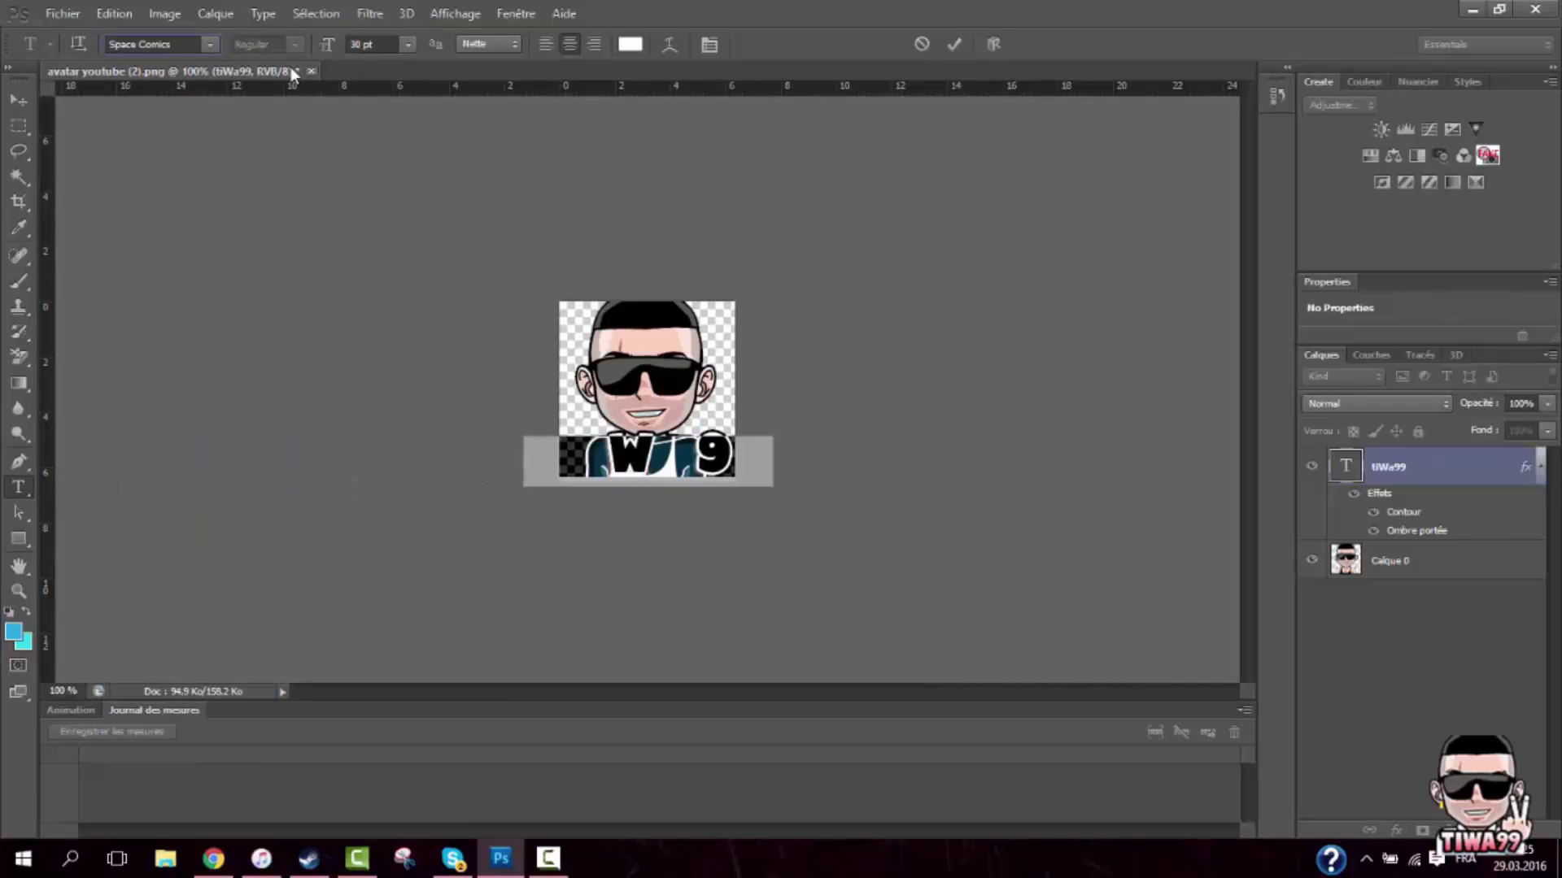
# Change the font of the tiWa99 text to Pricedown
pyautogui.click(208, 45)
pyautogui.scroll(-10, 210, 262)
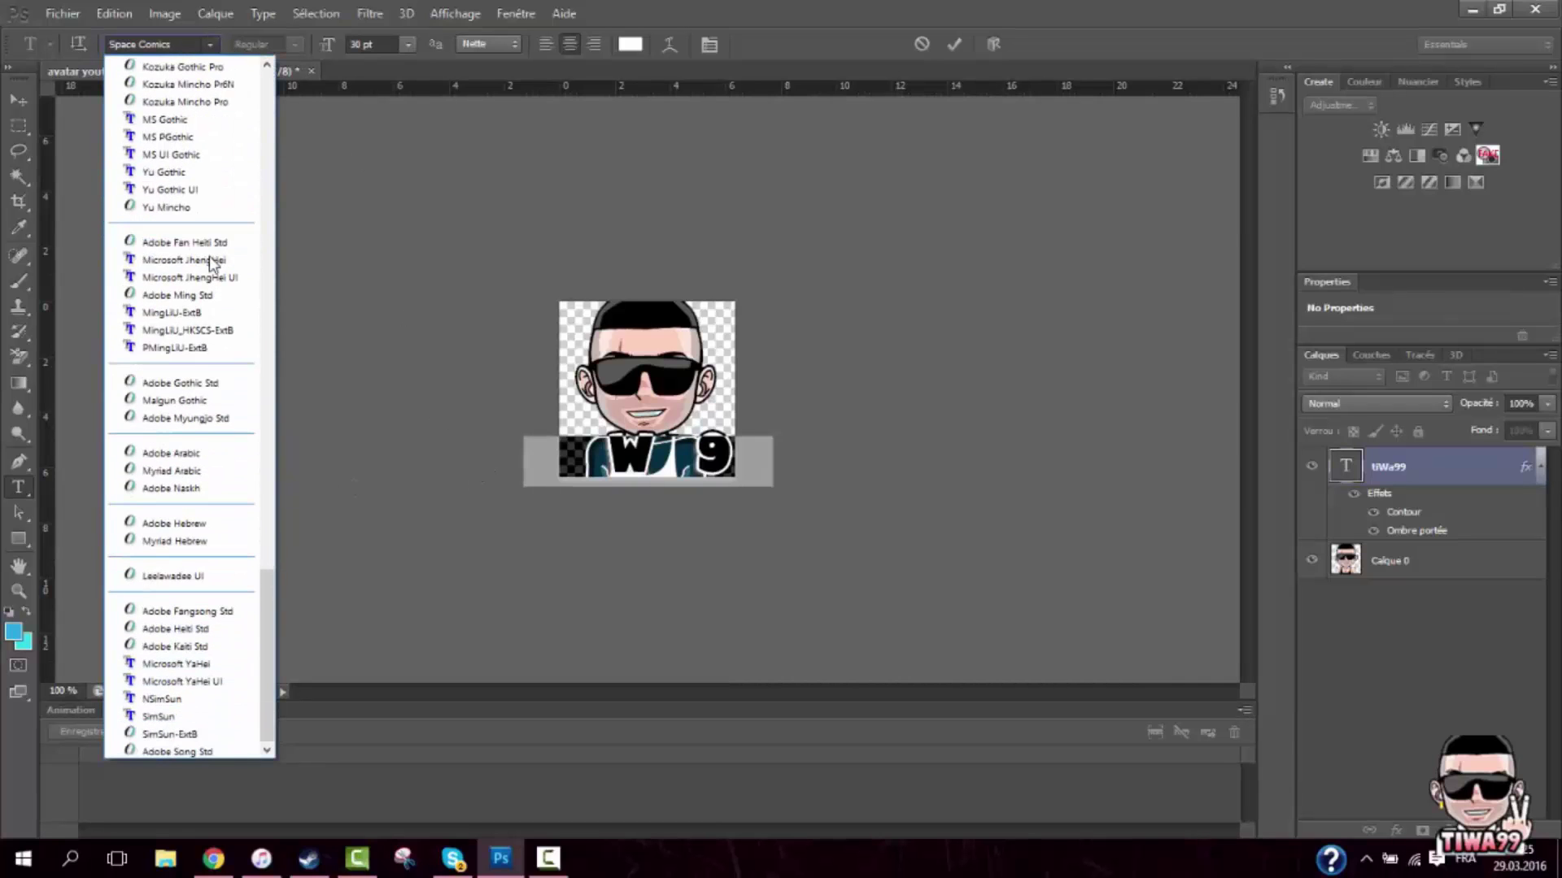
pyautogui.scroll(12, 210, 262)
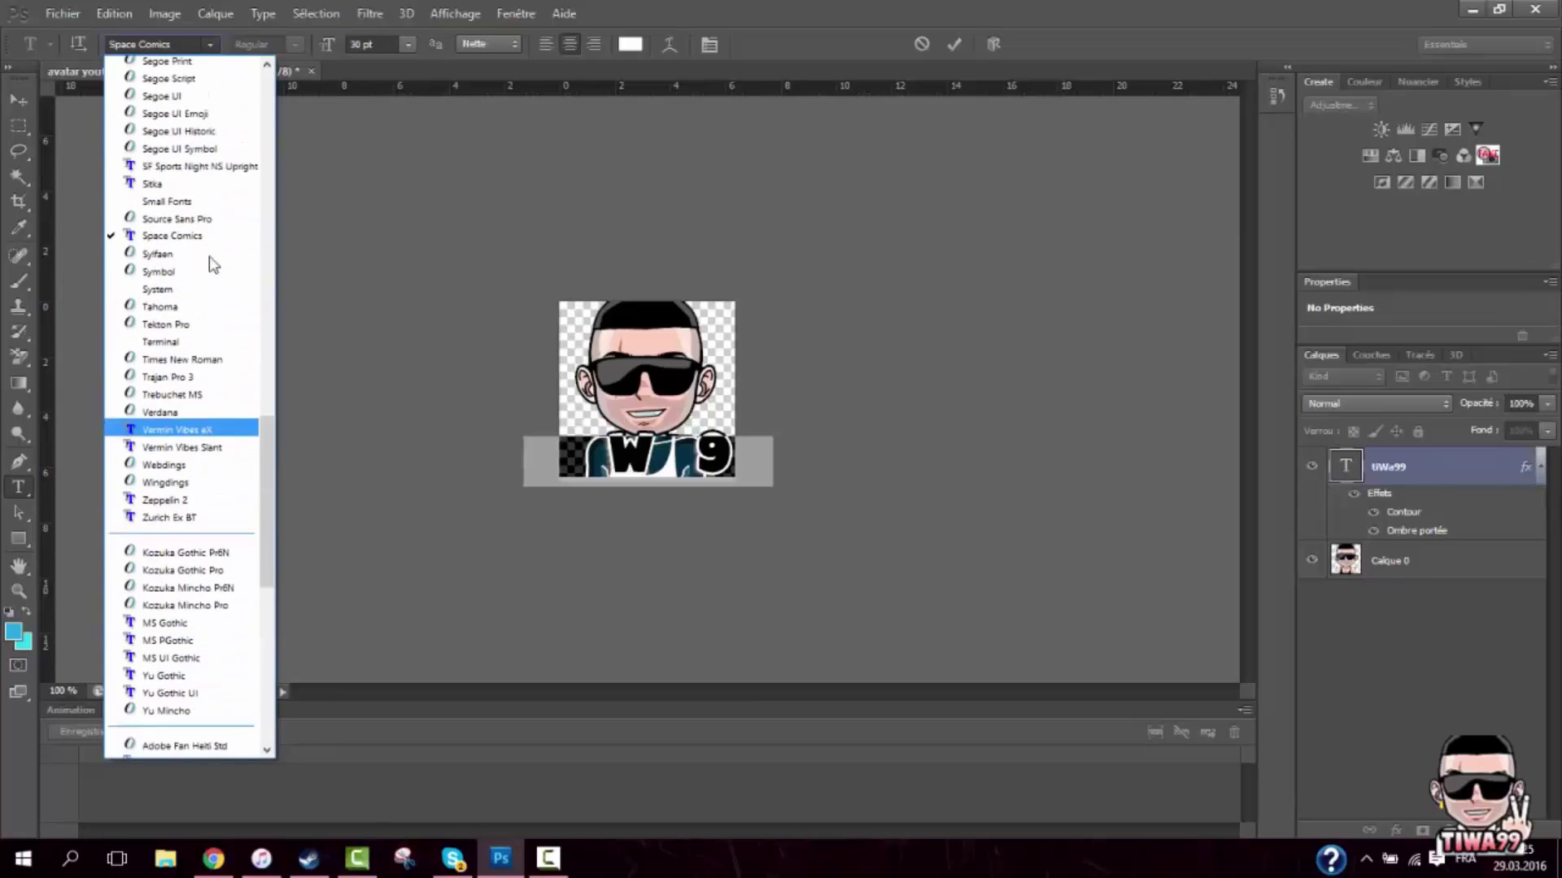
pyautogui.scroll(6, 210, 262)
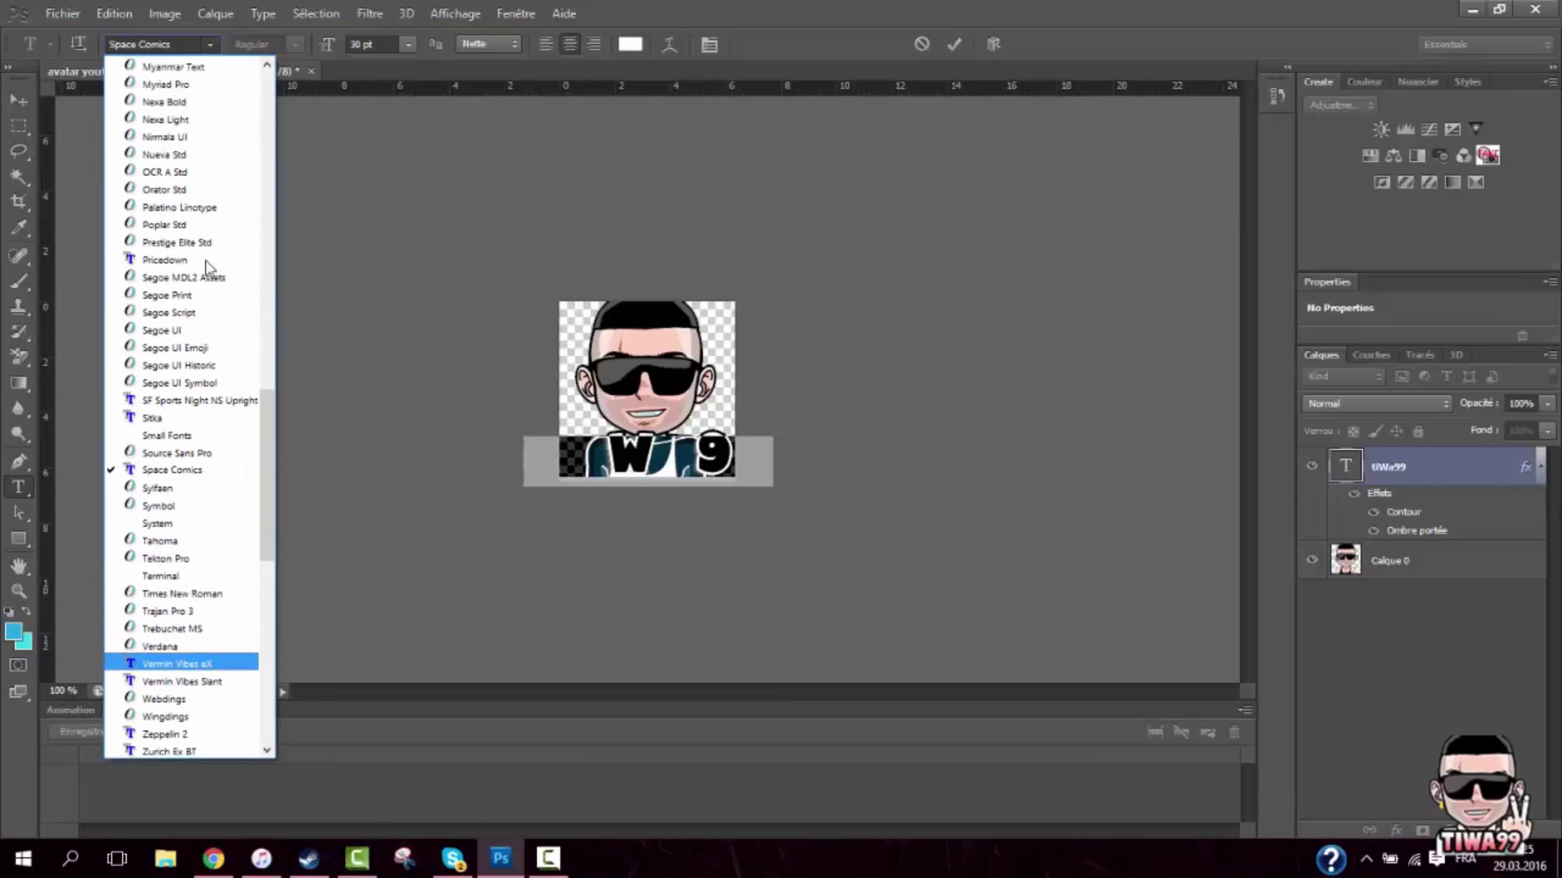
pyautogui.click(209, 262)
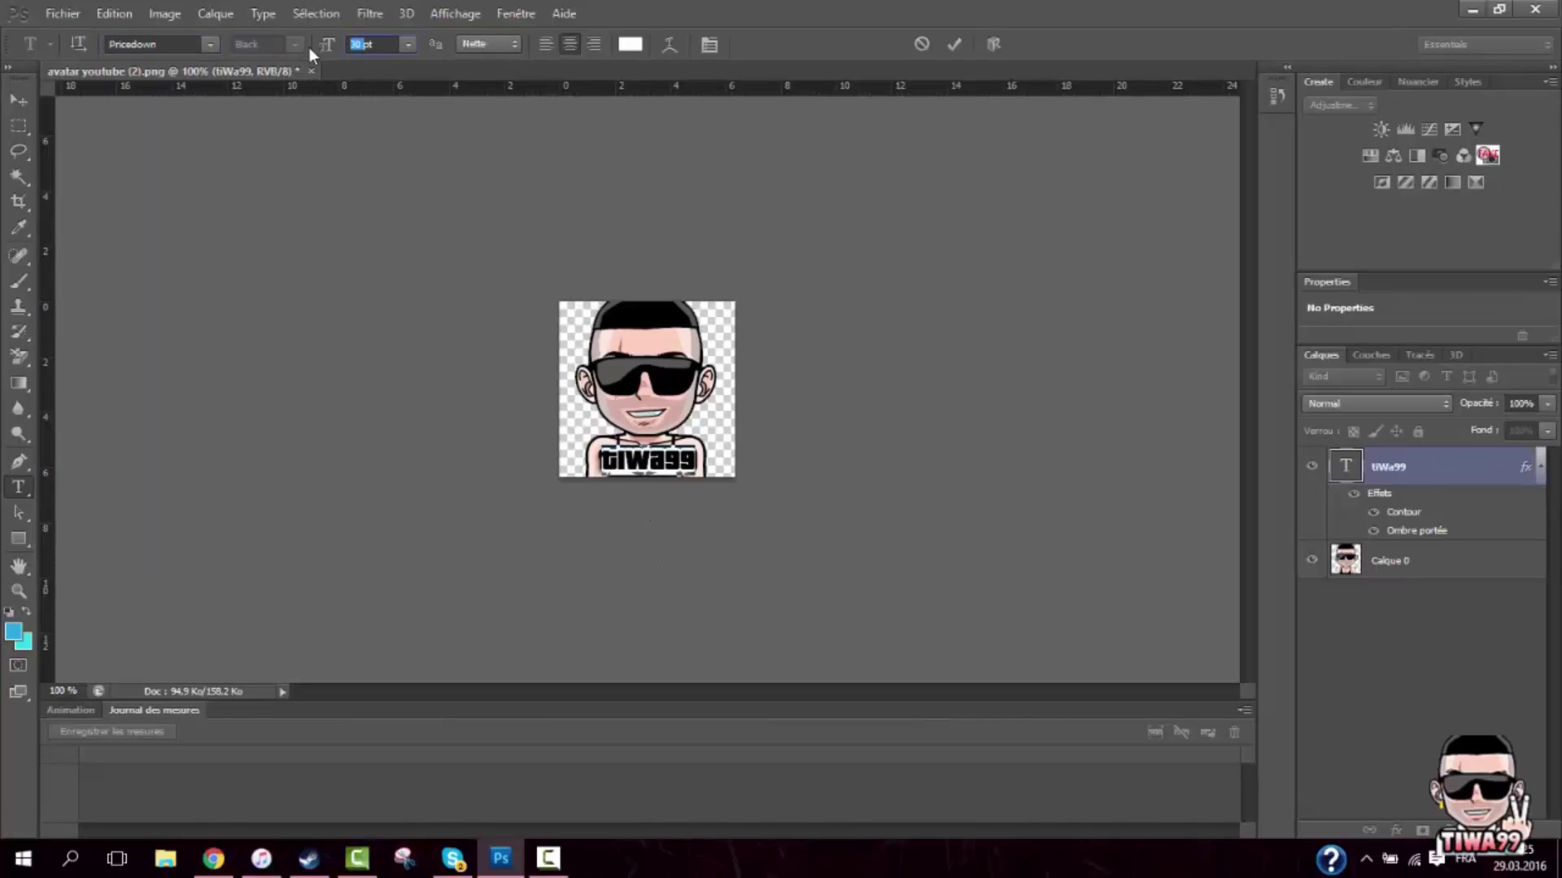
# Try sizes up to 45 pt on the tiWa99 text, settle on 40 pt and commit the text edit
pyautogui.write('40')
pyautogui.press('Return')
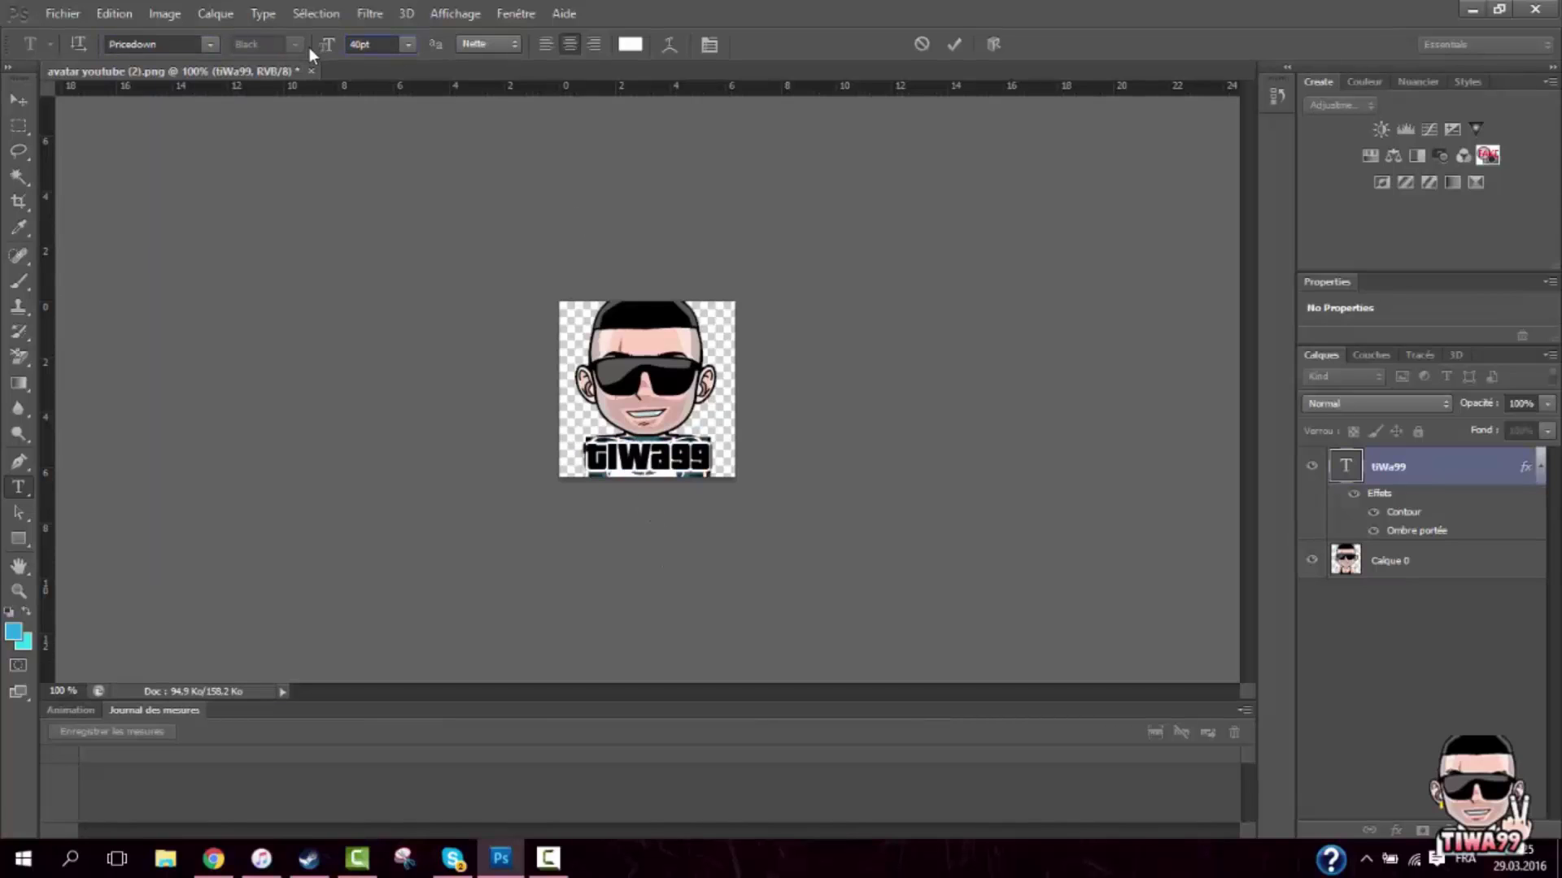
pyautogui.press('Up')
pyautogui.press('Up')
pyautogui.press('Up')
pyautogui.press('Up')
pyautogui.press('Up')
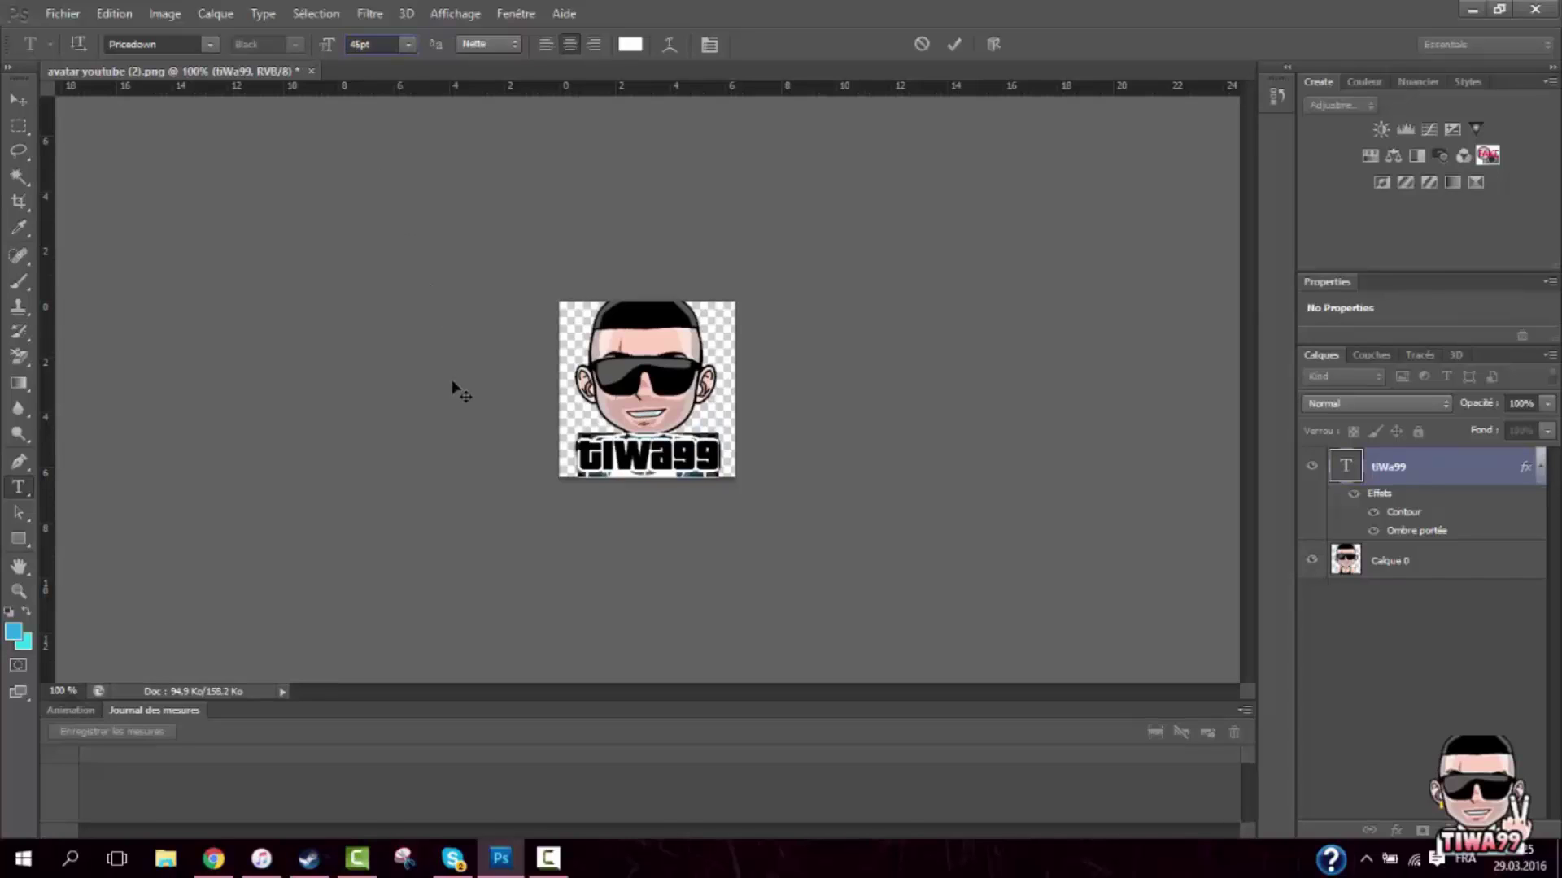
pyautogui.press('Down')
pyautogui.press('Down')
pyautogui.press('Down')
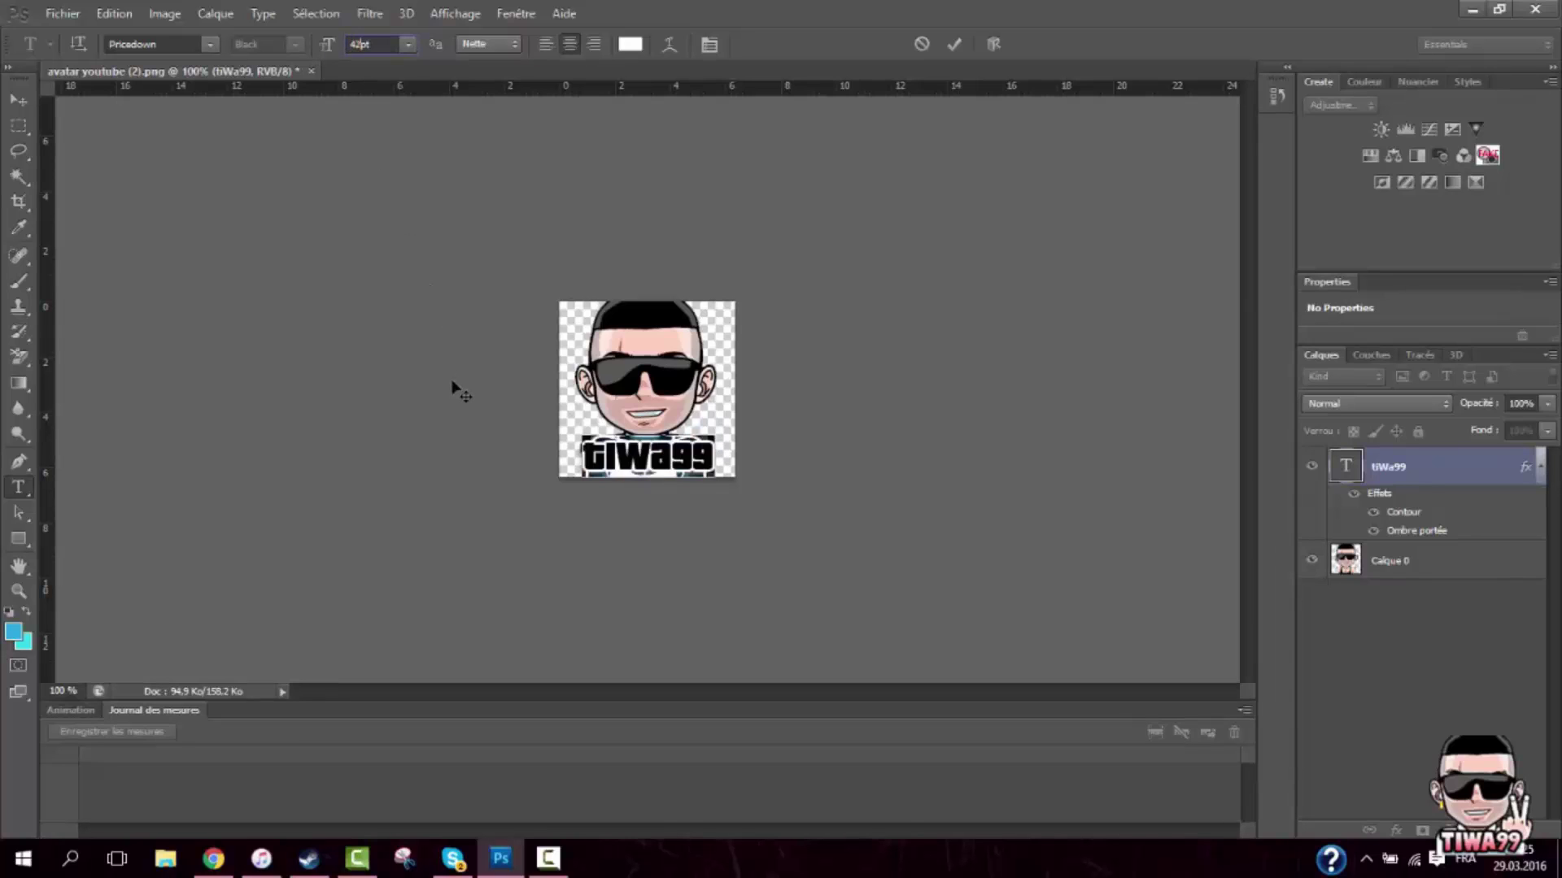
pyautogui.press('Down')
pyautogui.press('Down')
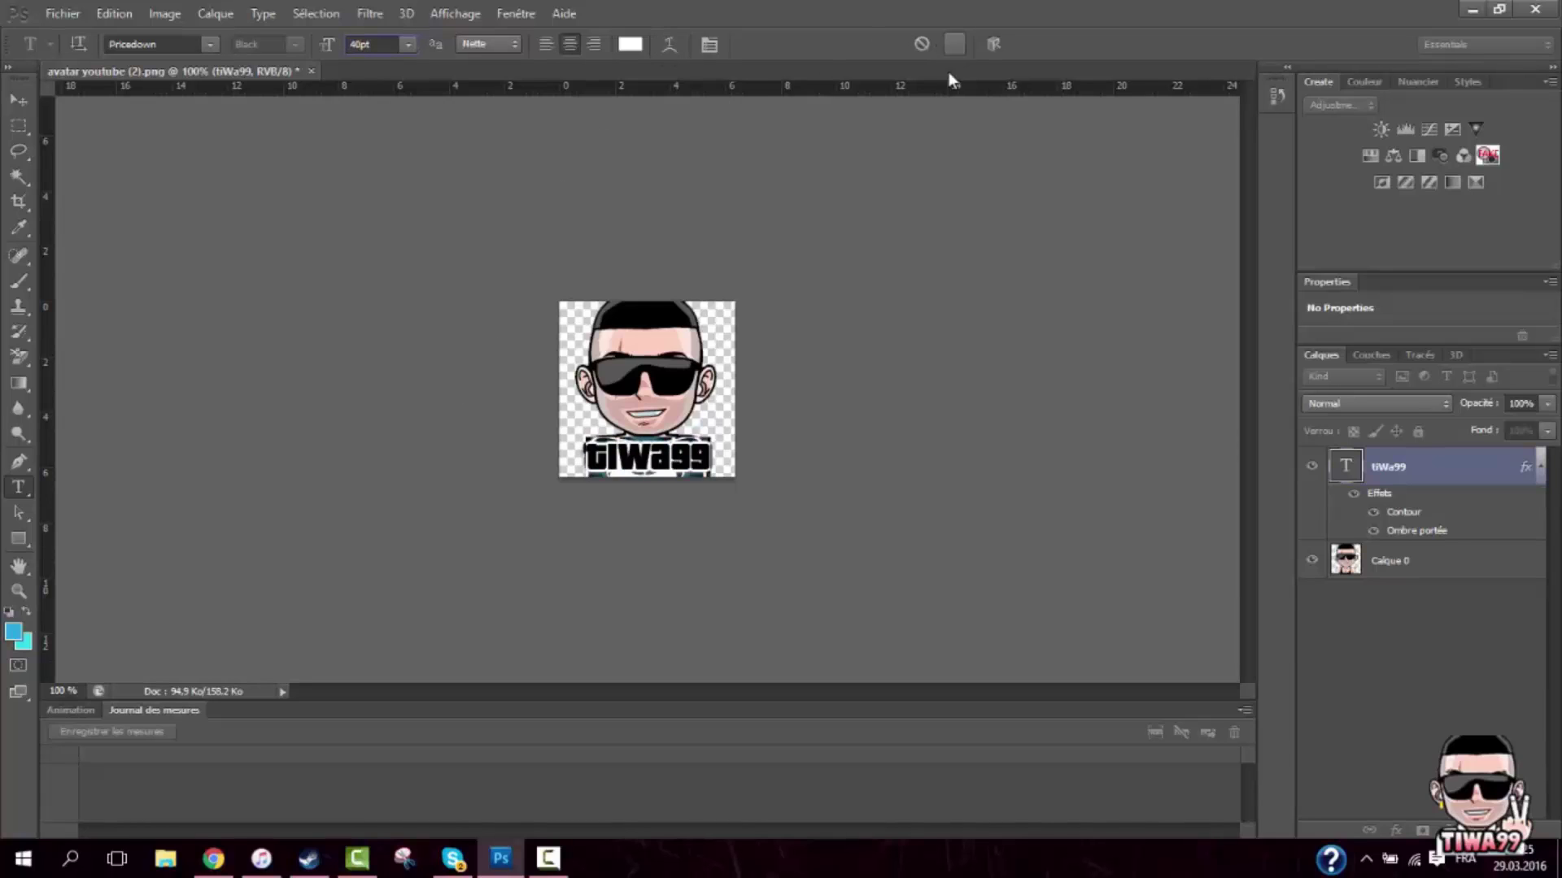
pyautogui.click(955, 44)
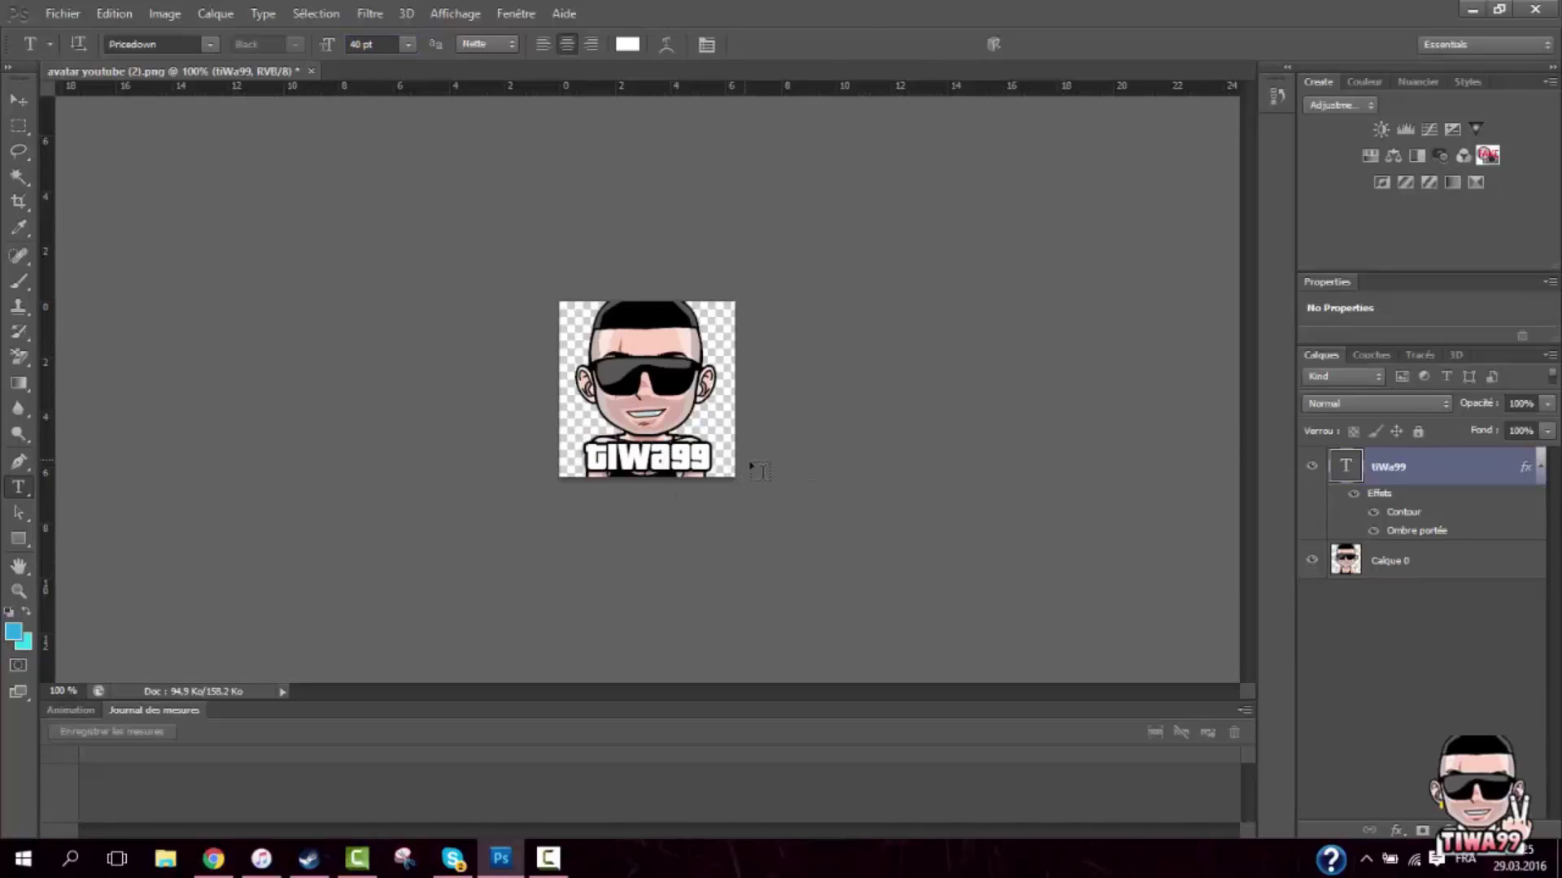
# Start a Save for Web export of the avatar with the PNG-24 format and transparency
pyautogui.click(64, 13)
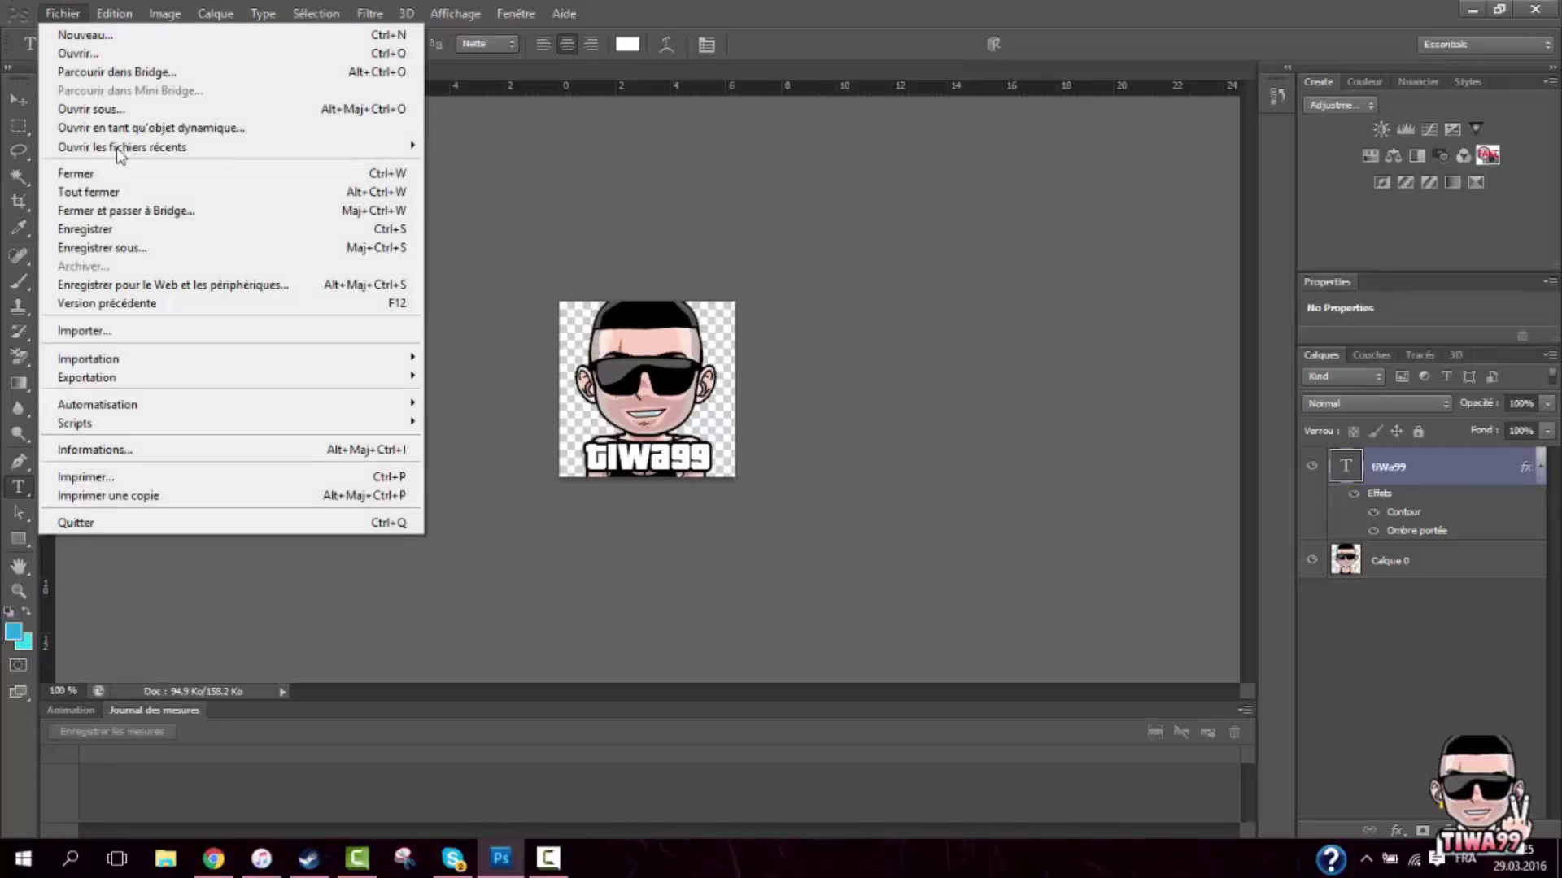
pyautogui.click(227, 295)
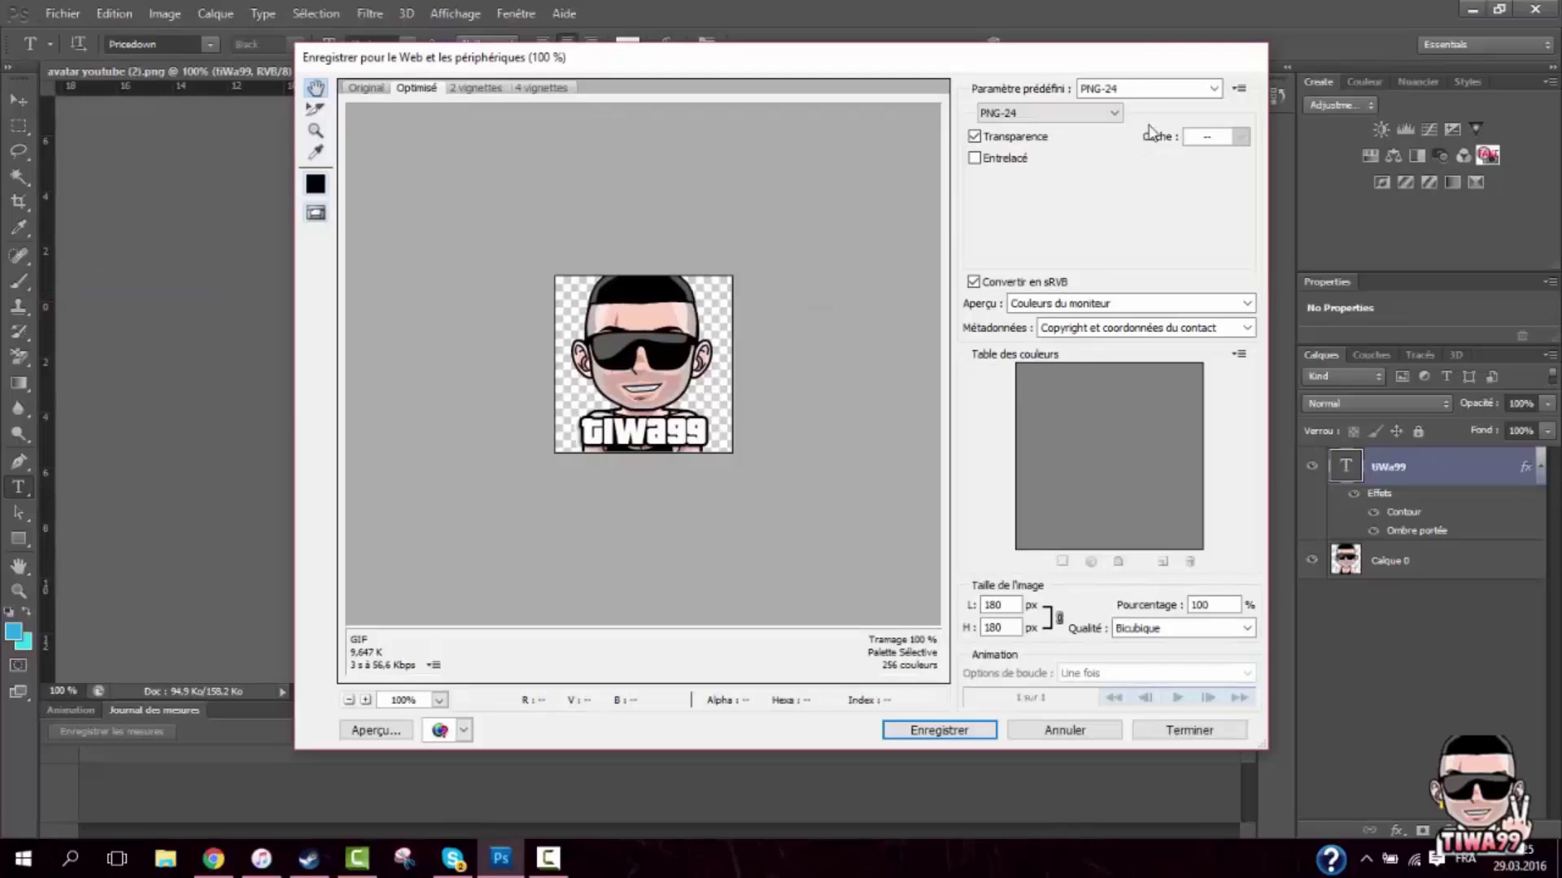
pyautogui.click(1139, 88)
pyautogui.click(994, 119)
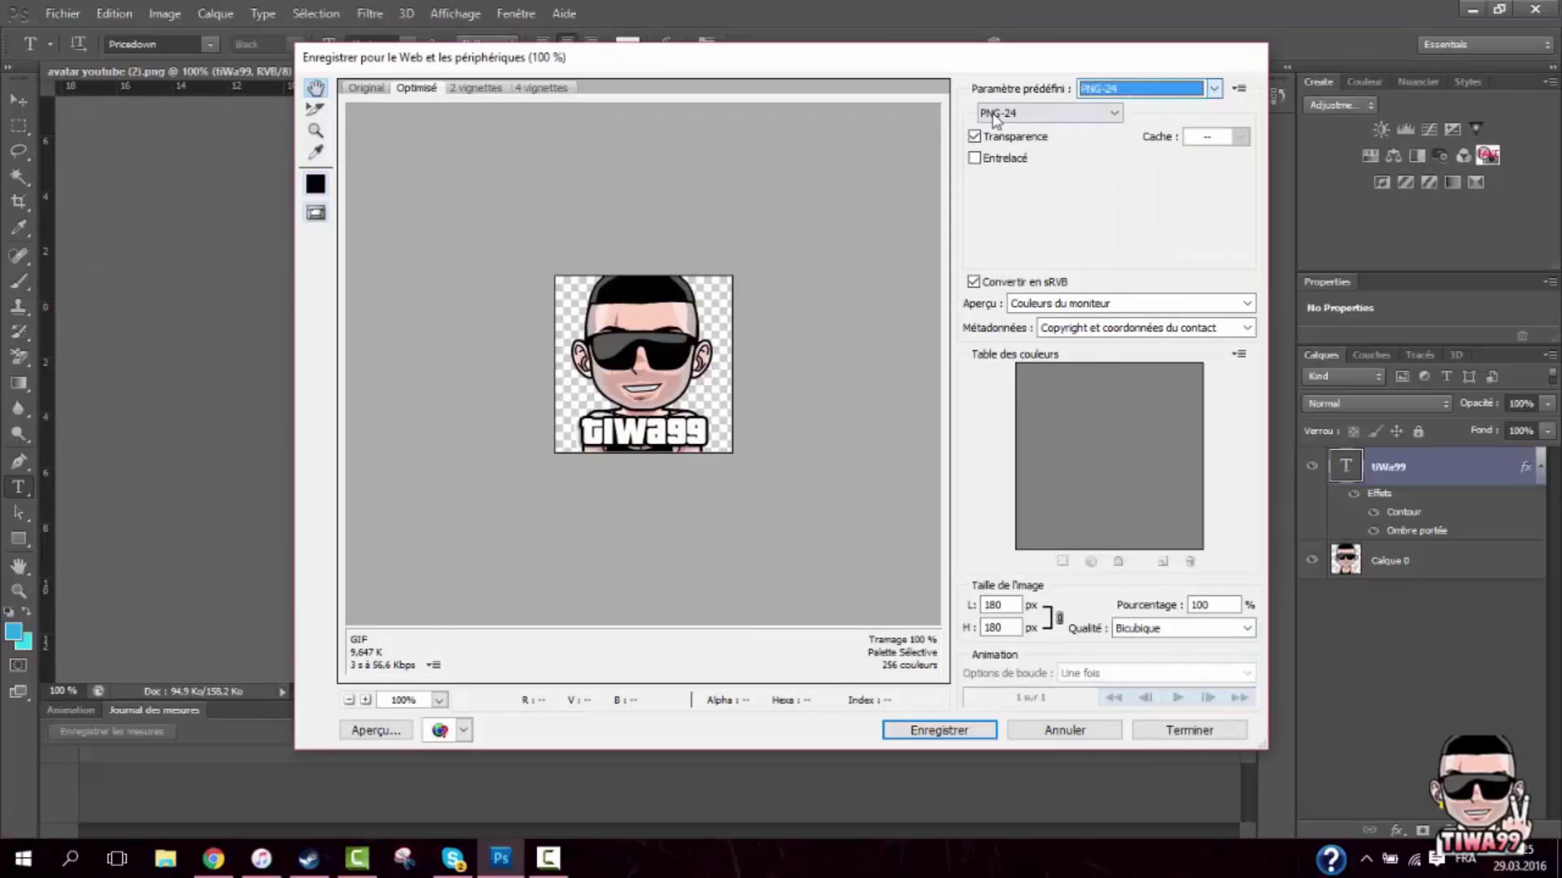
pyautogui.click(994, 118)
pyautogui.click(1015, 115)
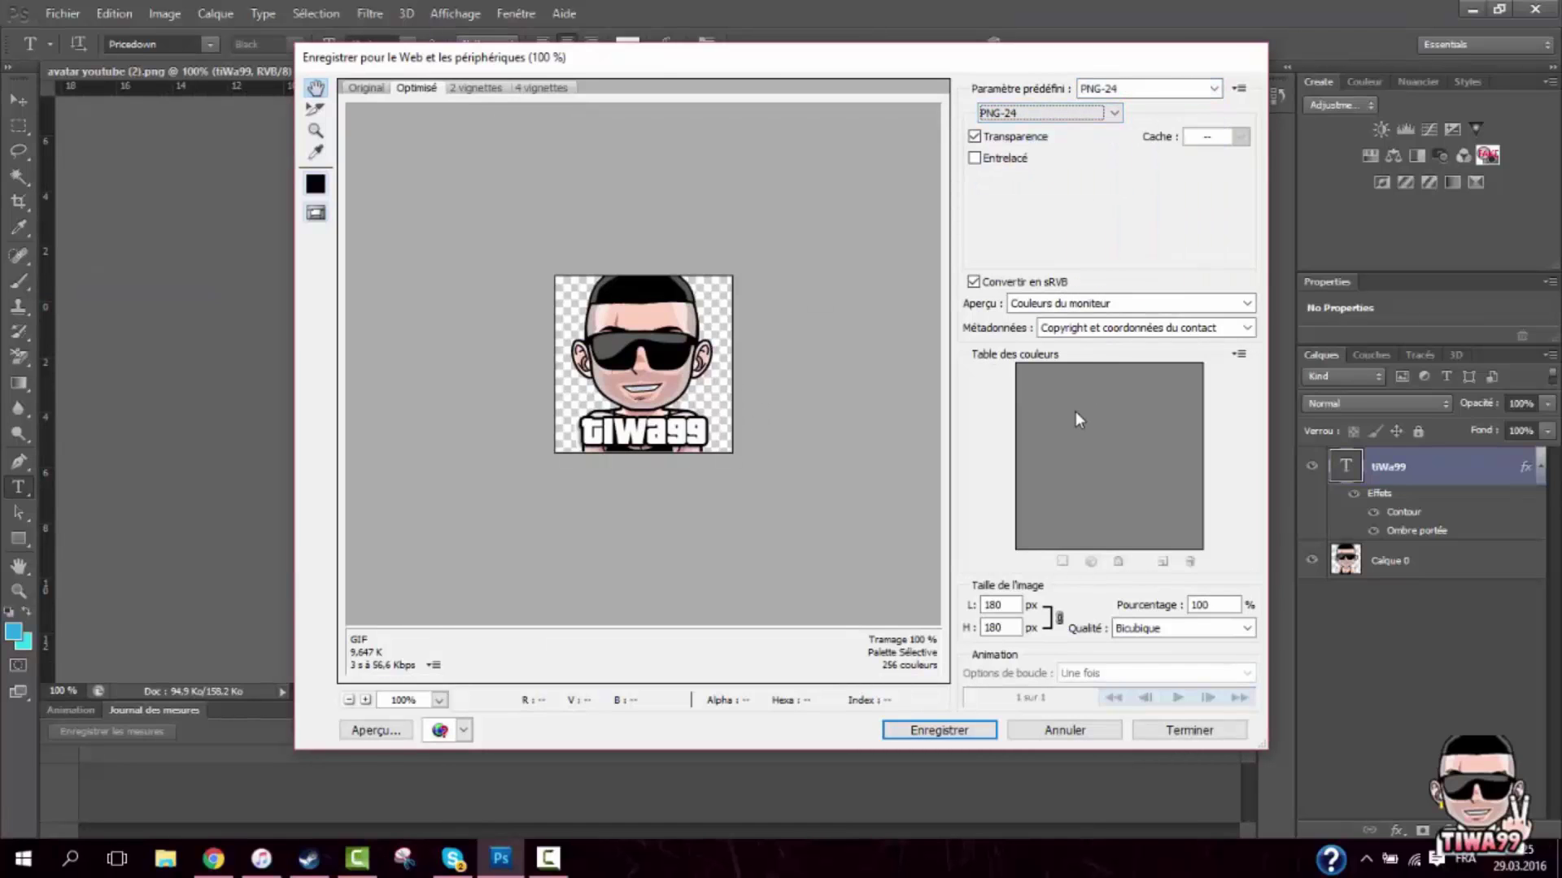
# Save the optimized image to the Desktop under the name avatar-youtube--tuto
pyautogui.click(938, 731)
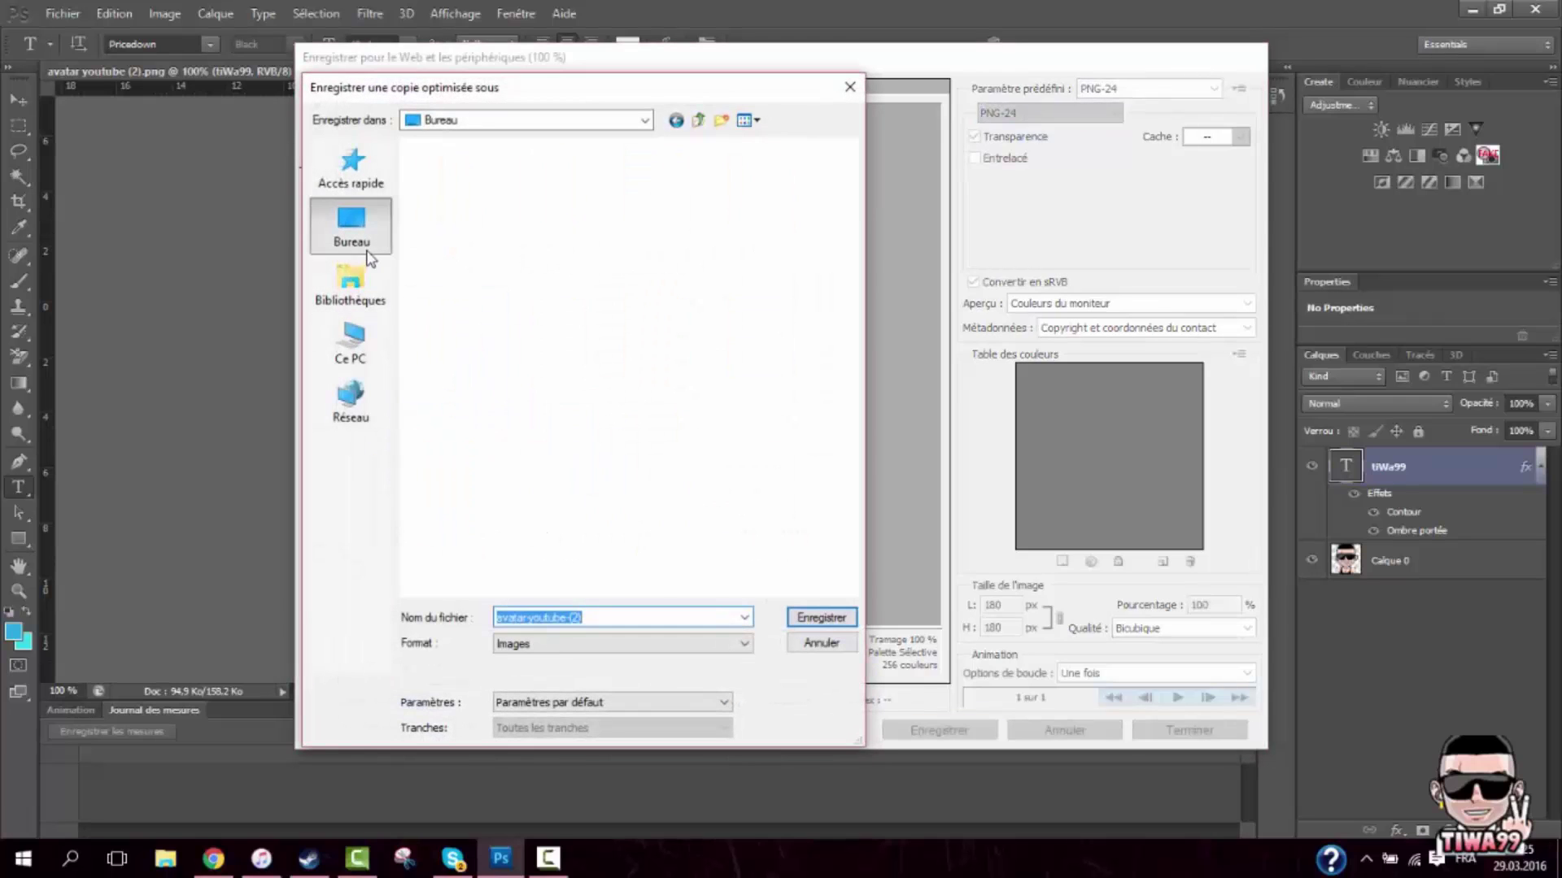
pyautogui.click(594, 616)
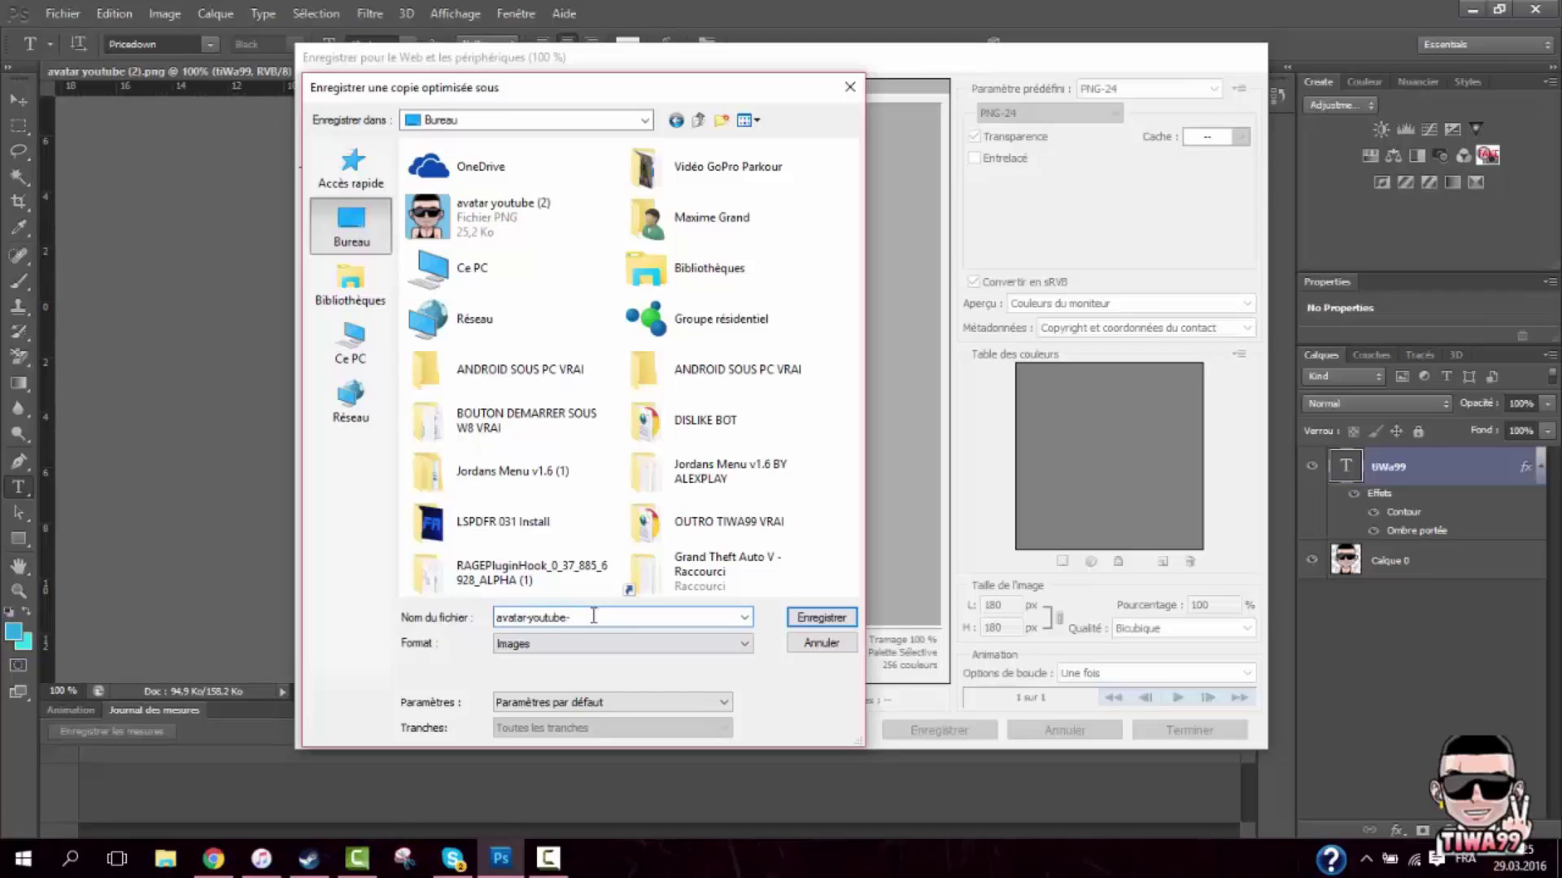
pyautogui.rightClick(594, 616)
pyautogui.click(809, 622)
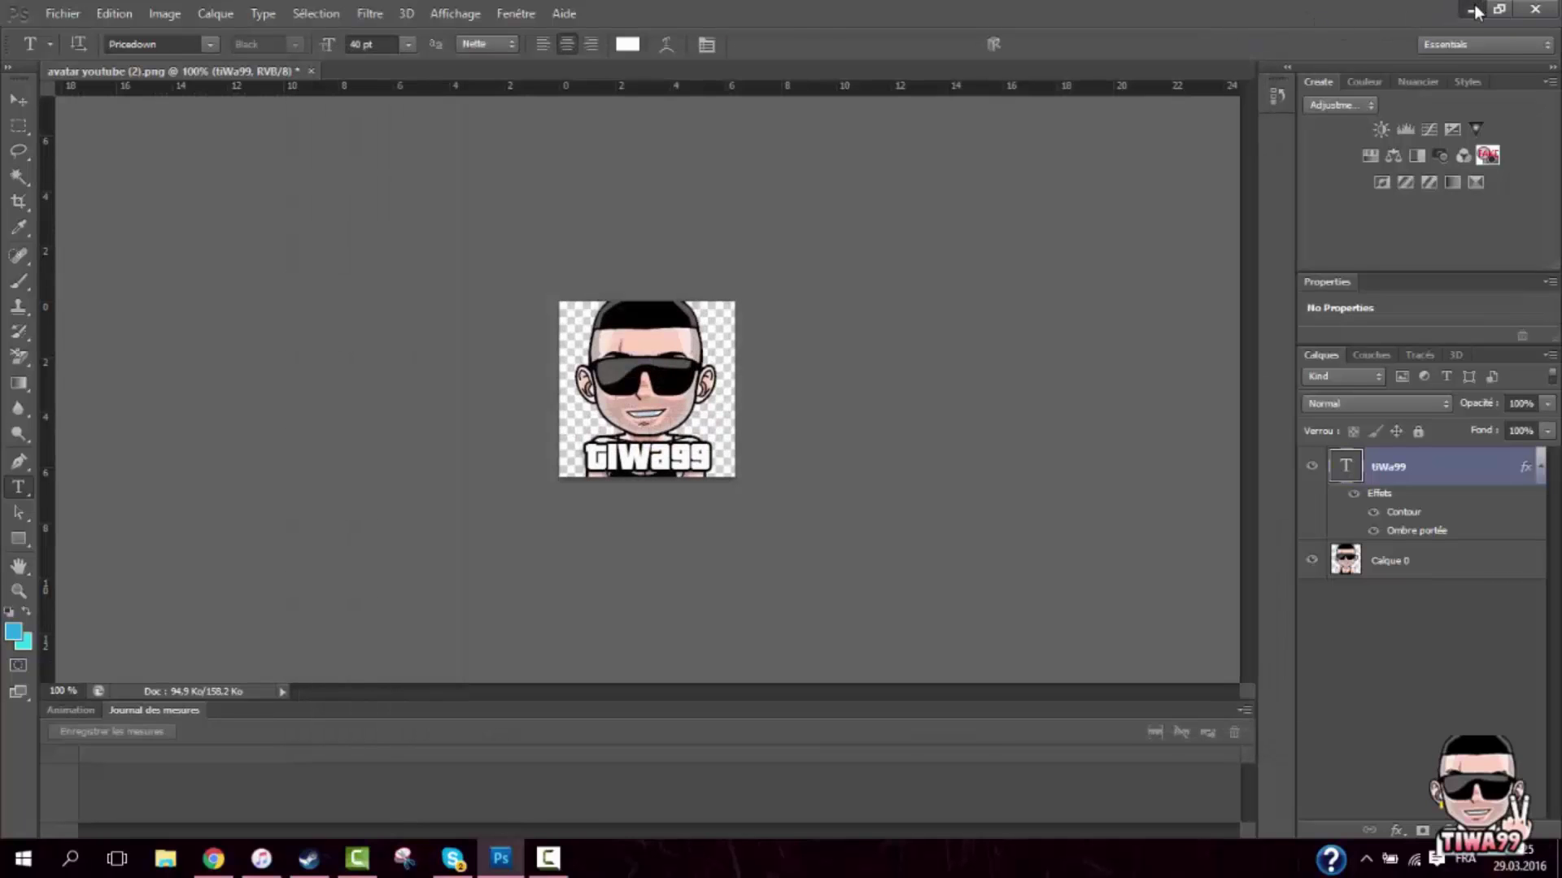
# Minimize Photoshop and Chrome to reach the desktop and move the "avatar youtube (2)" icon beneath the LSPDFR icons
pyautogui.click(1474, 11)
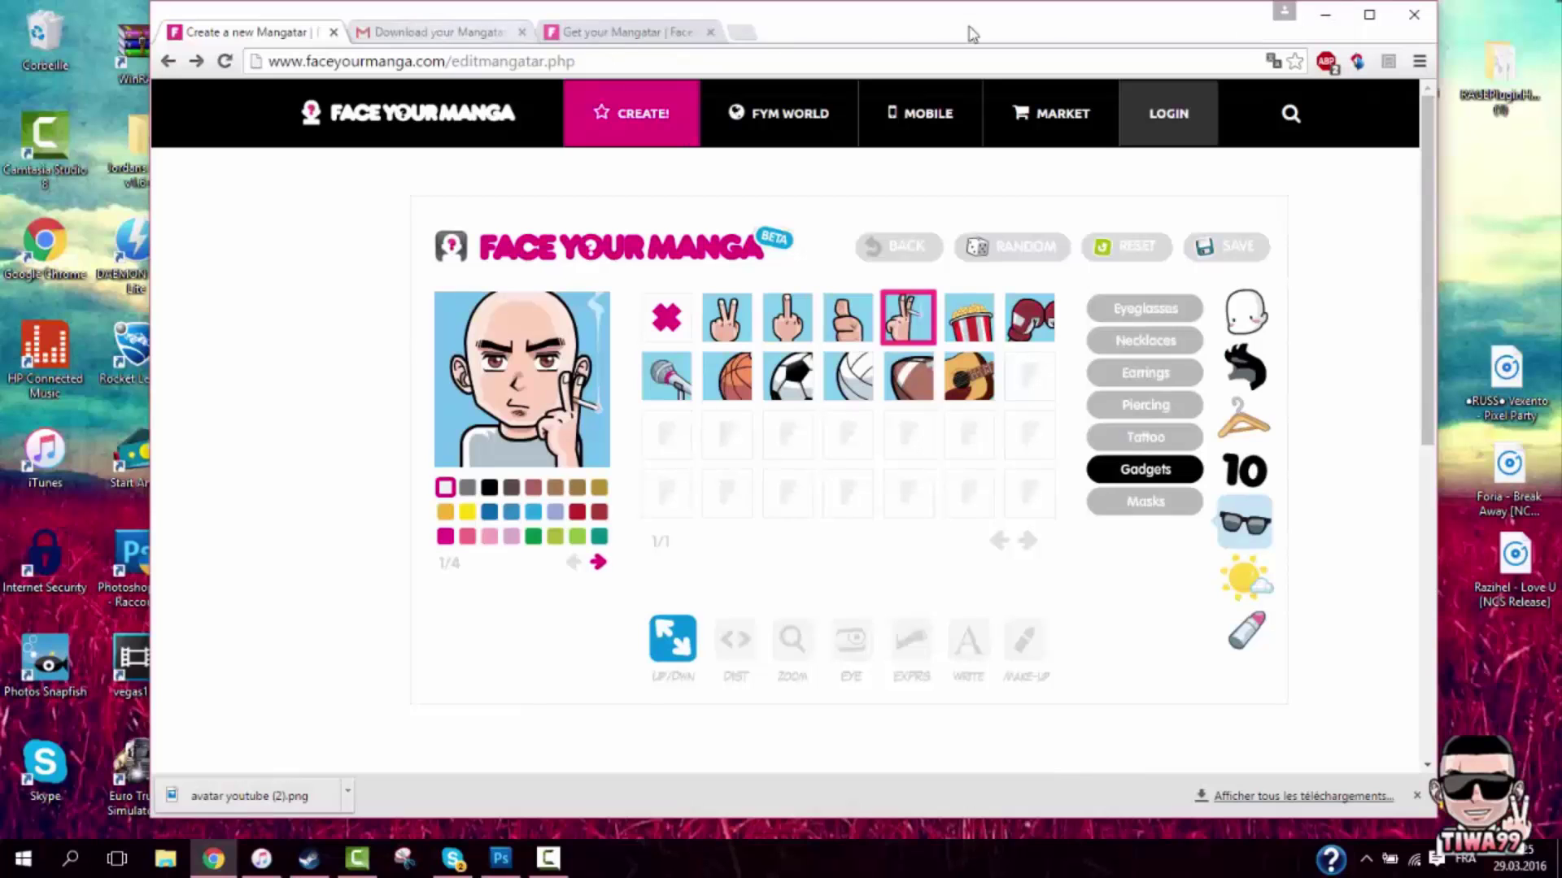
pyautogui.click(1325, 14)
pyautogui.moveTo(1125, 368); pyautogui.dragTo(1411, 252)
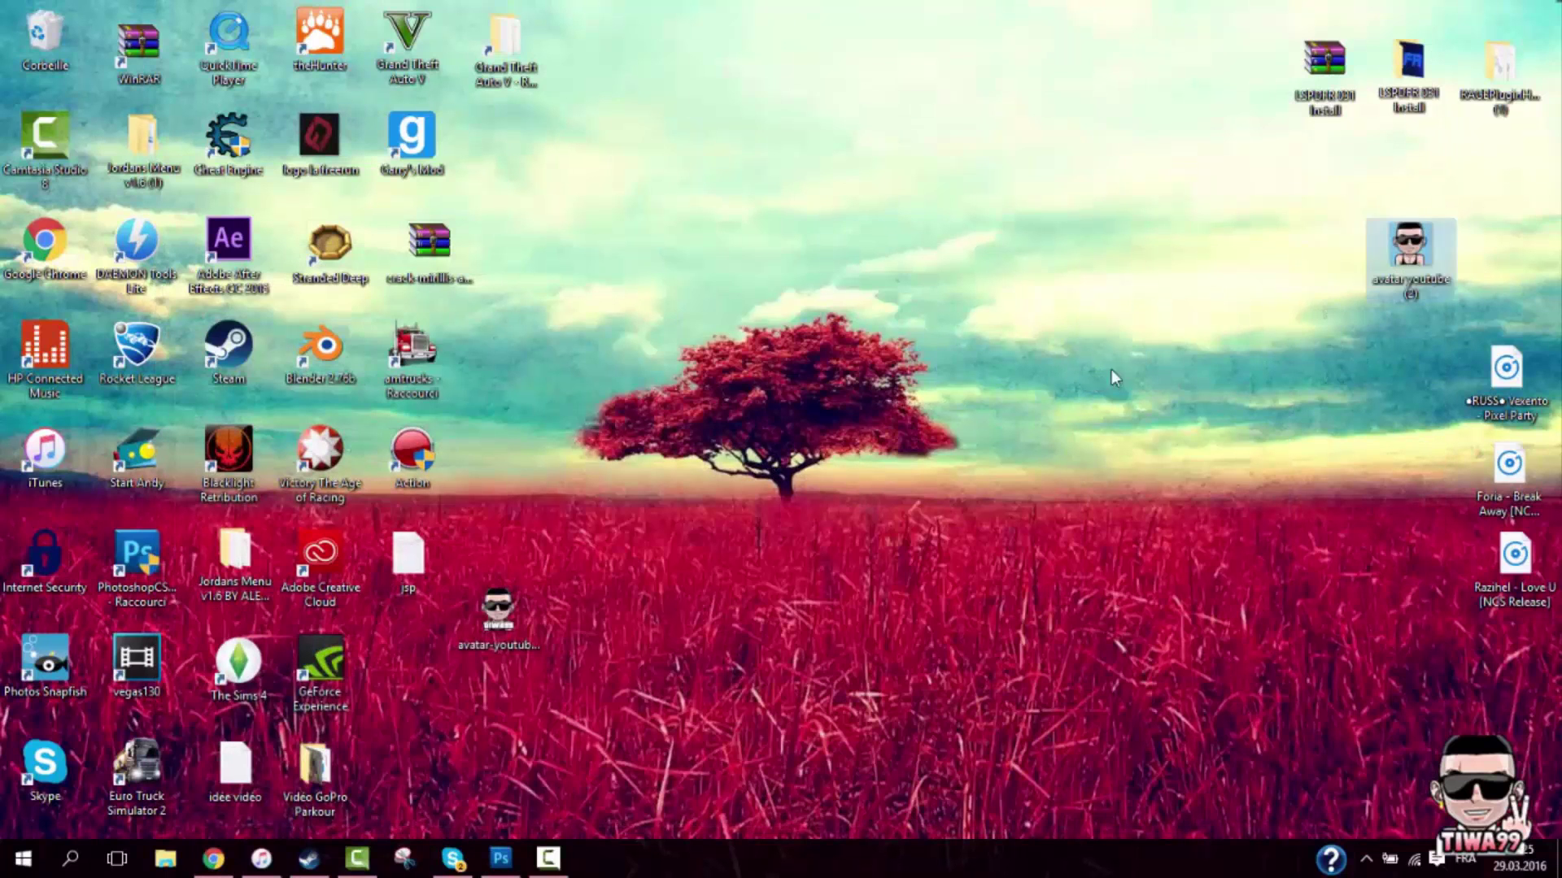
# View the exported avatar-youtube--tuto.png in Photos, minimize the viewer and place the file's icon beside "avatar youtube (2)" on the desktop
pyautogui.click(506, 598)
pyautogui.press('Return')
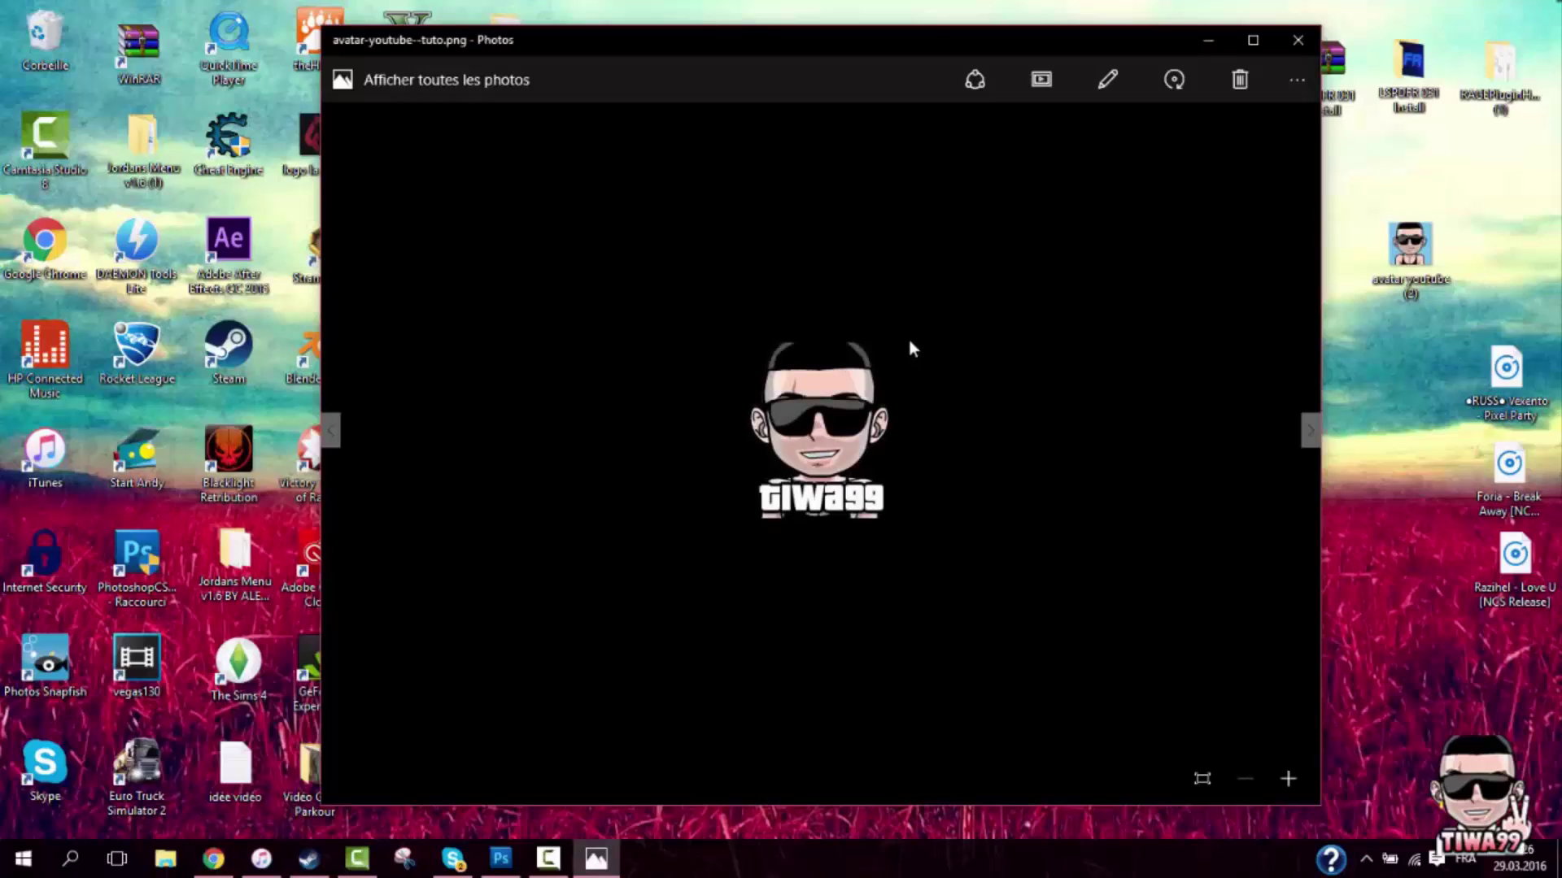
pyautogui.click(1207, 42)
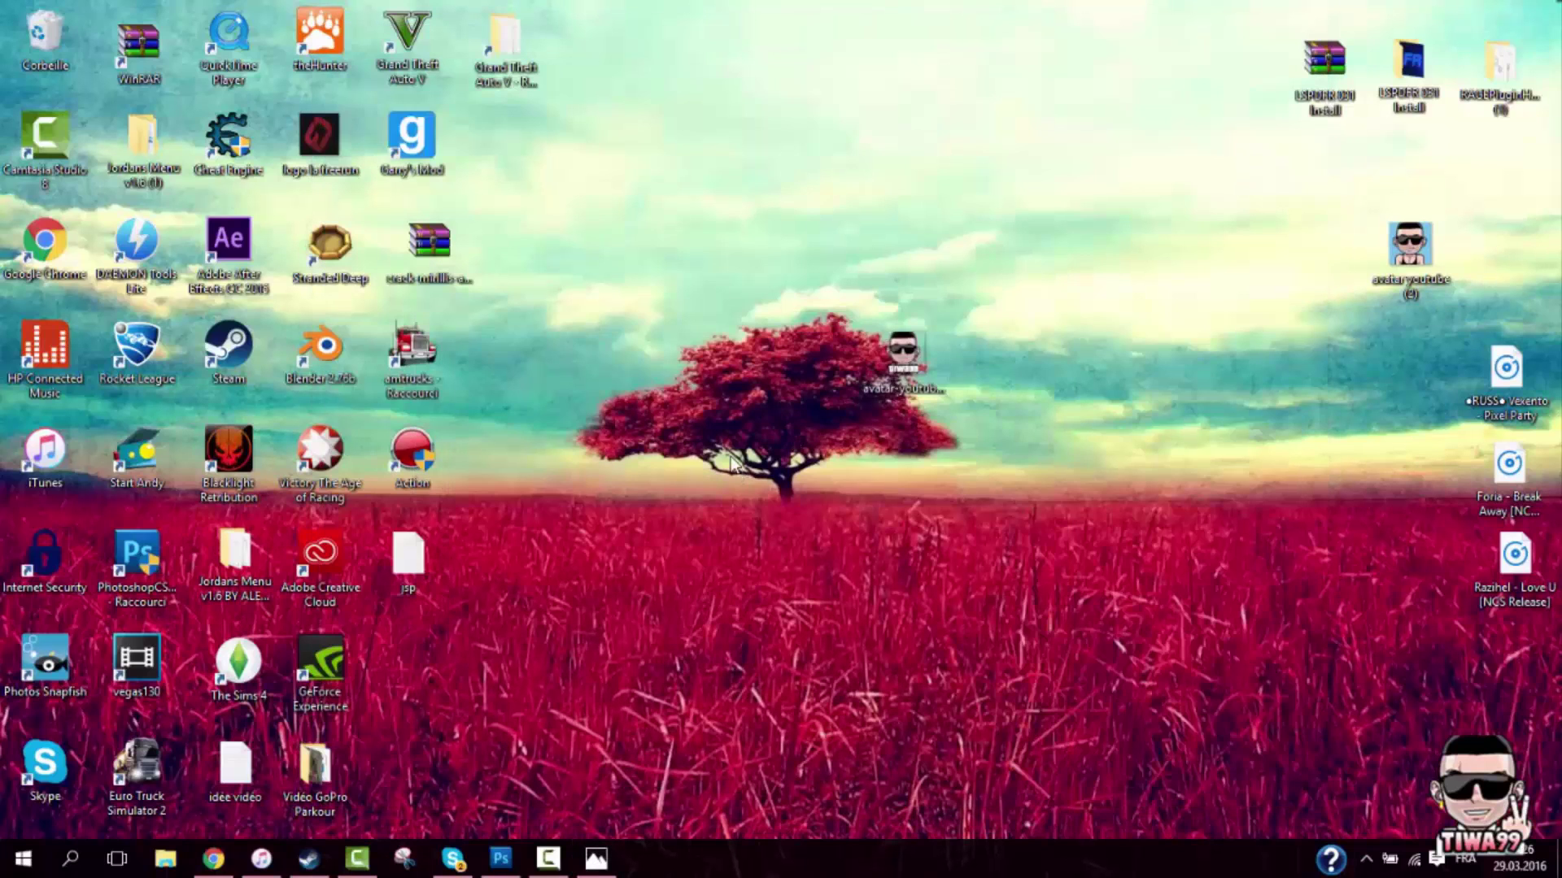
pyautogui.moveTo(901, 362); pyautogui.dragTo(1185, 261)
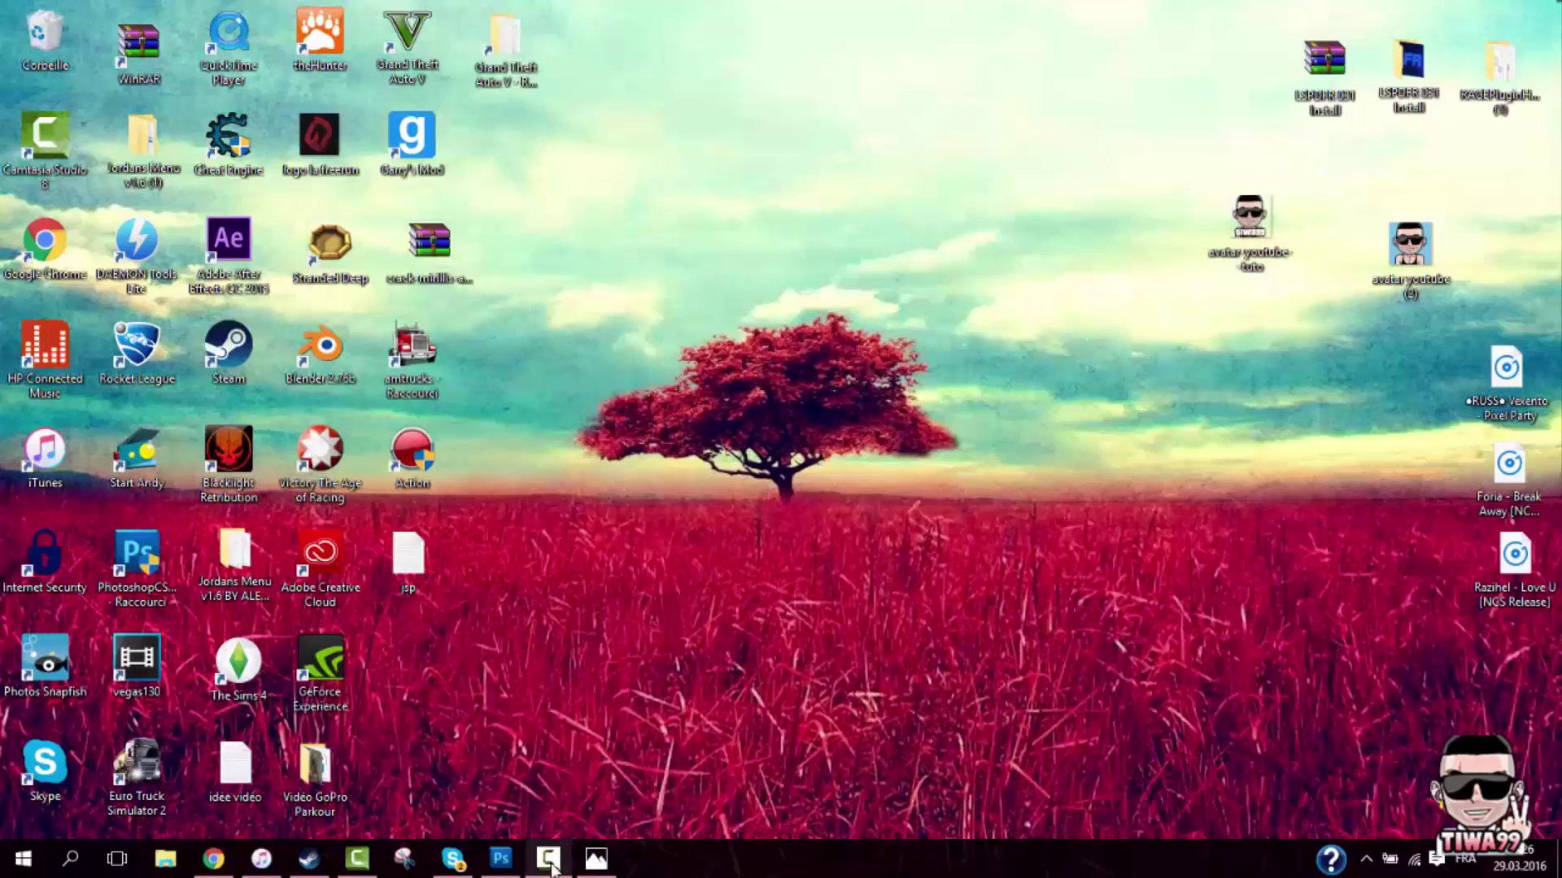
# Switch back to Photoshop and create a new 250 × 250 pixel document at 72 pixels/inch, CMYK, 8 bits, with a transparent background
pyautogui.click(500, 858)
pyautogui.click(70, 14)
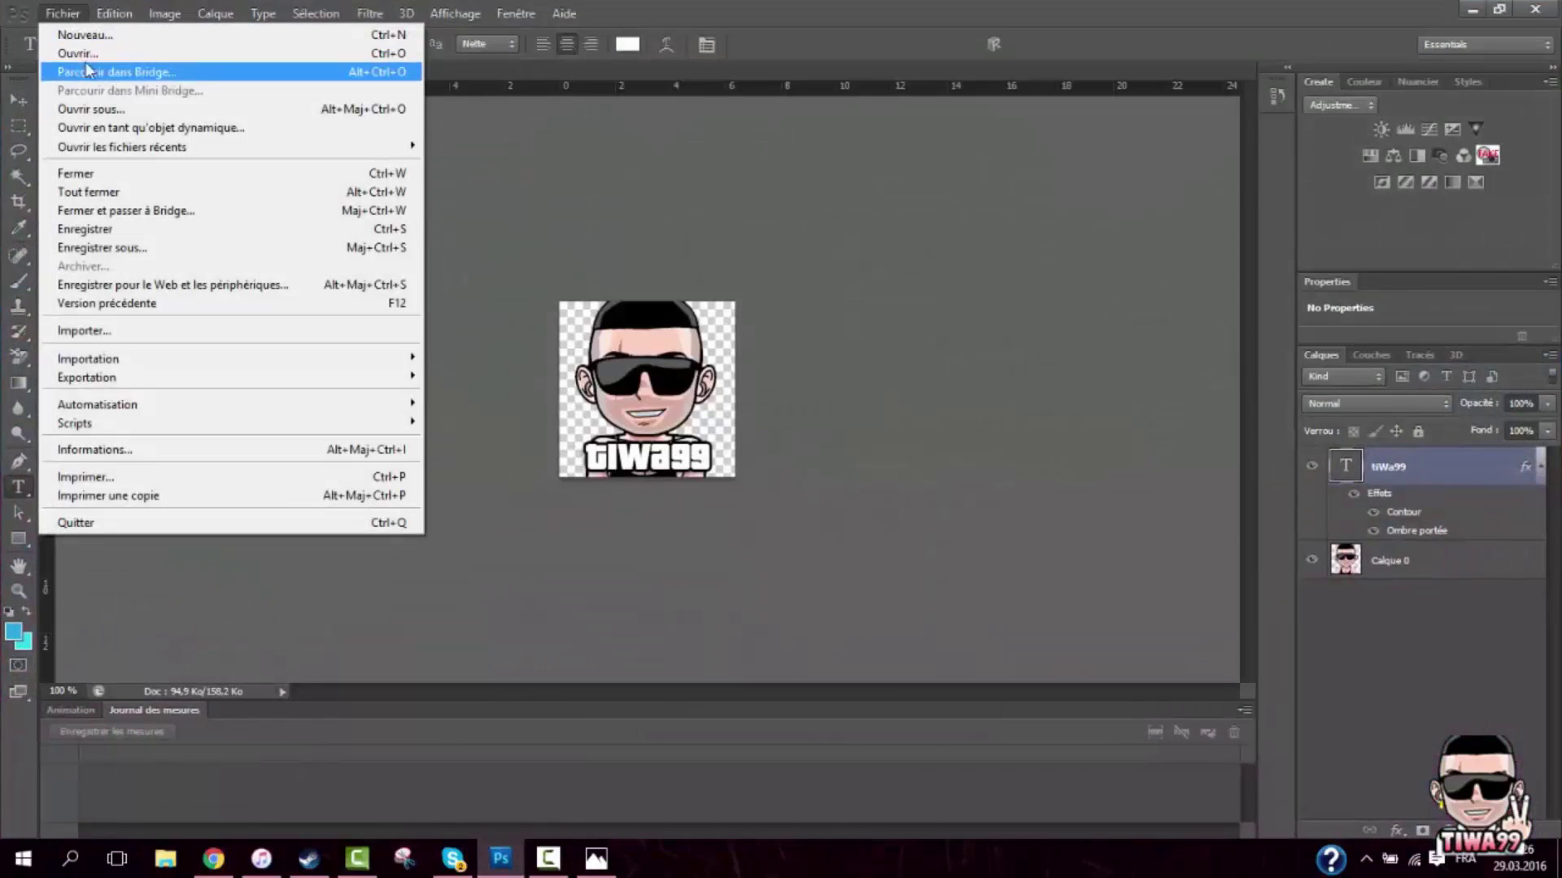
pyautogui.click(88, 38)
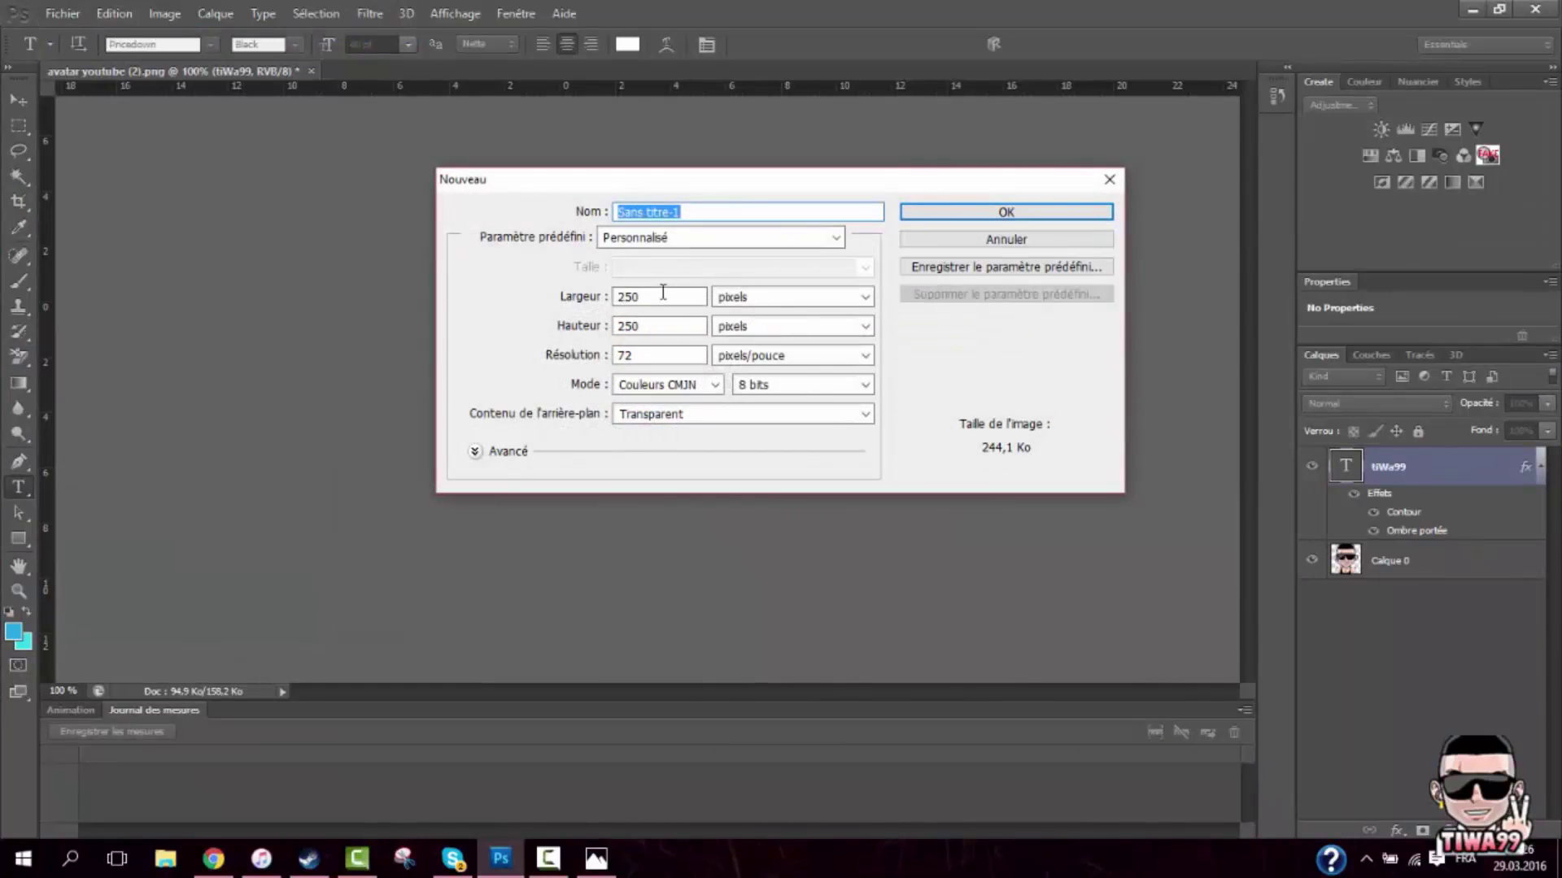
pyautogui.click(1006, 213)
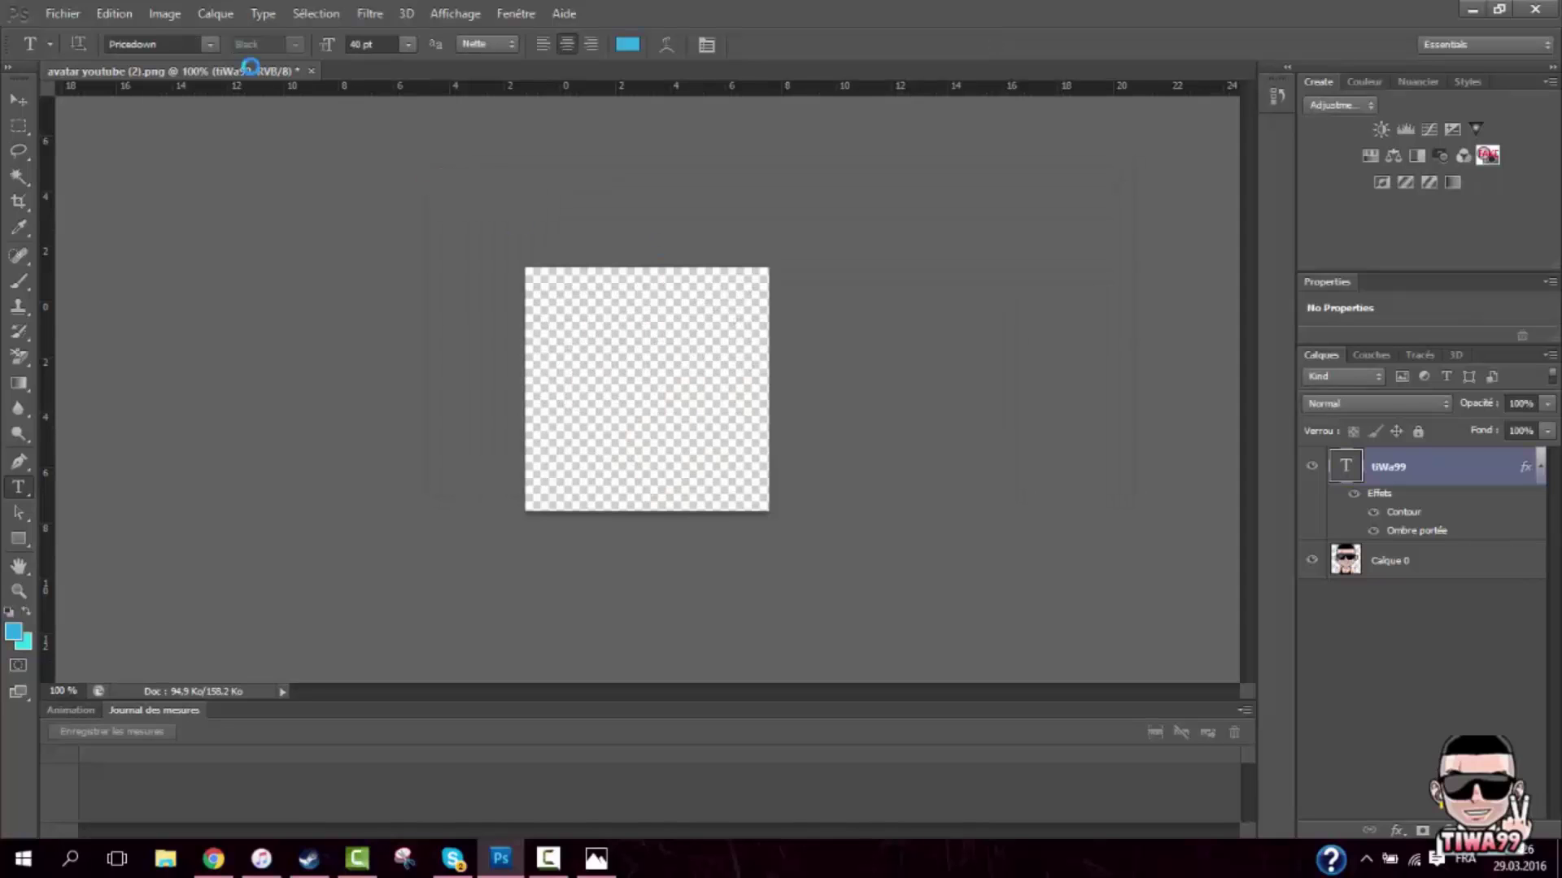
# Place avatar-youtube--tuto.png from the Desktop into the new blank document
pyautogui.click(63, 14)
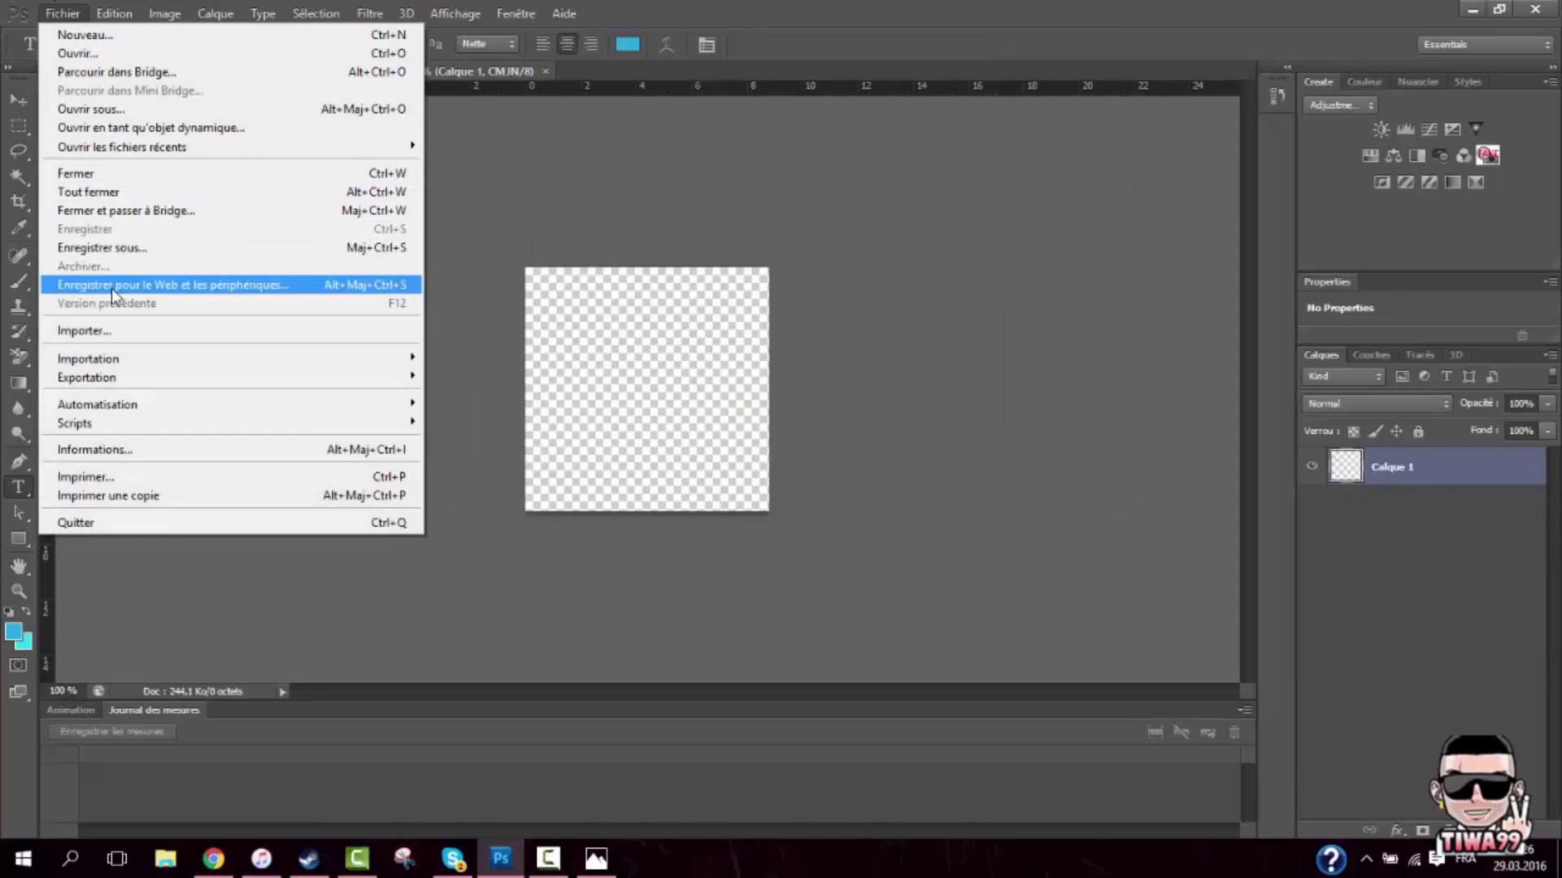
pyautogui.click(113, 334)
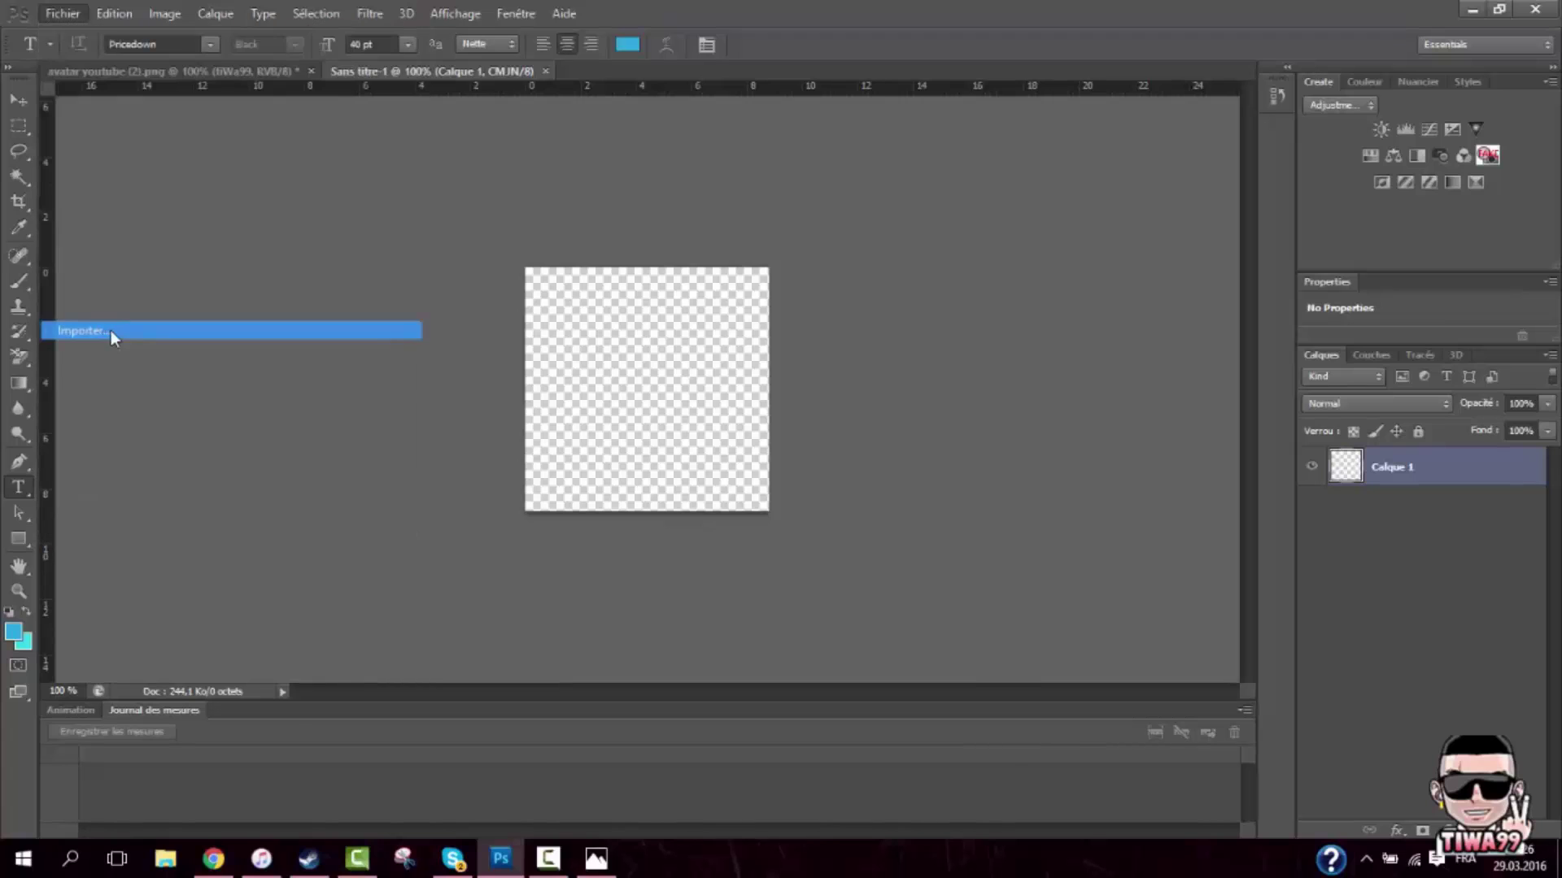
pyautogui.scroll(-1, 810, 404)
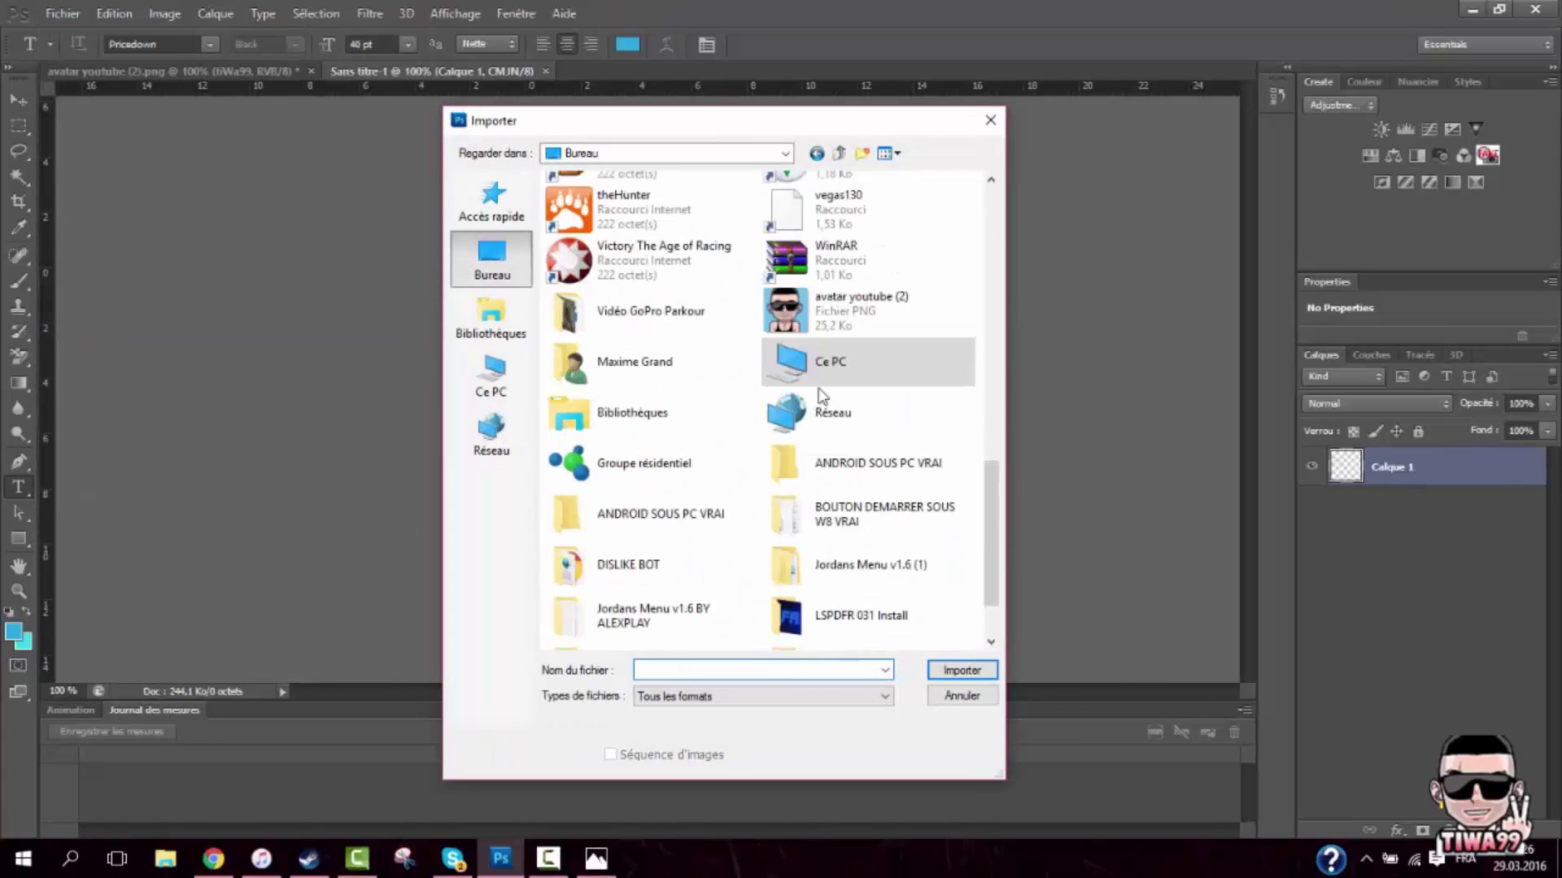
pyautogui.scroll(-1, 673, 408)
pyautogui.scroll(4, 673, 409)
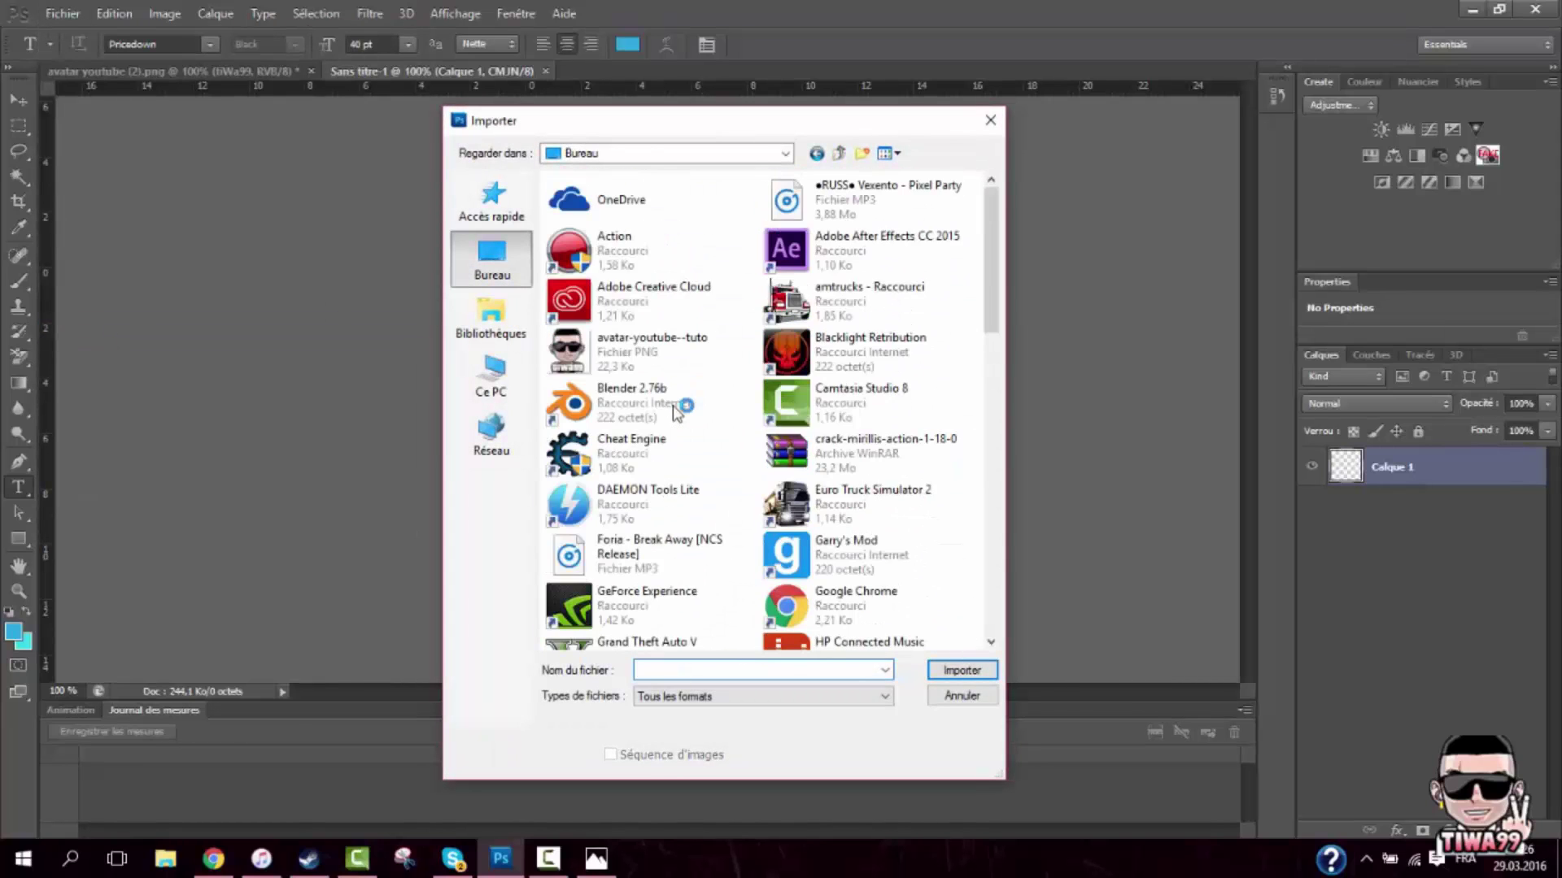
pyautogui.scroll(-3, 756, 480)
pyautogui.scroll(-3, 793, 502)
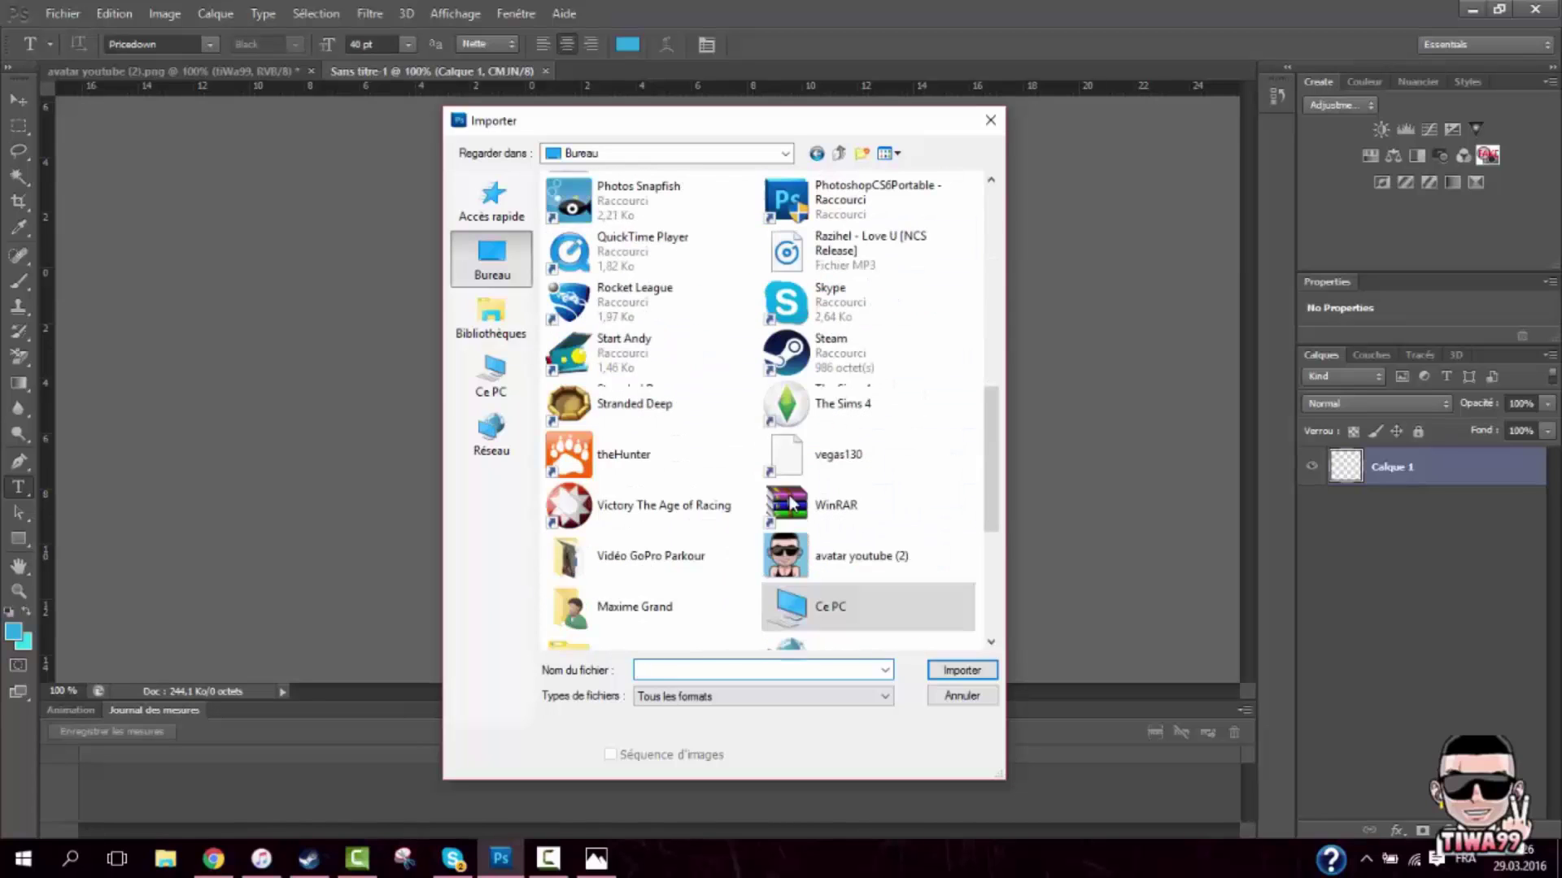
pyautogui.scroll(8, 792, 502)
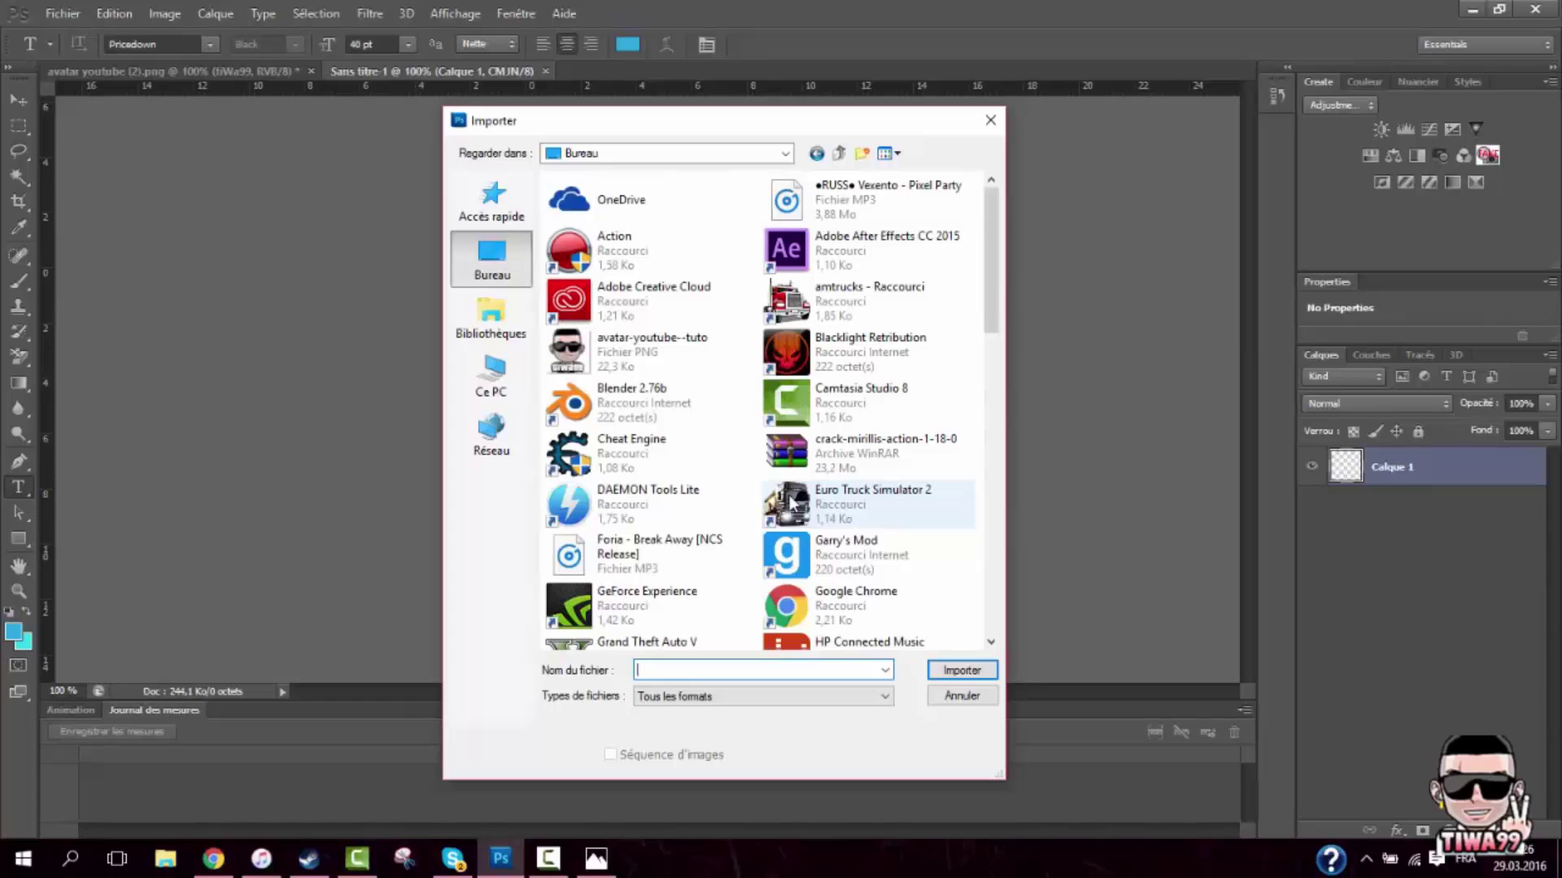
pyautogui.doubleClick(635, 342)
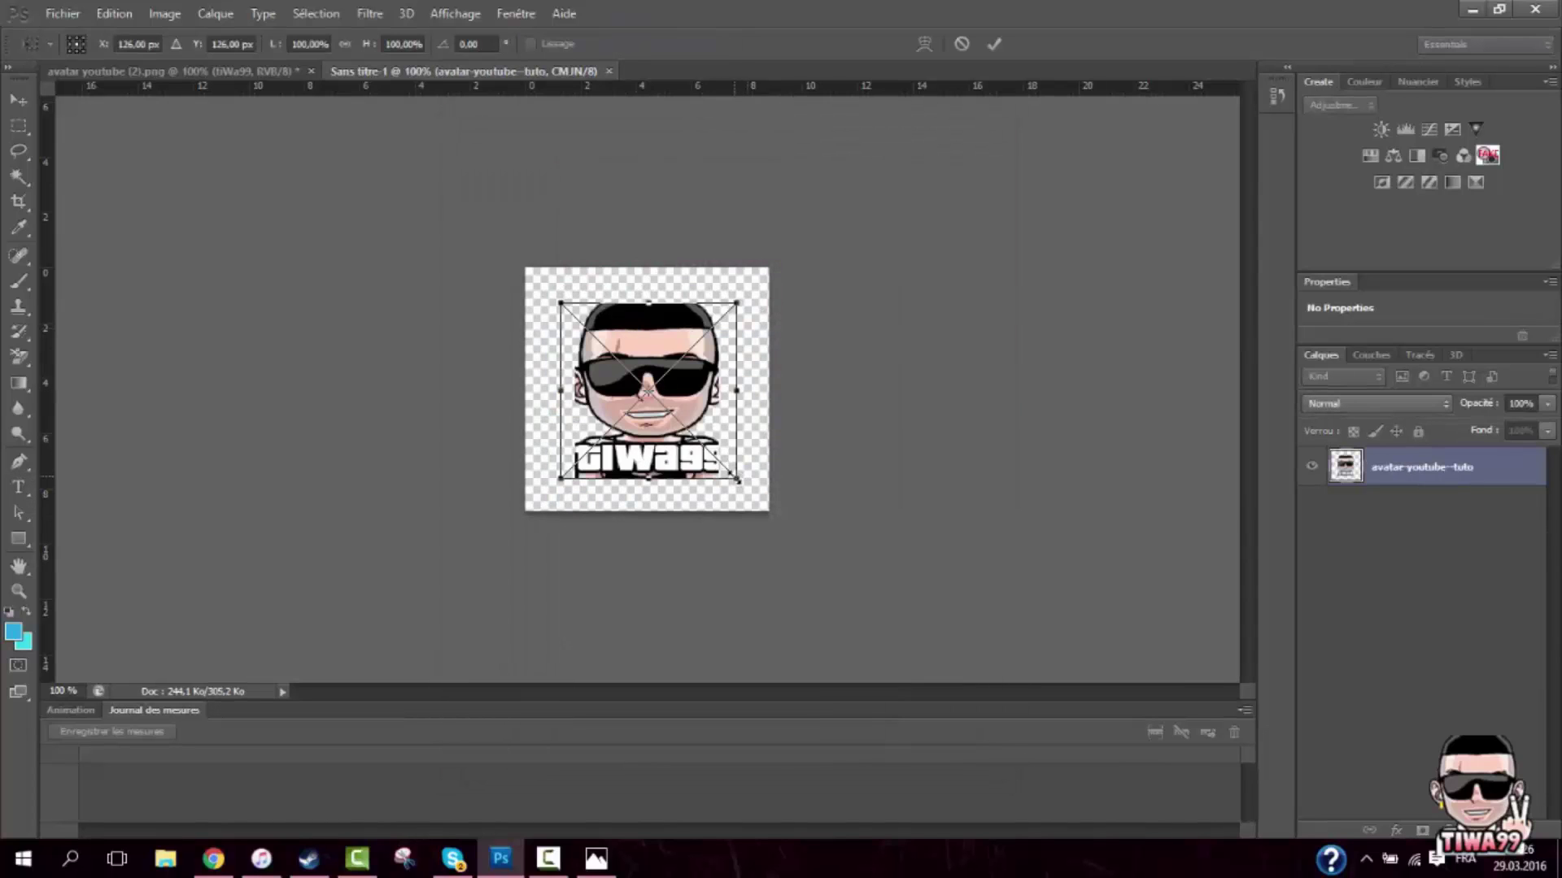
# Enlarge the placed avatar to 138.33% so it fills the whole canvas and commit the transformation
pyautogui.moveTo(737, 481); pyautogui.dragTo(769, 512)
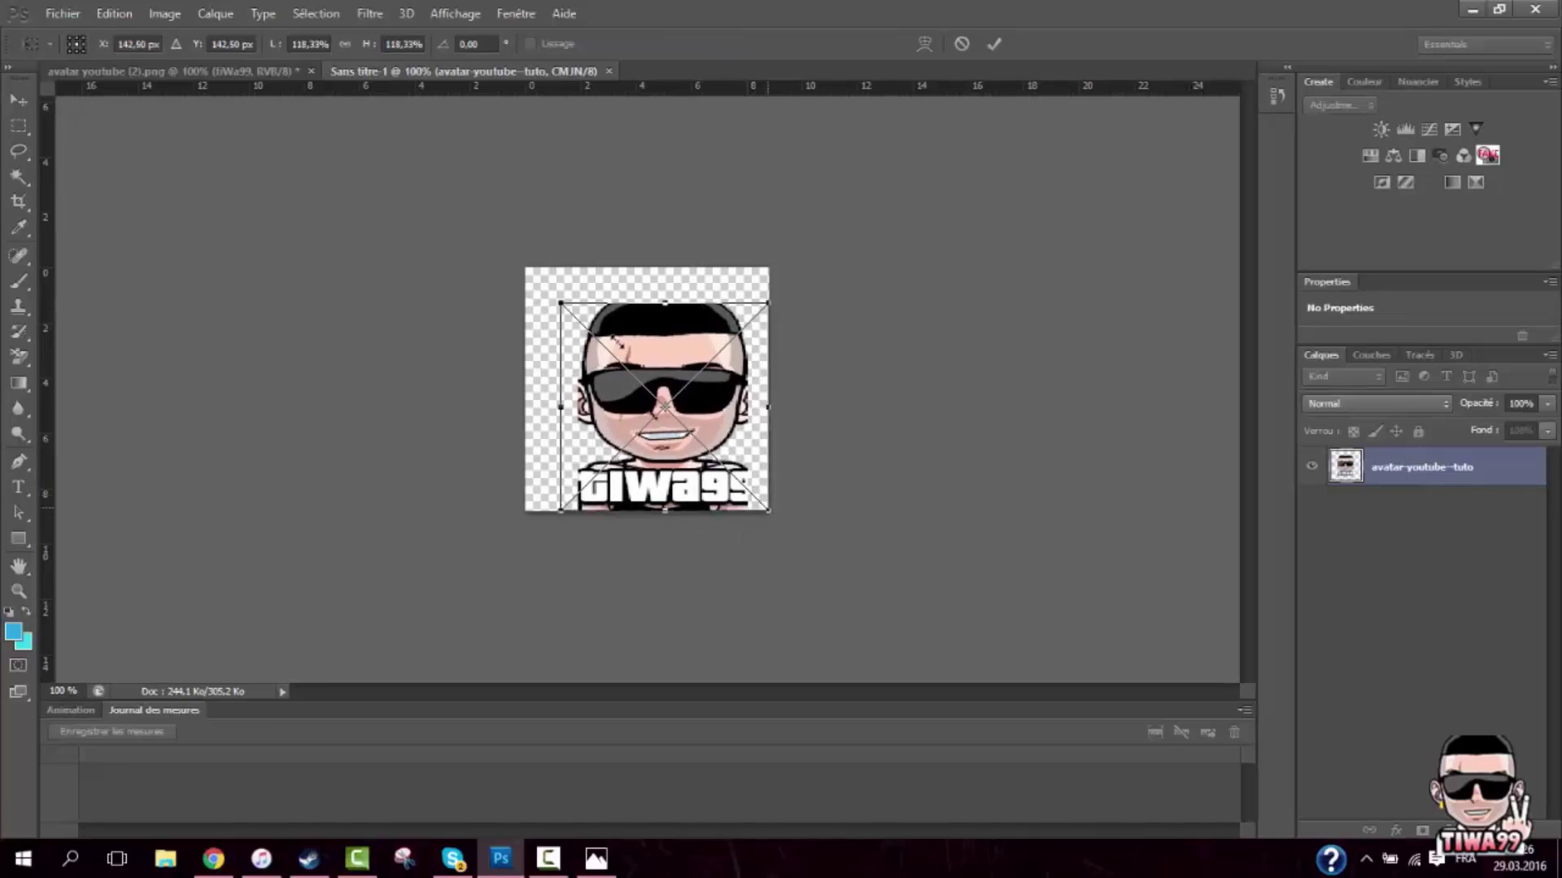
pyautogui.moveTo(561, 307); pyautogui.dragTo(514, 275)
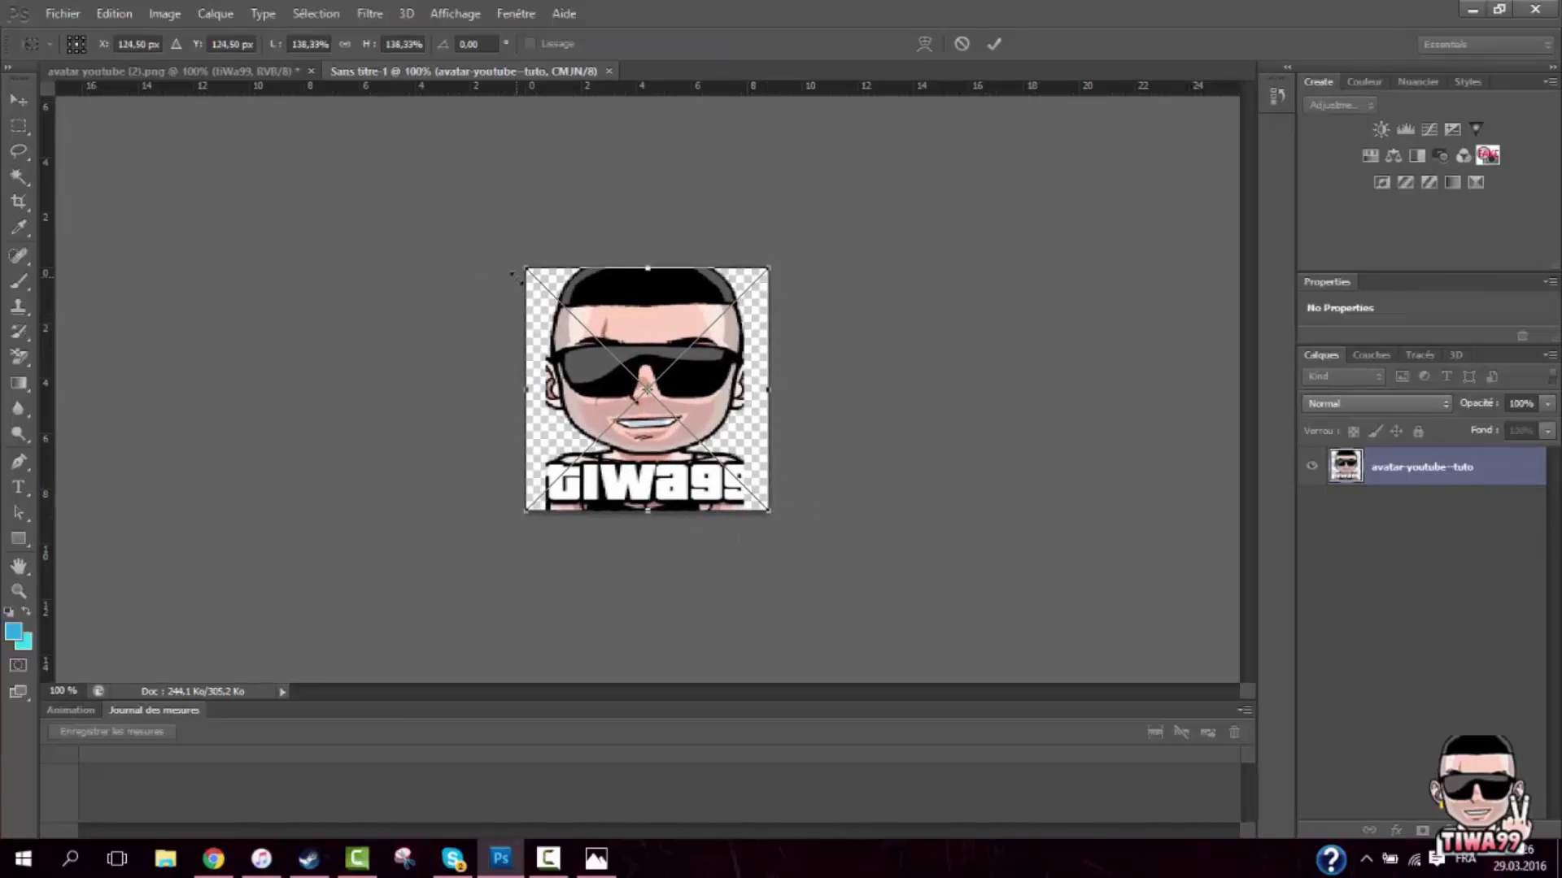
pyautogui.press('t')
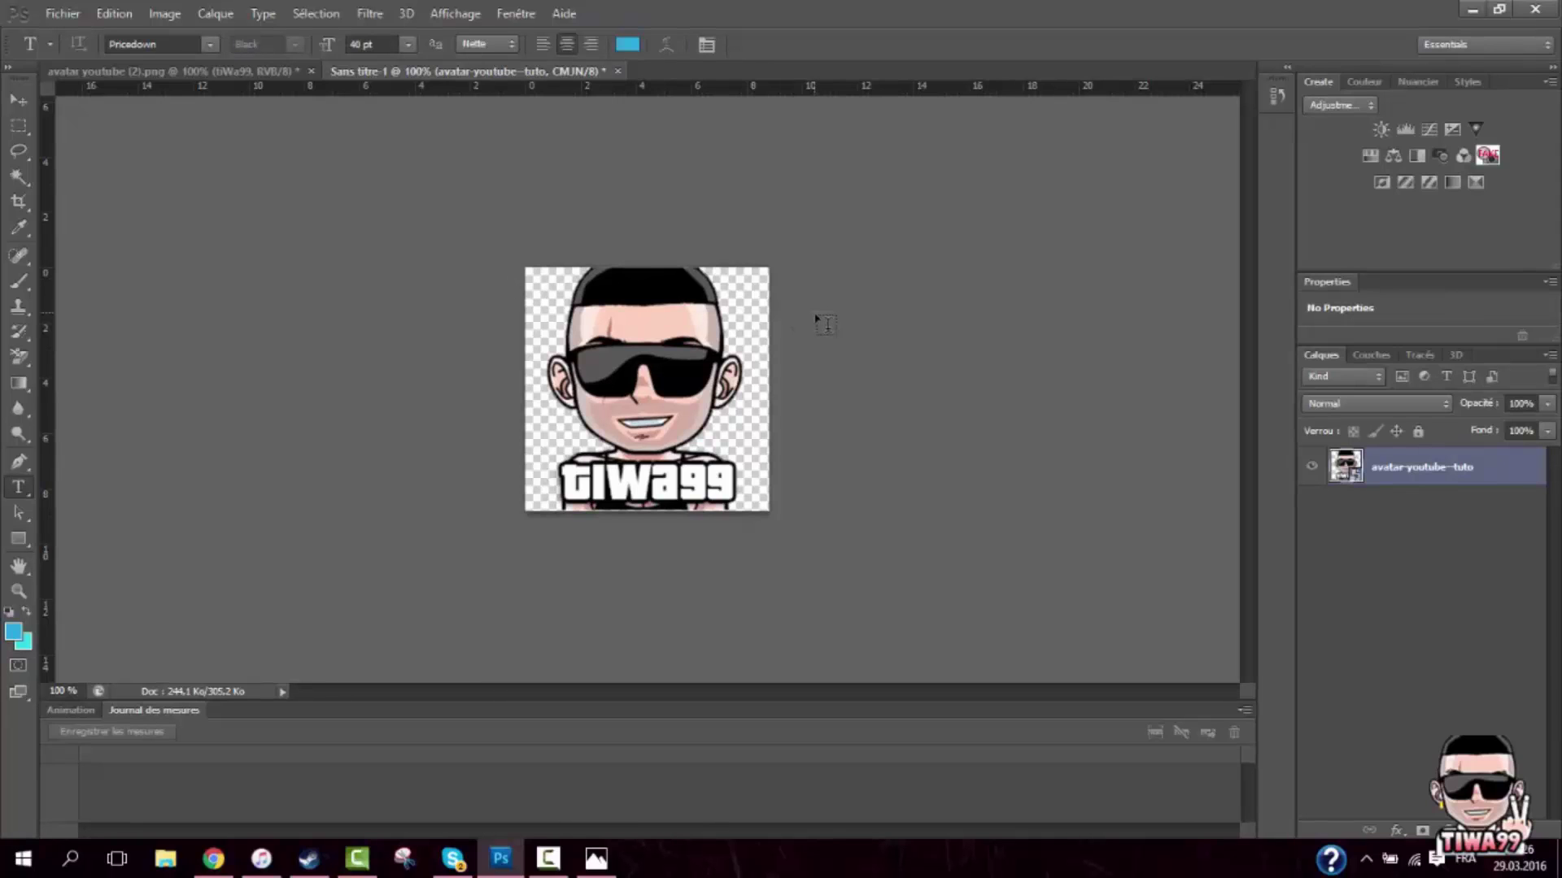
pyautogui.click(63, 13)
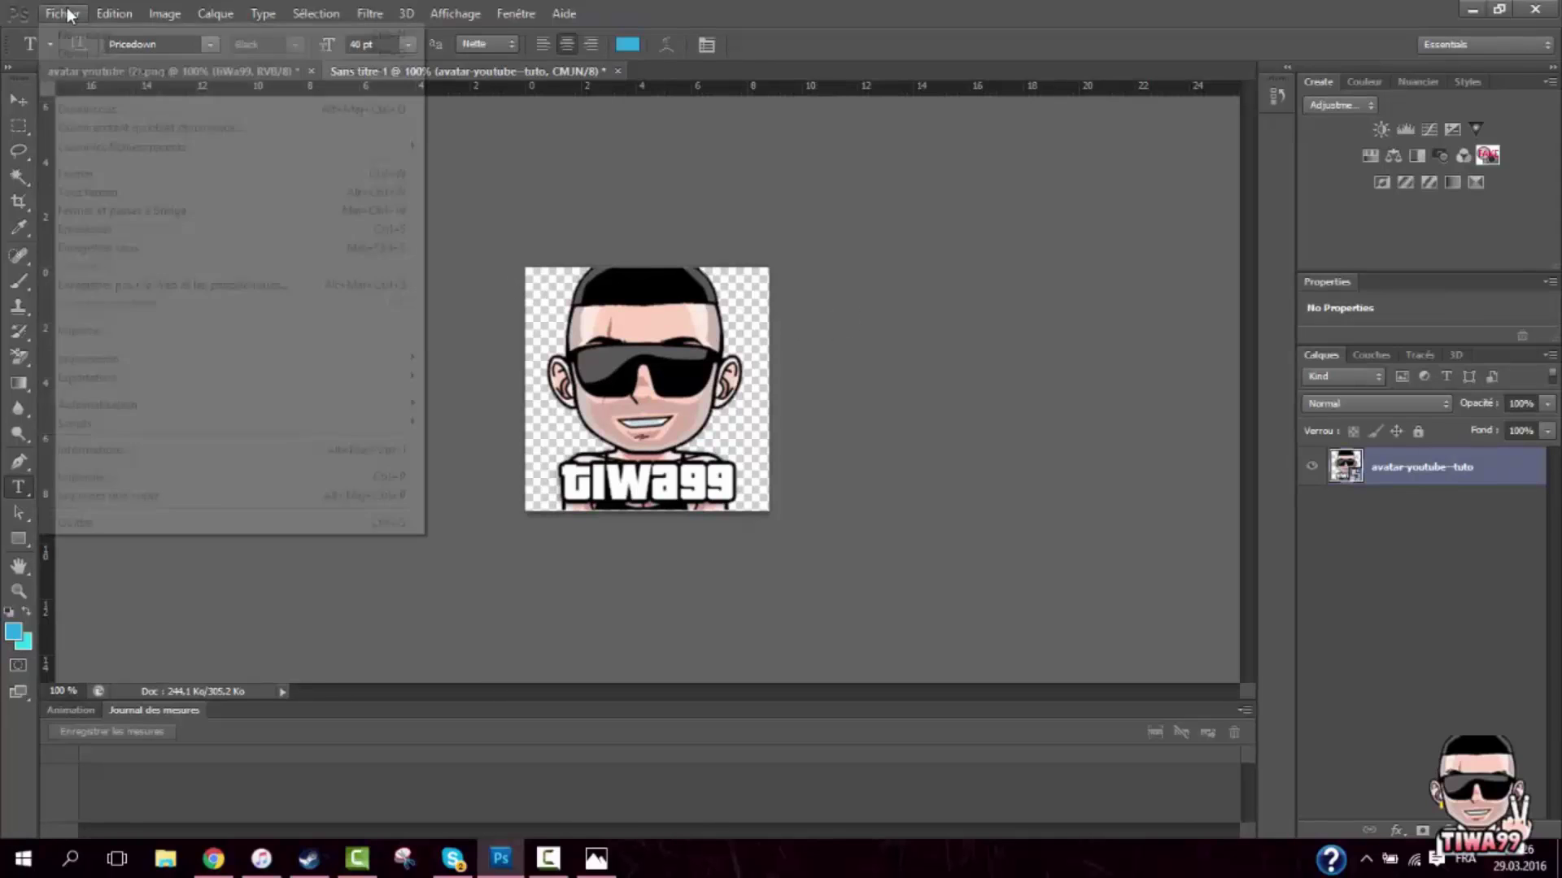
pyautogui.click(141, 281)
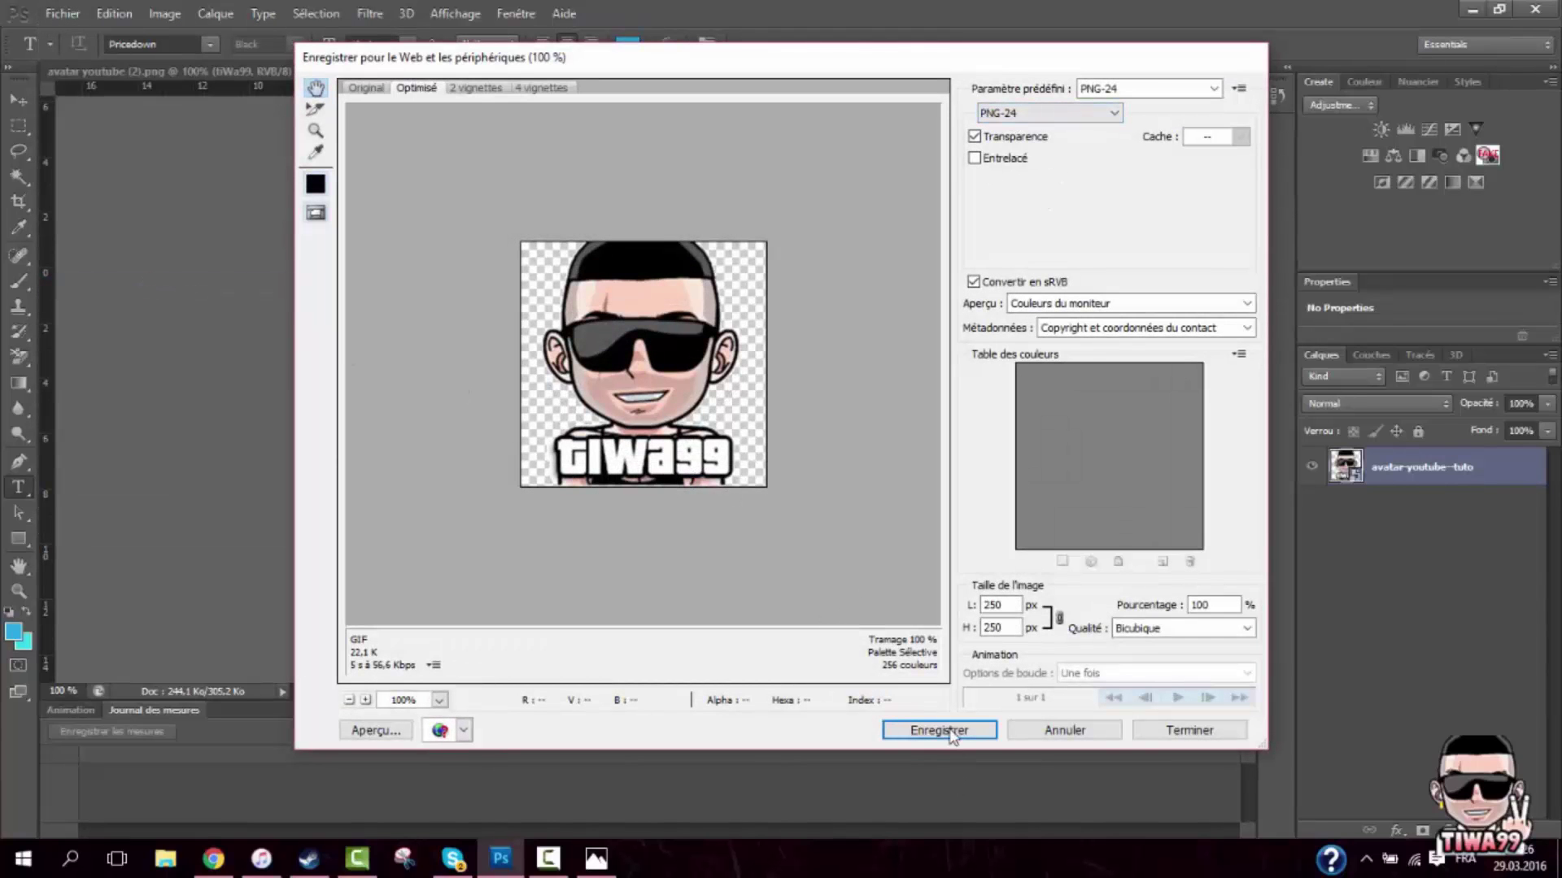
pyautogui.click(1050, 730)
# Resize the avatar youtube (2).png image to 250 × 250 pixels and close the untitled document without saving it
pyautogui.click(205, 70)
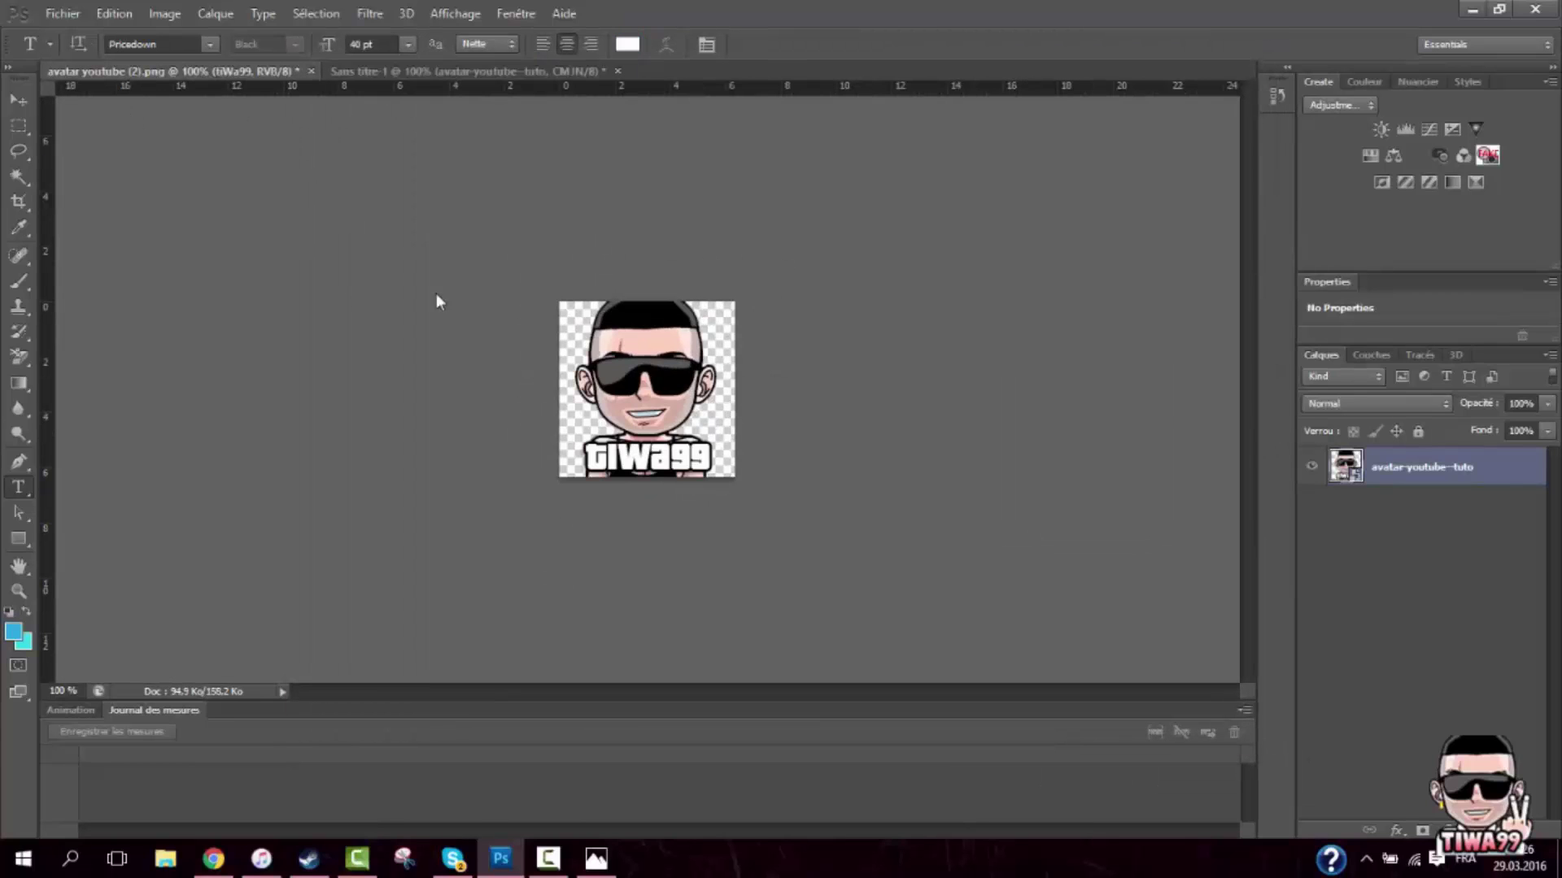
pyautogui.click(165, 13)
pyautogui.click(228, 163)
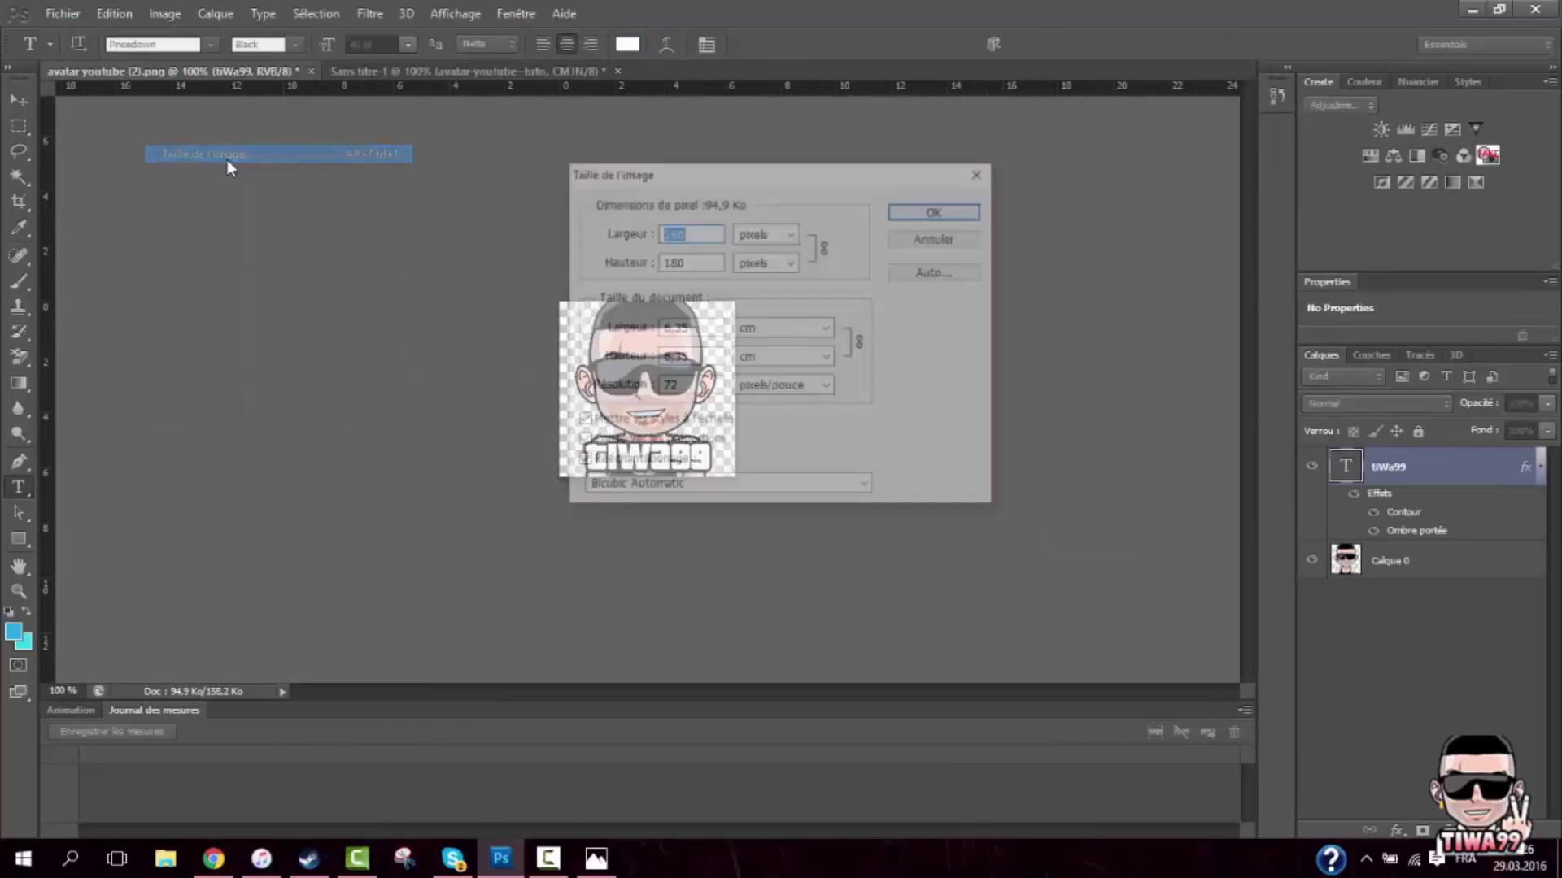
pyautogui.write('250')
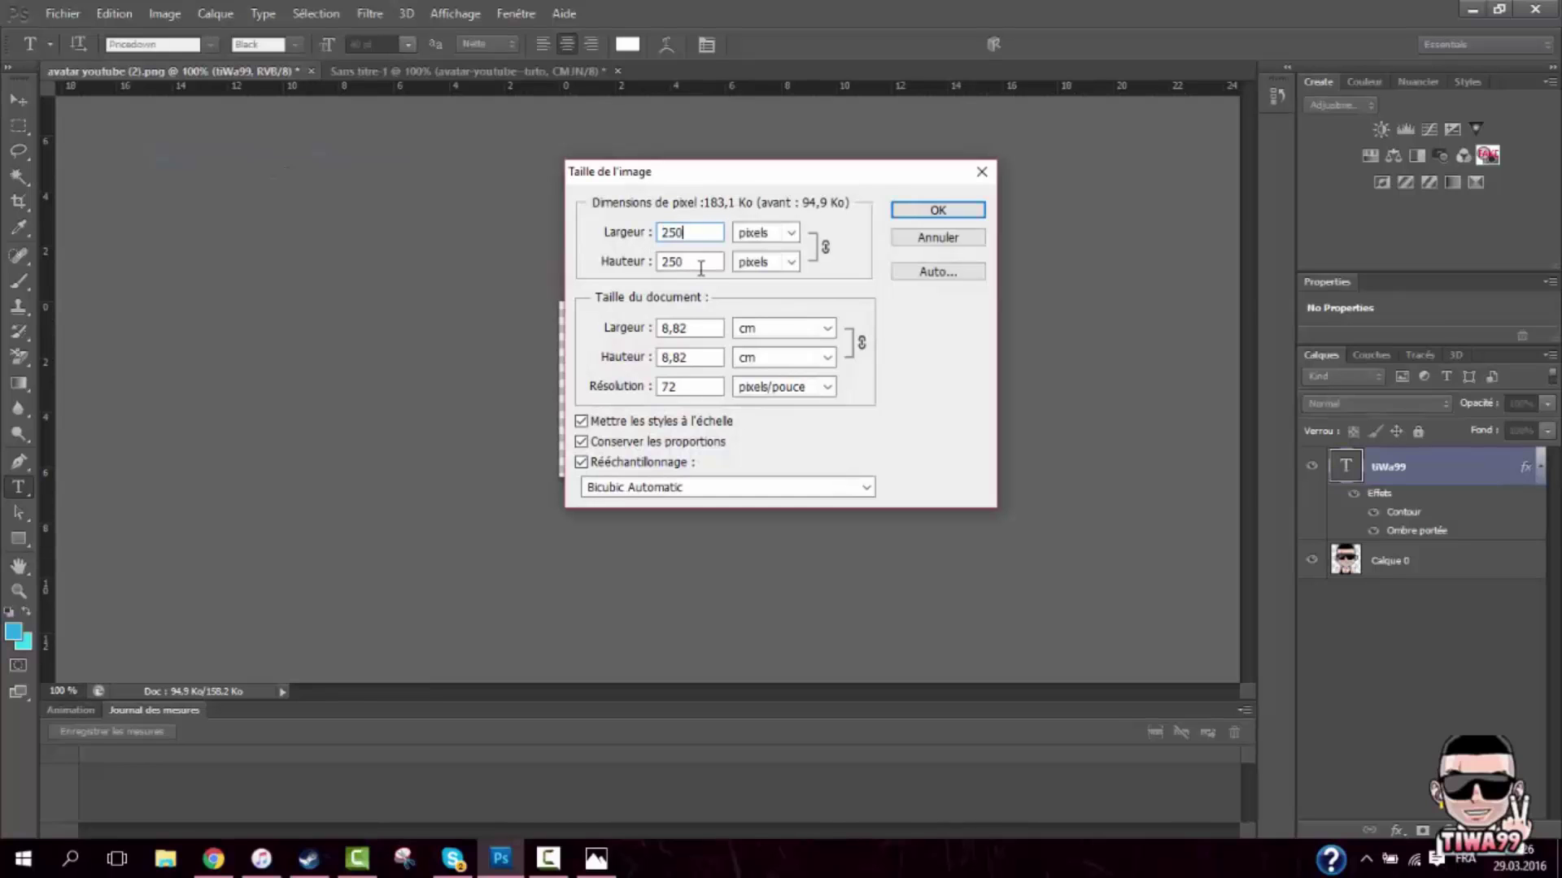
pyautogui.click(918, 209)
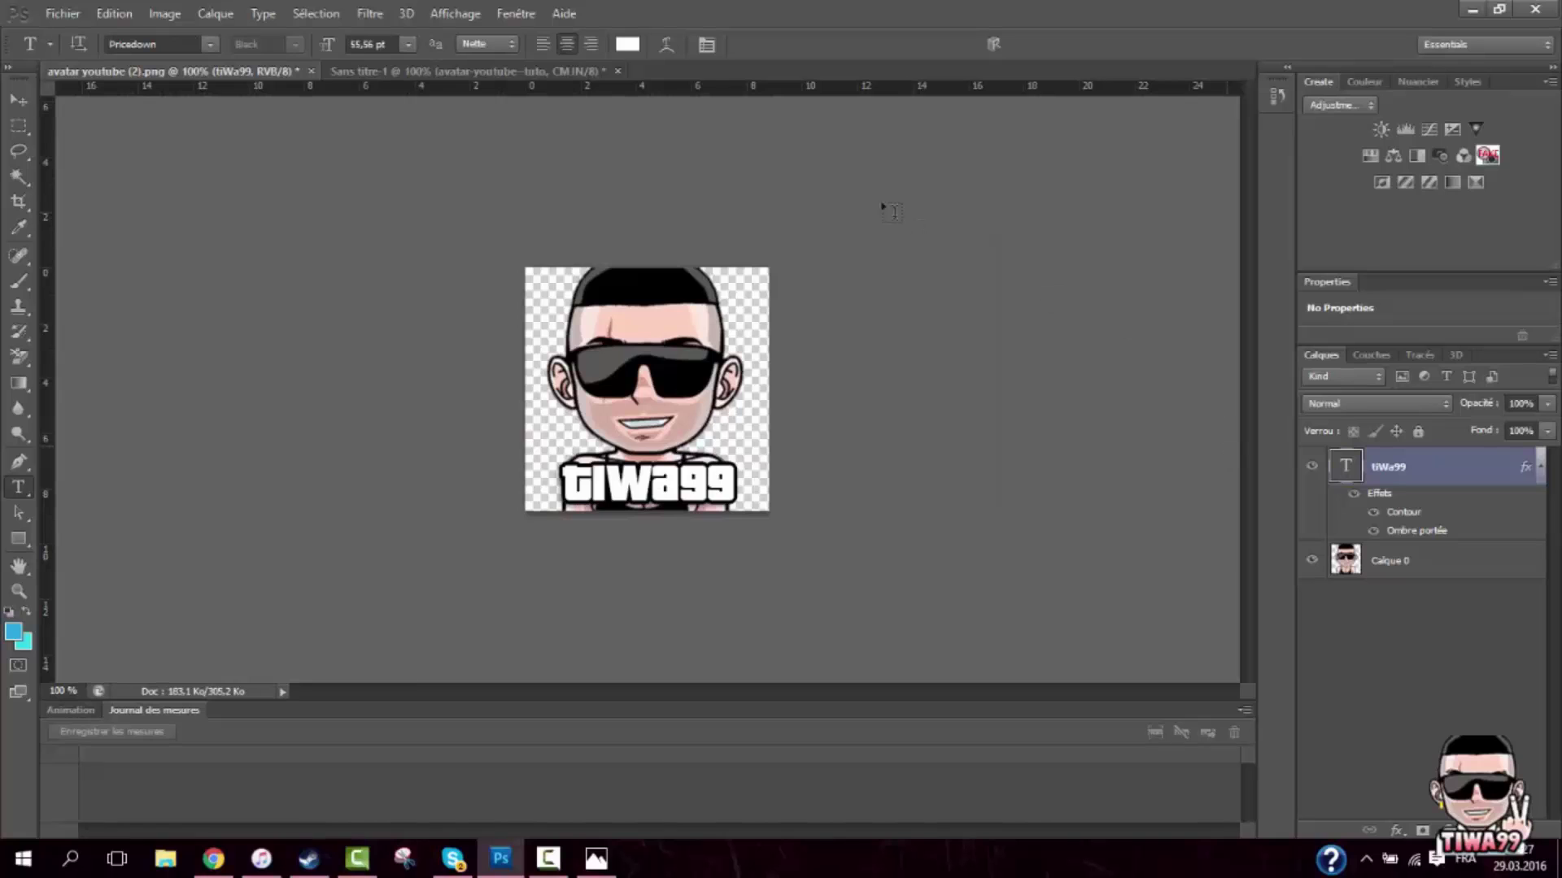
pyautogui.click(618, 71)
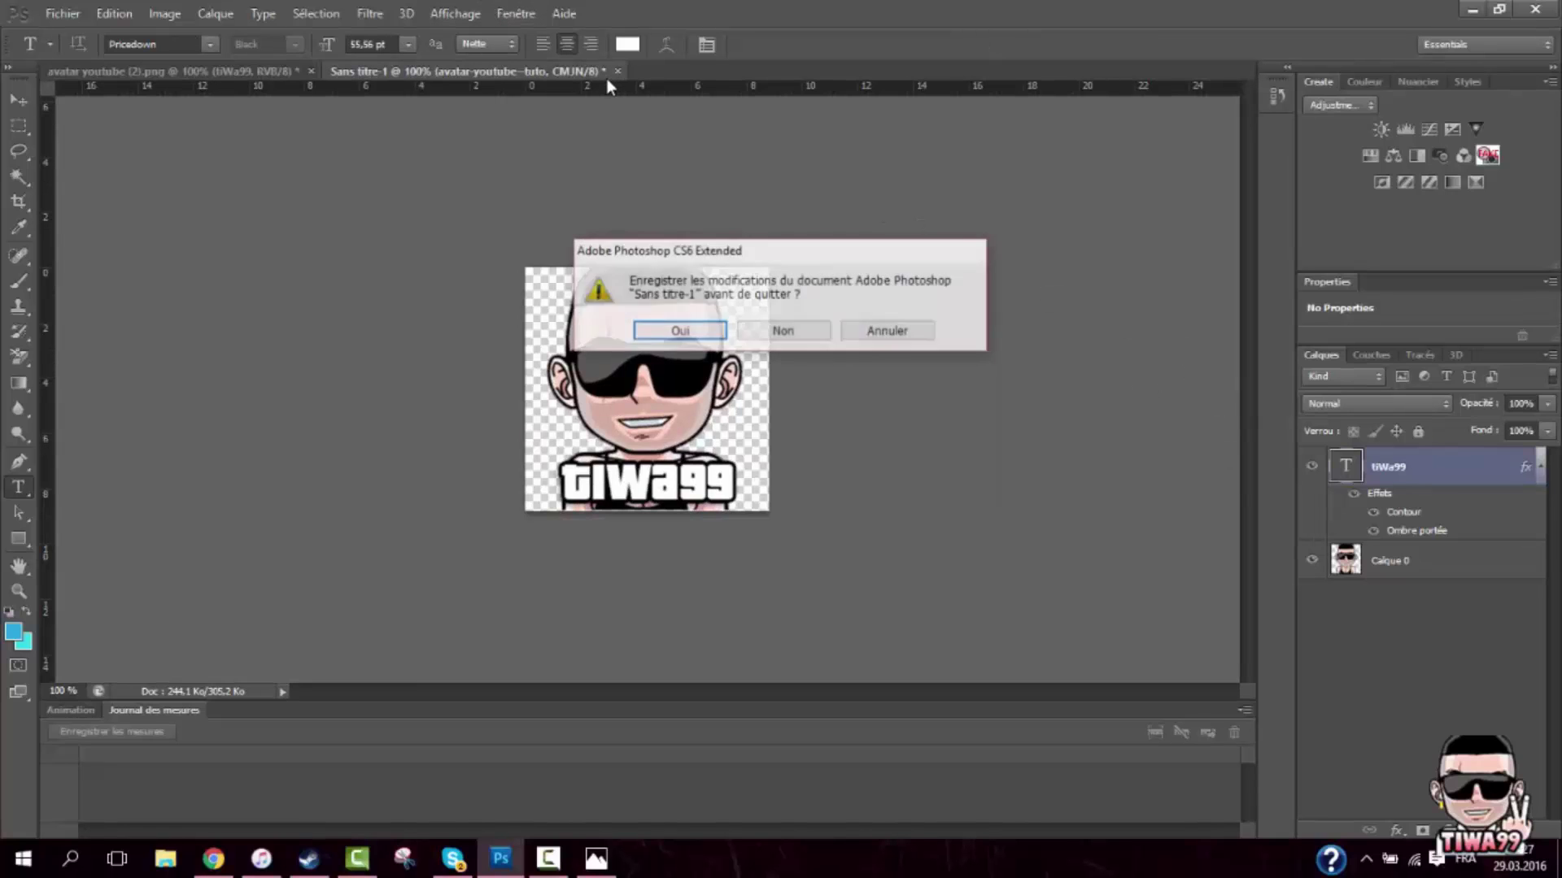
pyautogui.click(776, 330)
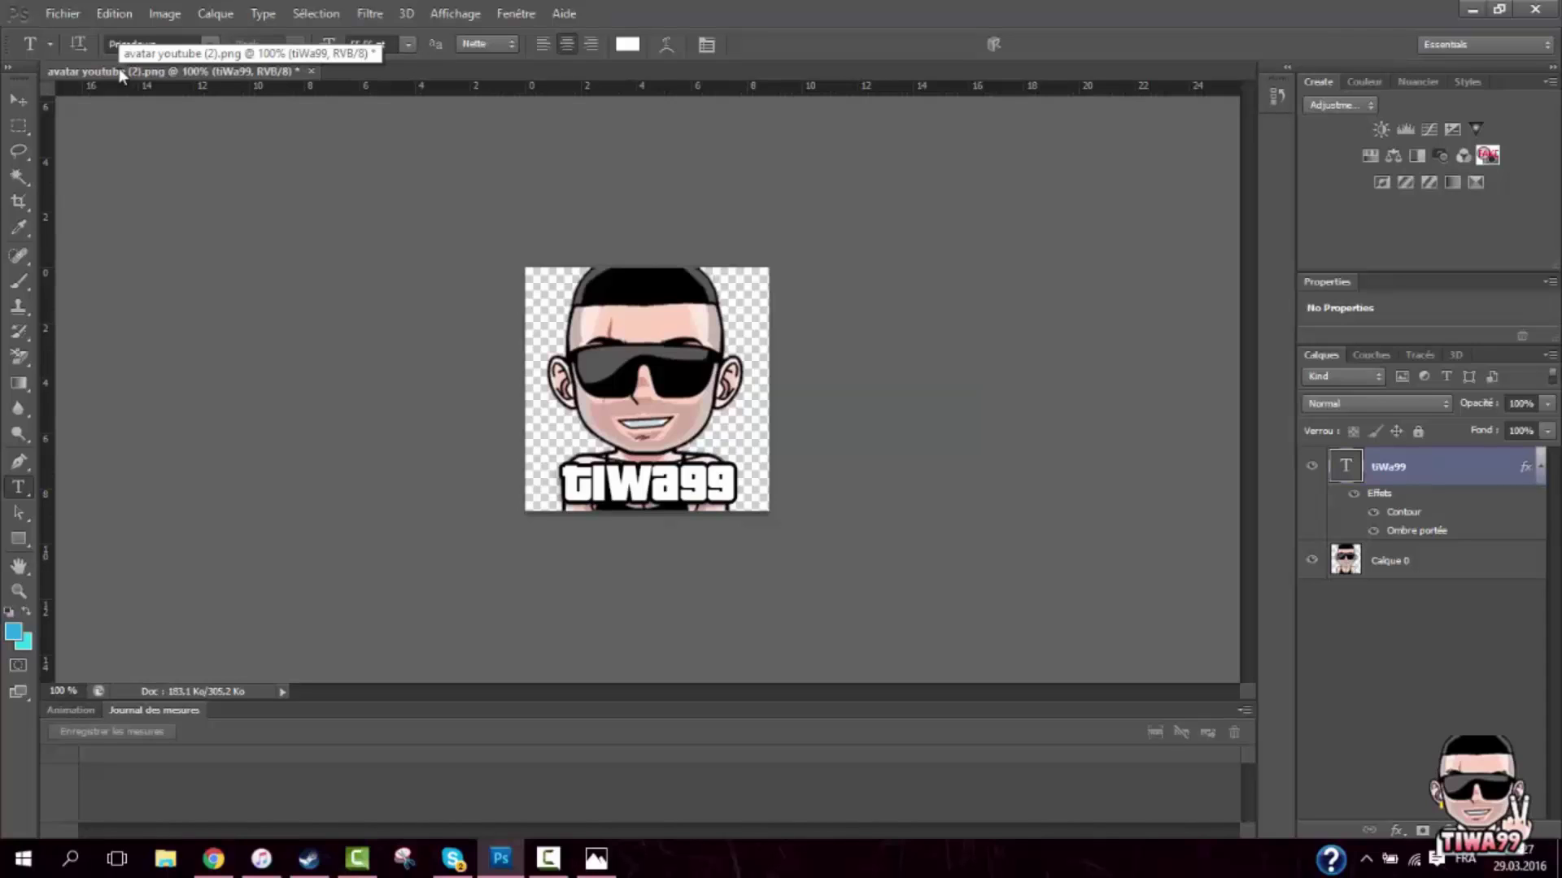
# Check the pixel dimensions of the avatar youtube (2).png image
pyautogui.click(165, 14)
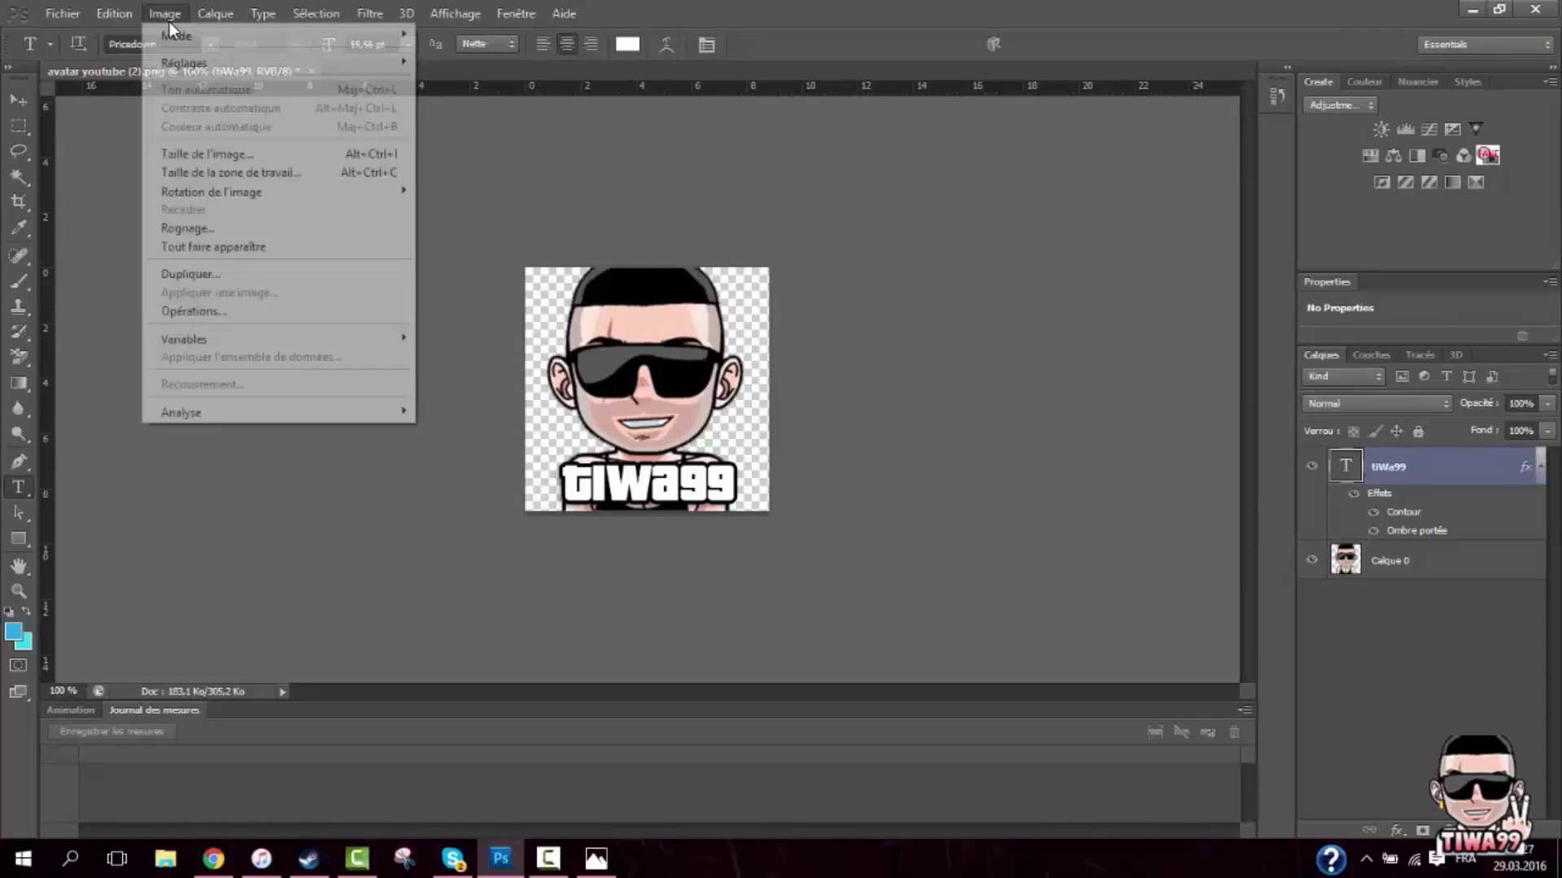
pyautogui.click(212, 154)
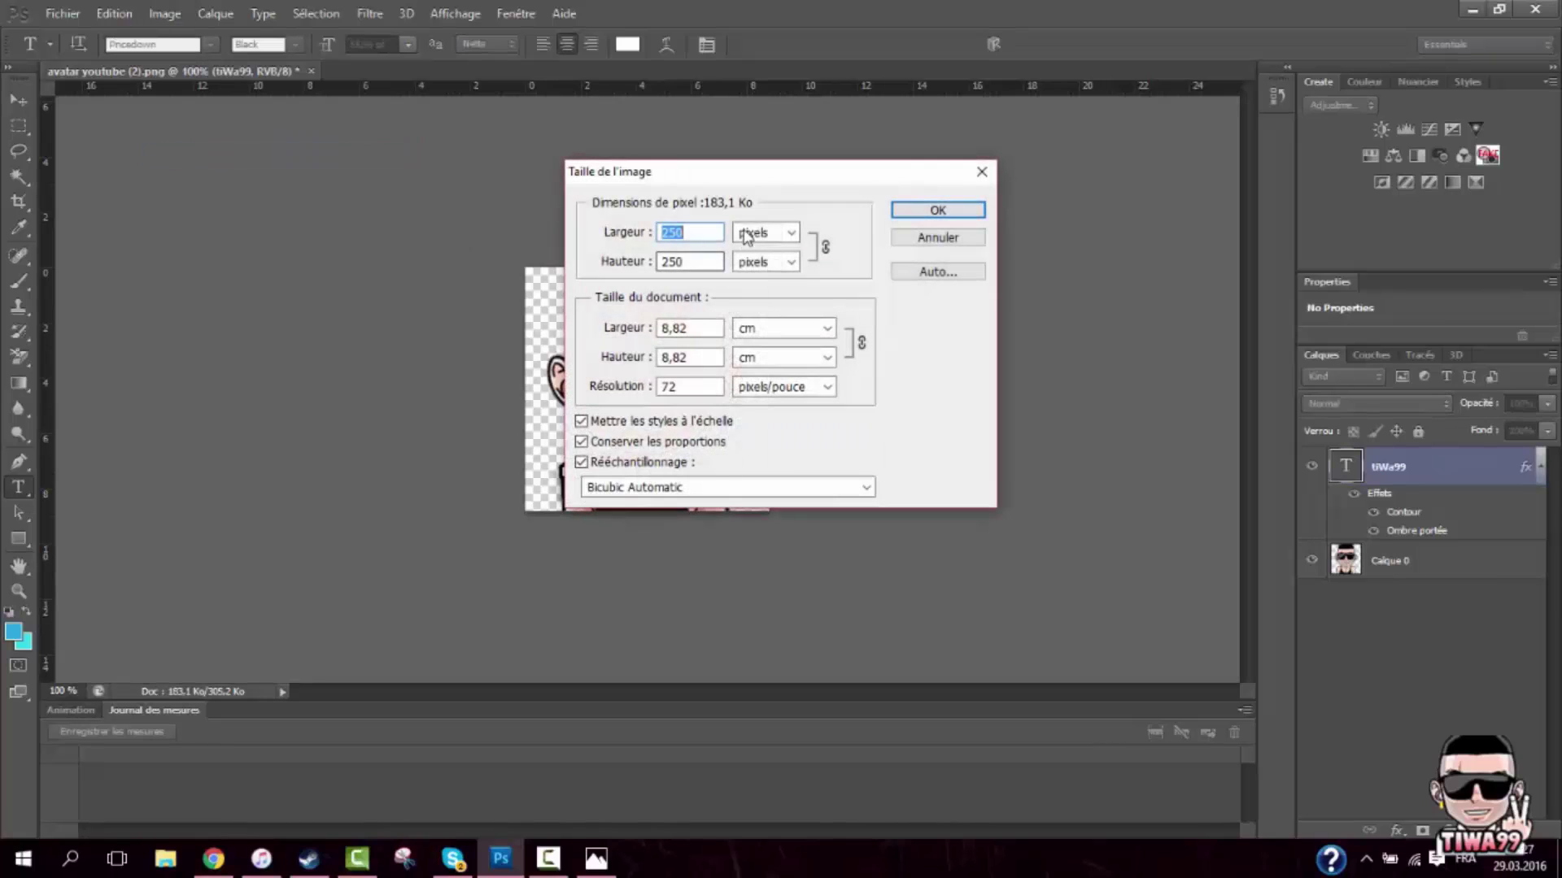
pyautogui.click(928, 214)
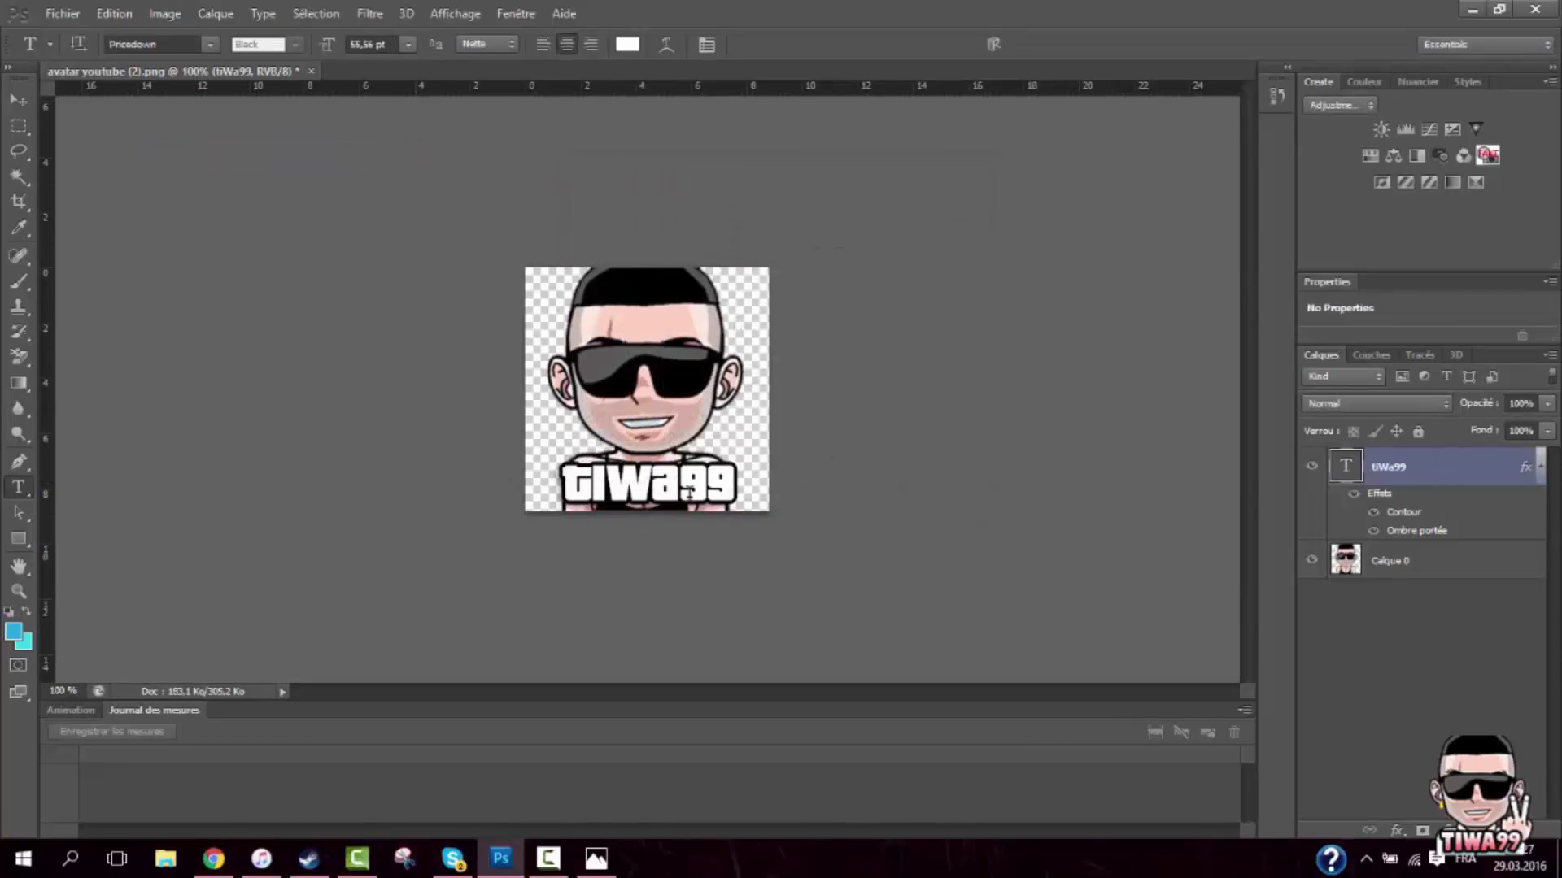
pyautogui.click(79, 12)
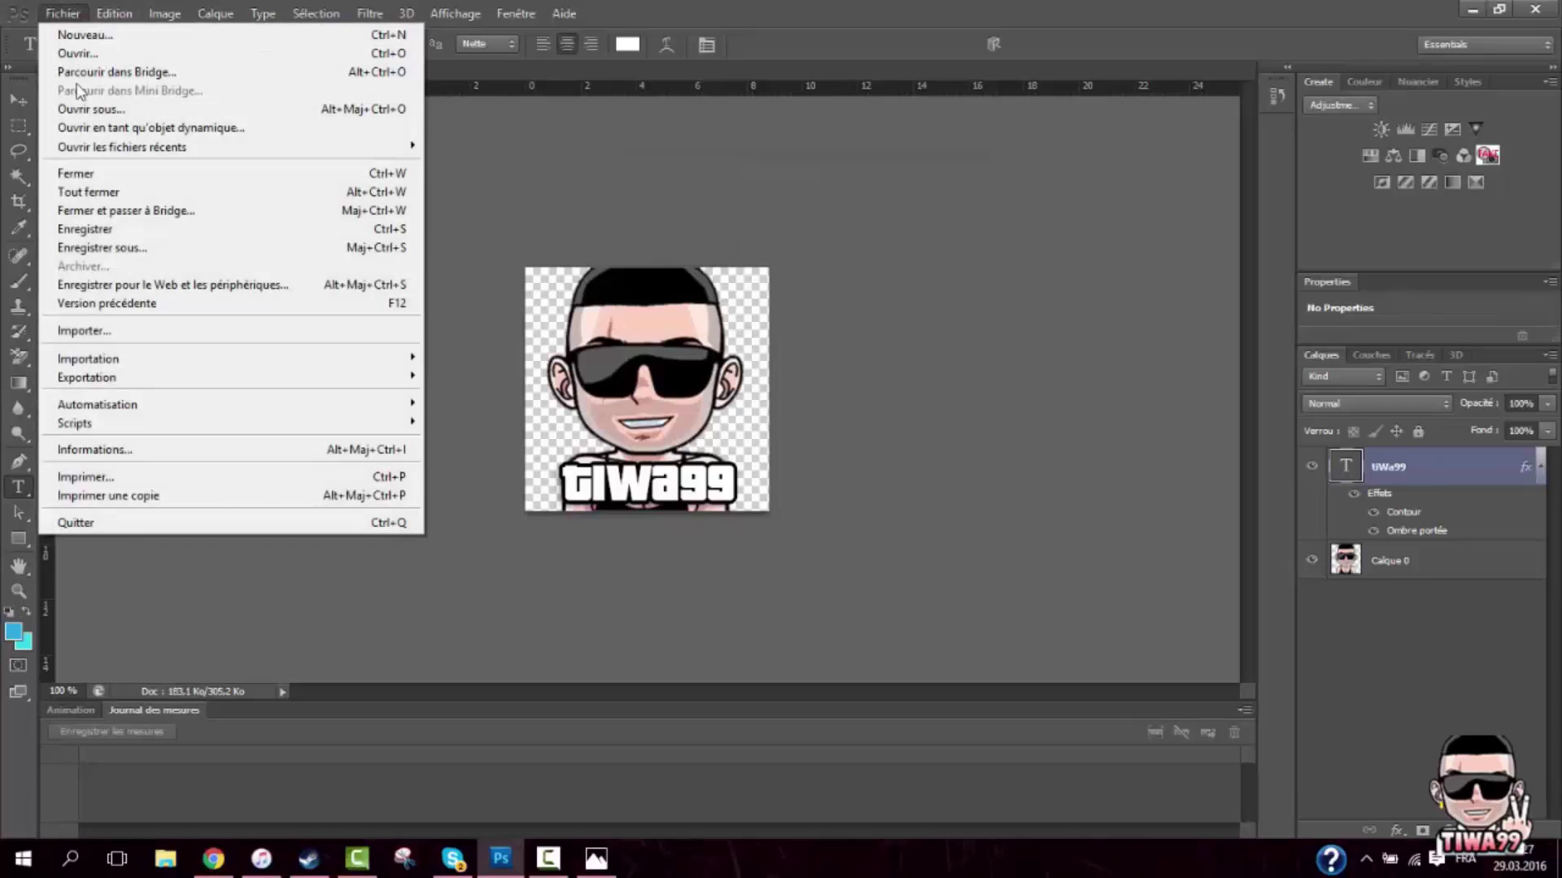
pyautogui.click(130, 279)
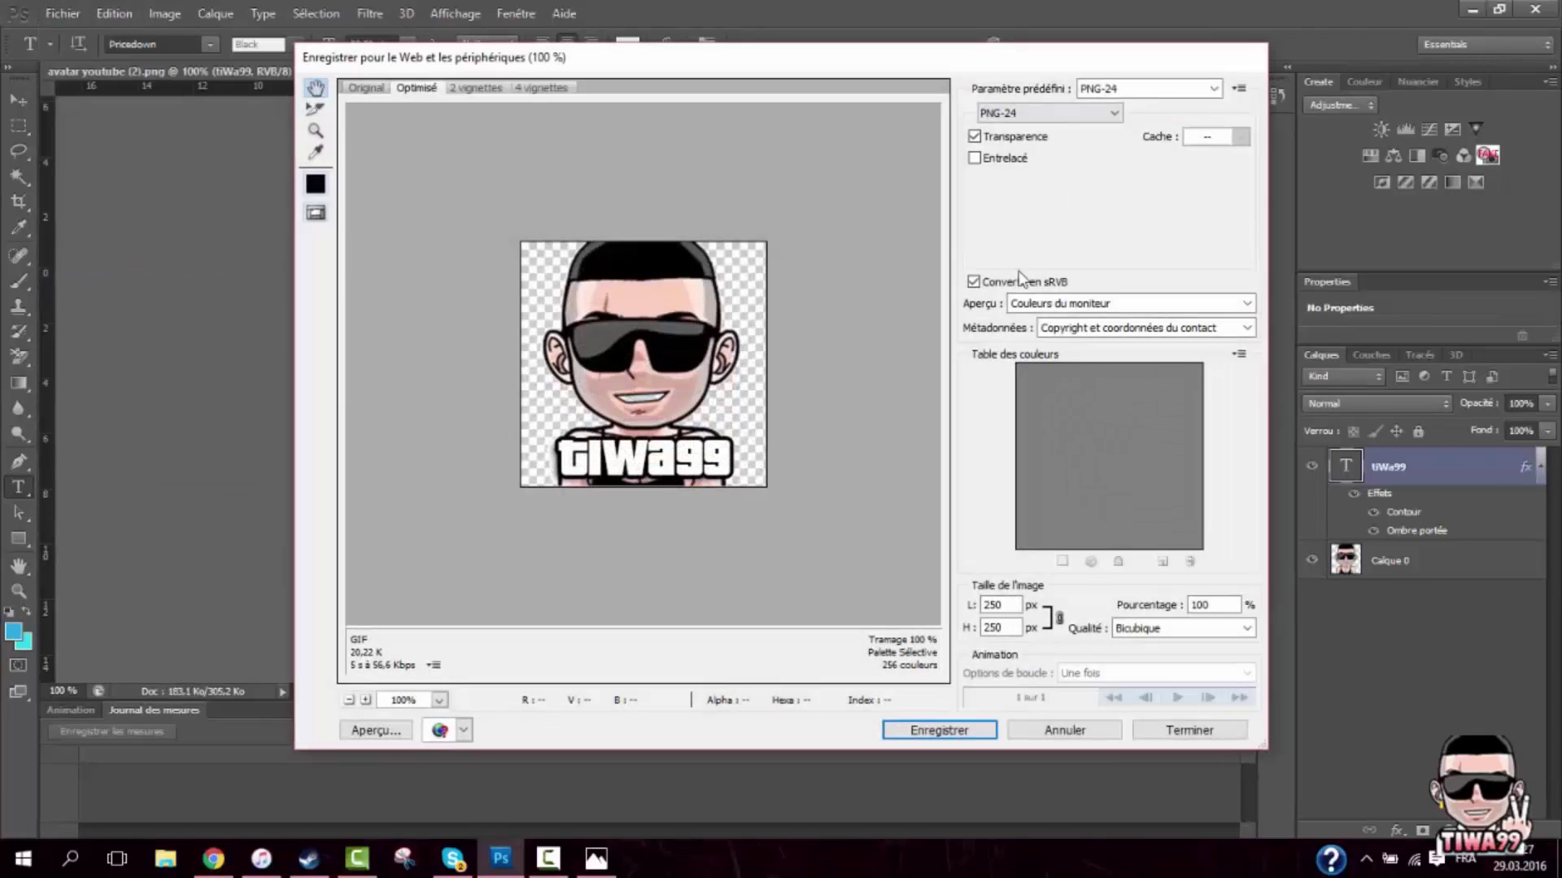
pyautogui.click(1059, 729)
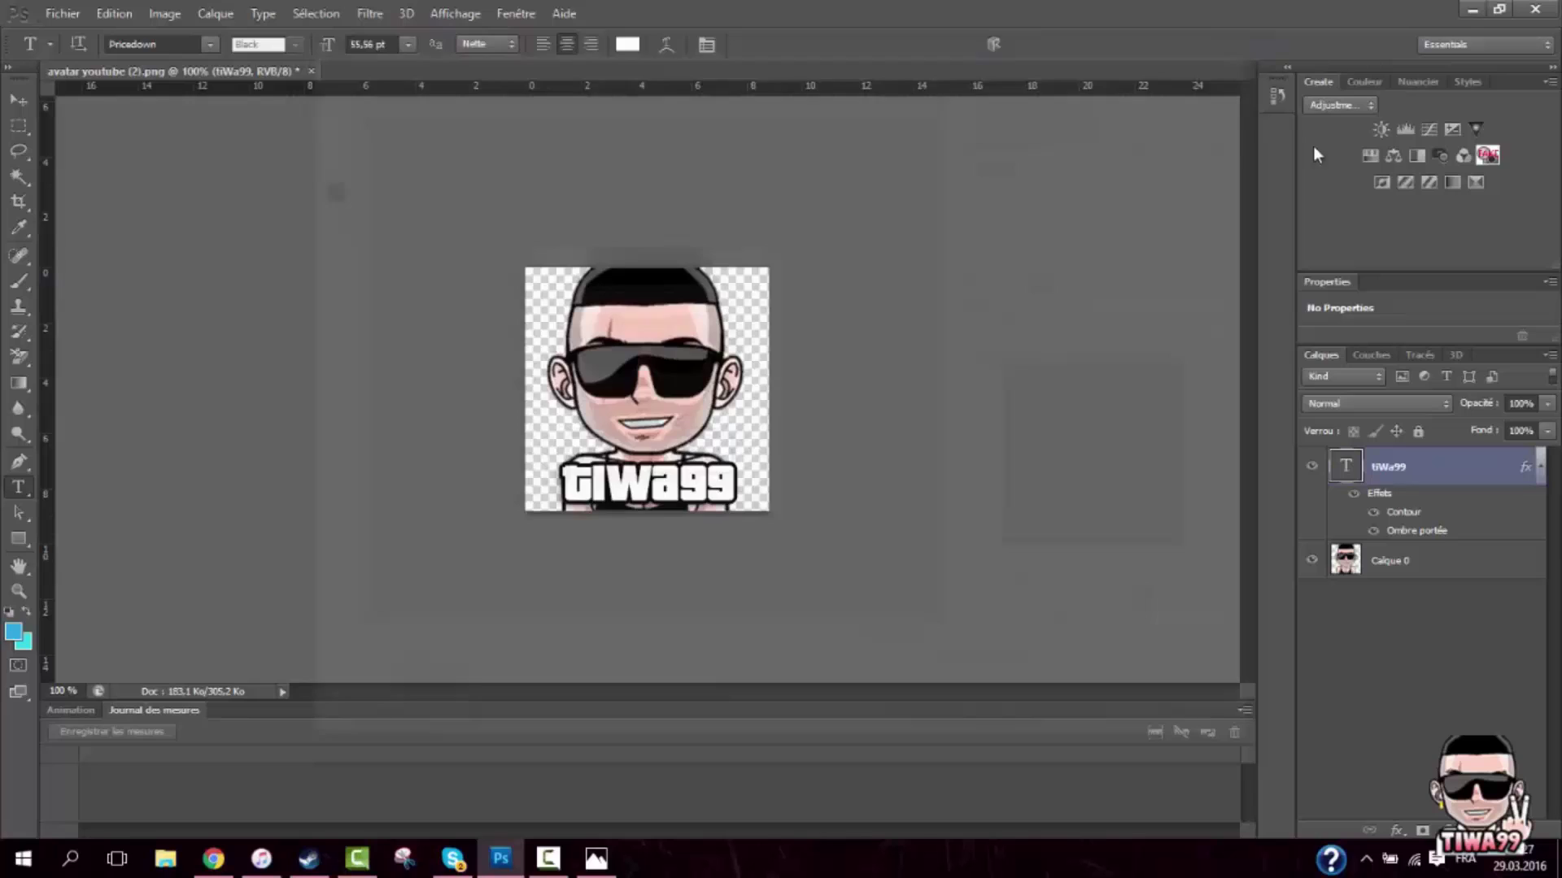
# Minimize Photoshop and move the avatar-youtube--tuto icon to the middle of the desktop
pyautogui.click(1472, 9)
pyautogui.moveTo(1260, 257); pyautogui.dragTo(713, 377)
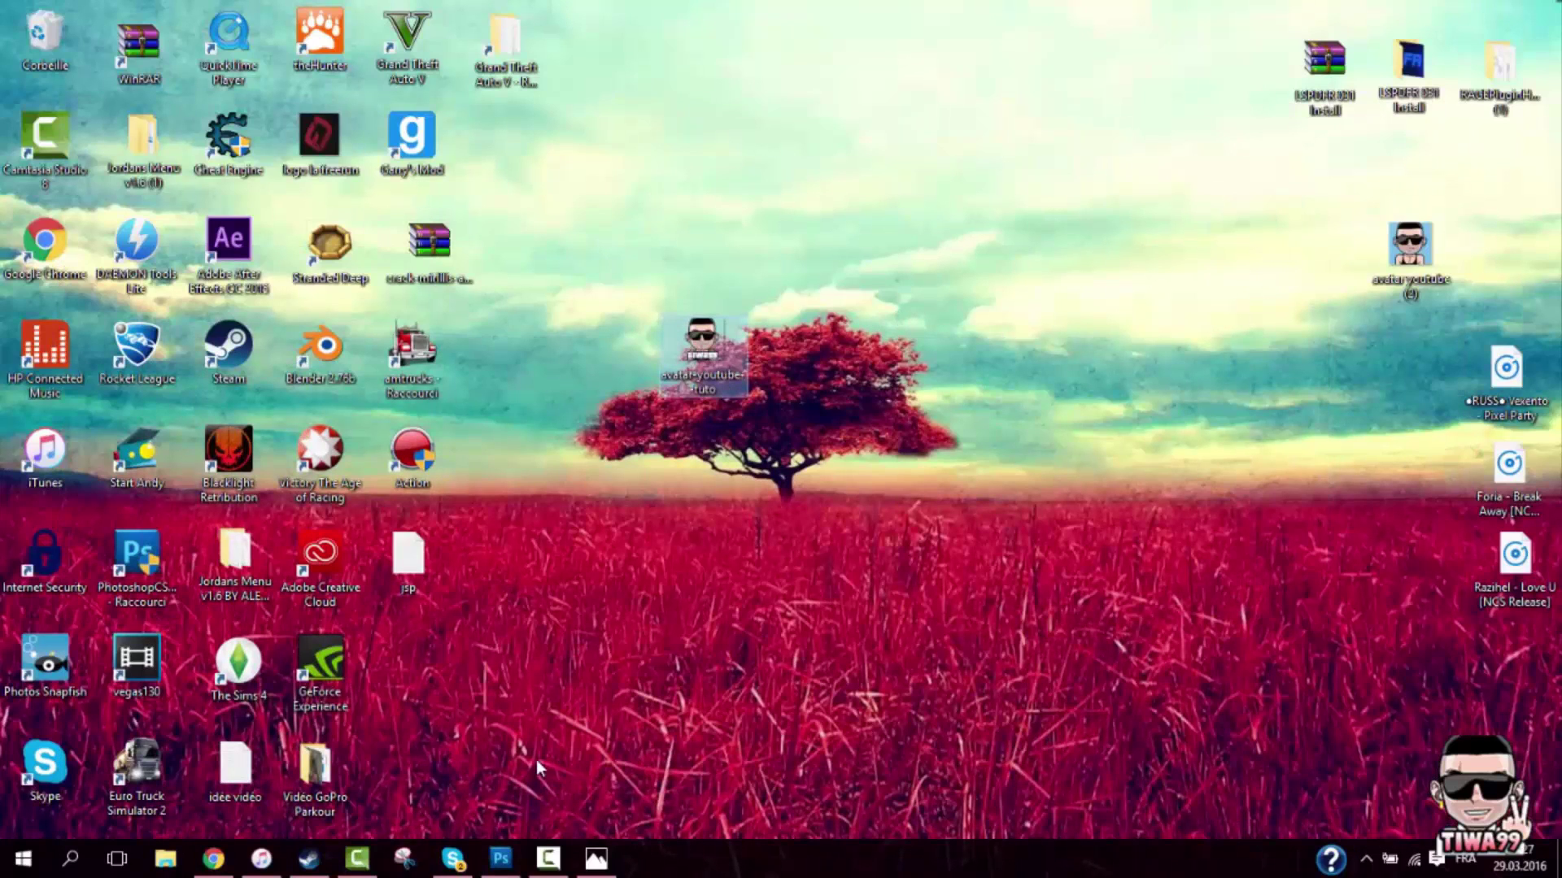
# Switch to Chrome and open the TiWa99 YouTube channel page in a new tab
pyautogui.click(214, 858)
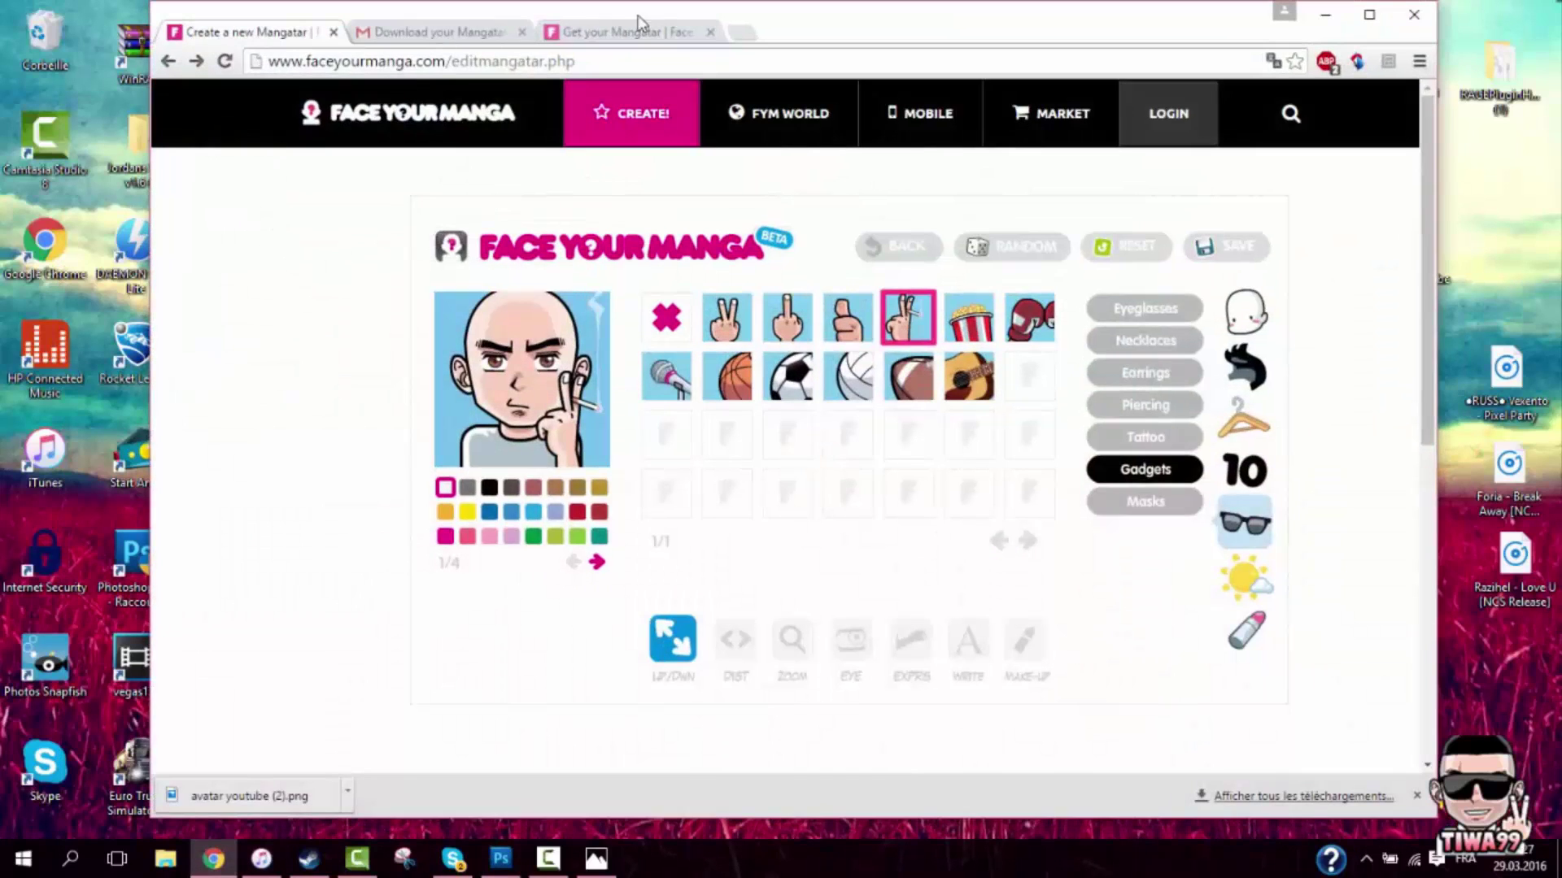
pyautogui.click(736, 36)
pyautogui.click(516, 94)
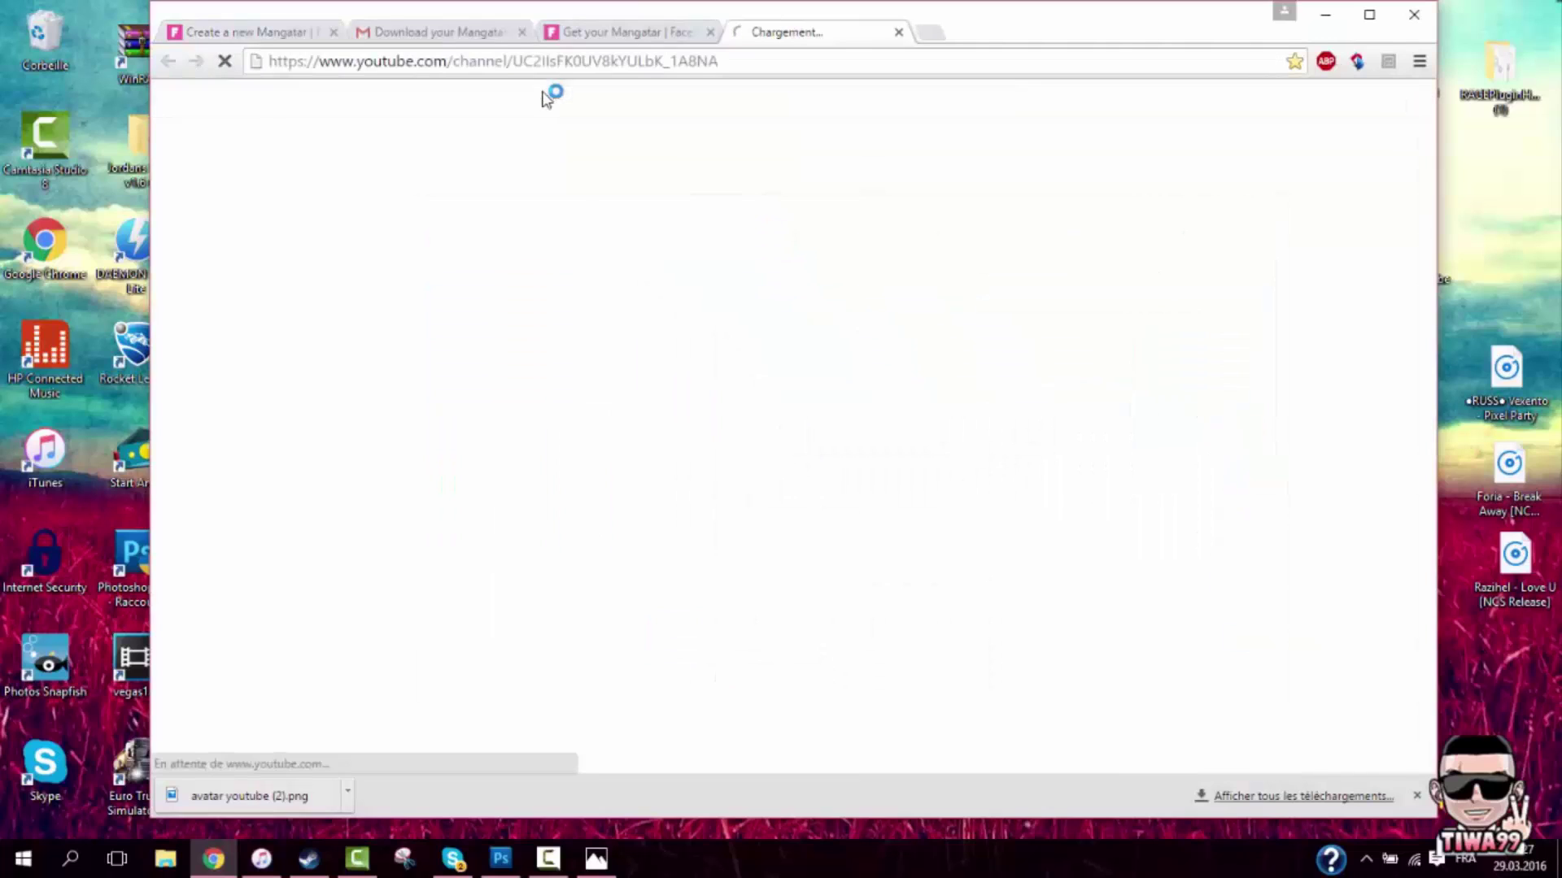
pyautogui.scroll(-1, 589, 229)
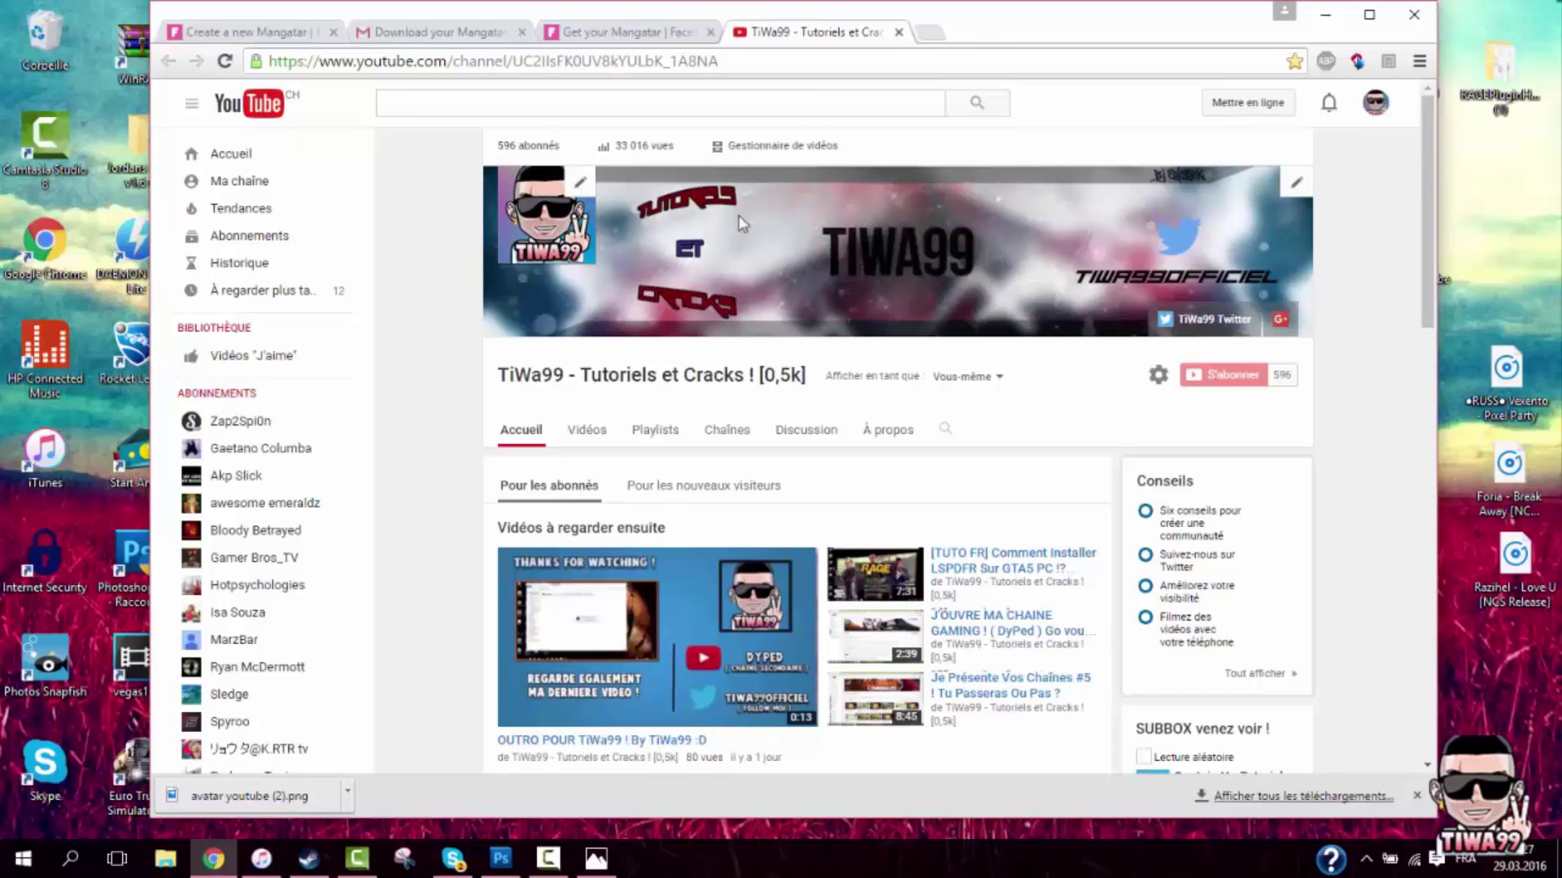
# Start modifying the channel icon and continue to the Google+ profile photo upload page
pyautogui.click(583, 180)
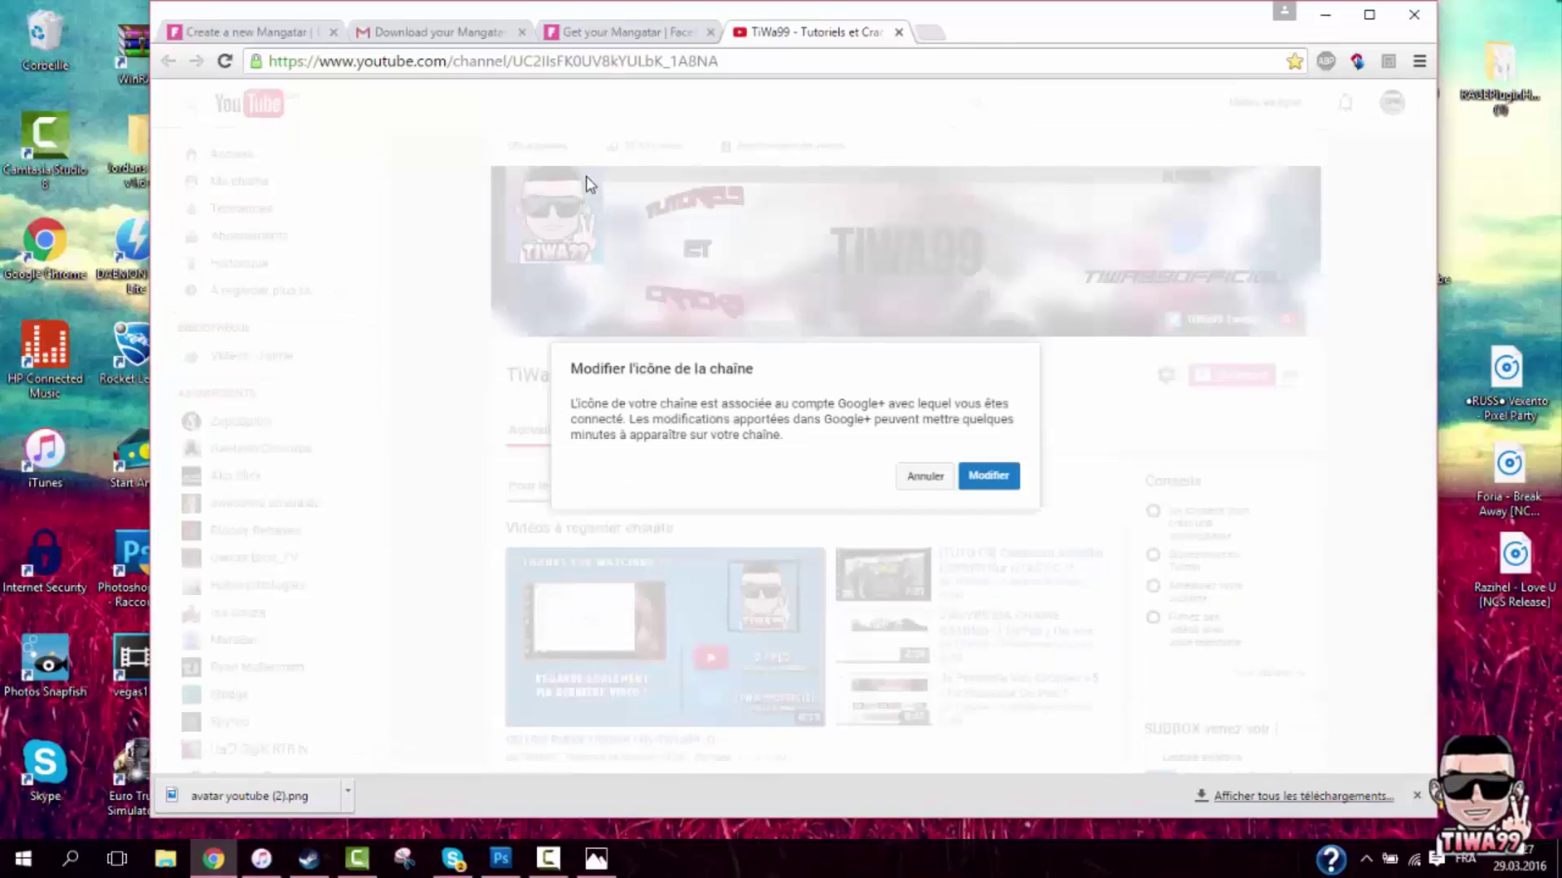
pyautogui.click(986, 476)
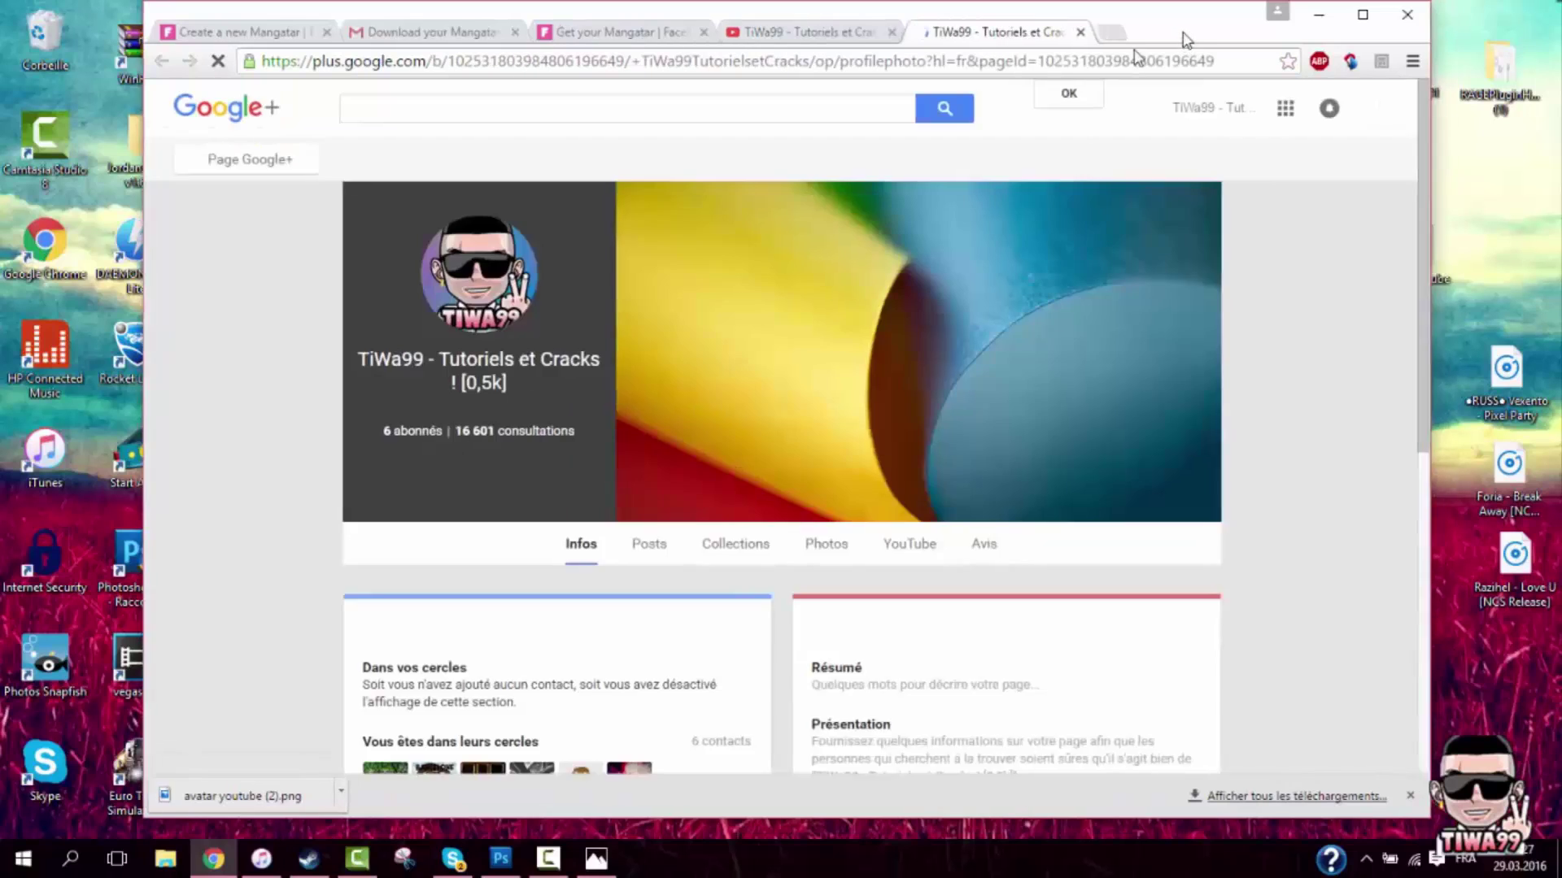
pyautogui.moveTo(1192, 41)
pyautogui.mouseDown()
pyautogui.moveTo(578, 544)
pyautogui.moveTo(529, 848)
pyautogui.moveTo(1177, 432)
pyautogui.moveTo(1213, 19)
pyautogui.moveTo(1179, 67)
pyautogui.mouseUp()
# Minimize Photoshop and Chrome and delete the old avatar-youtube--tuto file from the desktop
pyautogui.click(524, 870)
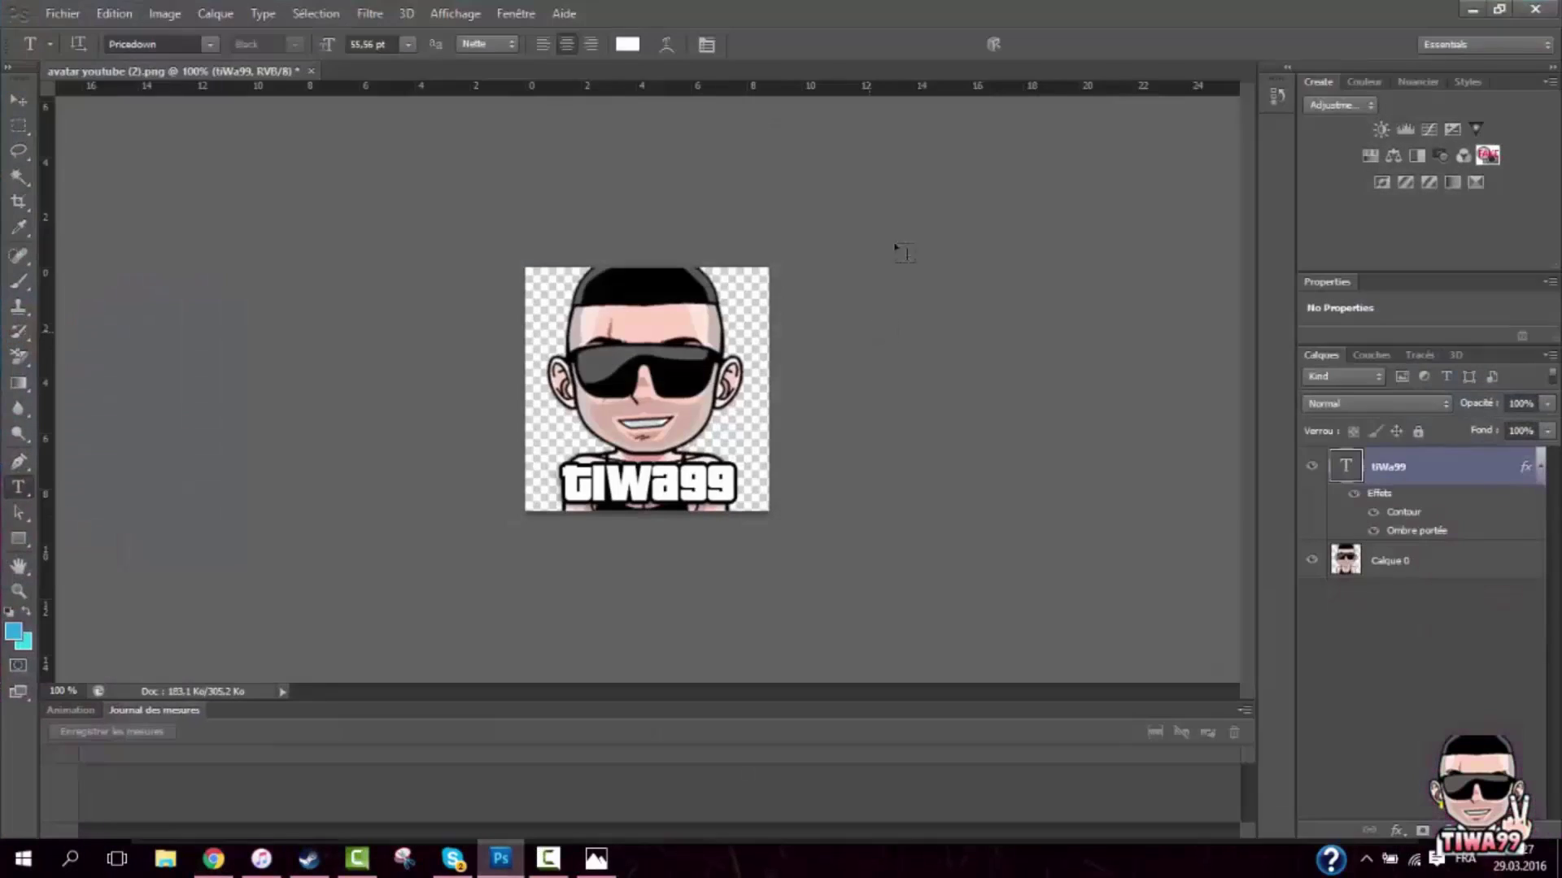
pyautogui.click(1473, 10)
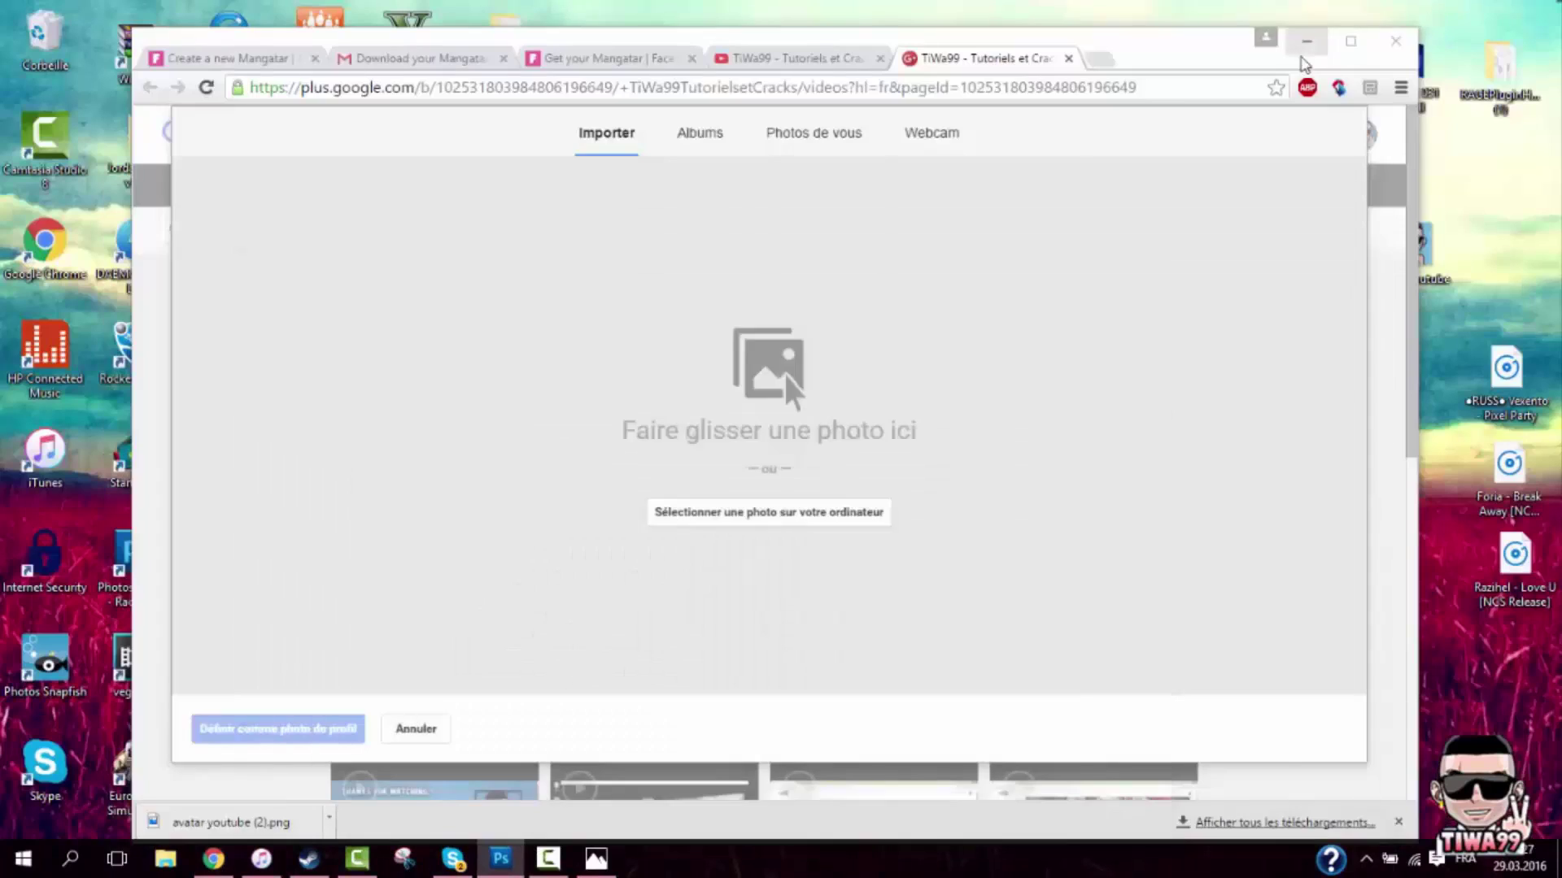
pyautogui.click(1307, 40)
pyautogui.rightClick(706, 352)
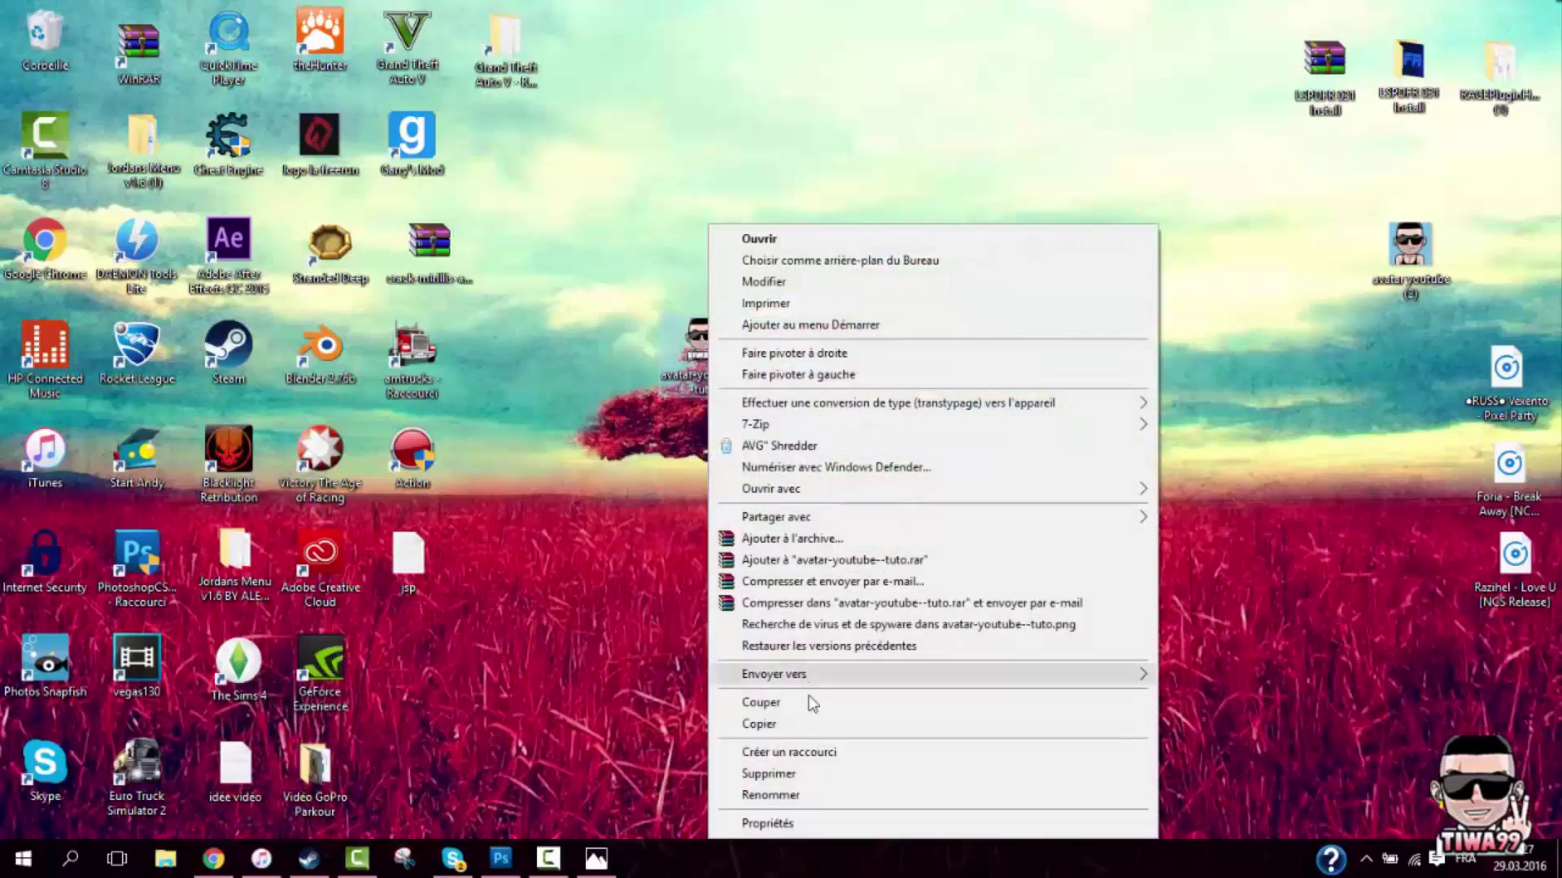
pyautogui.click(781, 775)
# Switch to Photoshop and export the avatar for web as a PNG-24 named avatar-youtube-tuto on the desktop
pyautogui.click(500, 858)
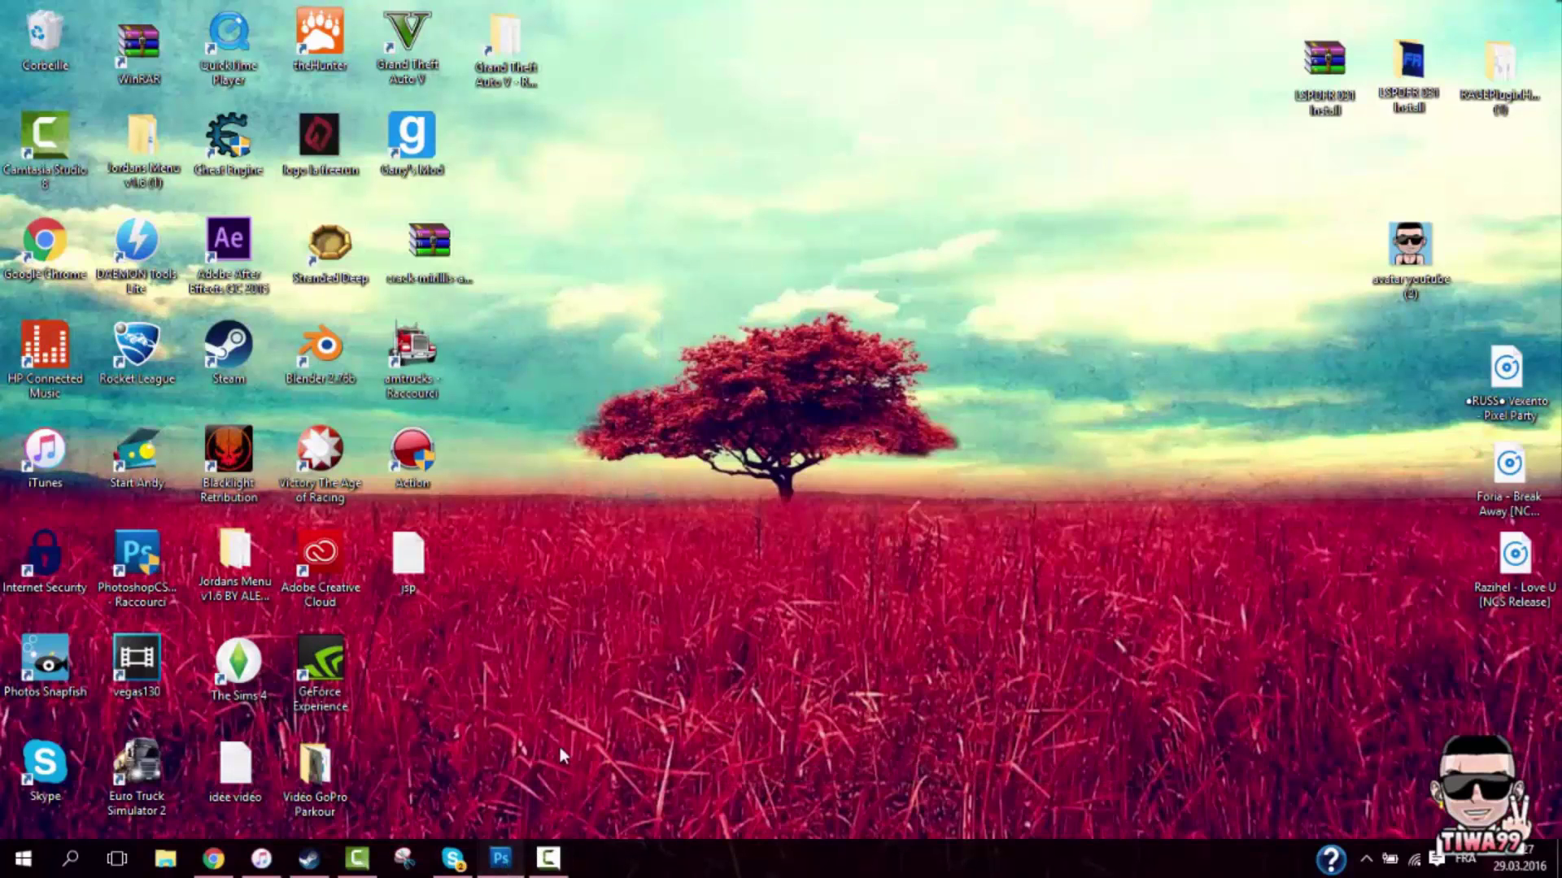
pyautogui.click(37, 12)
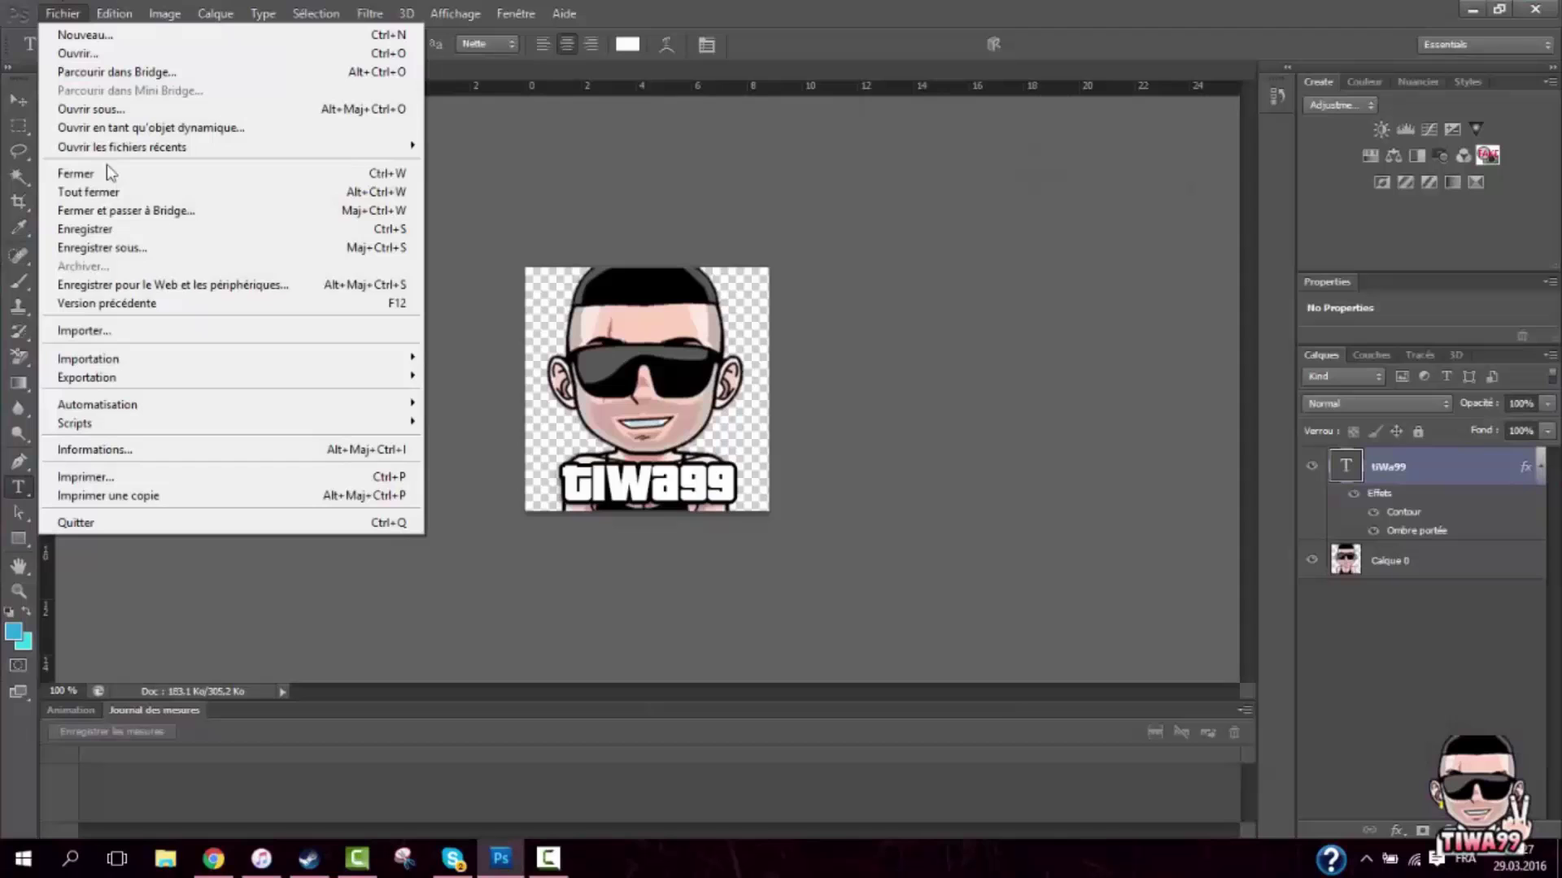
pyautogui.click(147, 283)
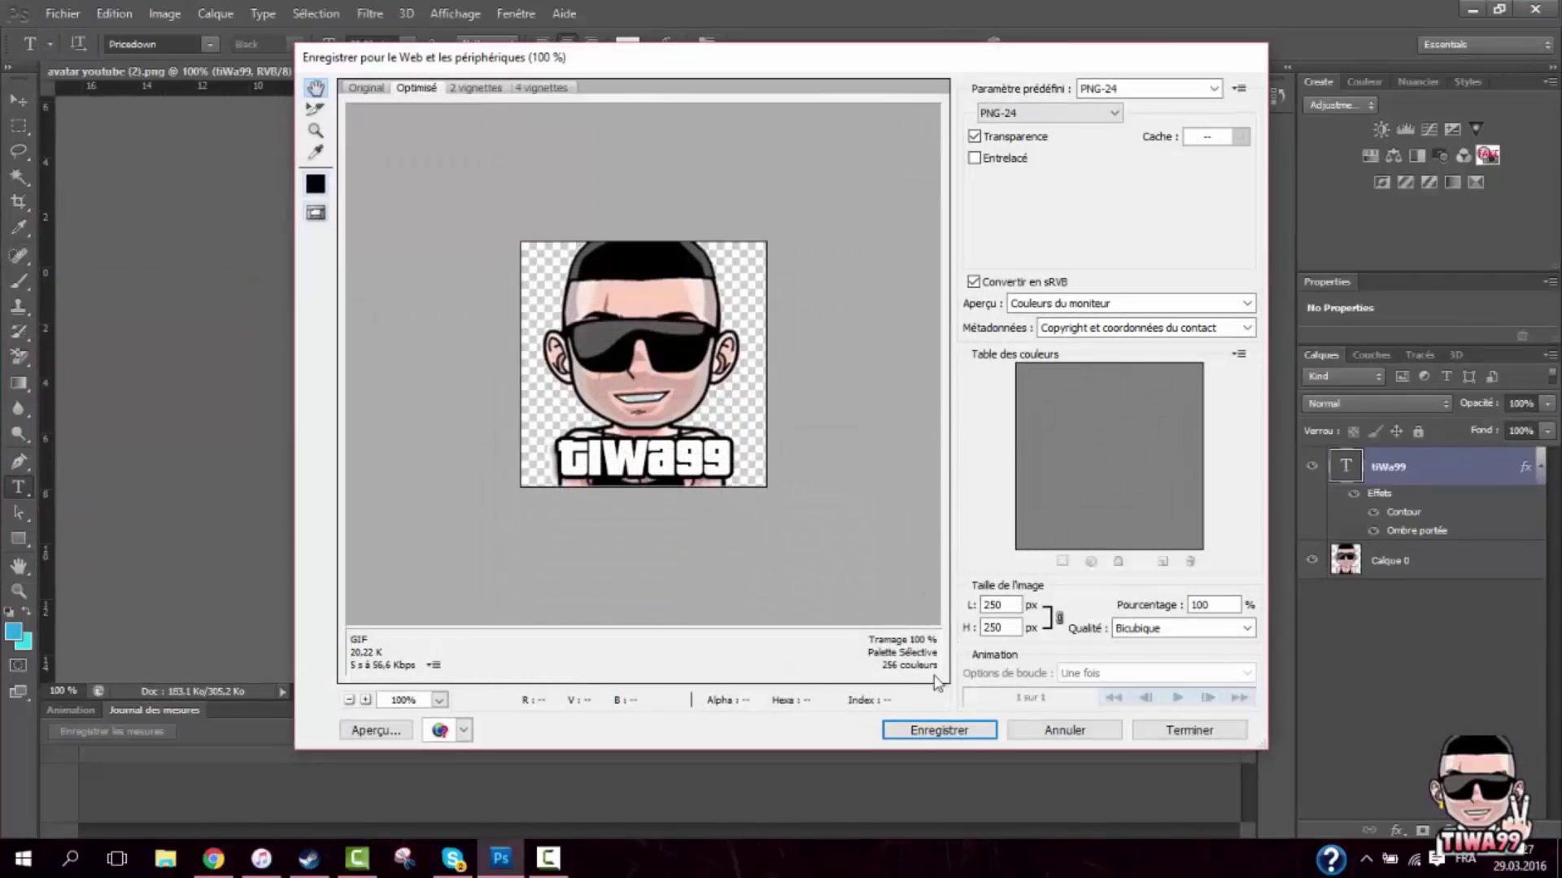
pyautogui.click(939, 729)
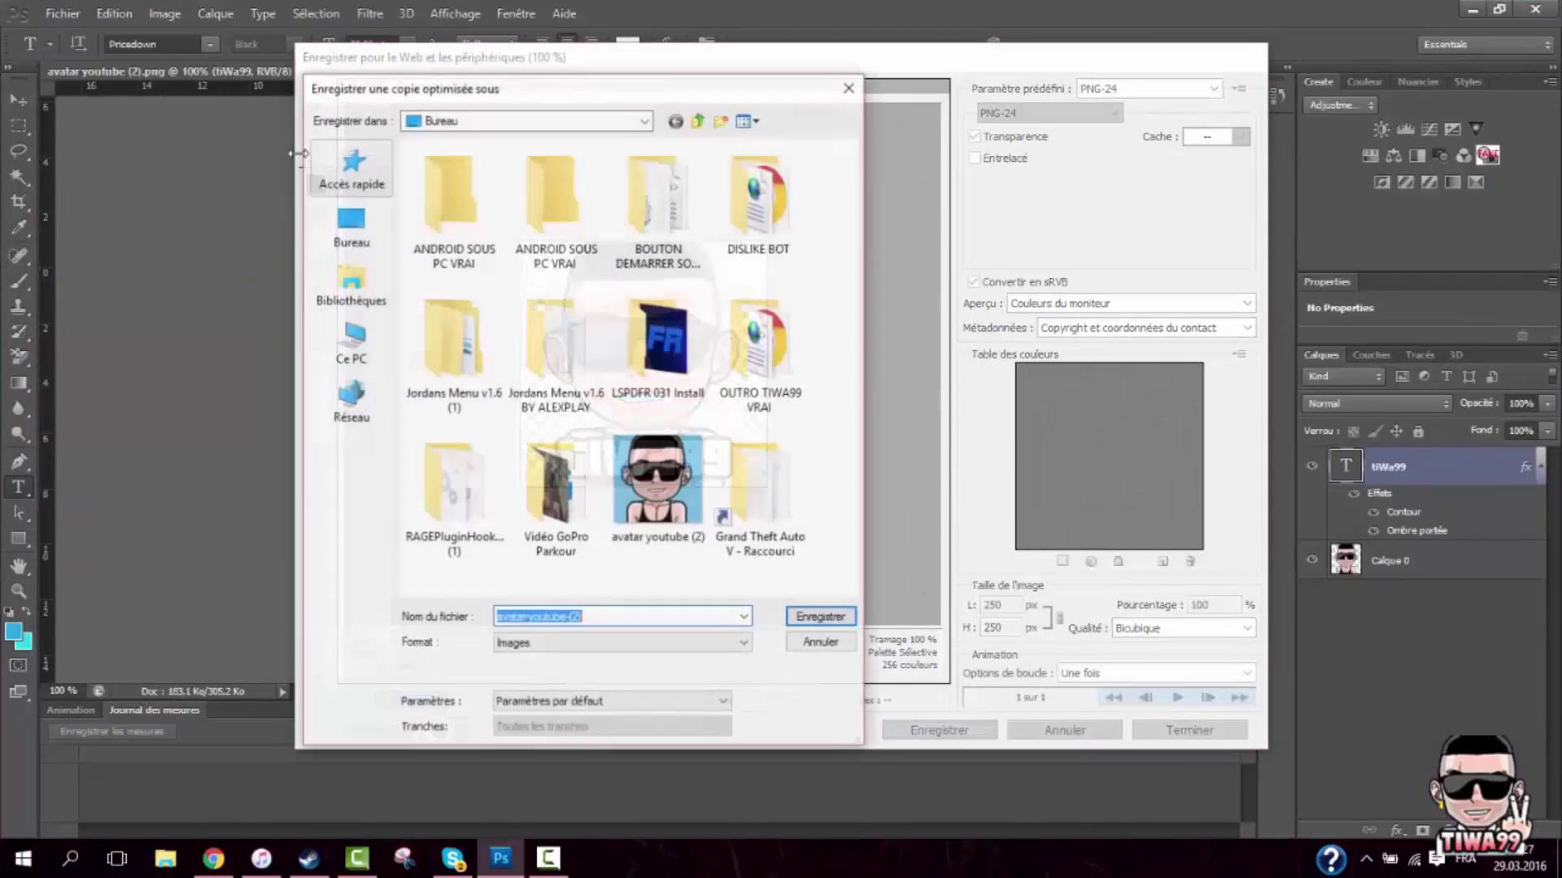
pyautogui.click(602, 620)
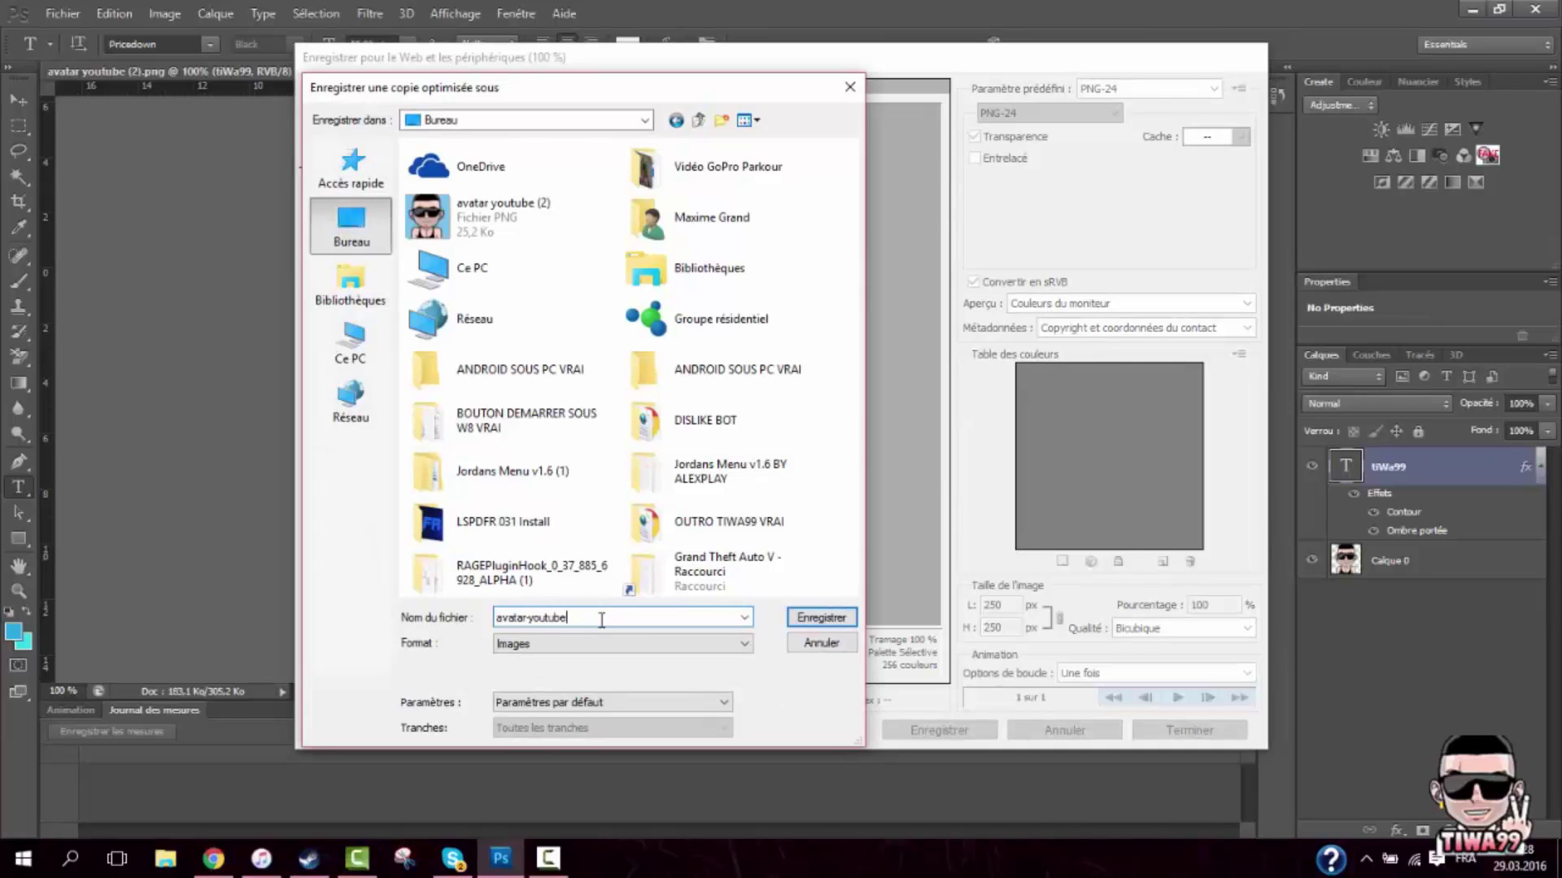
pyautogui.press('Return')
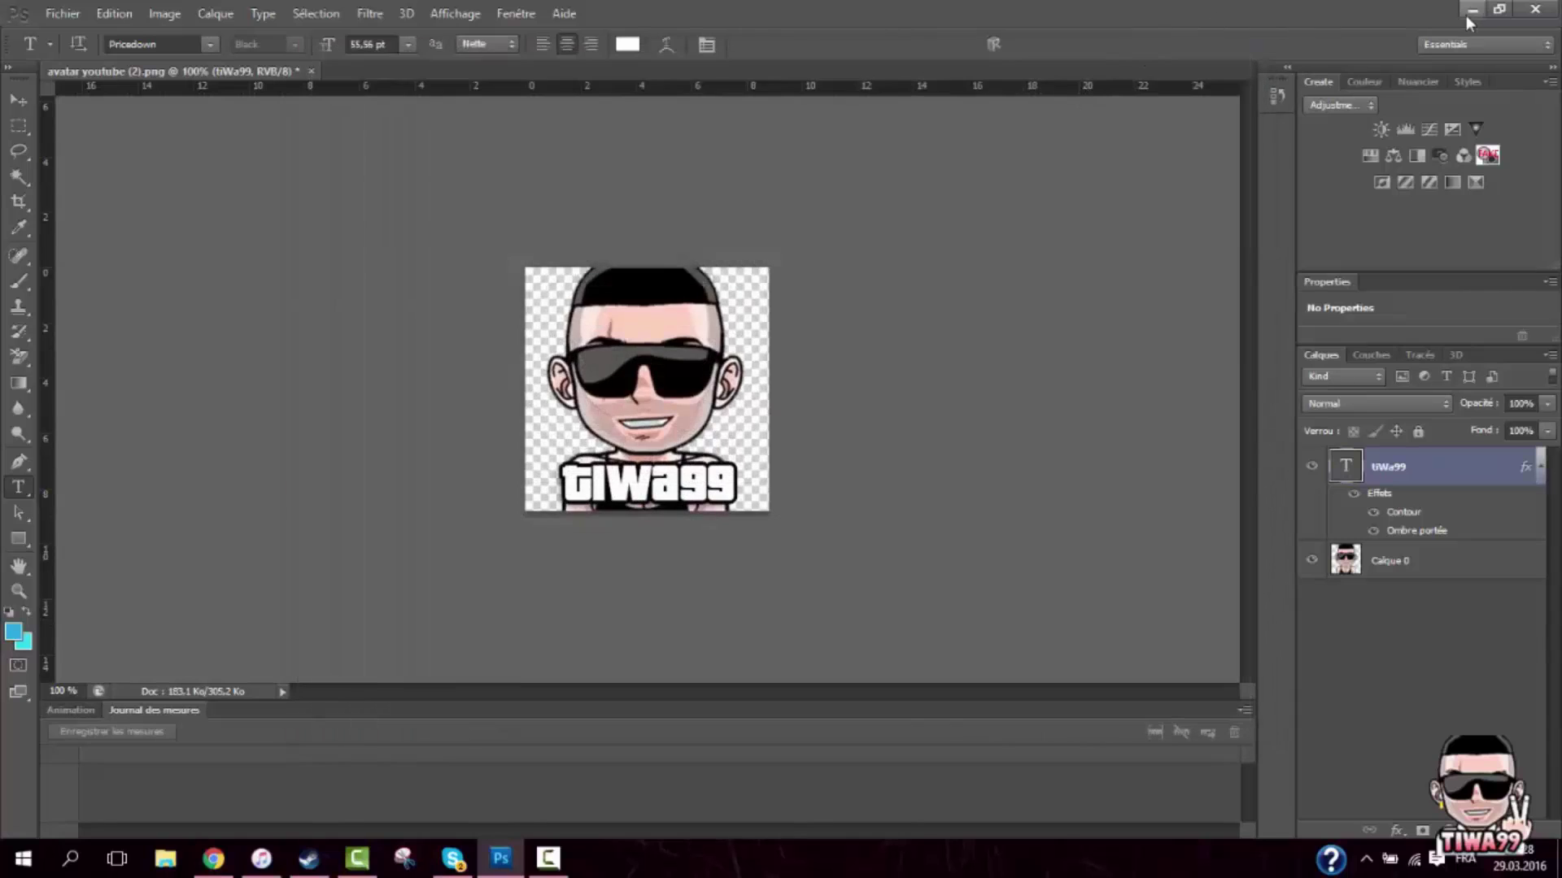
# Place the exported avatar beside the avatar youtube (2) file on the desktop and load it into the Google+ profile photo upload in Chrome
pyautogui.click(1472, 9)
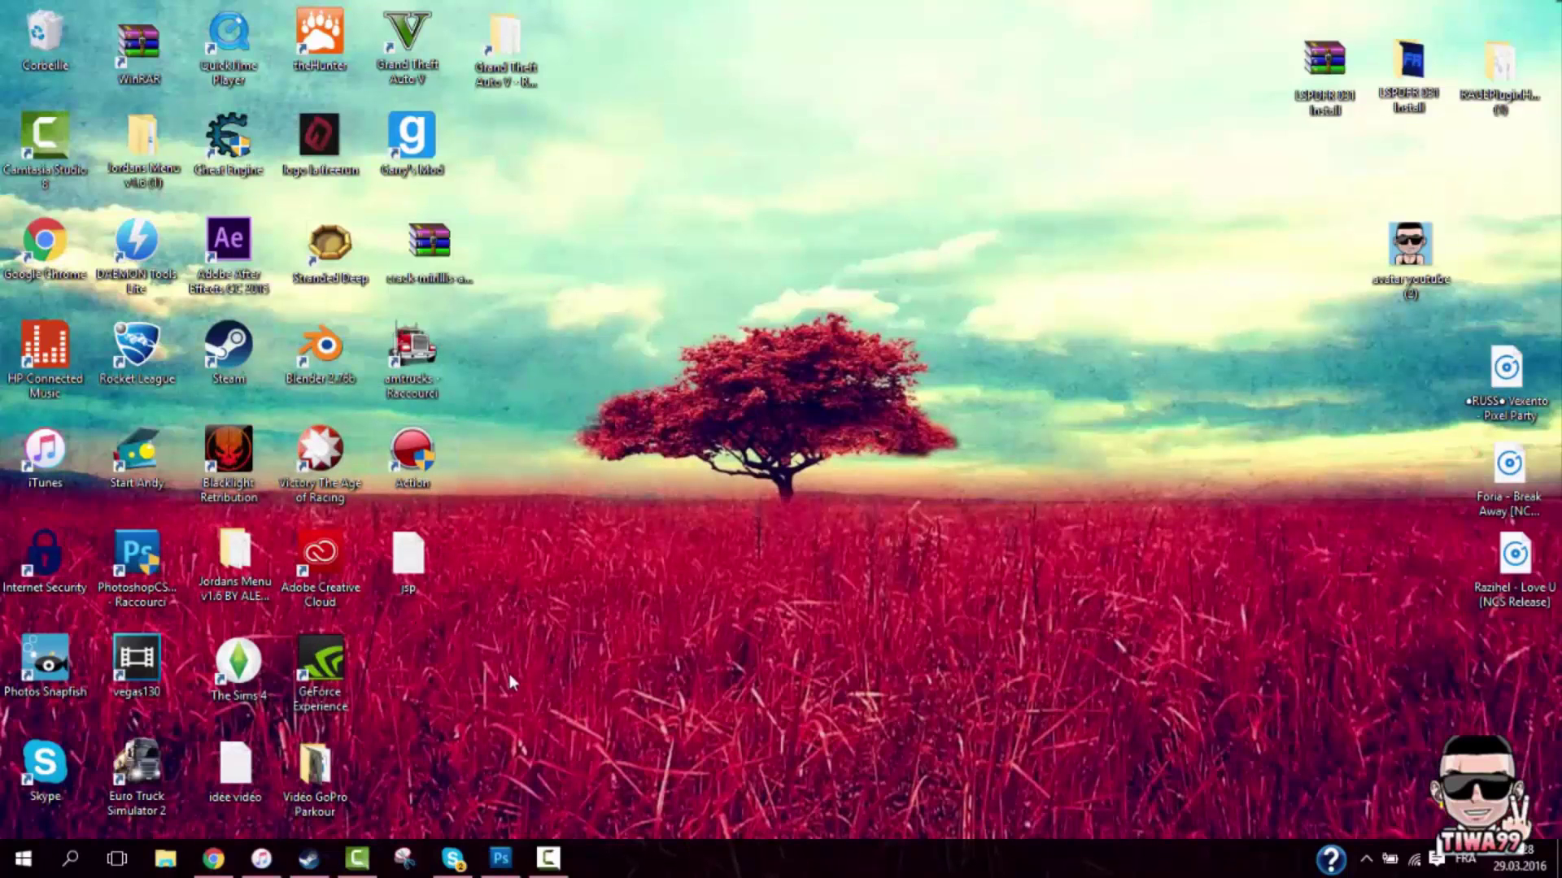
pyautogui.moveTo(519, 641); pyautogui.dragTo(1478, 236)
pyautogui.click(213, 859)
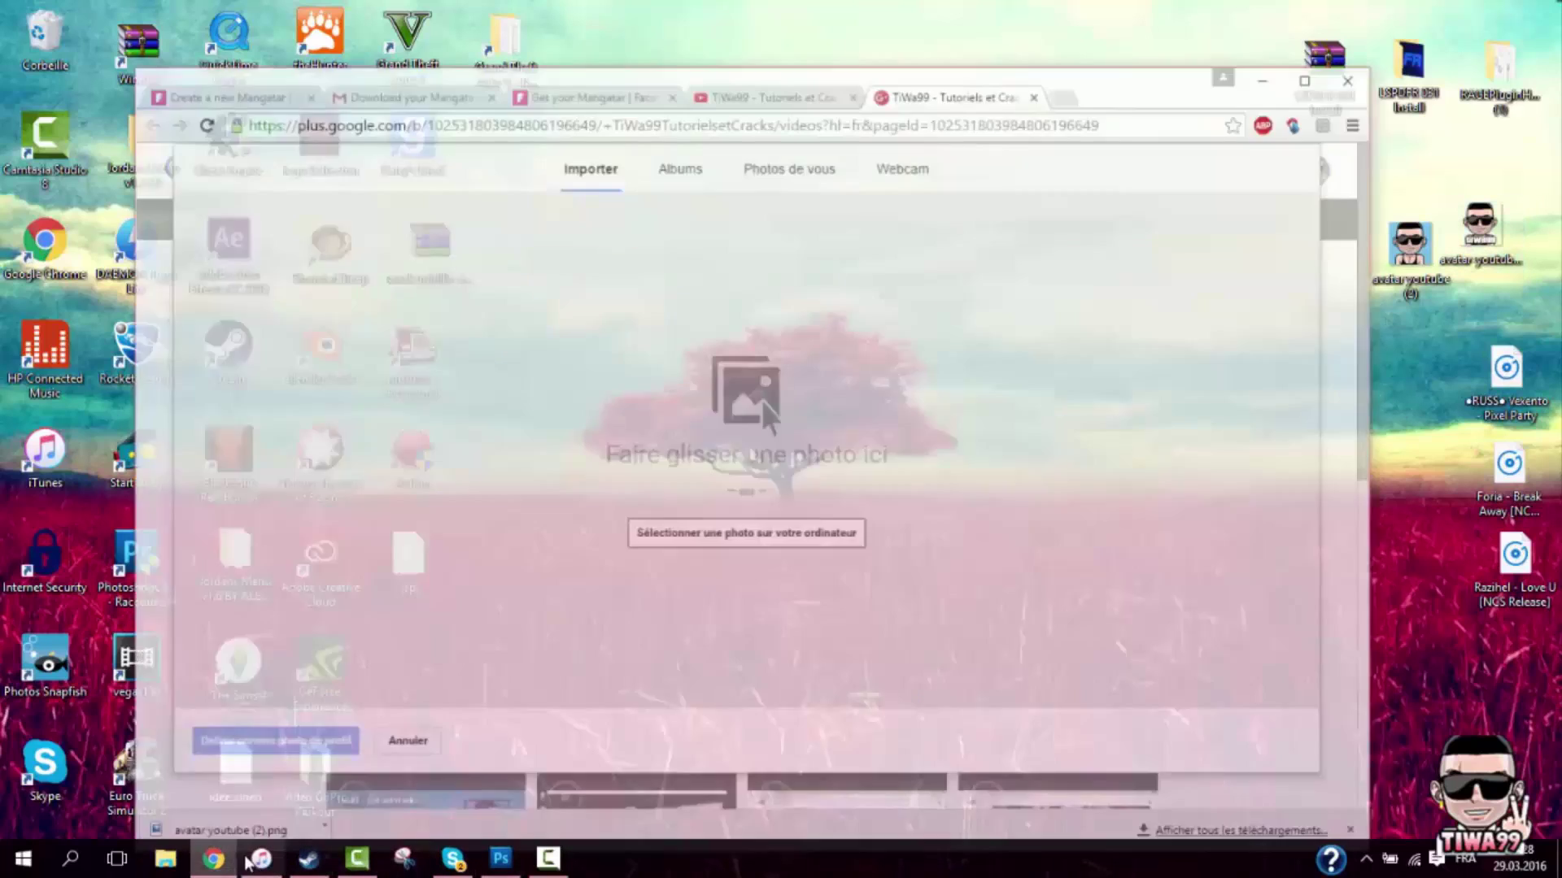
pyautogui.moveTo(1479, 231); pyautogui.dragTo(856, 450)
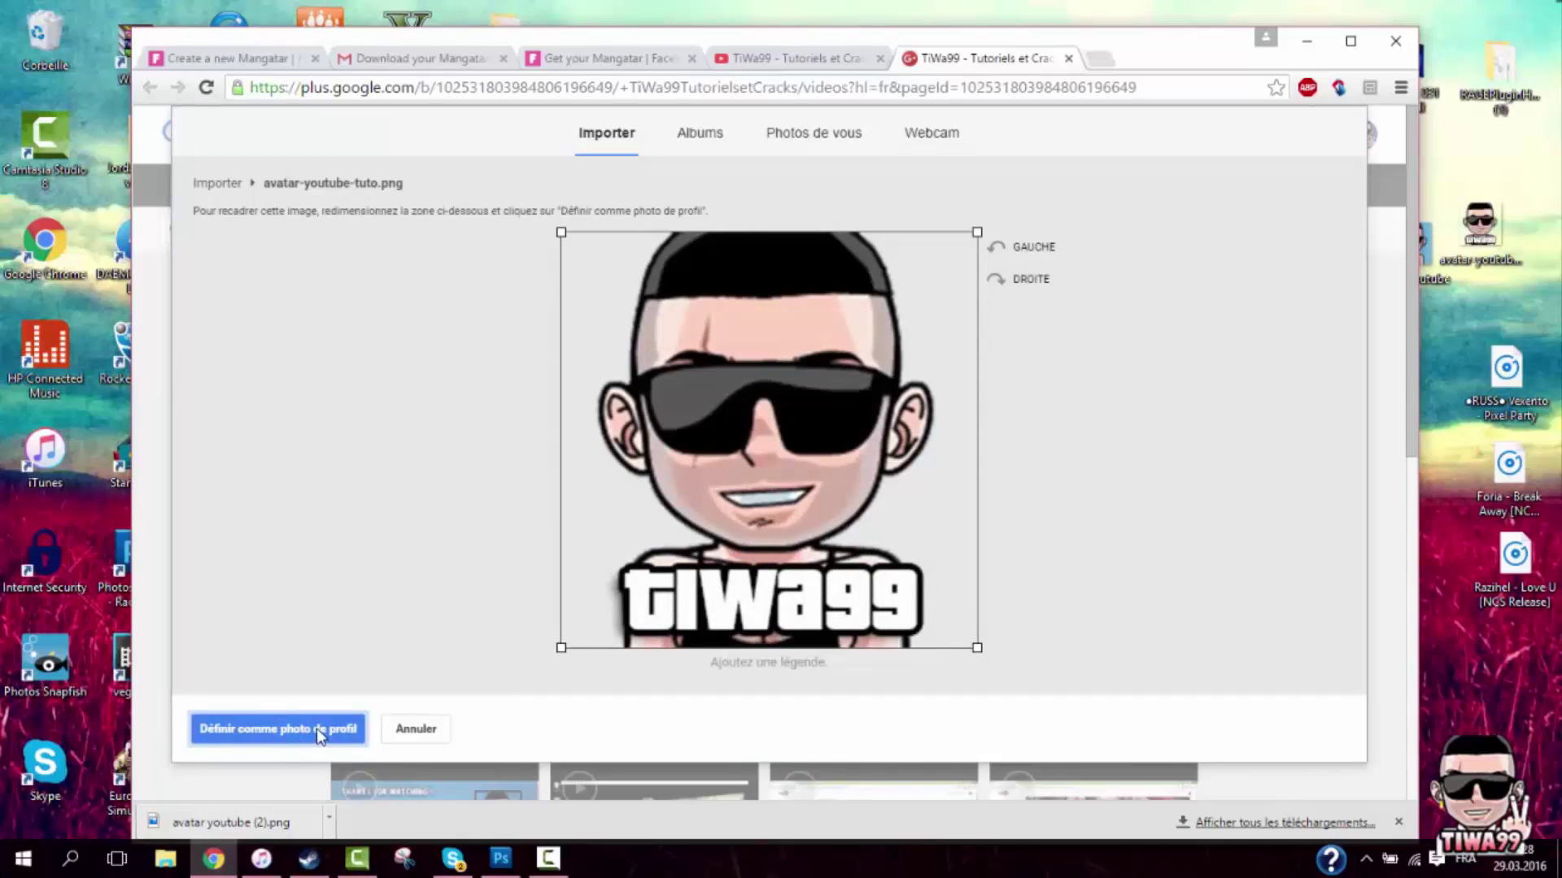
# Examine the channel icon on the TiWa99 YouTube channel page and in the account menu
pyautogui.click(803, 57)
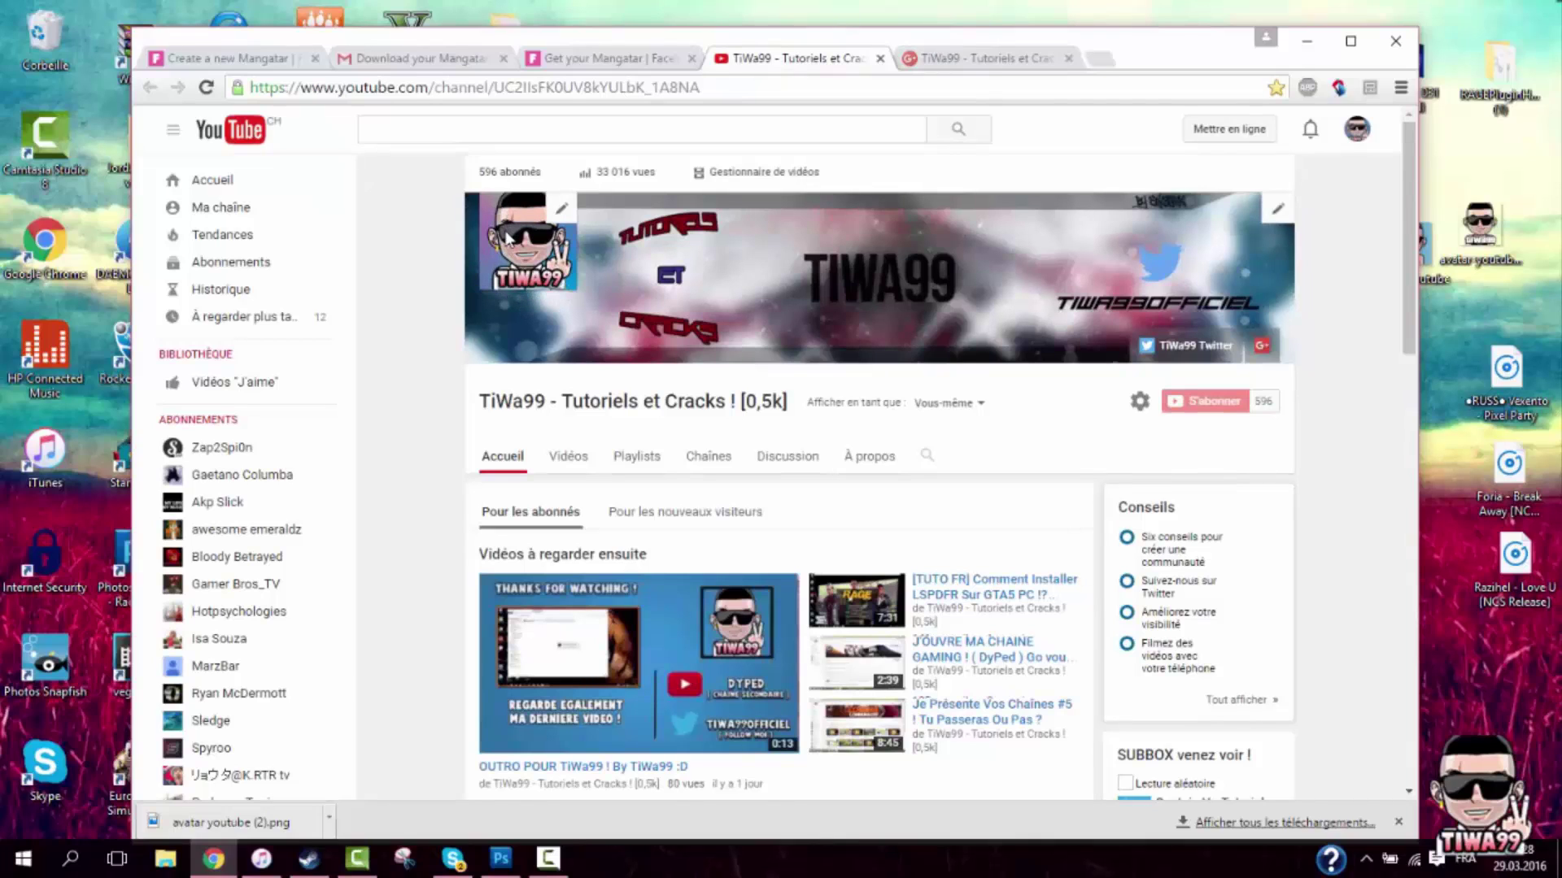
pyautogui.click(1354, 130)
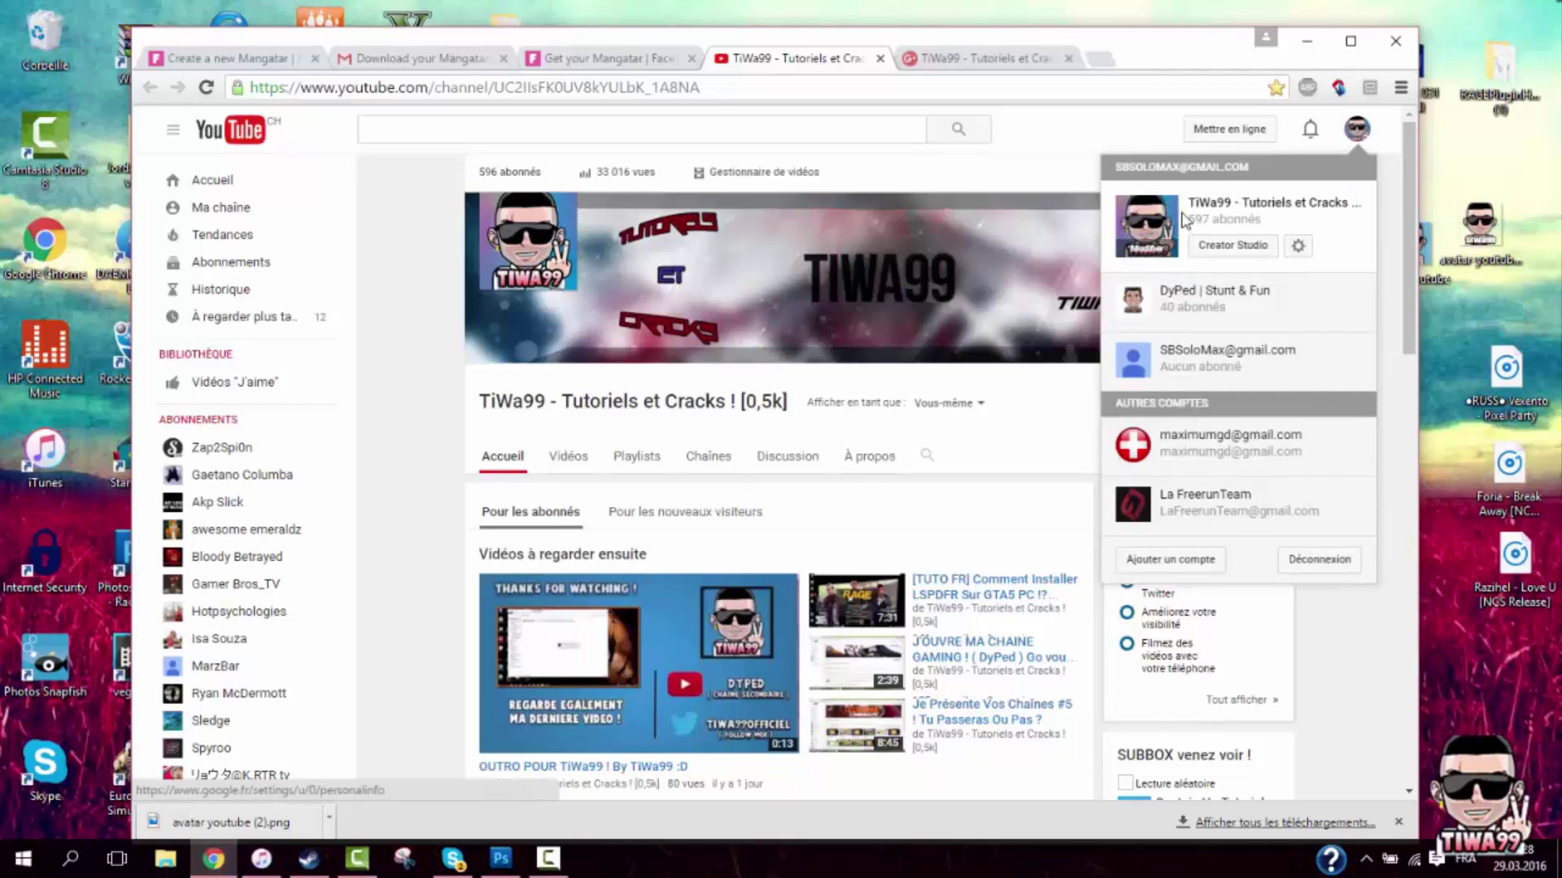
pyautogui.moveTo(1185, 205); pyautogui.dragTo(1254, 220)
pyautogui.click(1106, 137)
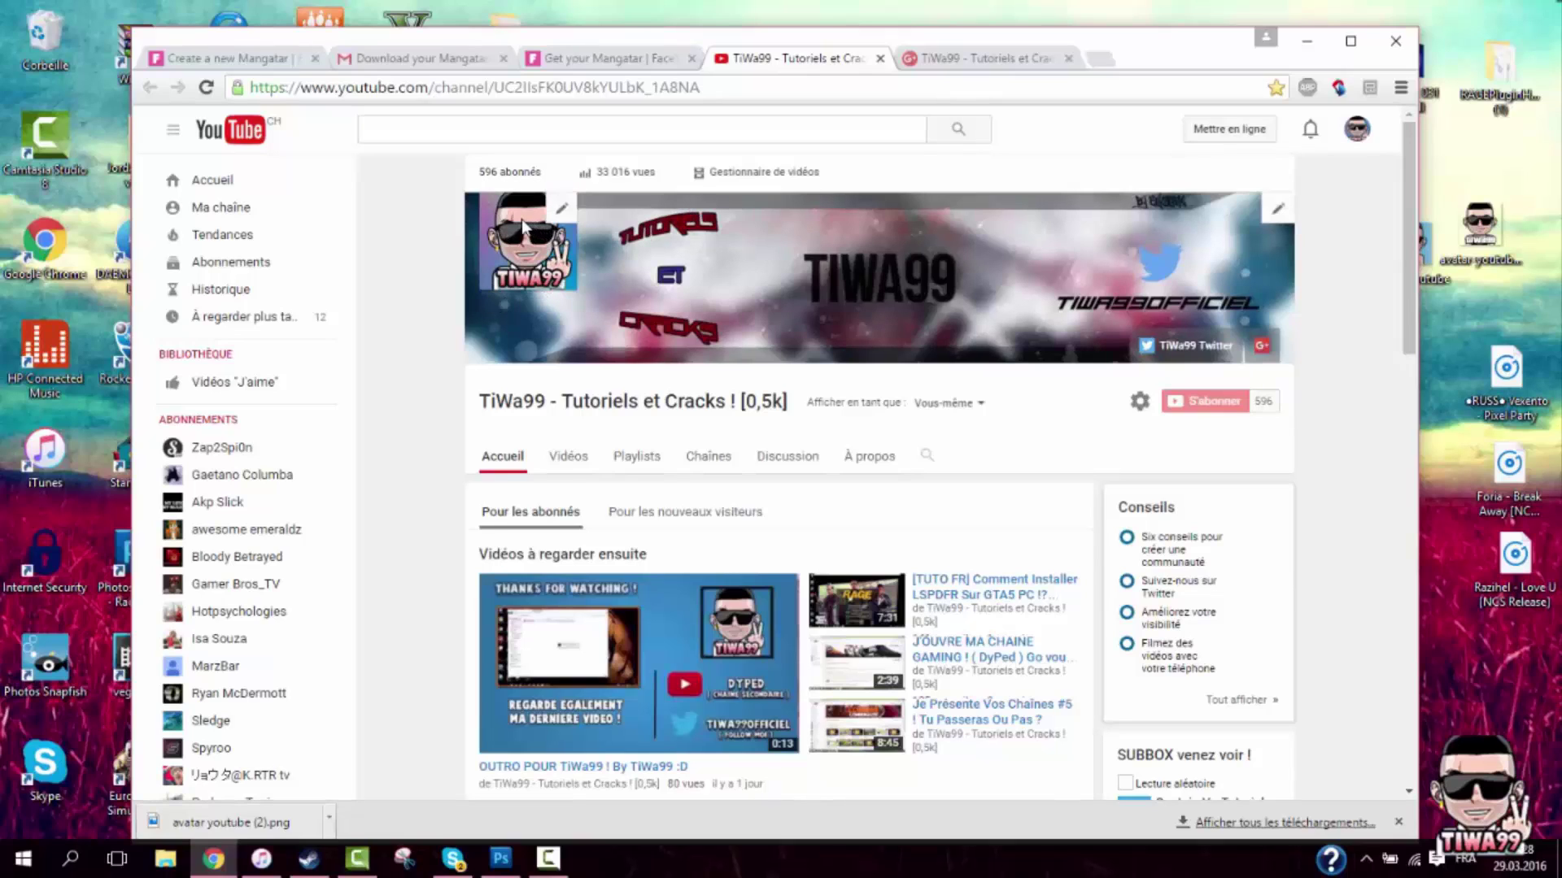
# Search Google Images for "fond" and save the multicoloured swirl background to the desktop
pyautogui.click(1306, 40)
pyautogui.click(213, 859)
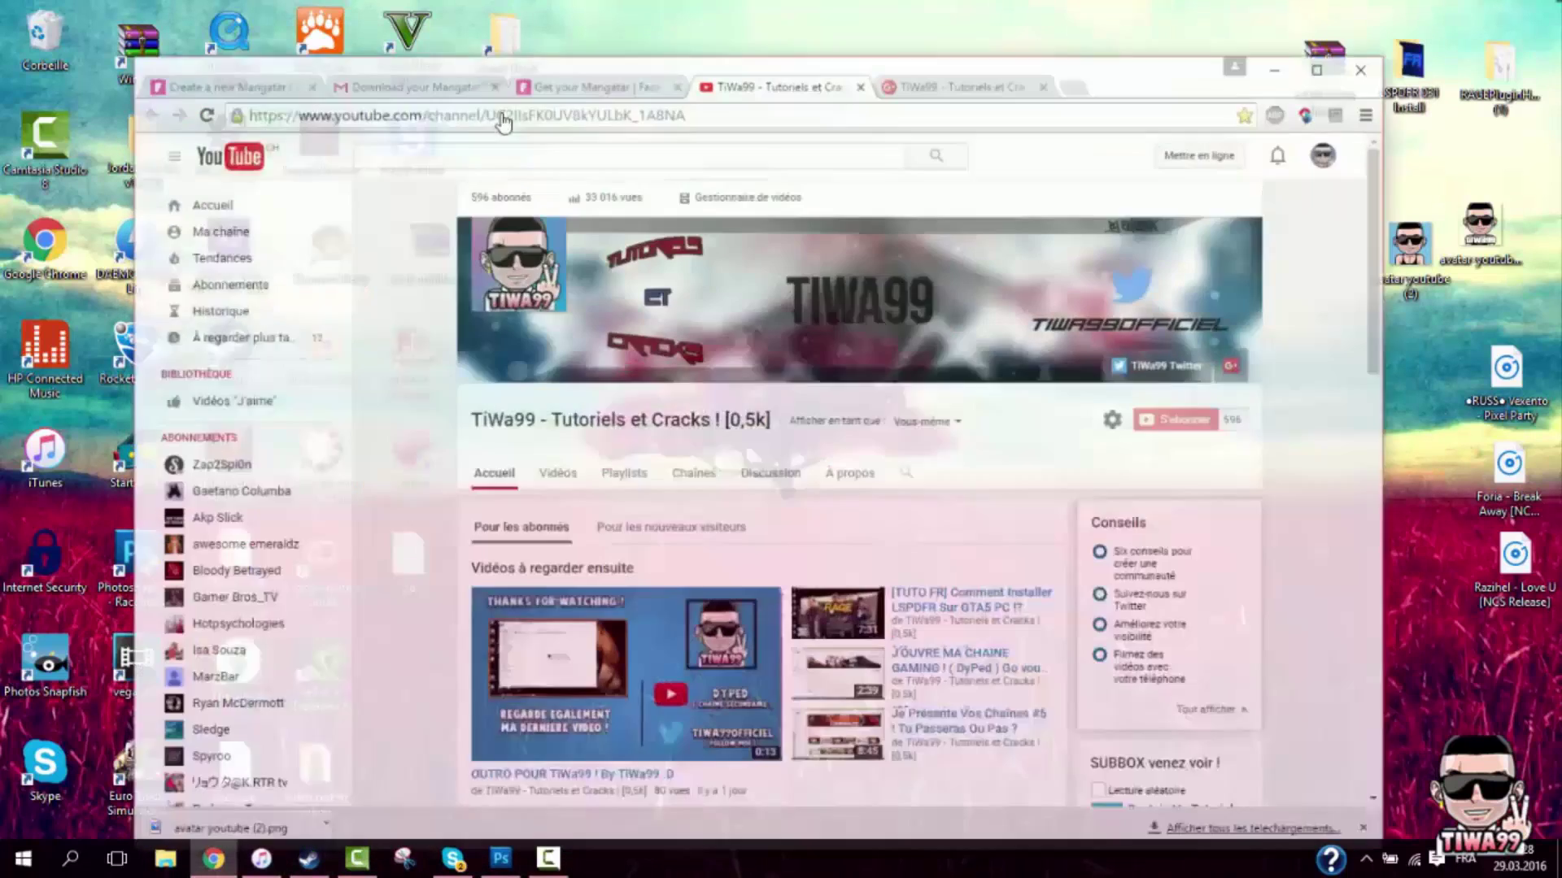
pyautogui.click(586, 59)
pyautogui.click(638, 86)
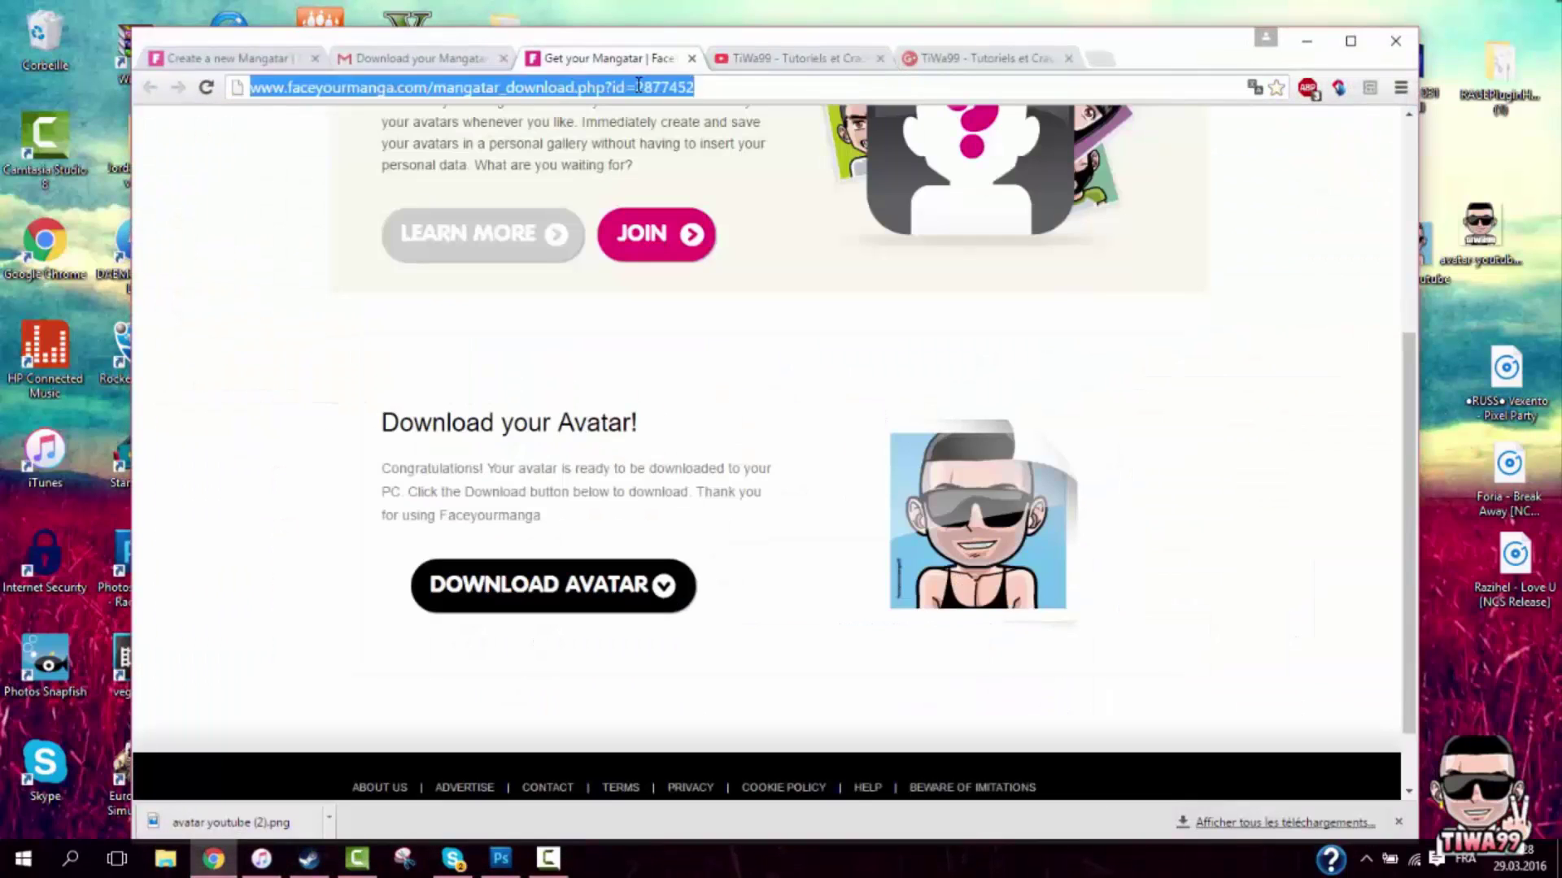
pyautogui.write('fond')
pyautogui.press('Return')
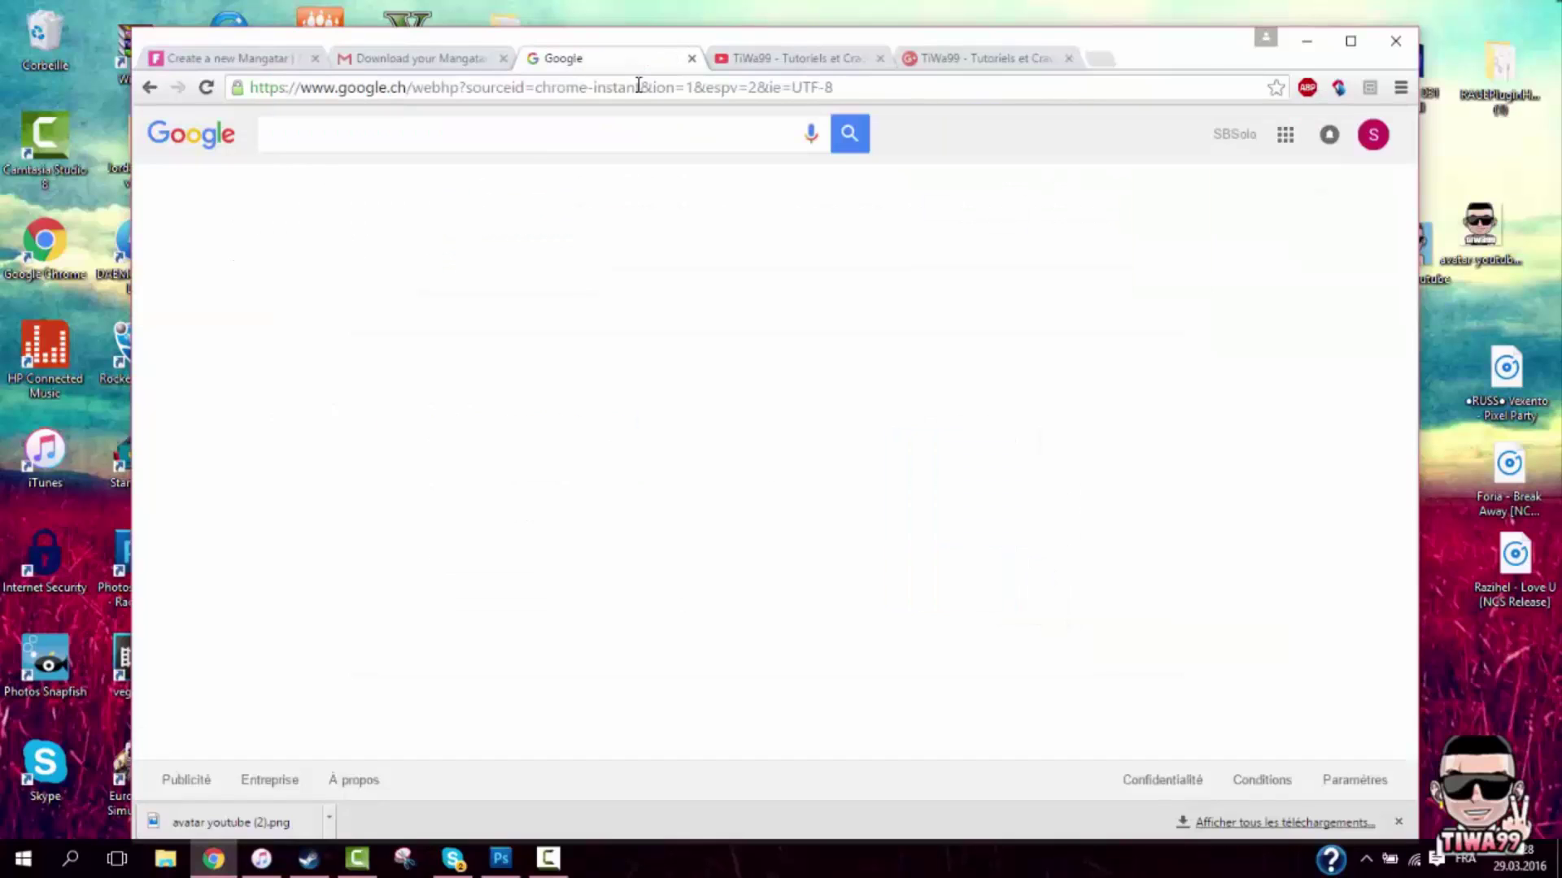
pyautogui.click(341, 195)
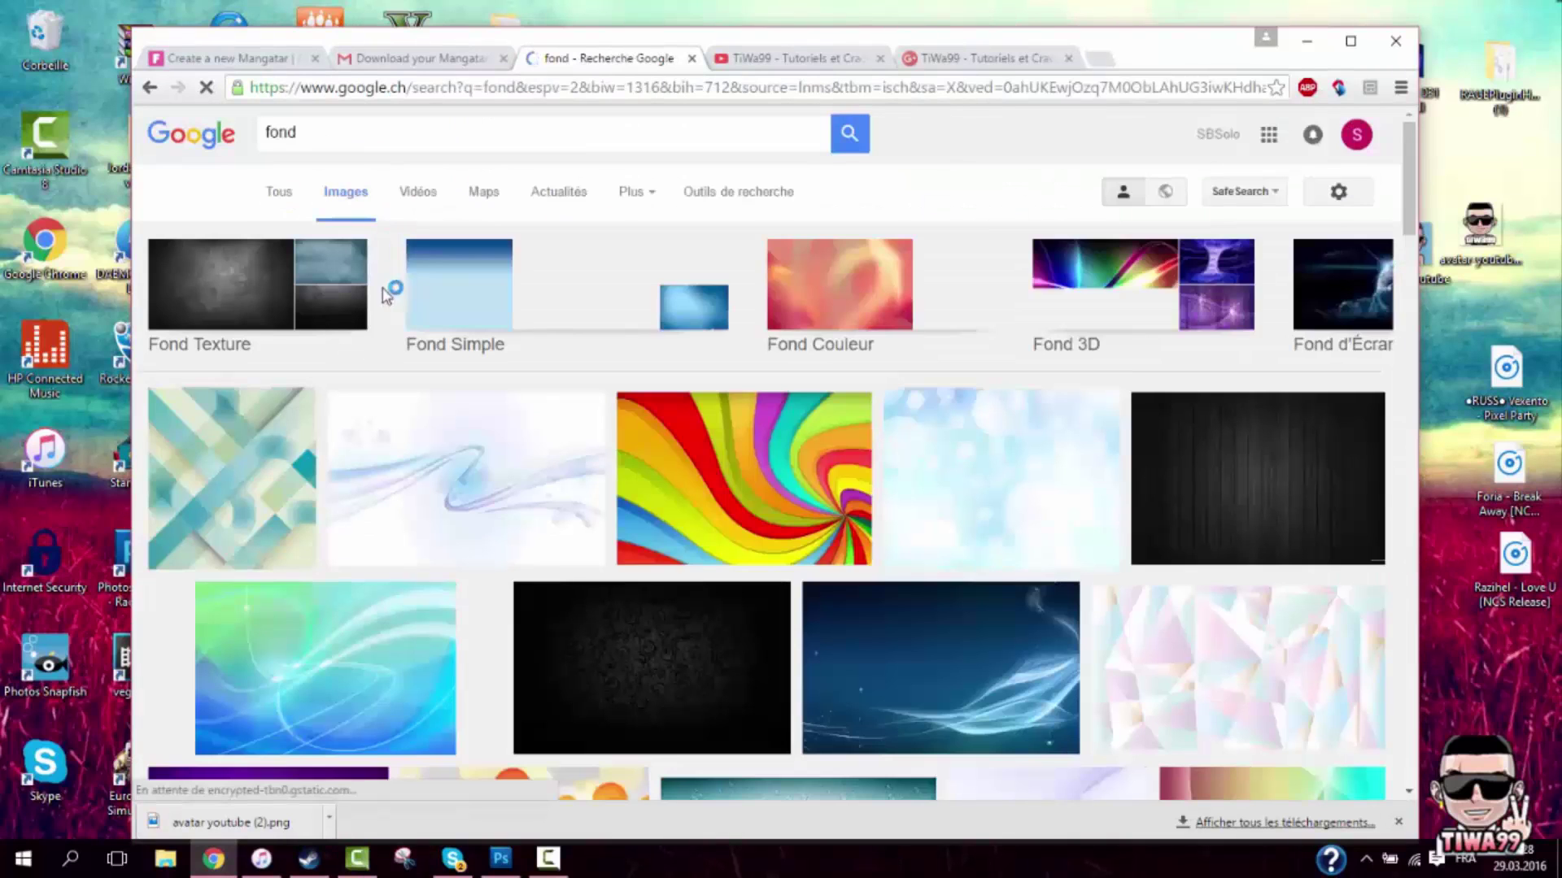
pyautogui.moveTo(964, 492); pyautogui.dragTo(1482, 703)
# Switch to Photoshop and open the imgres background picture from the desktop
pyautogui.press('super+d')
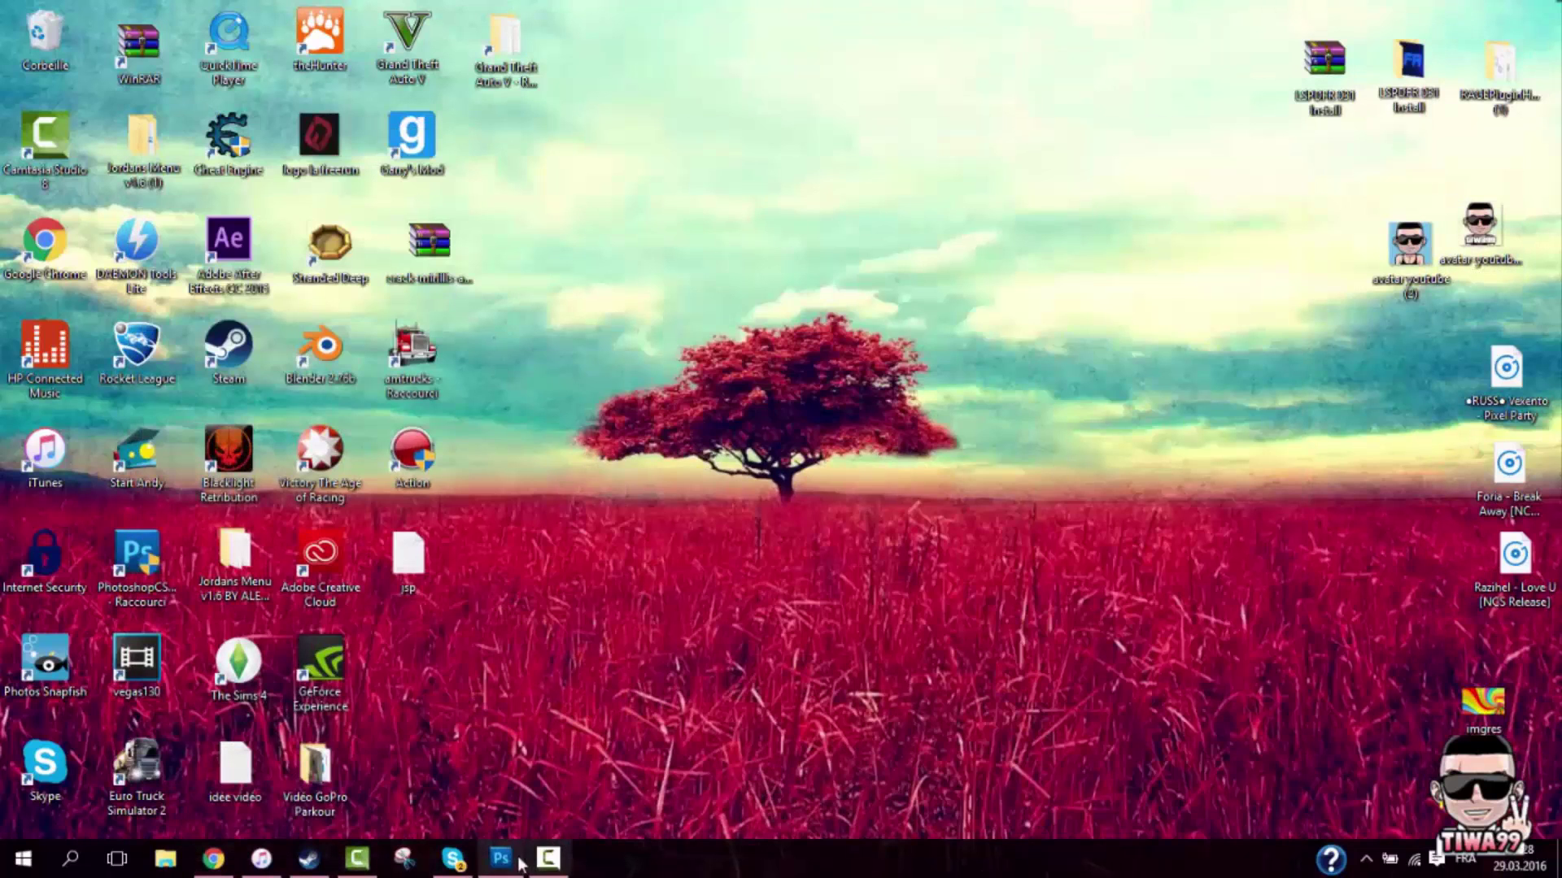
pyautogui.click(501, 858)
pyautogui.click(63, 14)
pyautogui.click(78, 54)
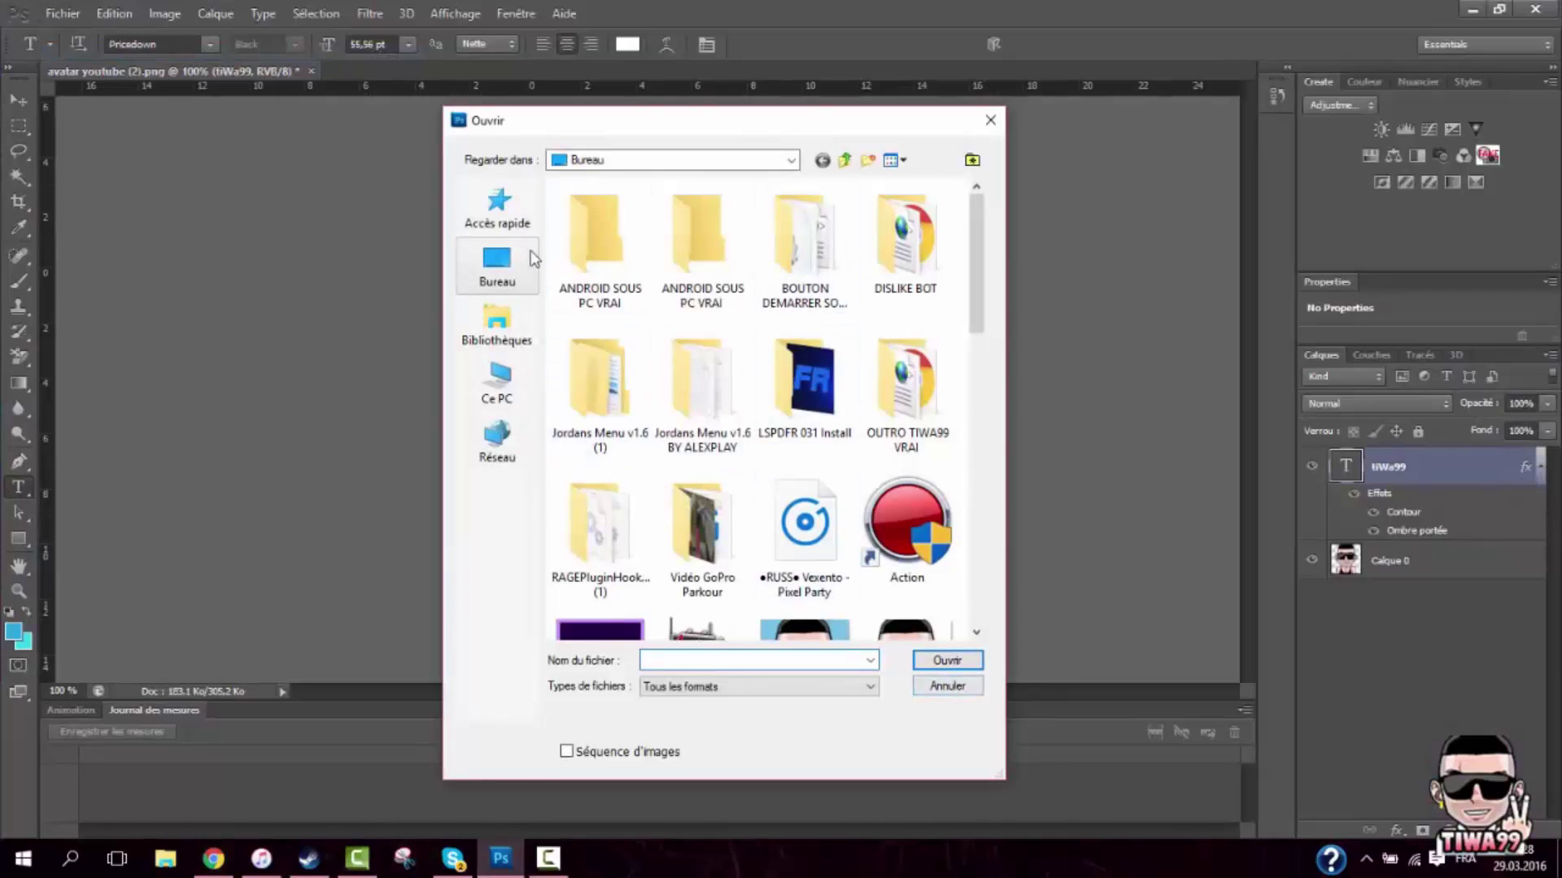
pyautogui.click(497, 269)
pyautogui.scroll(-3, 674, 382)
pyautogui.scroll(-10, 673, 391)
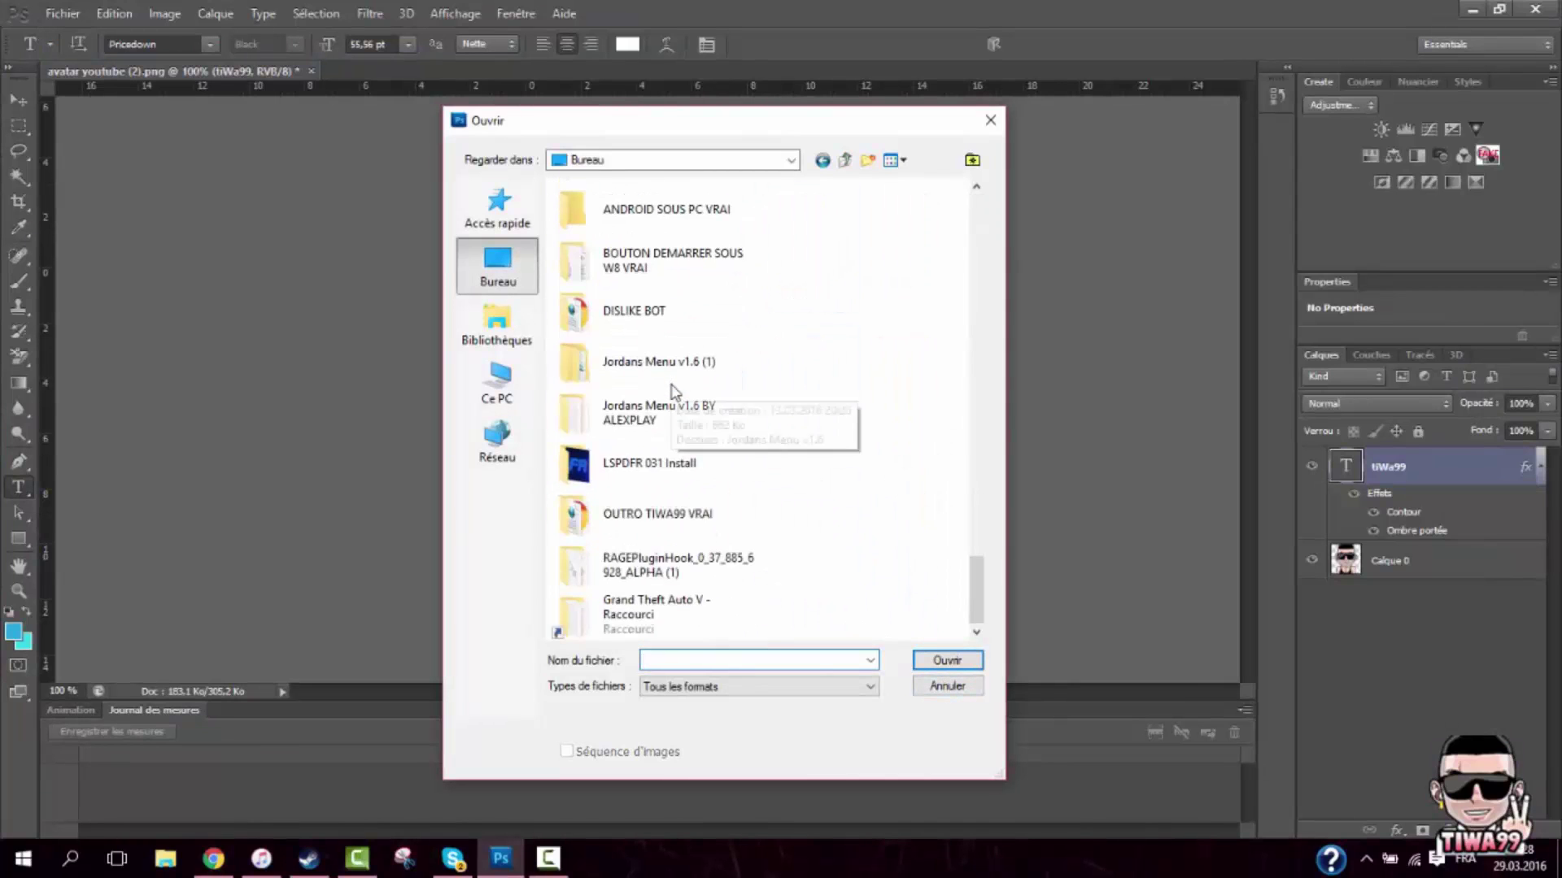
pyautogui.scroll(5, 671, 391)
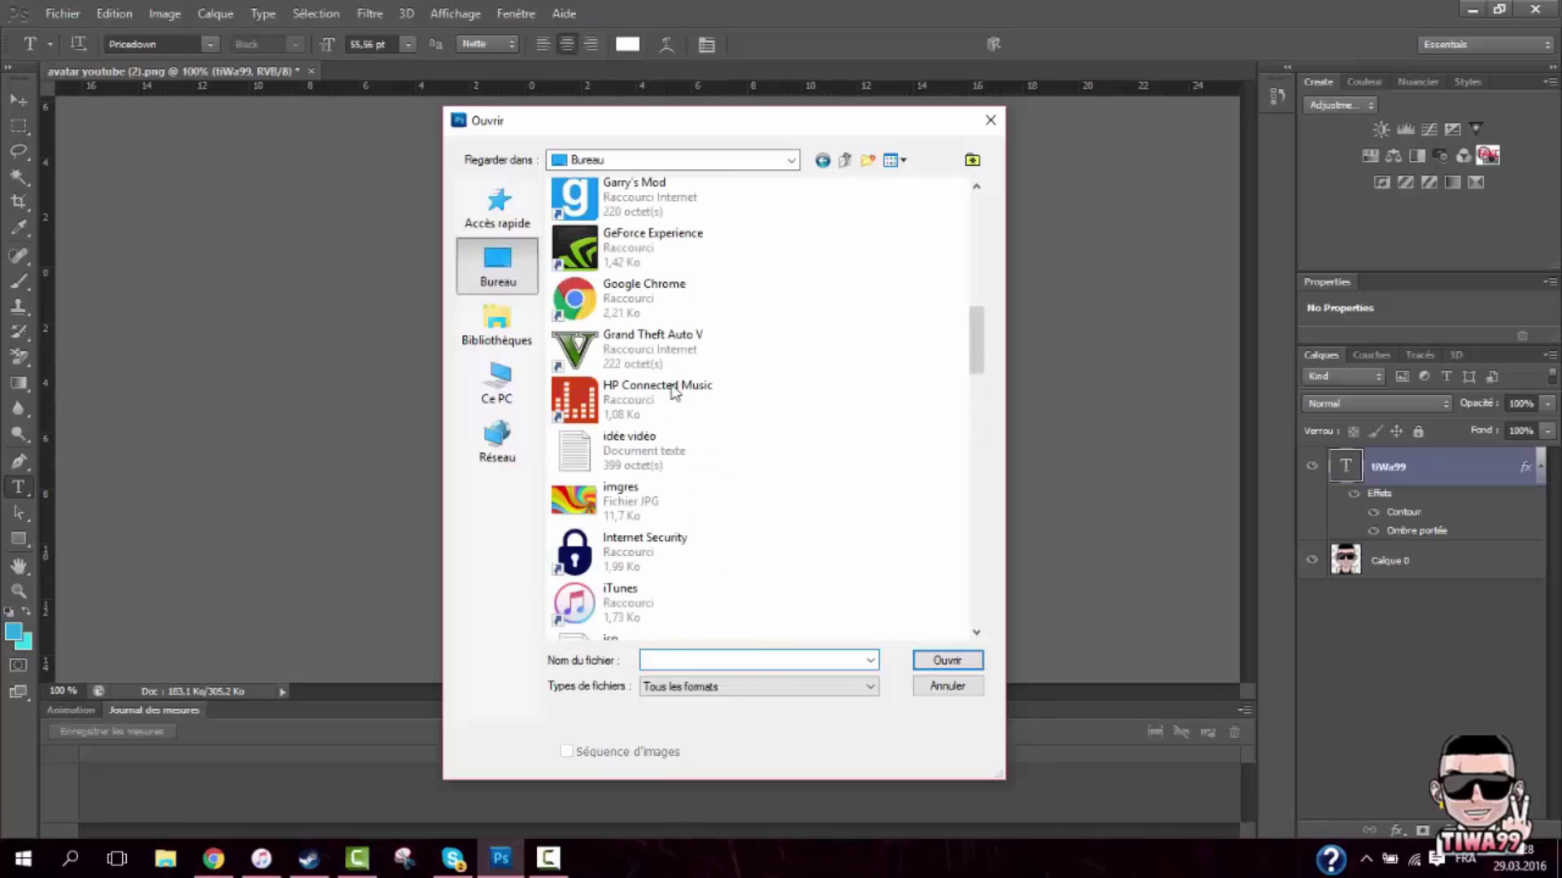
pyautogui.doubleClick(634, 496)
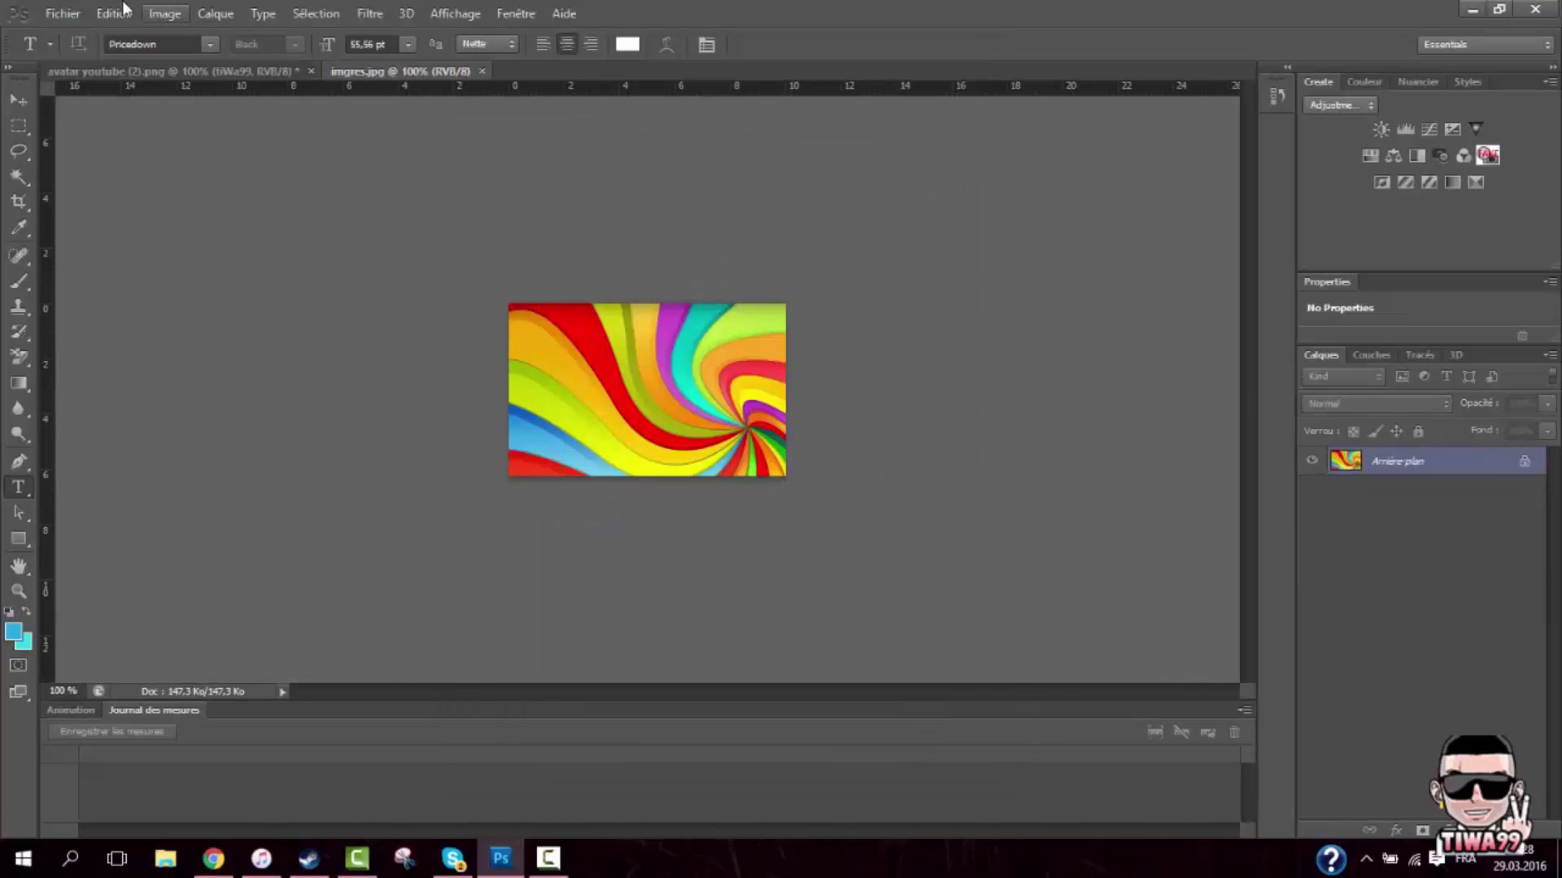
pyautogui.click(164, 13)
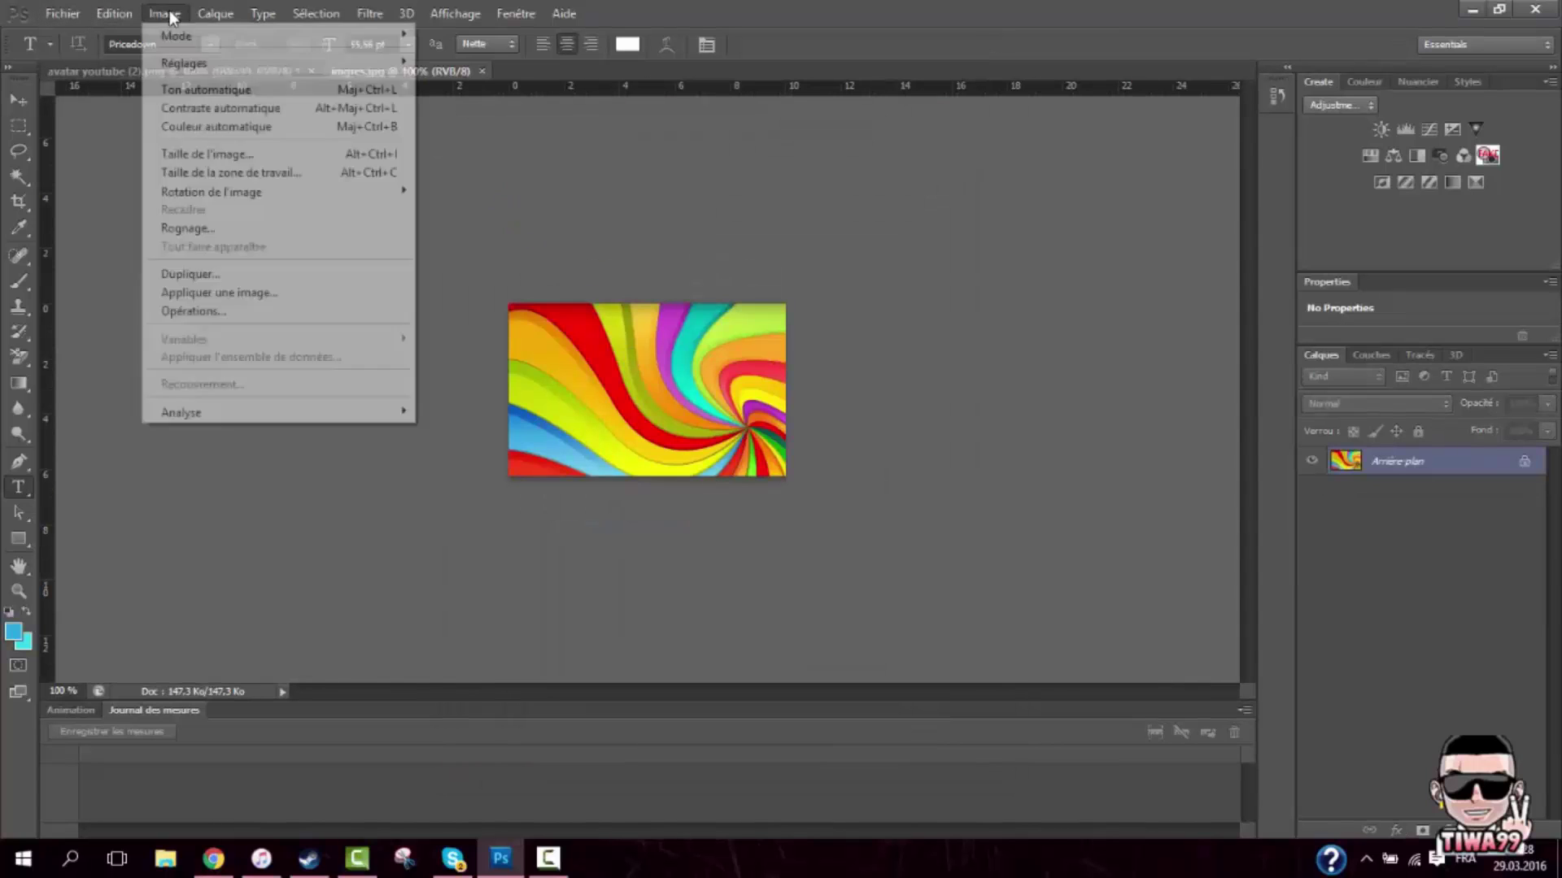
pyautogui.click(203, 160)
pyautogui.write('250')
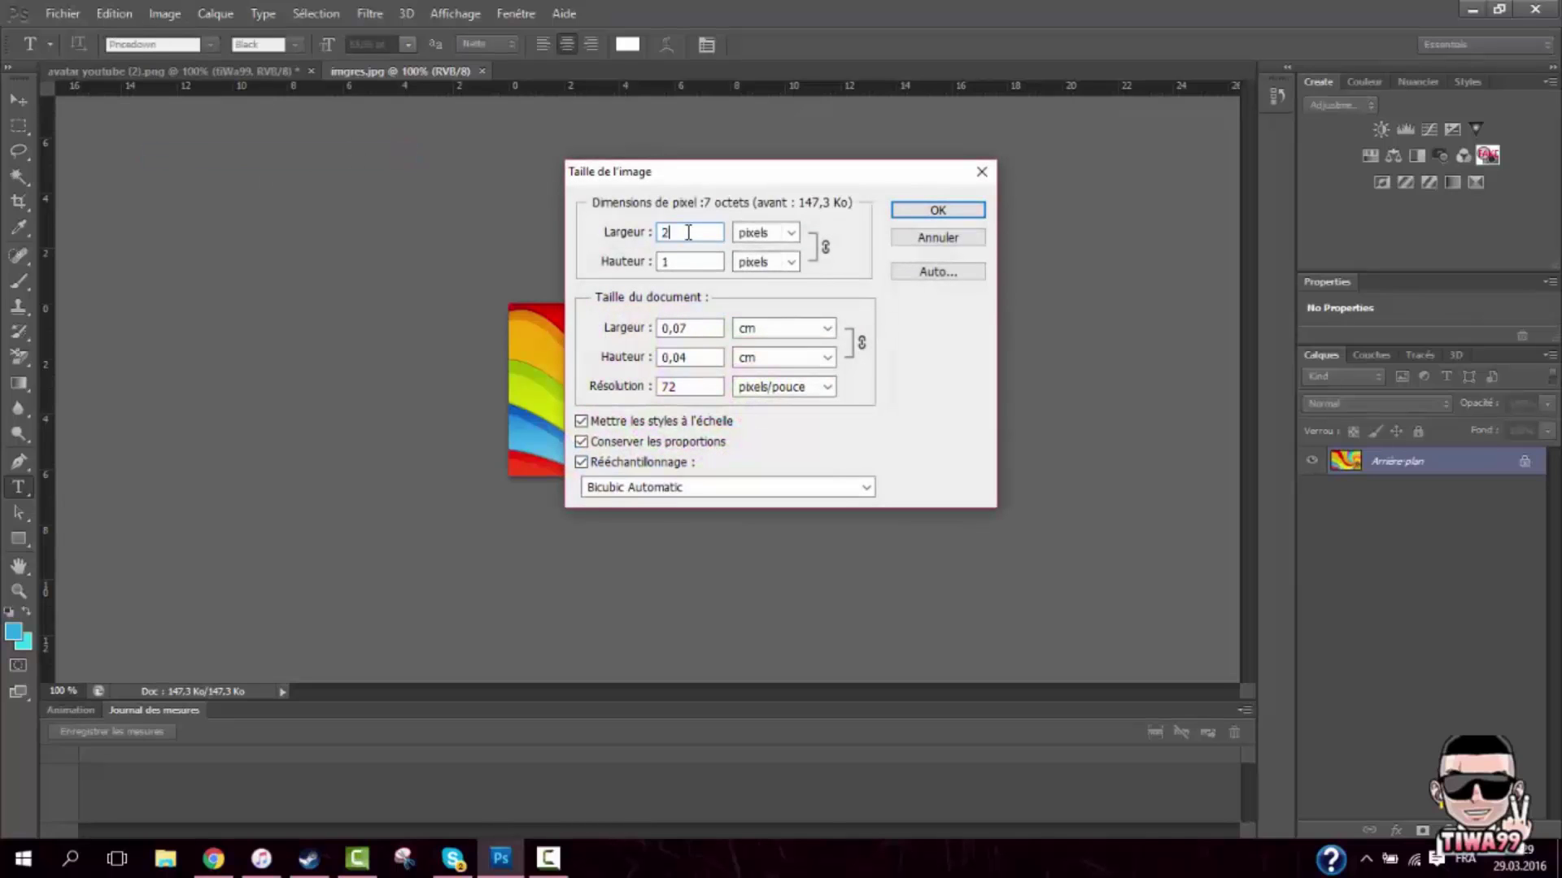
pyautogui.doubleClick(661, 262)
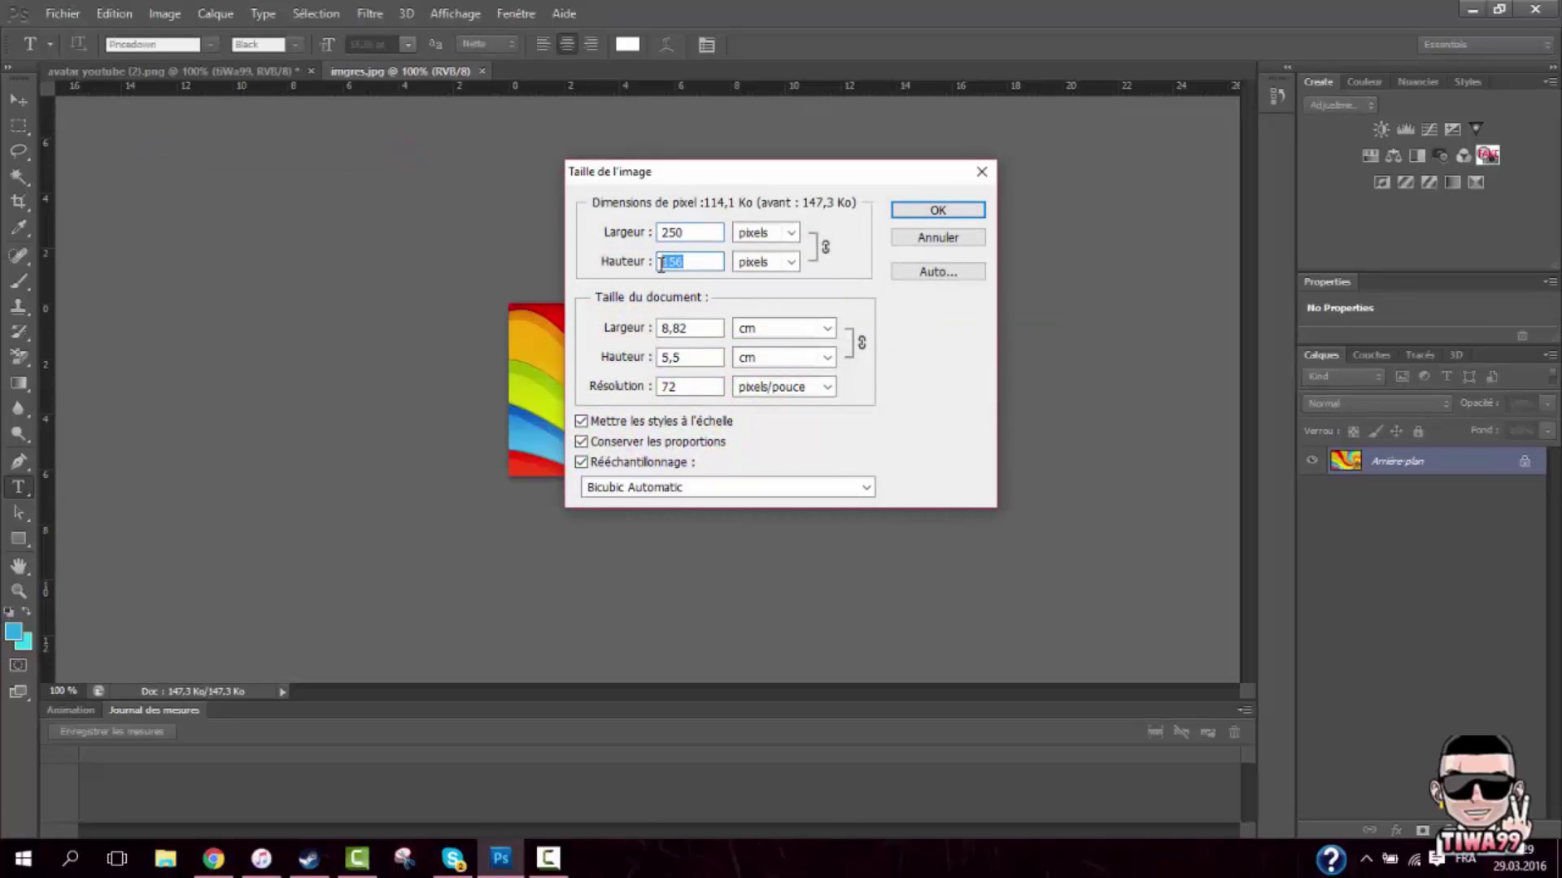
pyautogui.write('250')
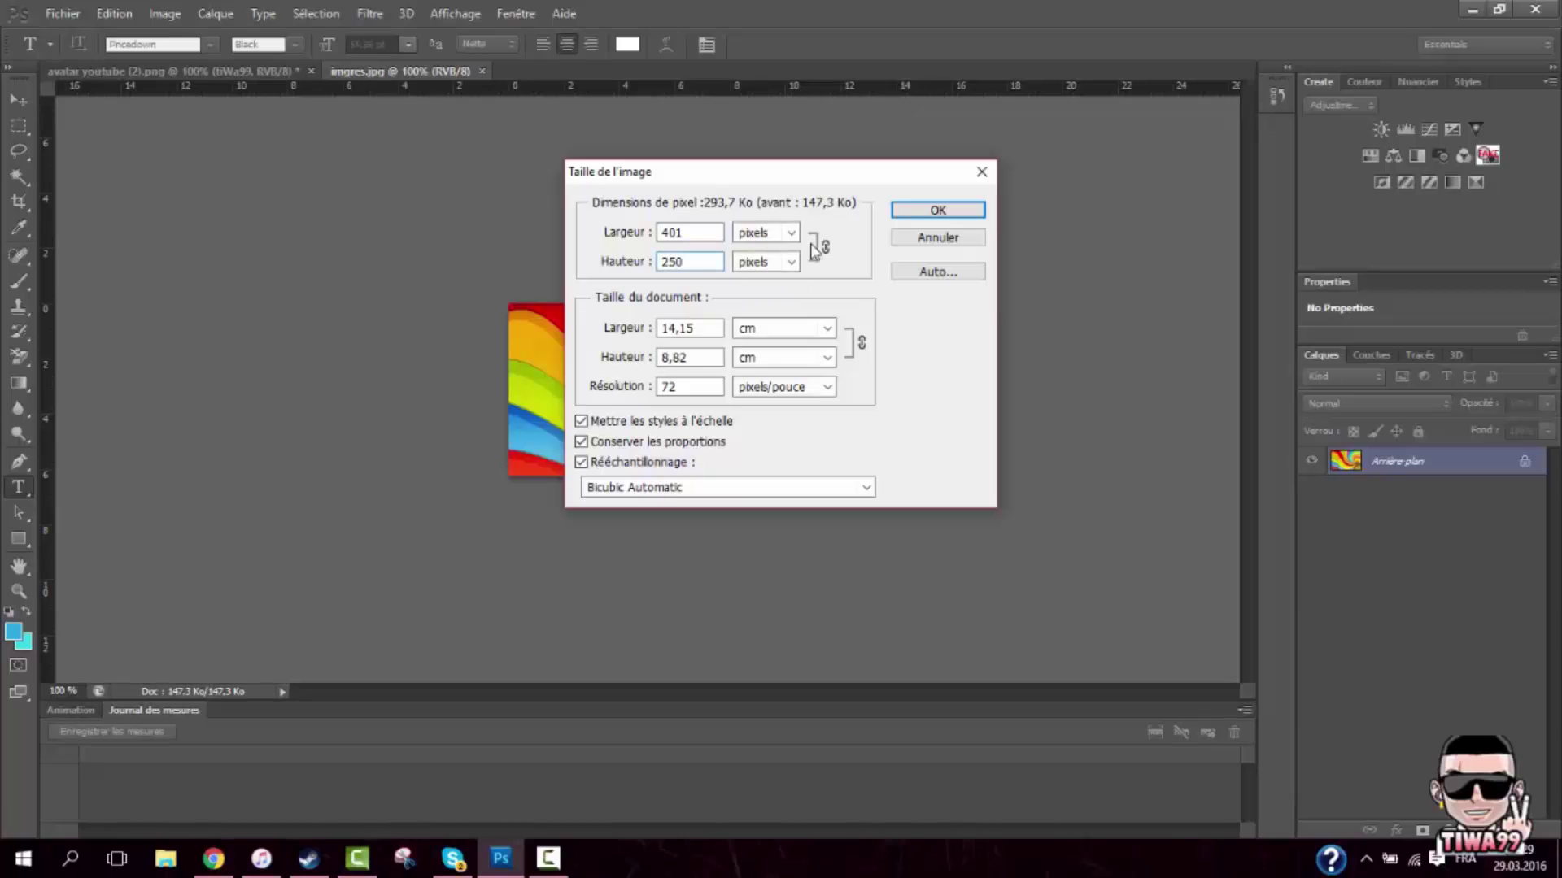
pyautogui.click(937, 237)
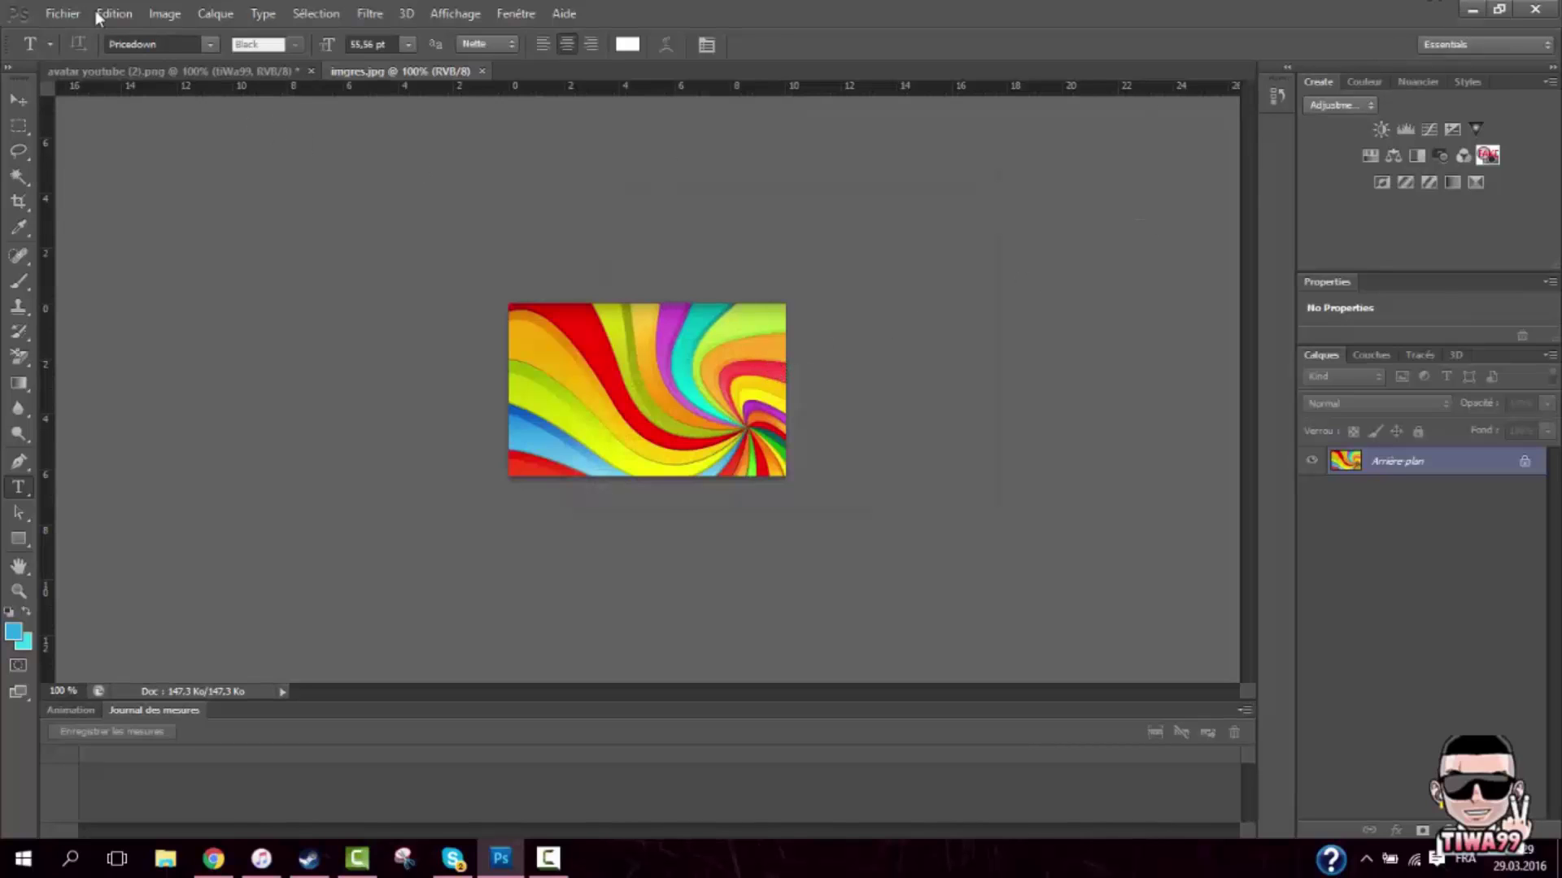
# Place the avatar-youtube-tuto PNG from the desktop as a layer centred over the swirl background
pyautogui.click(63, 13)
pyautogui.click(106, 331)
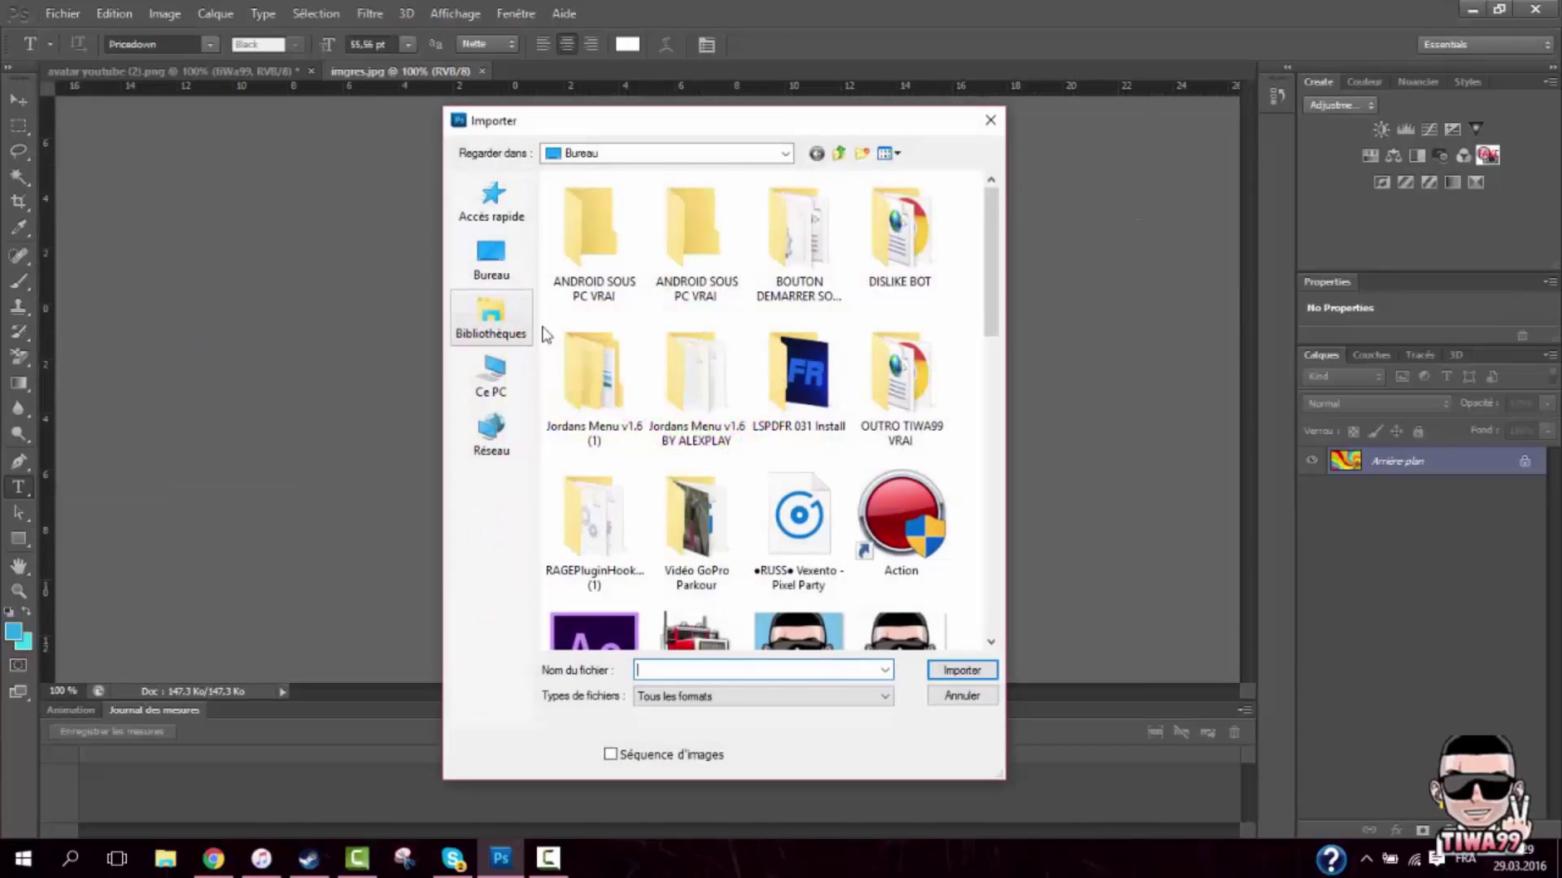
pyautogui.scroll(-10, 847, 395)
pyautogui.scroll(12, 847, 396)
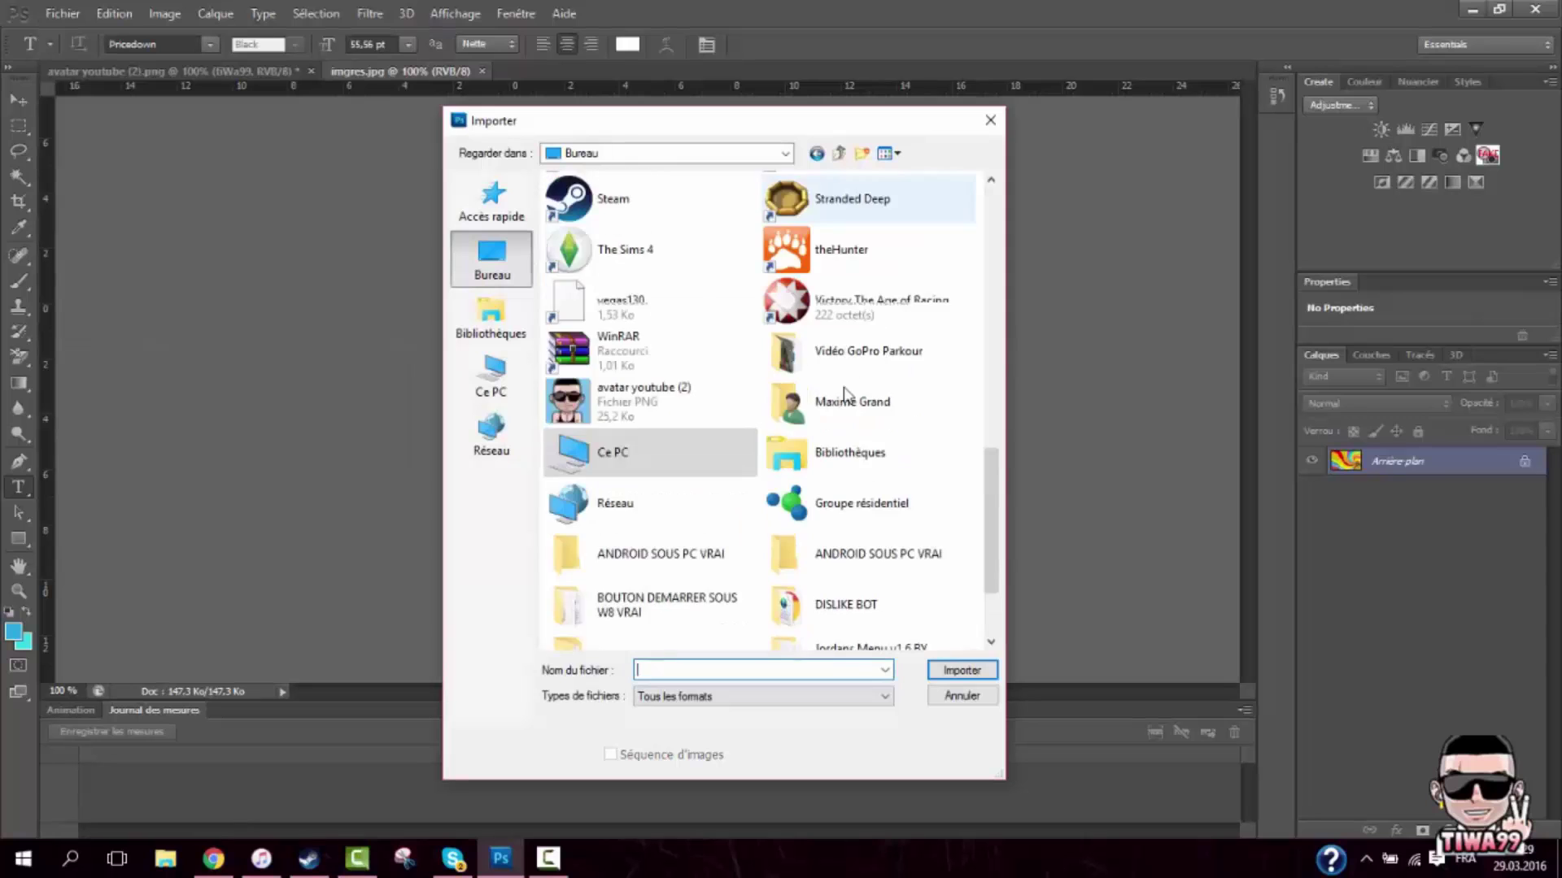
pyautogui.scroll(2, 847, 395)
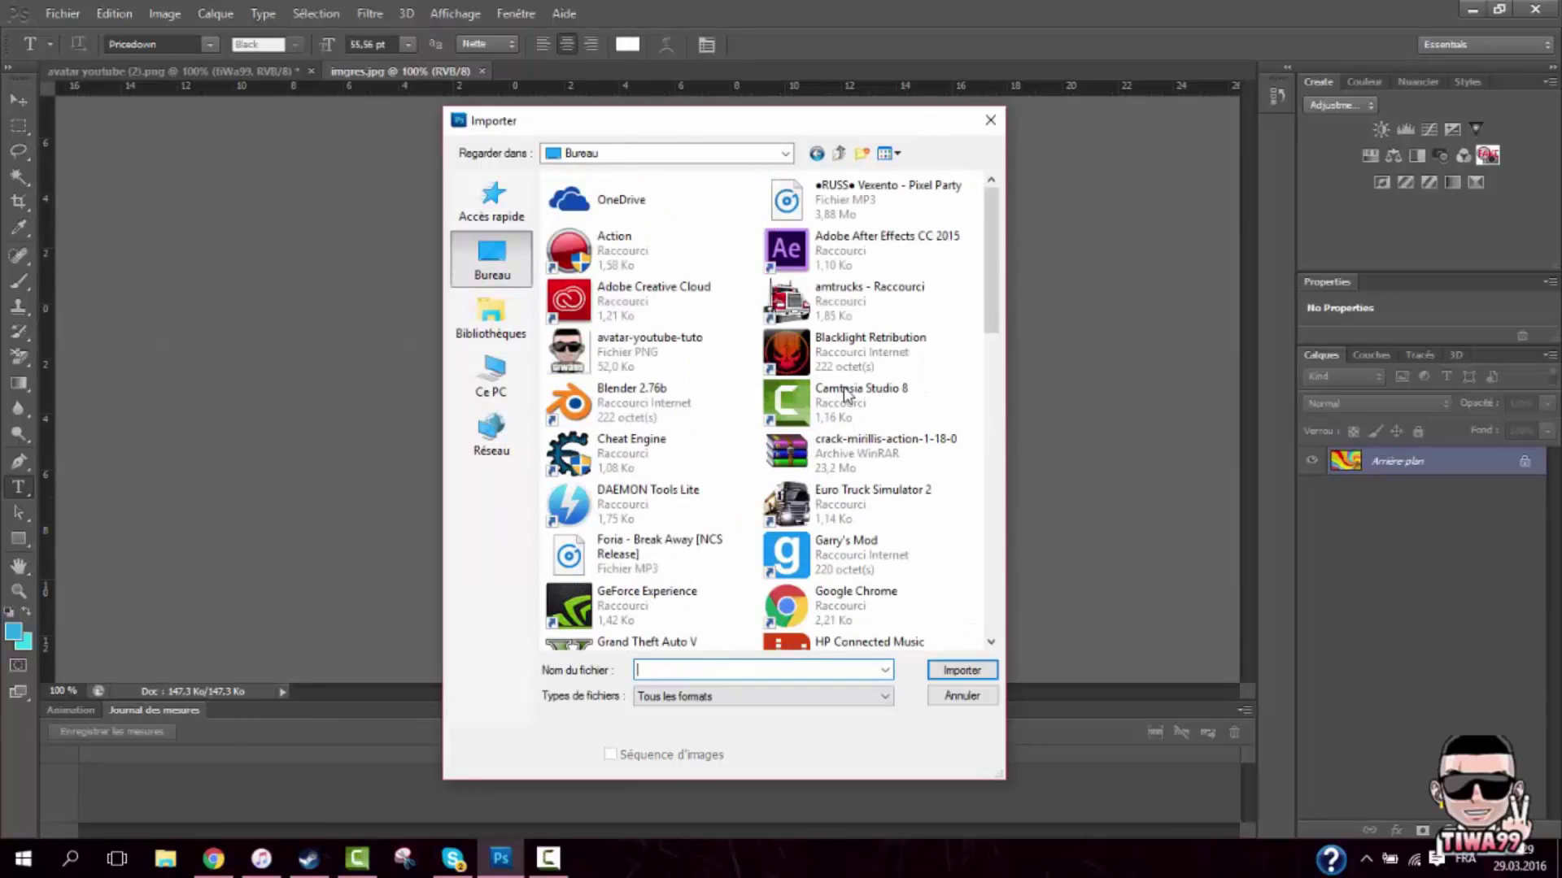
pyautogui.click(615, 351)
pyautogui.doubleClick(612, 358)
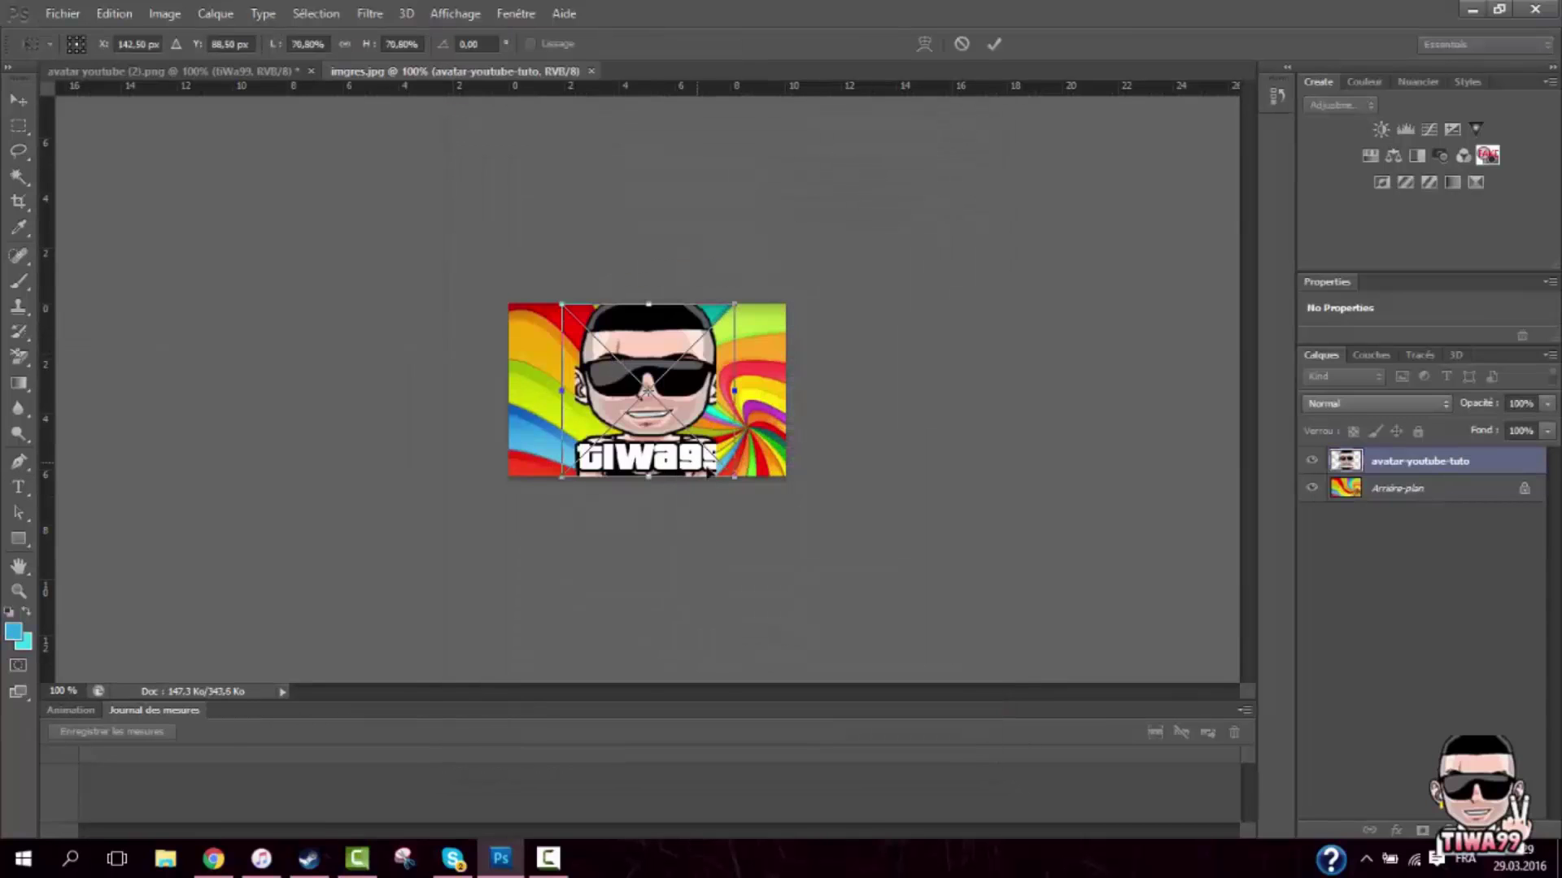
pyautogui.press('Return')
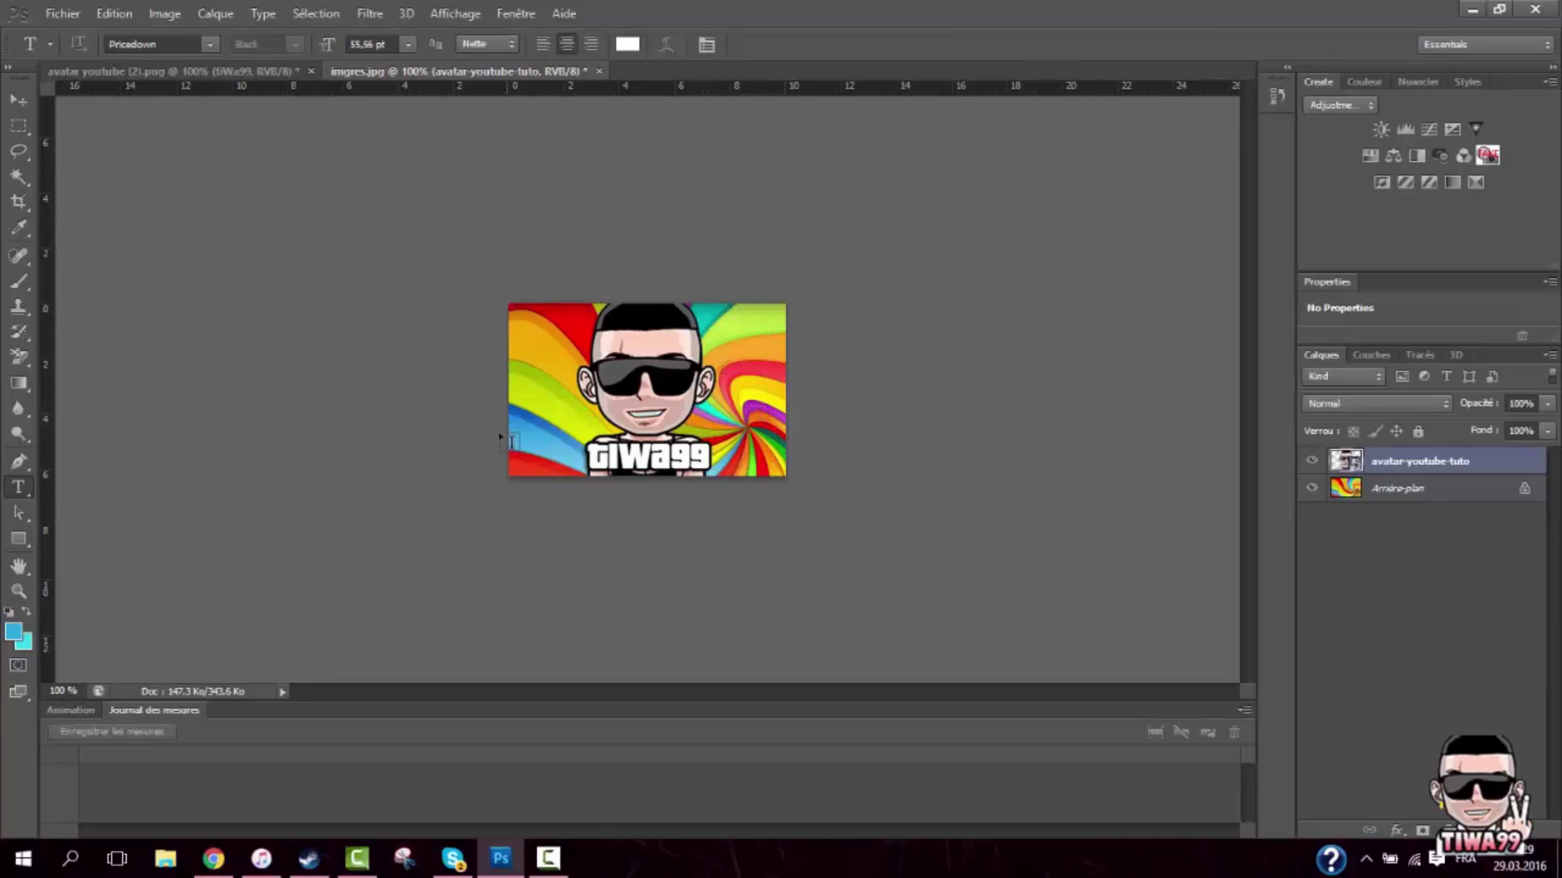
# Quit Photoshop and discard the changes to both open documents
pyautogui.click(1535, 9)
pyautogui.click(800, 340)
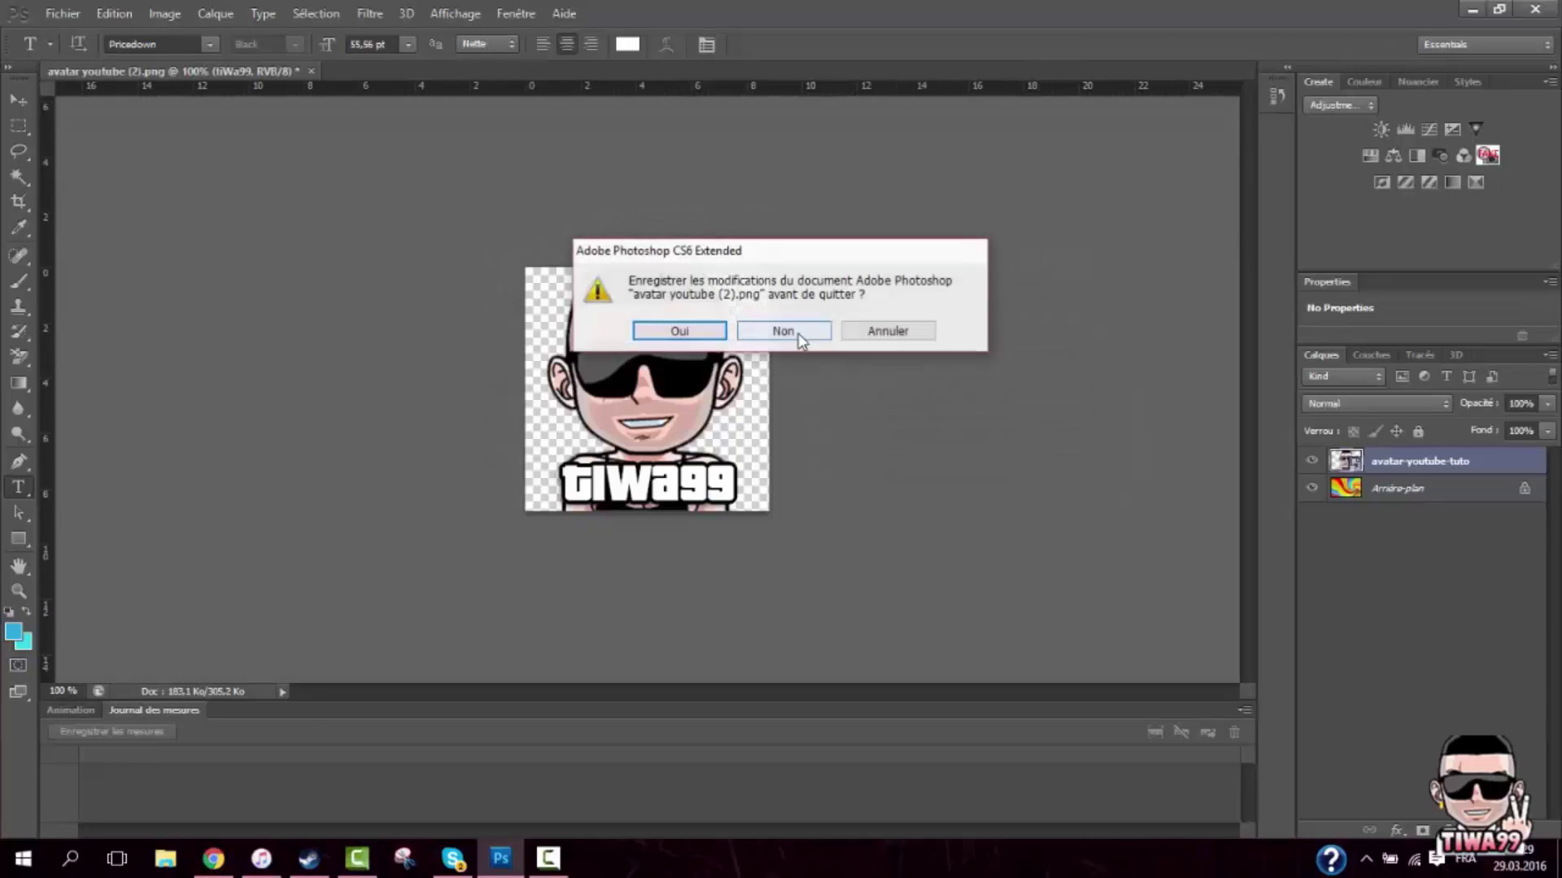
pyautogui.click(791, 335)
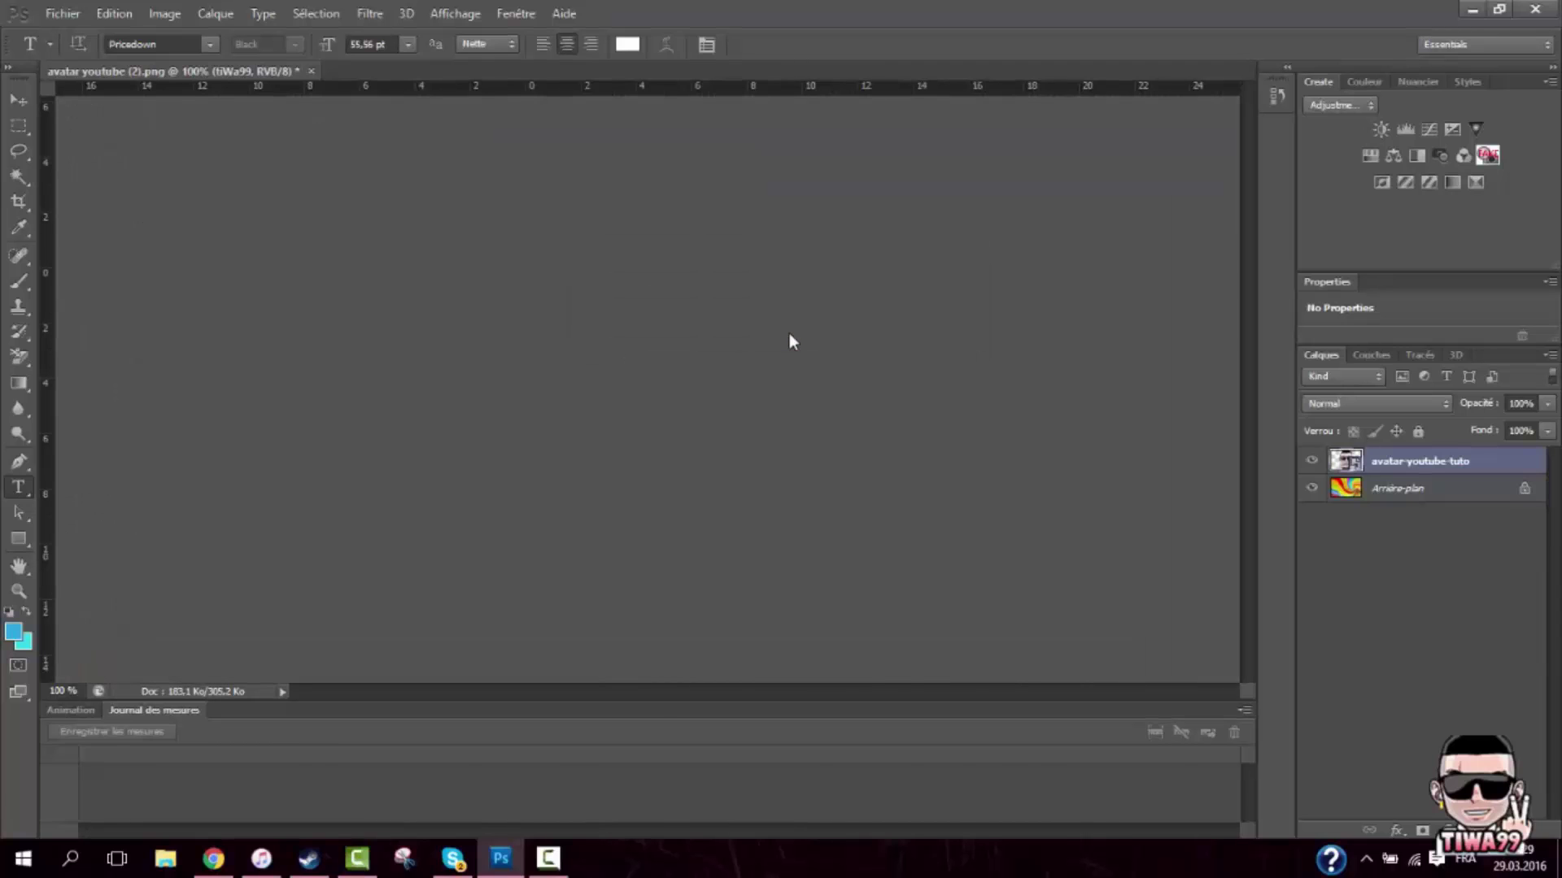